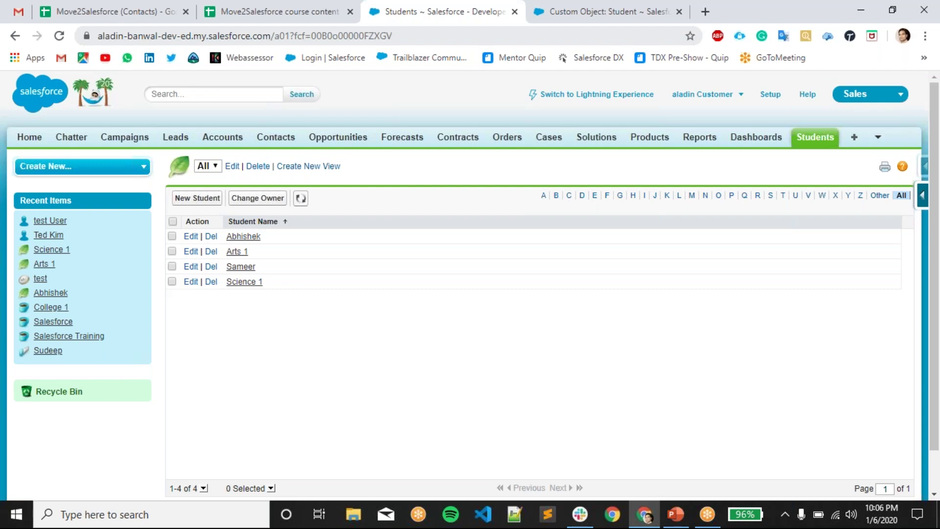
- Confirm the Student object's Validation Rules section is still empty
{"action": "scroll", "coordinate": [420, 198], "scroll_direction": "up", "scroll_amount": 7}
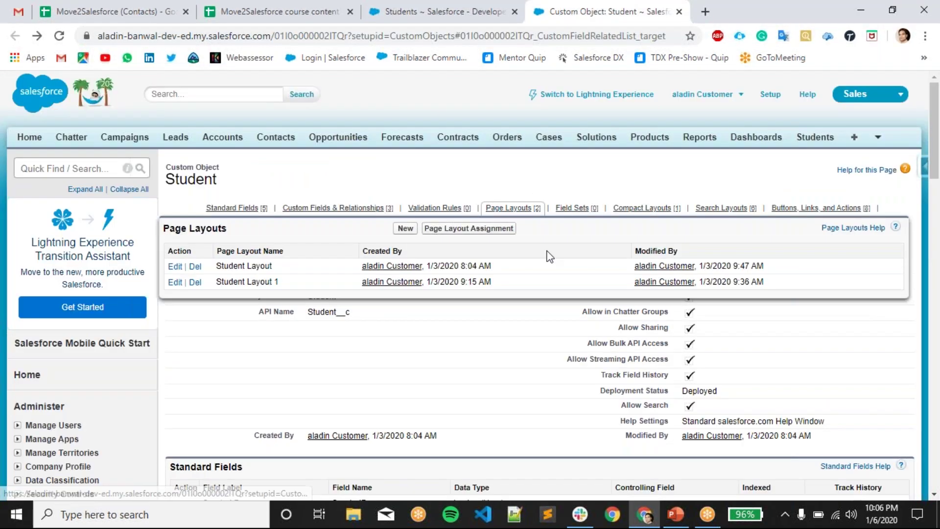
{"action": "scroll", "coordinate": [504, 338], "scroll_direction": "down", "scroll_amount": 1}
{"action": "left_click", "coordinate": [430, 143]}
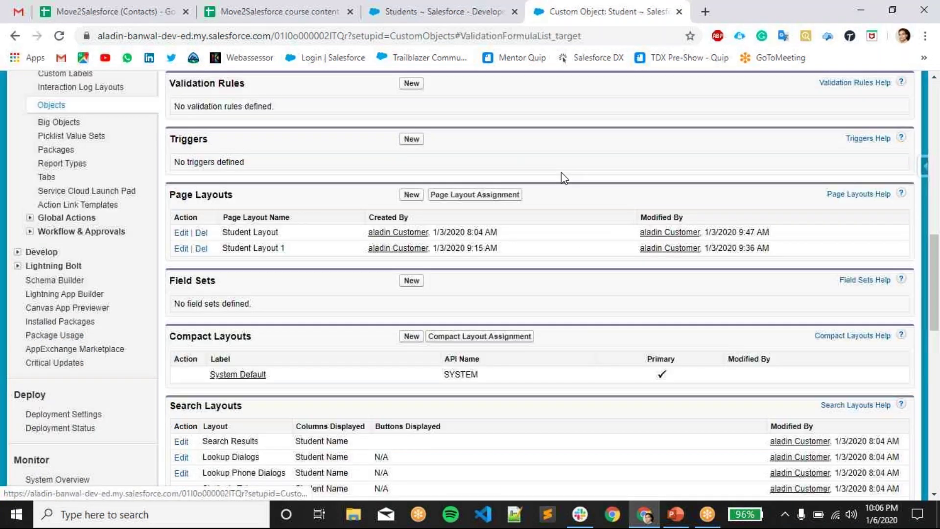
{"action": "scroll", "coordinate": [218, 146], "scroll_direction": "up", "scroll_amount": 3}
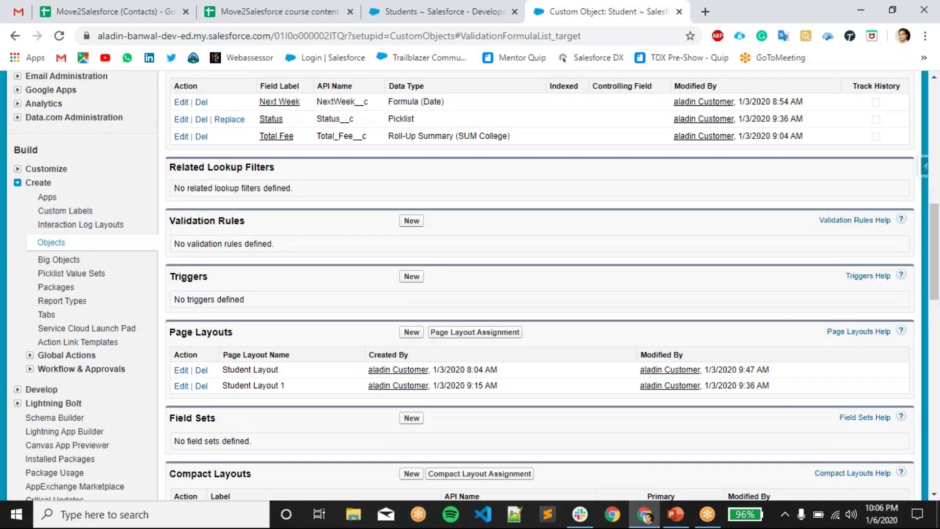
{"action": "left_click_drag", "start_coordinate": [171, 220], "coordinate": [276, 249]}
{"action": "left_click", "coordinate": [386, 246]}
{"action": "scroll", "coordinate": [349, 252], "scroll_direction": "up", "scroll_amount": 3}
{"action": "scroll", "coordinate": [359, 326], "scroll_direction": "down", "scroll_amount": 1}
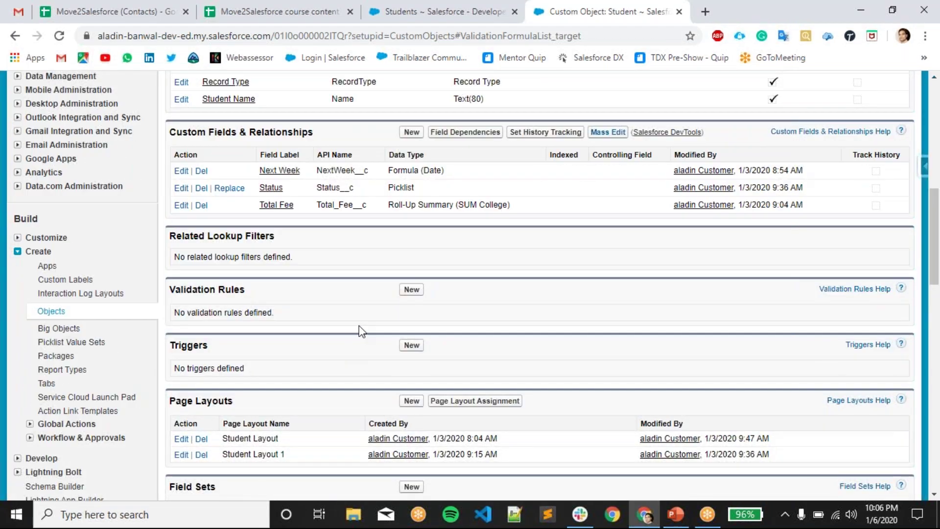
{"action": "left_click_drag", "start_coordinate": [279, 320], "coordinate": [38, 294]}
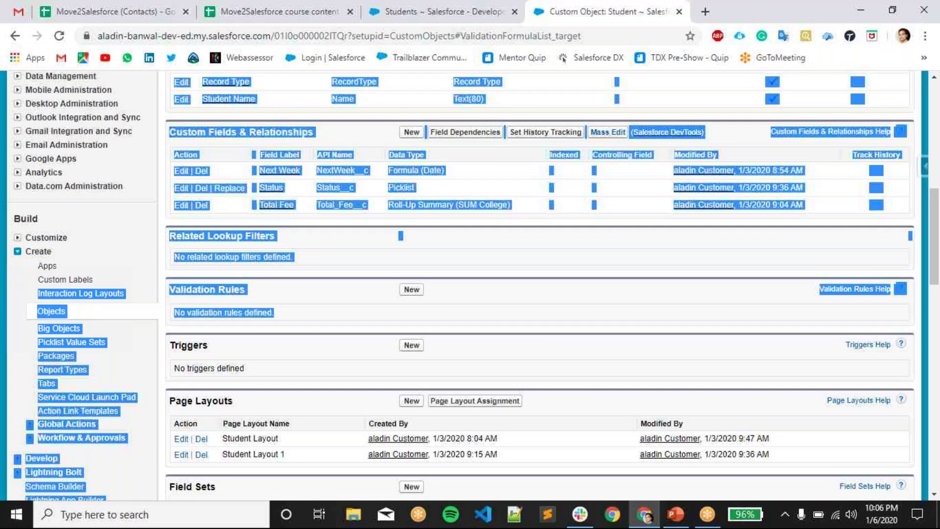
{"action": "left_click", "coordinate": [353, 332]}
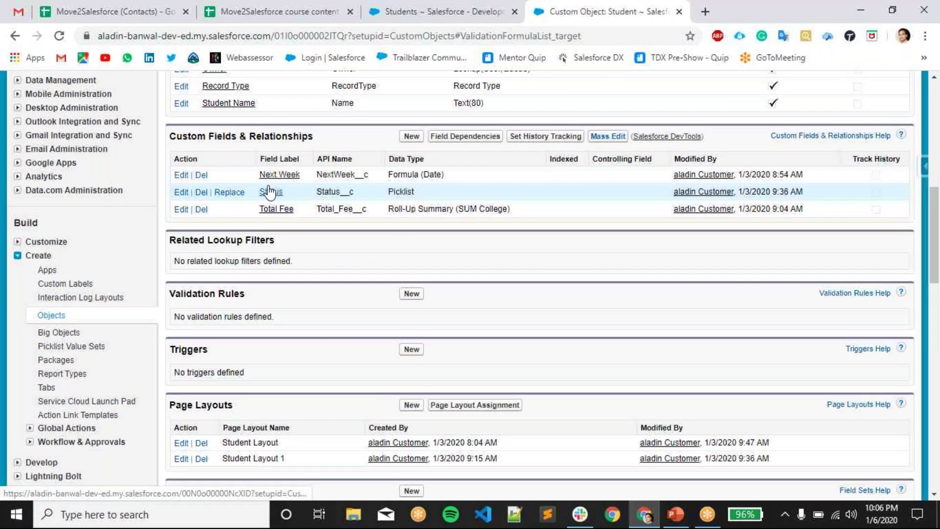
- Start a new custom field on the Student object
{"action": "scroll", "coordinate": [269, 191], "scroll_direction": "up", "scroll_amount": 2}
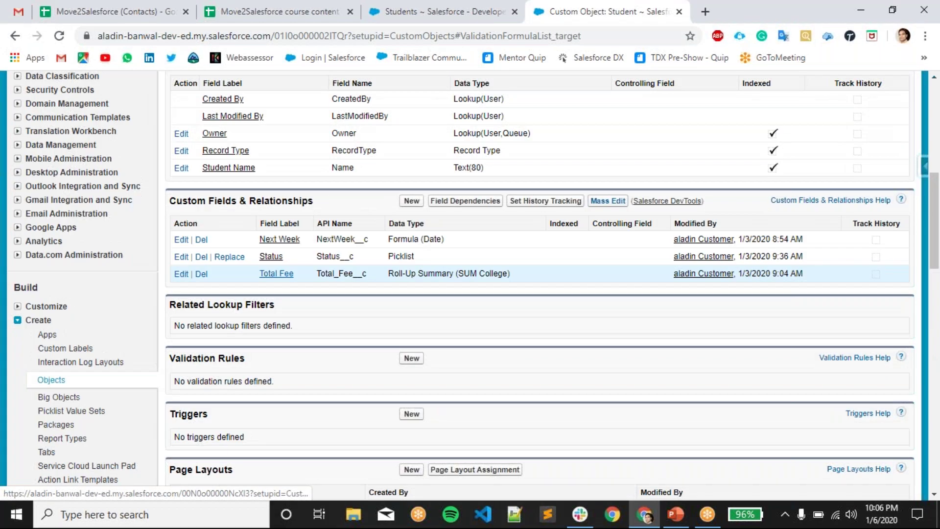
{"action": "scroll", "coordinate": [289, 228], "scroll_direction": "up", "scroll_amount": 2}
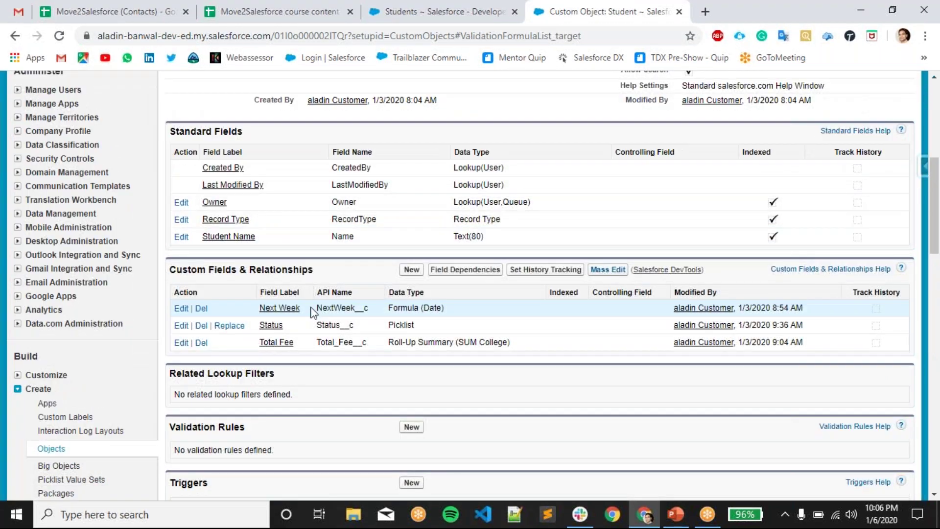
{"action": "scroll", "coordinate": [314, 308], "scroll_direction": "down", "scroll_amount": 1}
{"action": "left_click", "coordinate": [412, 201]}
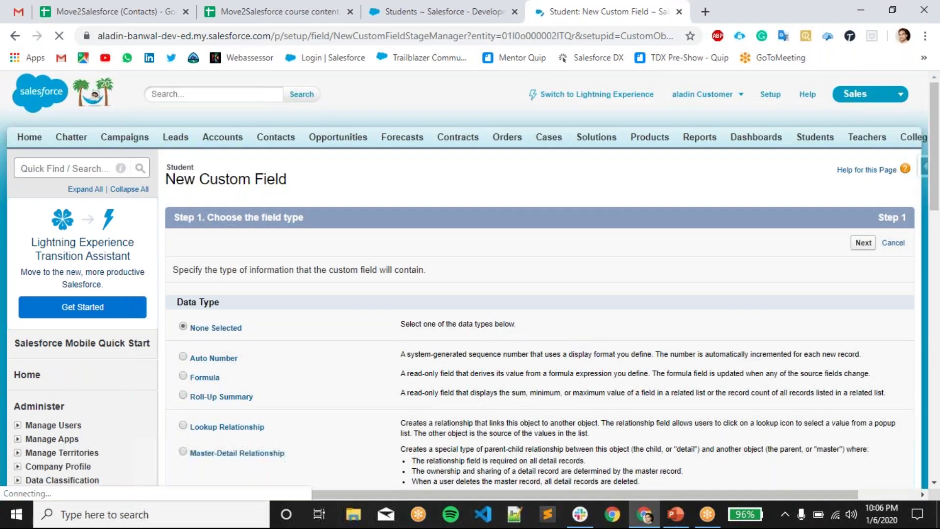
- Choose Date as the new Student field's data type
{"action": "scroll", "coordinate": [294, 416], "scroll_direction": "down", "scroll_amount": 3}
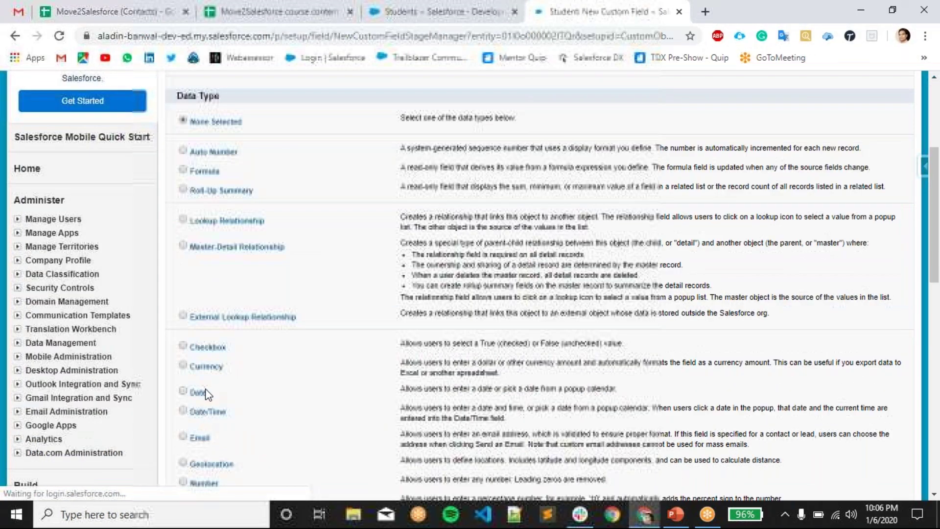
{"action": "scroll", "coordinate": [206, 387], "scroll_direction": "down", "scroll_amount": 1}
{"action": "scroll", "coordinate": [196, 324], "scroll_direction": "up", "scroll_amount": 1}
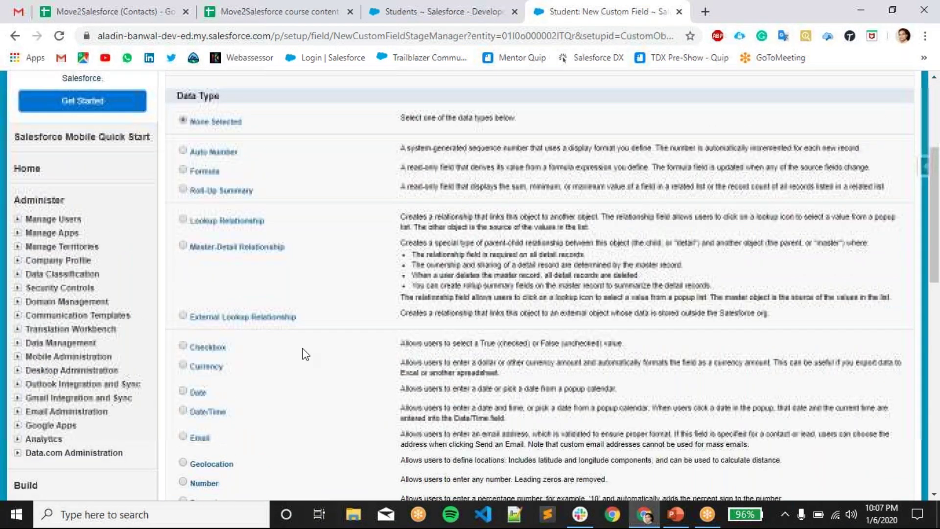
{"action": "left_click", "coordinate": [182, 390]}
{"action": "scroll", "coordinate": [686, 303], "scroll_direction": "up", "scroll_amount": 4}
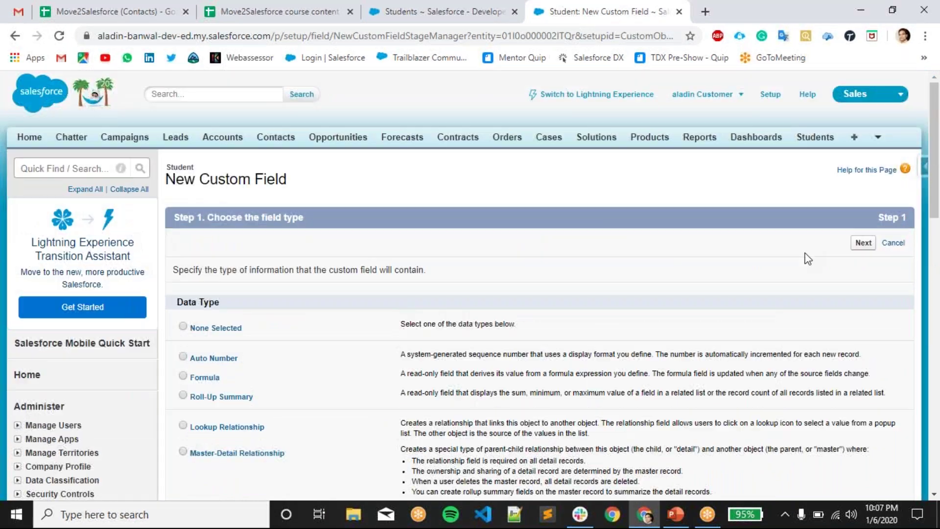
{"action": "left_click", "coordinate": [863, 243]}
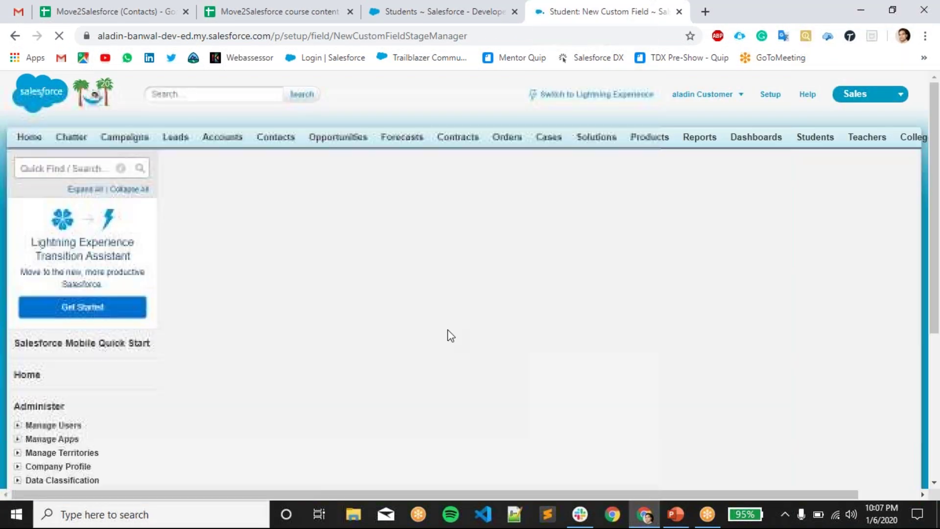
- Label the field 'Date of Birth' (name Date_of_Birth), keep default security and layouts, and save
{"action": "left_click", "coordinate": [365, 273]}
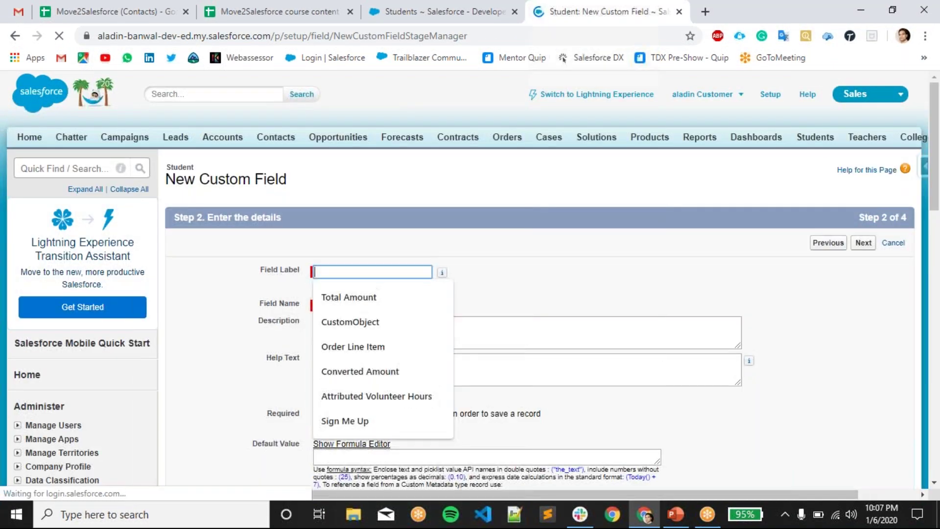
{"action": "type", "text": "Date o"}
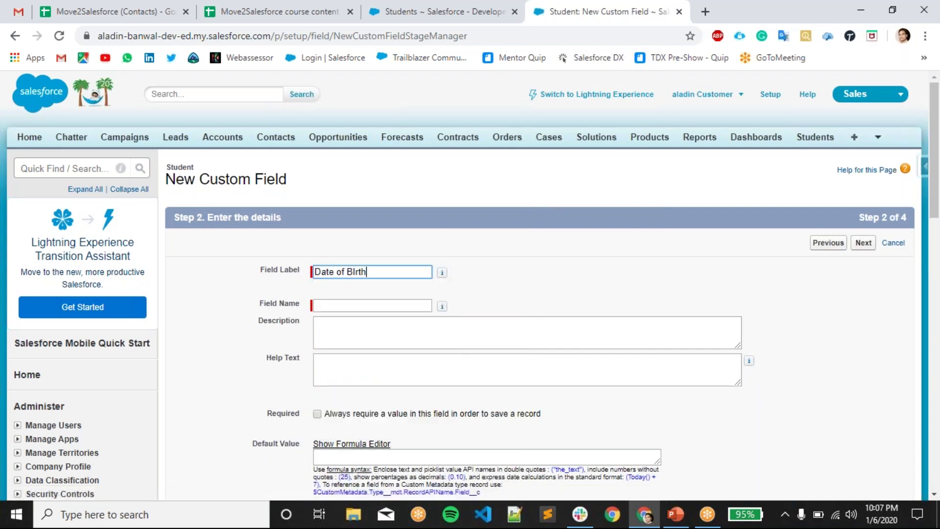
{"action": "type", "text": "f BIrth"}
{"action": "key", "text": "Tab"}
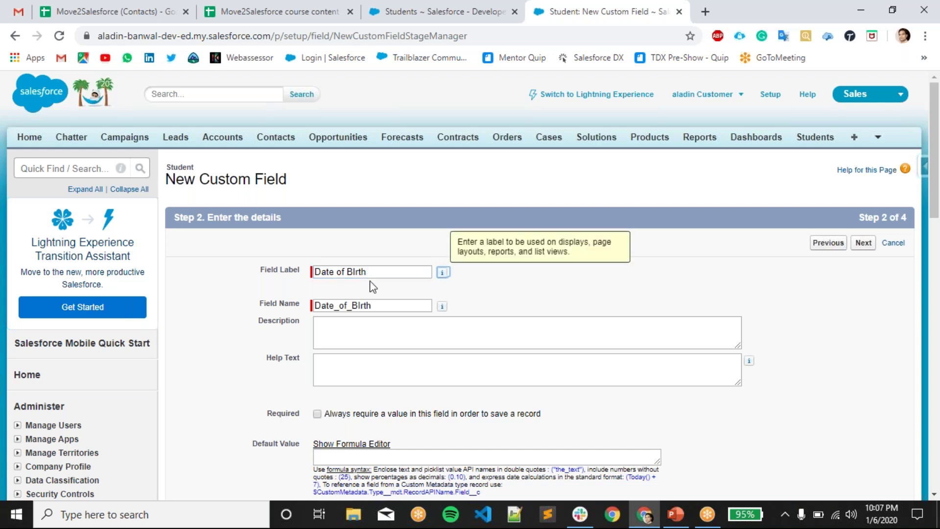
{"action": "double_click", "coordinate": [365, 306]}
{"action": "key", "text": "BackSpace"}
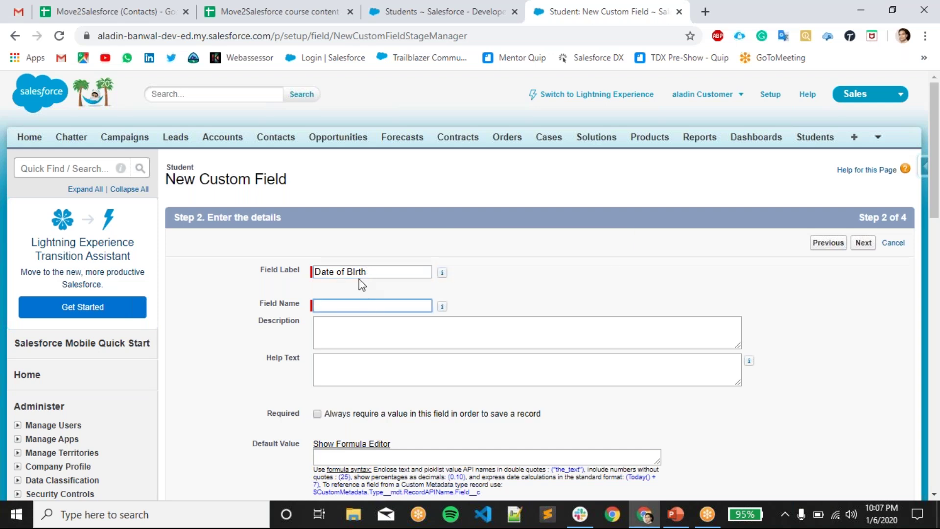
{"action": "left_click", "coordinate": [358, 271]}
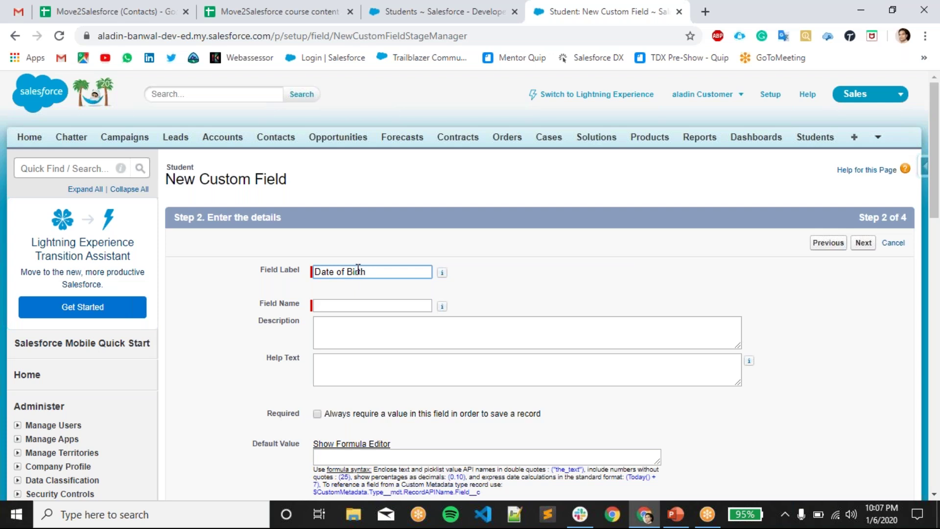
{"action": "key", "text": "Tab"}
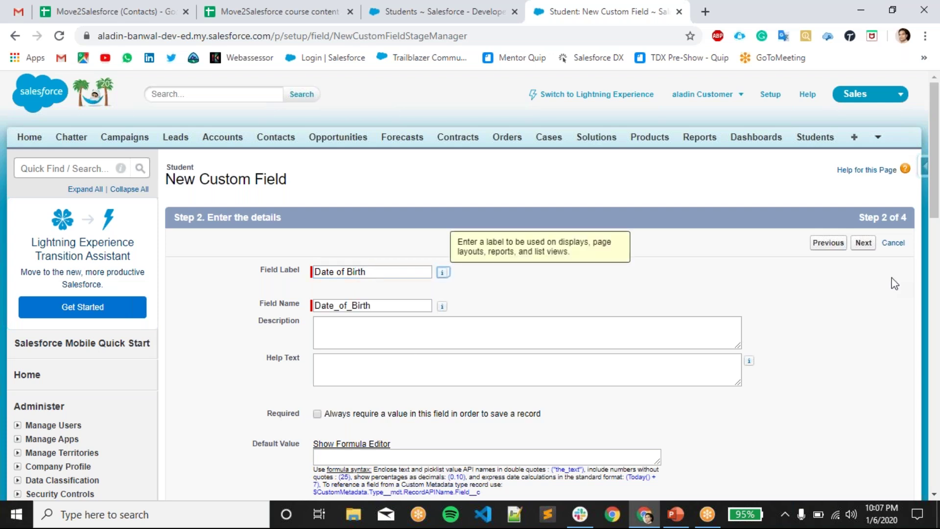
{"action": "left_click", "coordinate": [863, 243]}
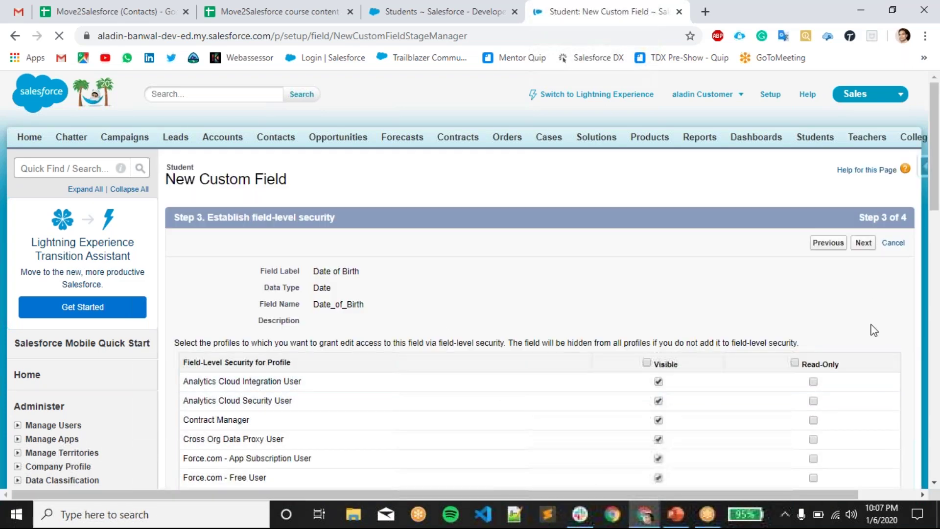
{"action": "left_click", "coordinate": [863, 243]}
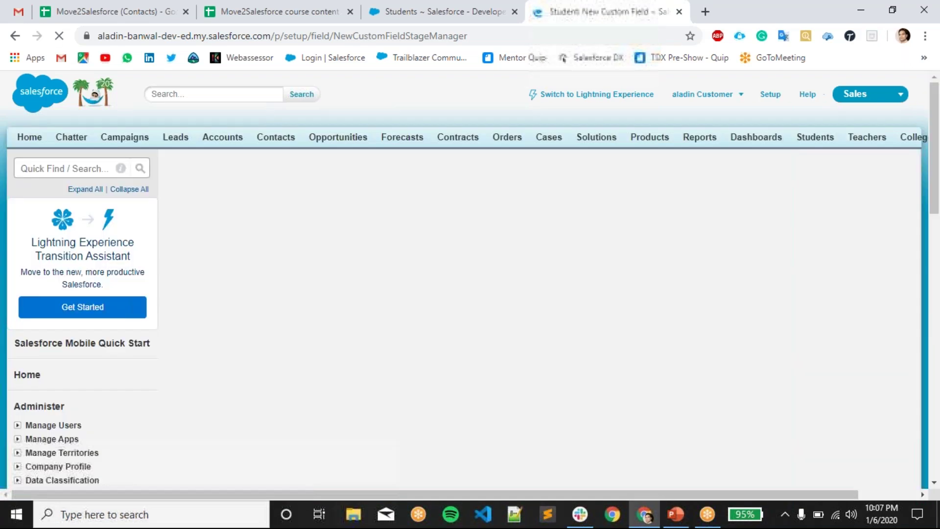
{"action": "left_click", "coordinate": [860, 243]}
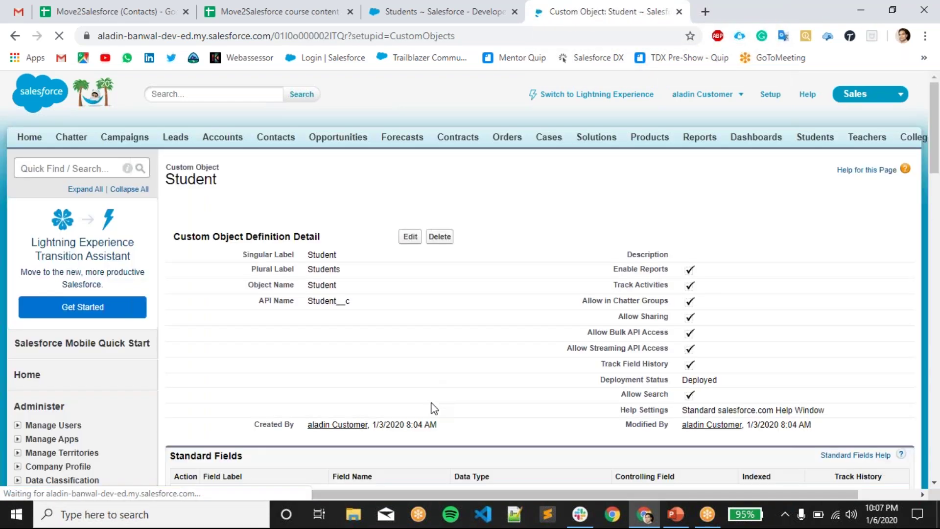
- Start a new validation rule on the Student object
{"action": "scroll", "coordinate": [431, 409], "scroll_direction": "down", "scroll_amount": 6}
{"action": "scroll", "coordinate": [391, 324], "scroll_direction": "down", "scroll_amount": 2}
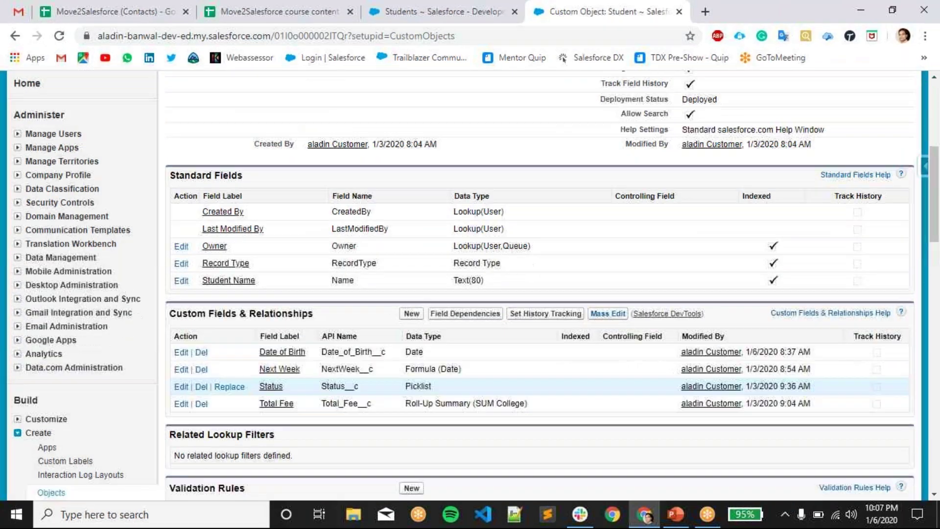
{"action": "scroll", "coordinate": [391, 324], "scroll_direction": "down", "scroll_amount": 4}
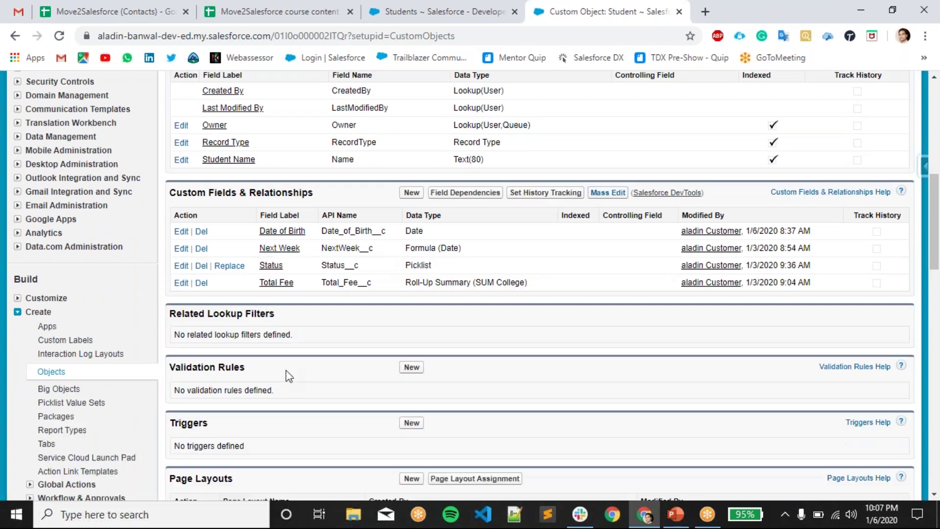
{"action": "triple_click", "coordinate": [419, 319]}
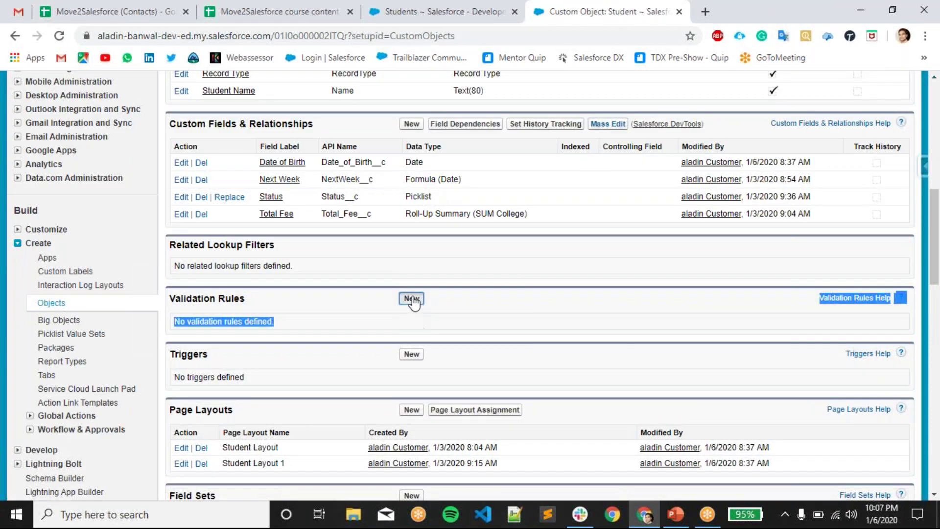
{"action": "left_click", "coordinate": [411, 299]}
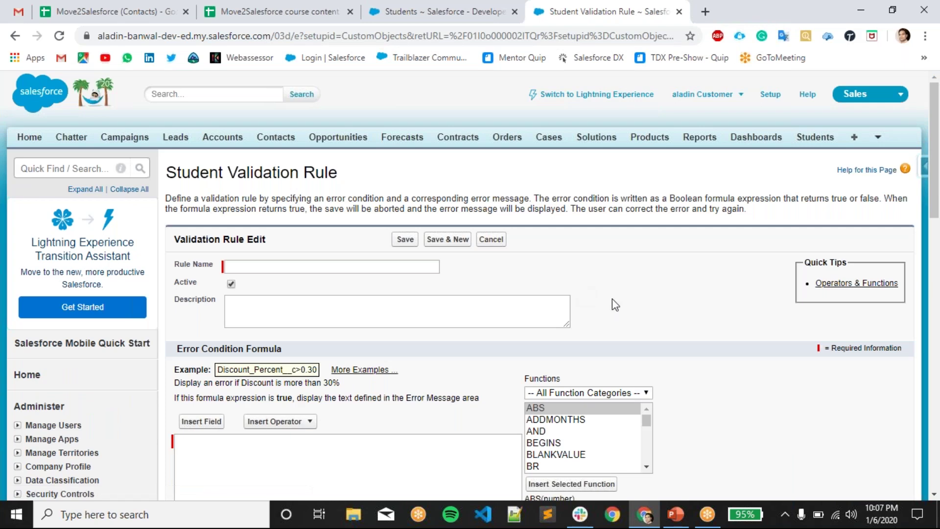
- Close the Windows calendar and enter the rule name Age_should_be_more_than_18
{"action": "left_click", "coordinate": [872, 512]}
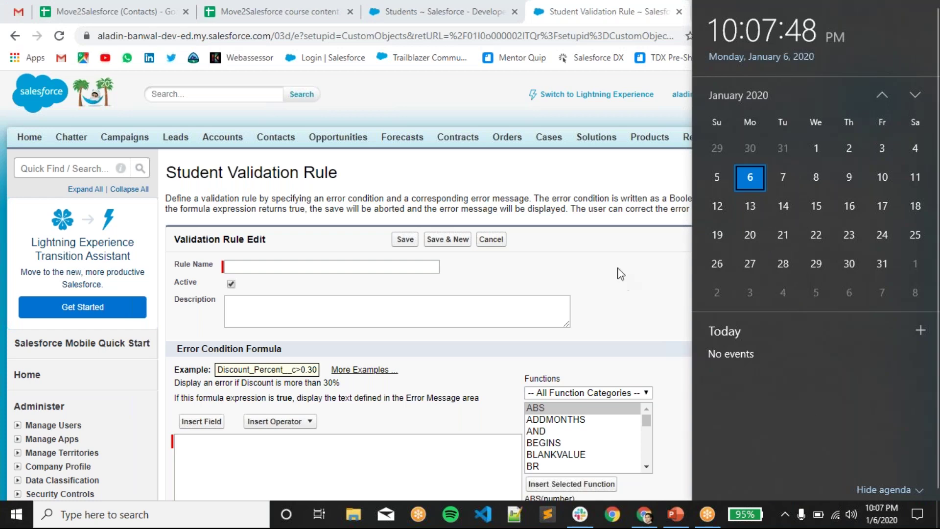
{"action": "left_click", "coordinate": [621, 273]}
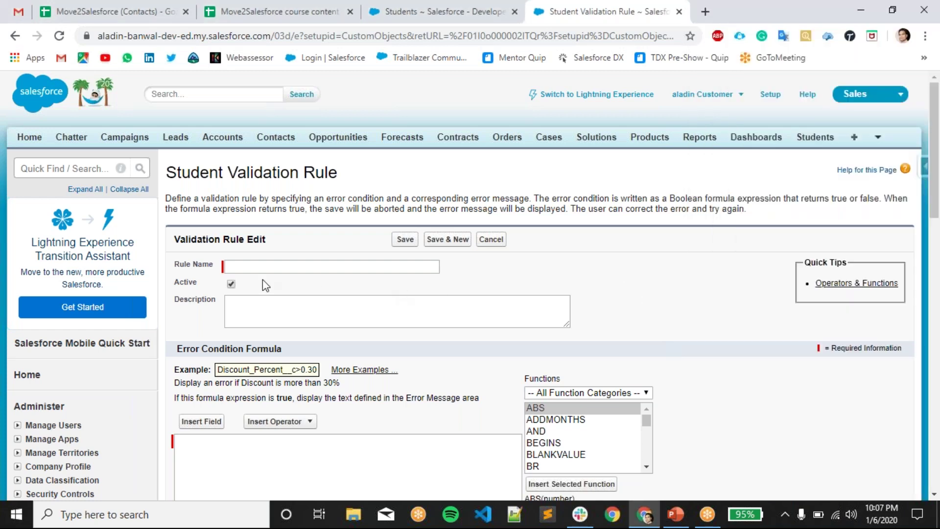
{"action": "left_click", "coordinate": [289, 267]}
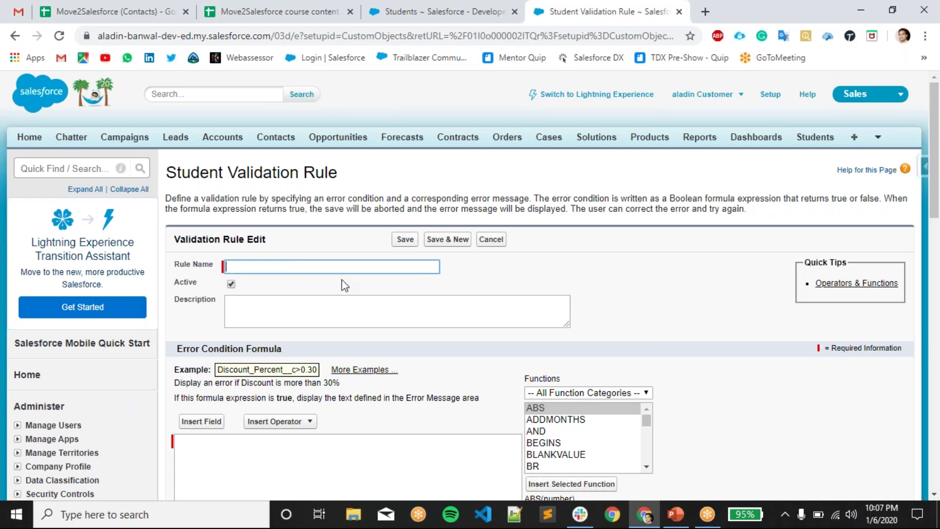
{"action": "type", "text": "SA"}
{"action": "type", "text": "e should "}
{"action": "type", "text": "more"}
{"action": "key", "text": "BackSpace"}
{"action": "key", "text": "BackSpace"}
{"action": "key", "text": "BackSpace"}
{"action": "type", "text": "be more tha"}
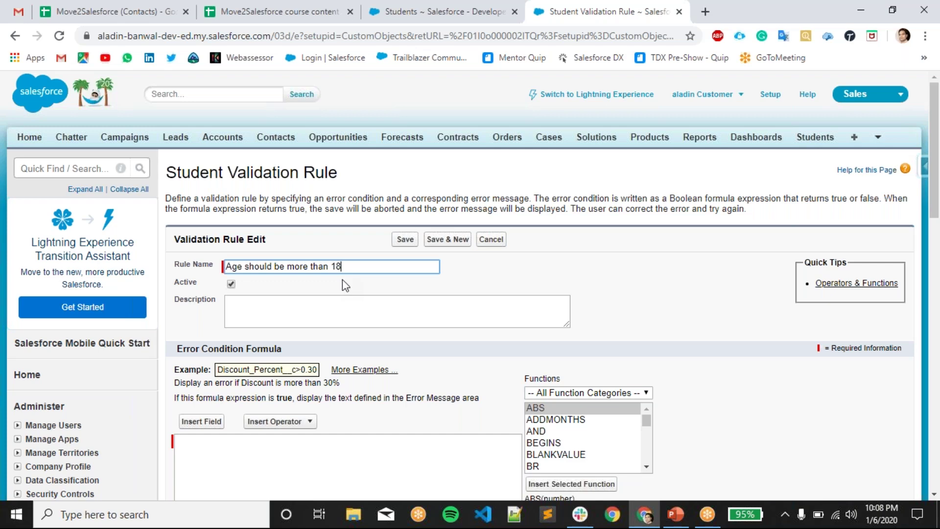
{"action": "left_click", "coordinate": [380, 311]}
- Move into the Description box, then bring up the Insert Field list of Student fields
{"action": "scroll", "coordinate": [382, 304], "scroll_direction": "down", "scroll_amount": 4}
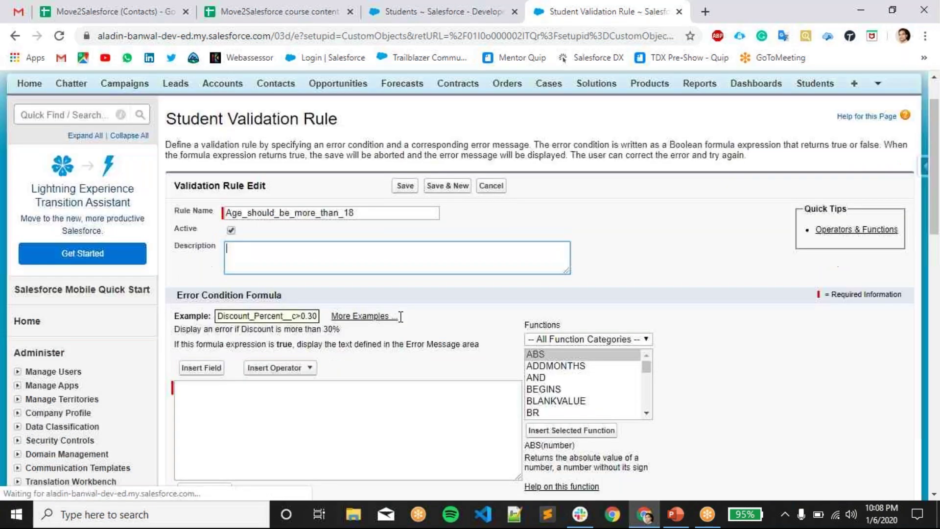
{"action": "left_click", "coordinate": [389, 282]}
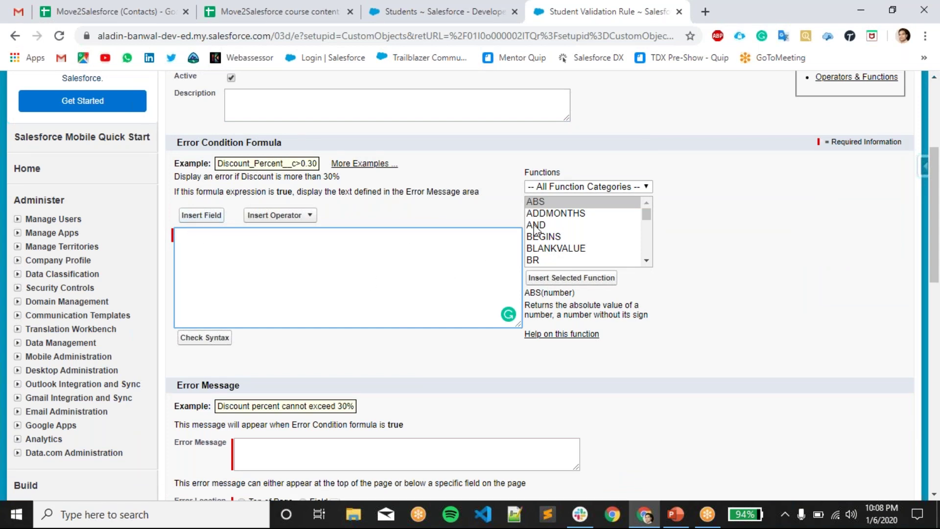
{"action": "scroll", "coordinate": [598, 225], "scroll_direction": "down", "scroll_amount": 2}
{"action": "scroll", "coordinate": [565, 250], "scroll_direction": "up", "scroll_amount": 2}
{"action": "scroll", "coordinate": [575, 245], "scroll_direction": "down", "scroll_amount": 8}
{"action": "scroll", "coordinate": [578, 241], "scroll_direction": "down", "scroll_amount": 12}
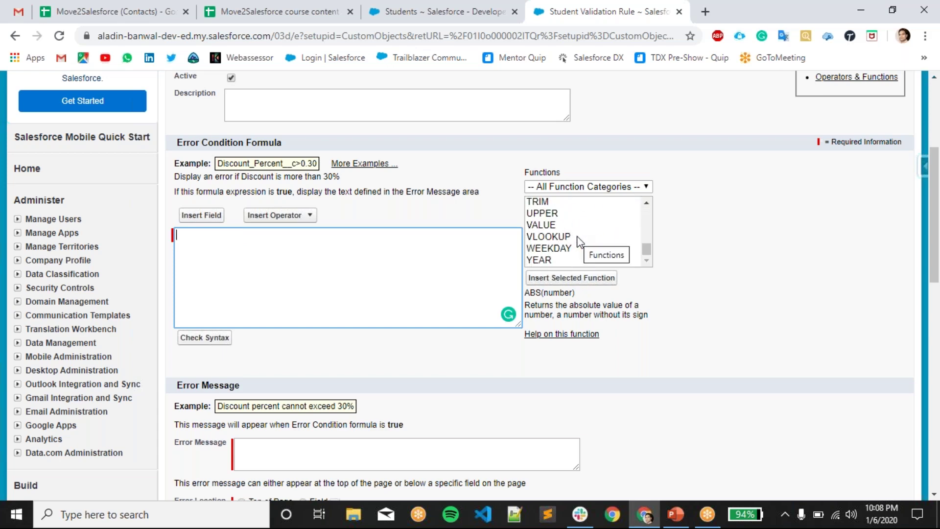
{"action": "scroll", "coordinate": [580, 242], "scroll_direction": "down", "scroll_amount": 3}
{"action": "scroll", "coordinate": [598, 253], "scroll_direction": "up", "scroll_amount": 3}
{"action": "scroll", "coordinate": [598, 249], "scroll_direction": "up", "scroll_amount": 20}
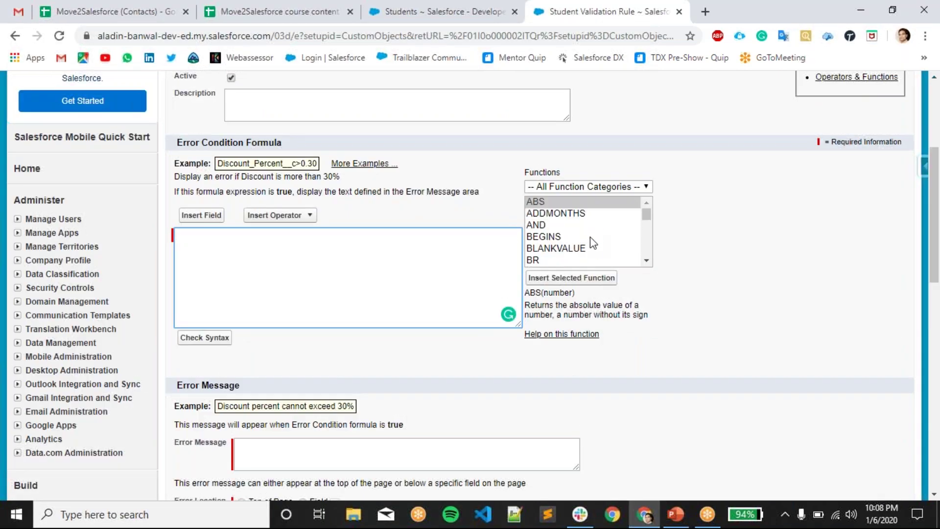
{"action": "scroll", "coordinate": [590, 236], "scroll_direction": "up", "scroll_amount": 2}
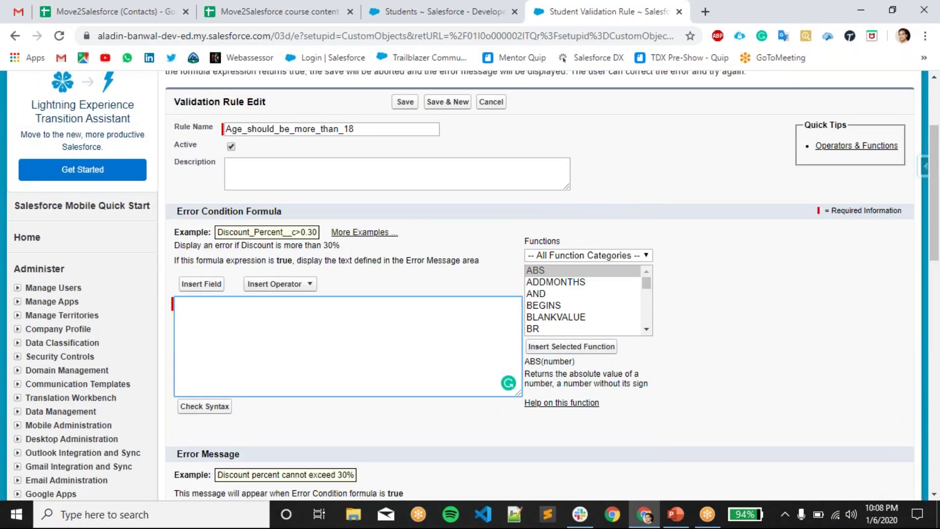
{"action": "left_click", "coordinate": [201, 285]}
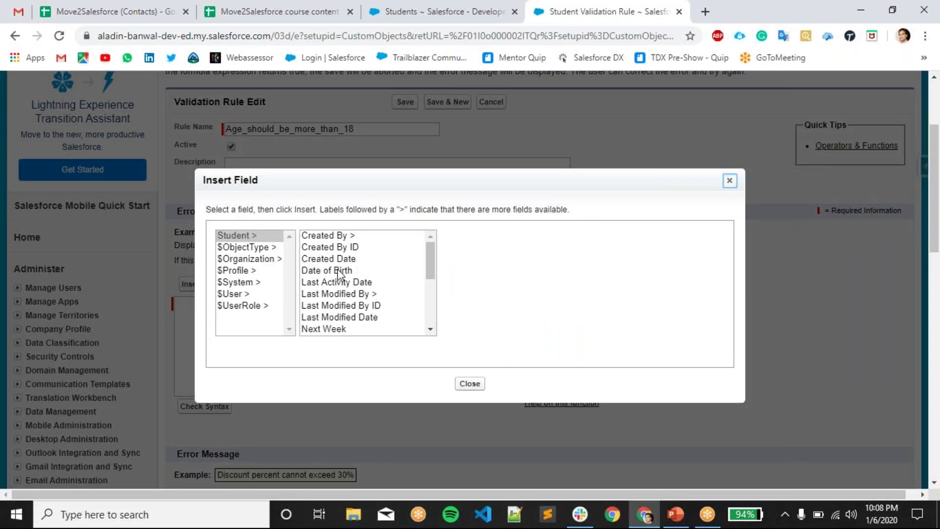
- Insert the Date of Birth field (Date_of_Birth__c) into the error condition formula
{"action": "scroll", "coordinate": [349, 282], "scroll_direction": "down", "scroll_amount": 5}
{"action": "scroll", "coordinate": [350, 282], "scroll_direction": "up", "scroll_amount": 2}
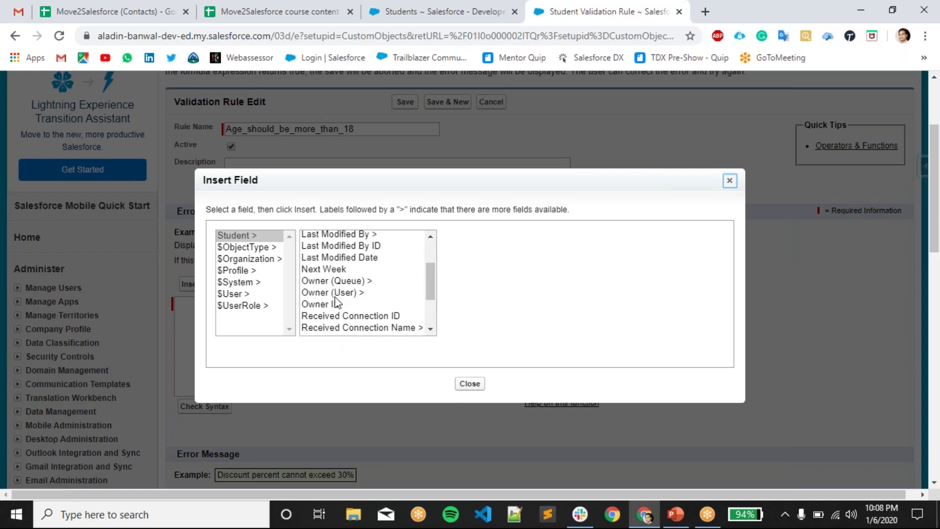
{"action": "scroll", "coordinate": [331, 292], "scroll_direction": "up", "scroll_amount": 2}
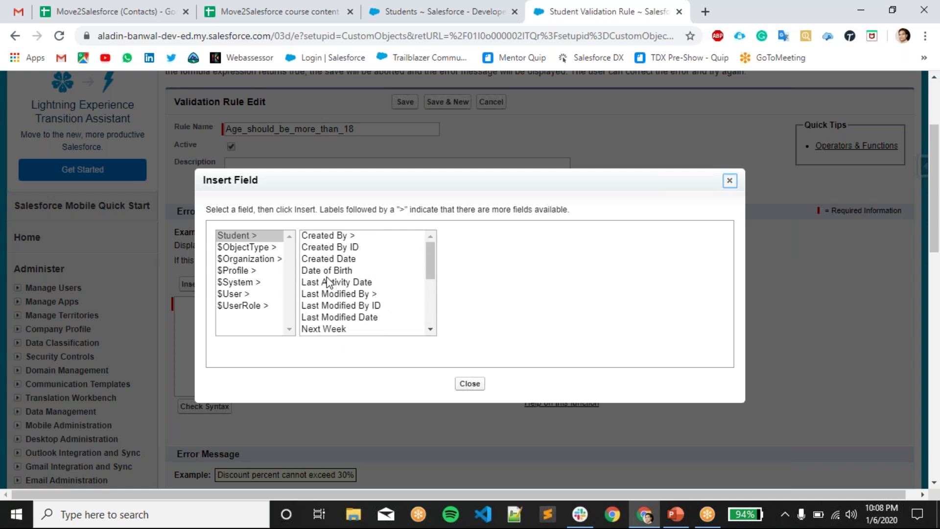
{"action": "left_click", "coordinate": [363, 272]}
{"action": "left_click", "coordinate": [495, 311]}
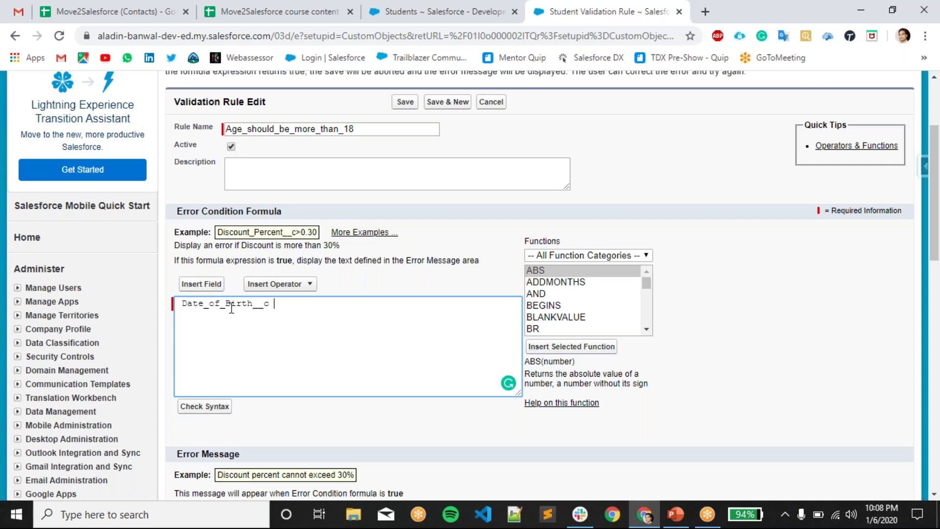
{"action": "left_click_drag", "start_coordinate": [280, 308], "coordinate": [182, 307]}
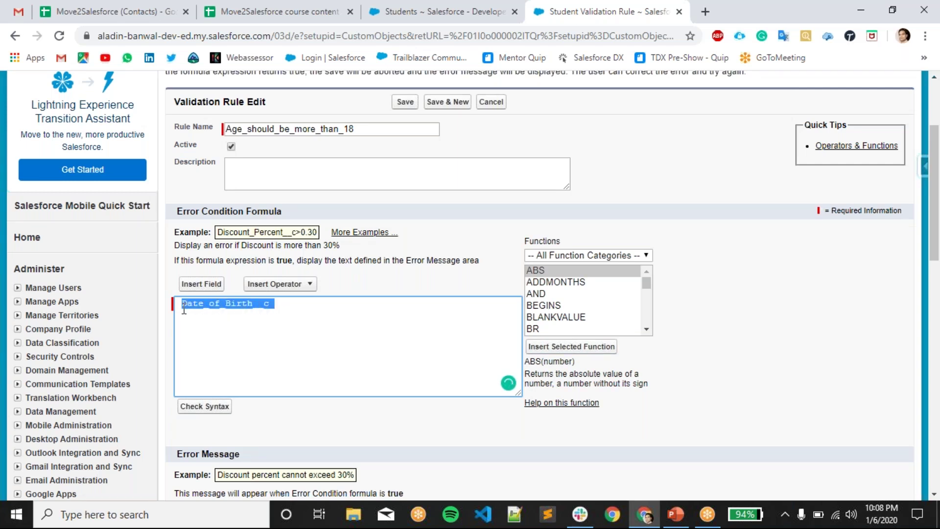
{"action": "left_click", "coordinate": [374, 344]}
{"action": "scroll", "coordinate": [374, 344], "scroll_direction": "down", "scroll_amount": 3}
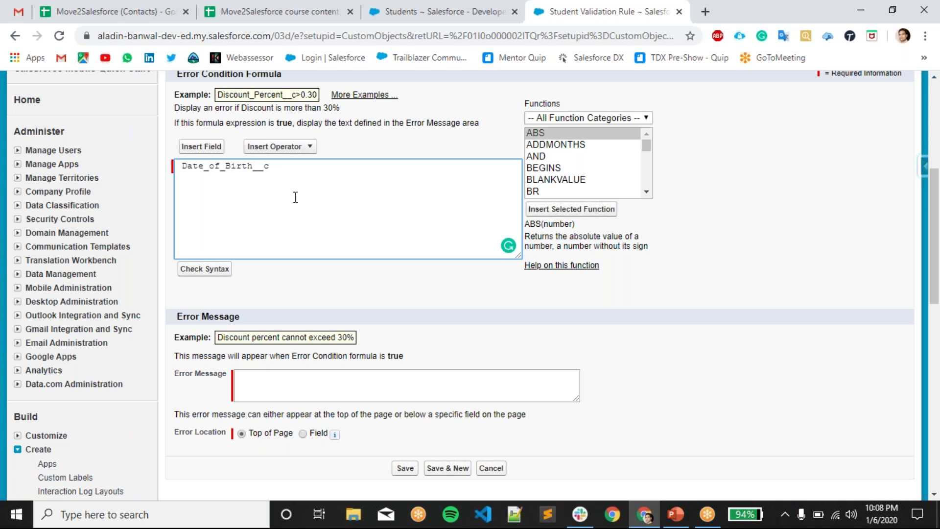
- Set Error Location to Field and switch to the Students list
{"action": "left_click", "coordinate": [317, 386]}
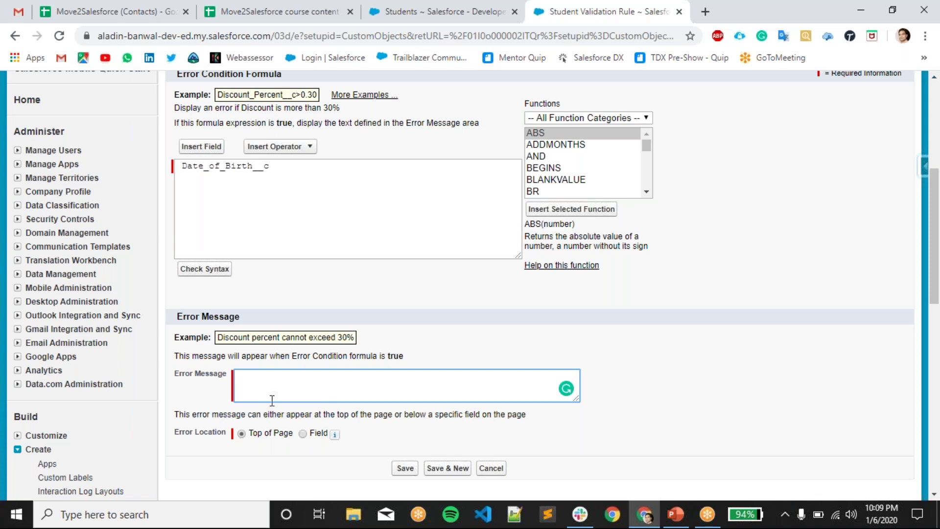
{"action": "left_click", "coordinate": [303, 434]}
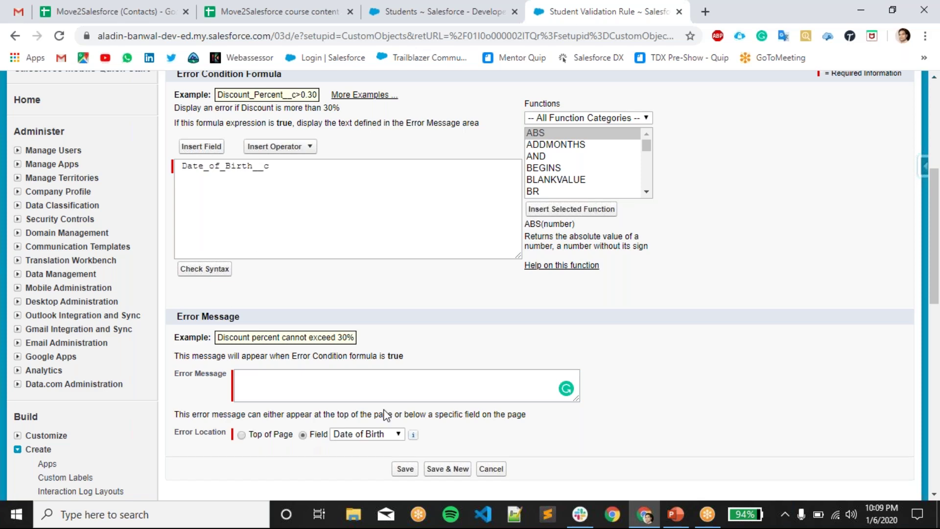
{"action": "scroll", "coordinate": [387, 415], "scroll_direction": "down", "scroll_amount": 1}
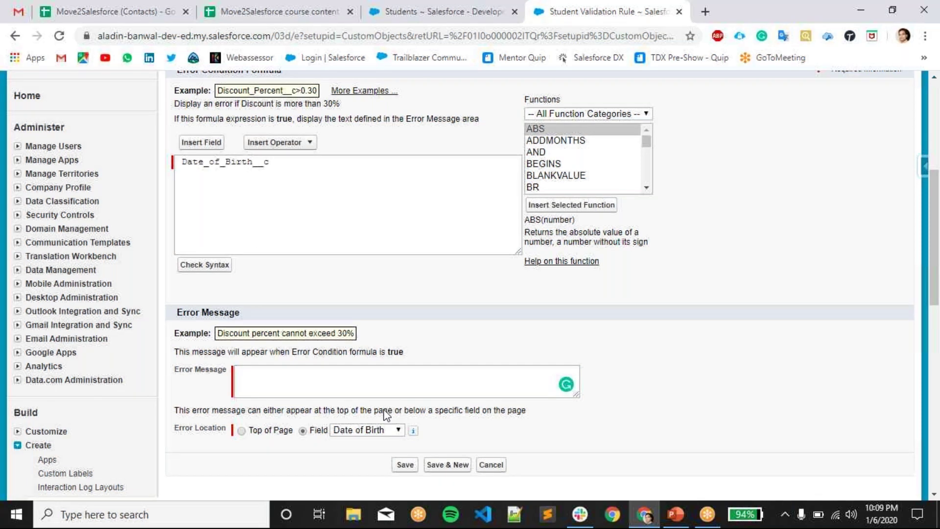
{"action": "scroll", "coordinate": [387, 415], "scroll_direction": "down", "scroll_amount": 3}
{"action": "left_click", "coordinate": [457, 20]}
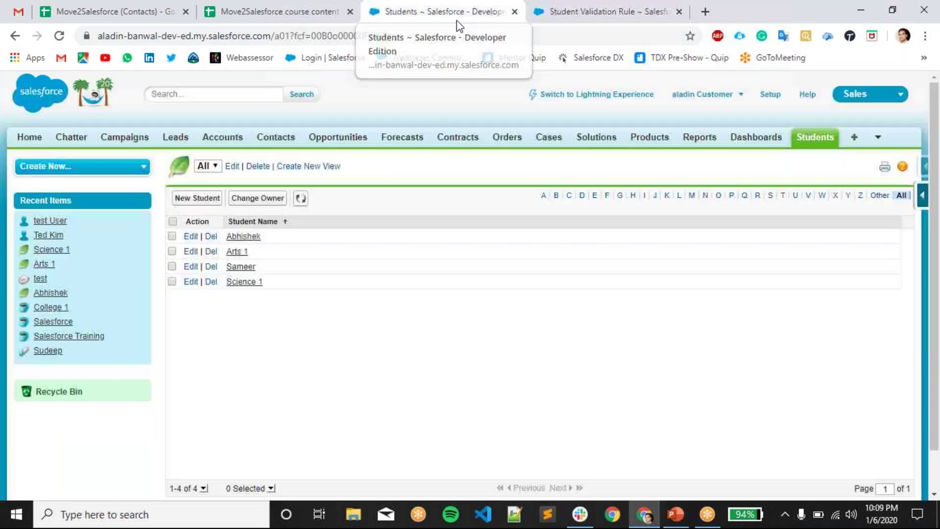
- View Abhishek's student record, noting the blank Date of Birth, then return to the validation rule
{"action": "left_click", "coordinate": [228, 239]}
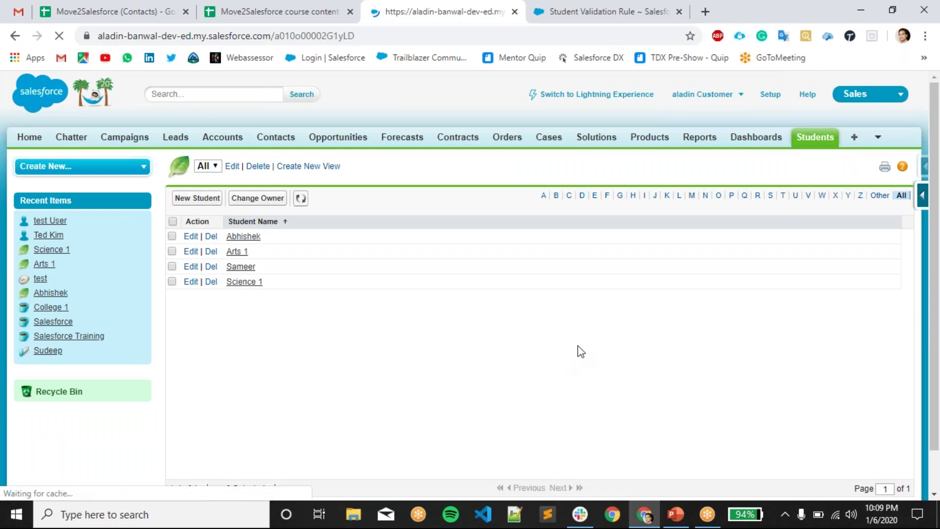
{"action": "scroll", "coordinate": [361, 251], "scroll_direction": "down", "scroll_amount": 2}
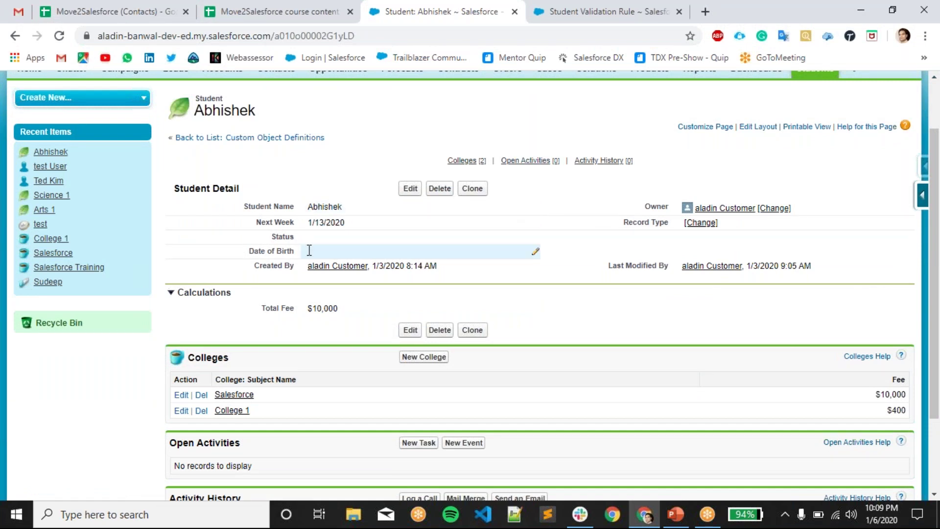
{"action": "left_click_drag", "start_coordinate": [249, 251], "coordinate": [295, 253]}
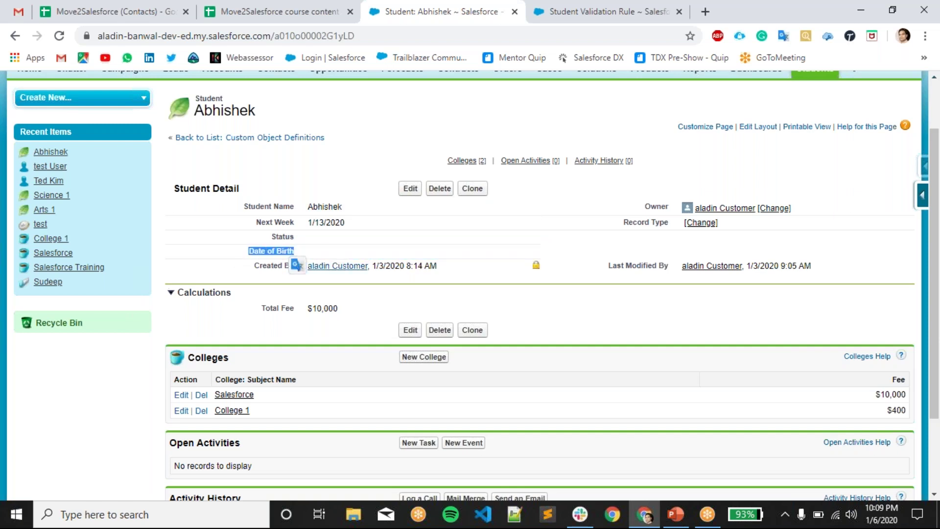
{"action": "left_click", "coordinate": [607, 11]}
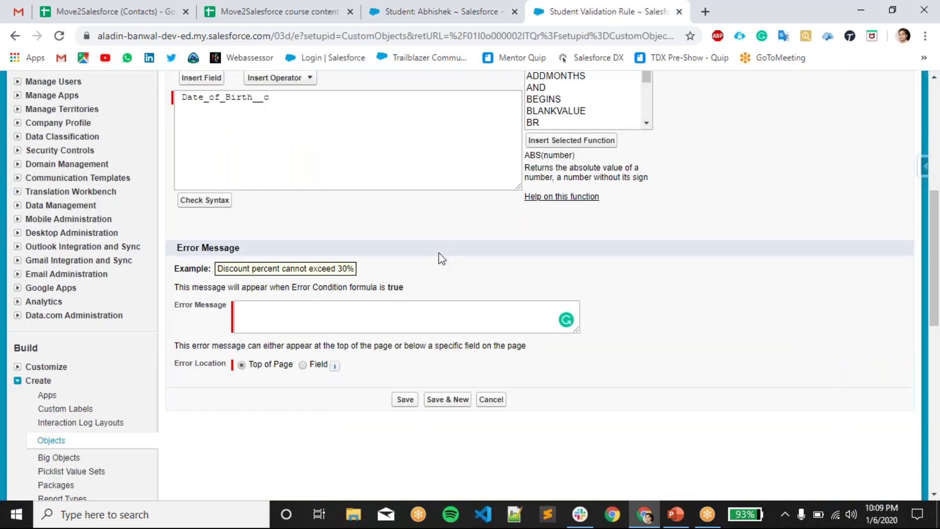
- Show the error at the Date of Birth field and extend the formula to Date_of_Birth__c < Today()-
{"action": "left_click", "coordinate": [302, 365]}
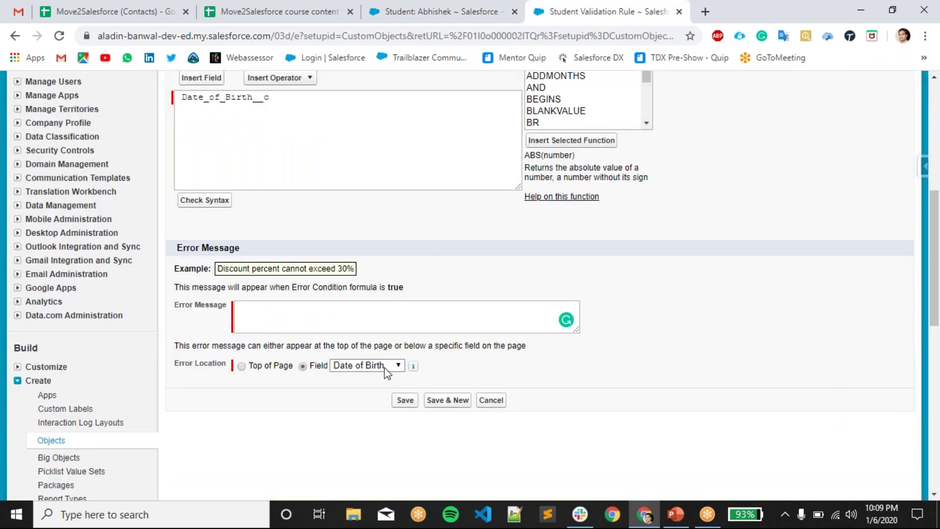
{"action": "left_click", "coordinate": [315, 315]}
{"action": "left_click", "coordinate": [354, 168]}
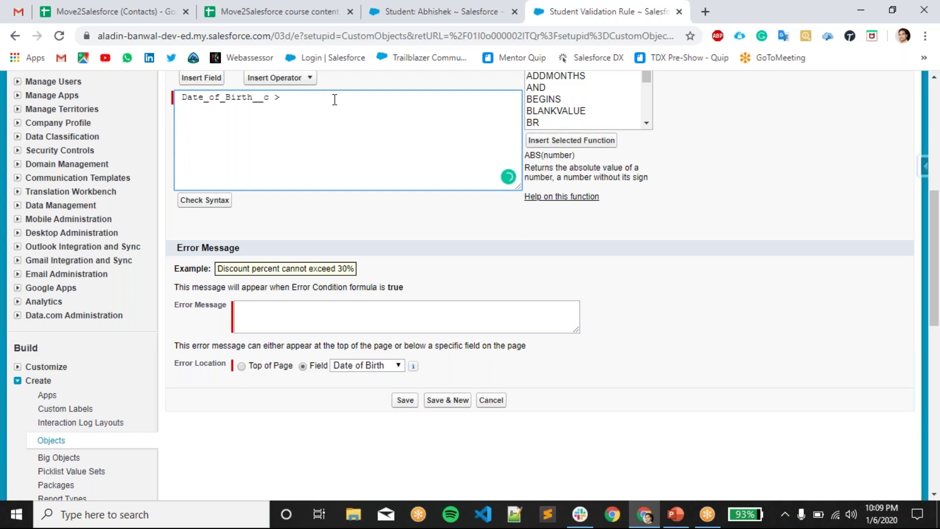
{"action": "key", "text": "BackSpace"}
{"action": "type", "text": "< Today()-"}
{"action": "left_click", "coordinate": [286, 97]}
{"action": "type", "text": "Ye"}
{"action": "key", "text": "BackSpace"}
{"action": "key", "text": "BackSpace"}
- Pick YEAR in the Functions list and submit the rule
{"action": "scroll", "coordinate": [566, 161], "scroll_direction": "up", "scroll_amount": 2}
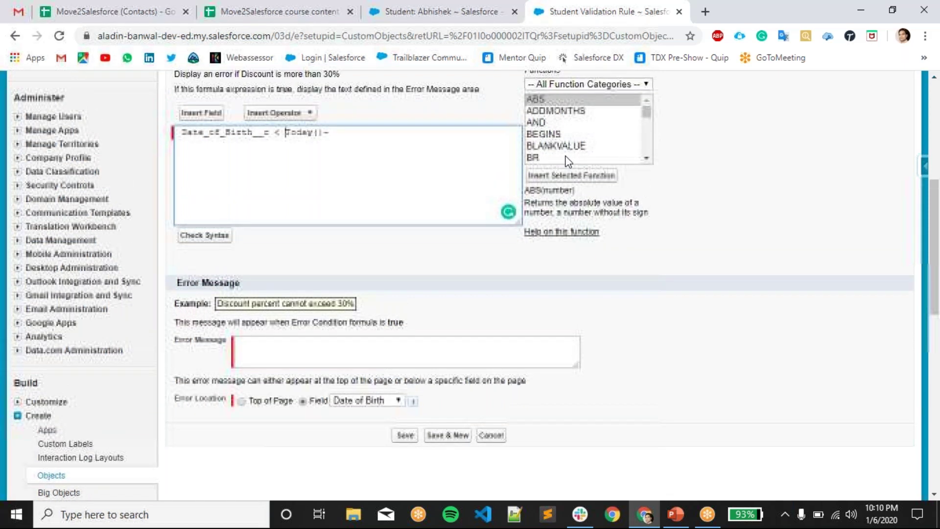
{"action": "left_click", "coordinate": [560, 159]}
{"action": "key", "text": "y"}
{"action": "key", "text": "Return"}
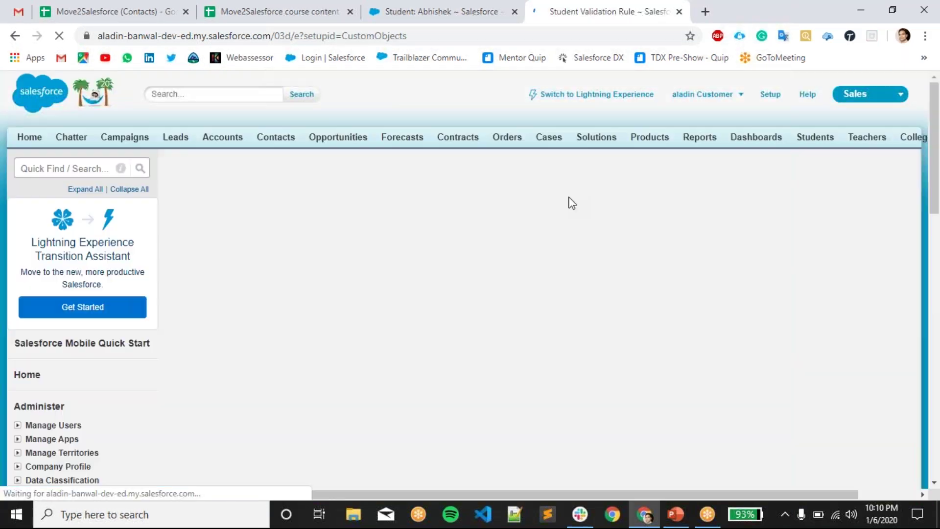
- Insert the YEAR(date) function into the error condition formula
{"action": "scroll", "coordinate": [637, 287], "scroll_direction": "down", "scroll_amount": 4}
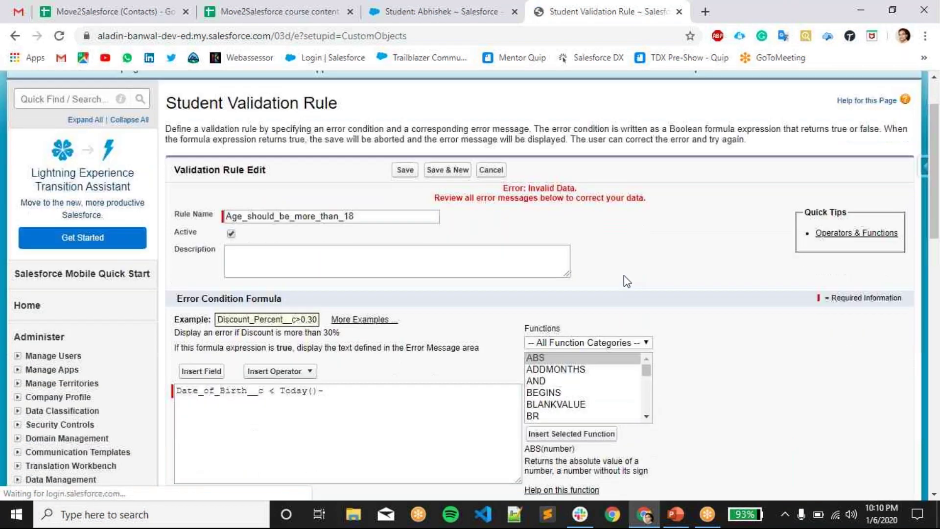
{"action": "left_click", "coordinate": [534, 267]}
{"action": "scroll", "coordinate": [555, 268], "scroll_direction": "down", "scroll_amount": 15}
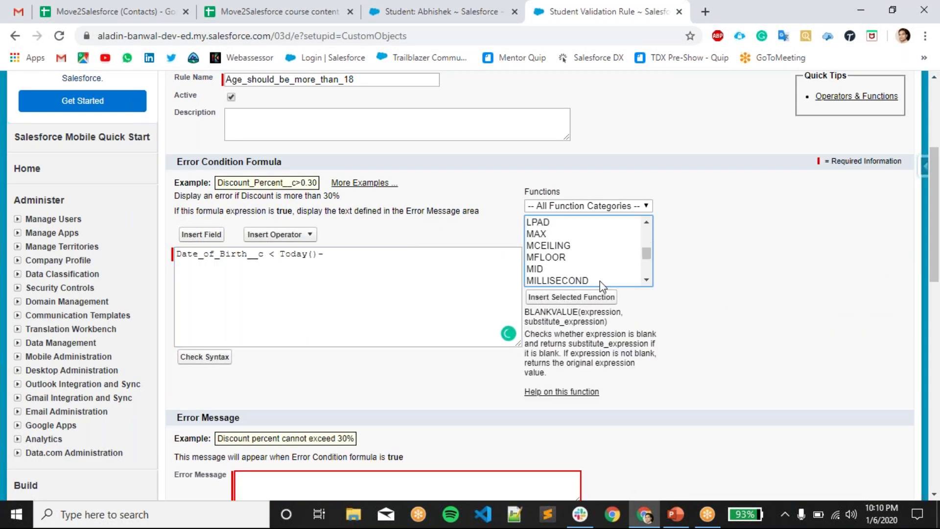
{"action": "left_click", "coordinate": [539, 279]}
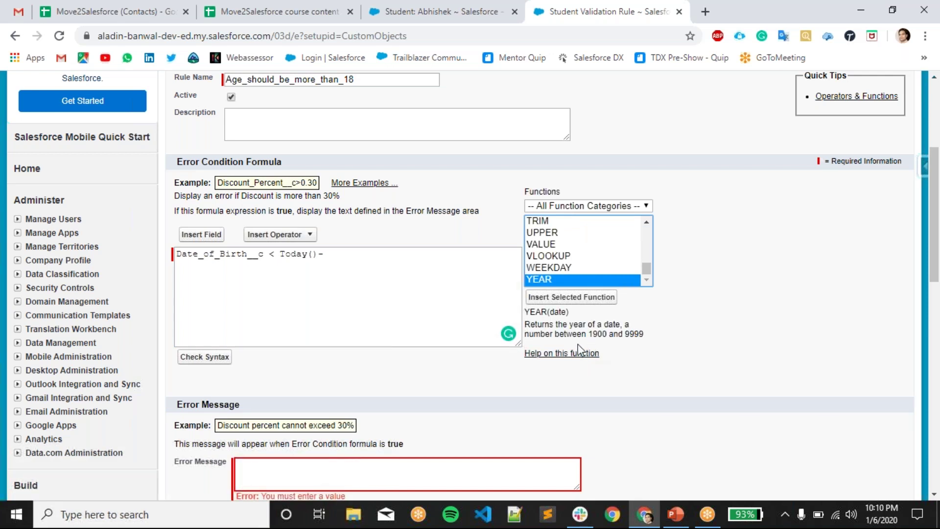
{"action": "left_click", "coordinate": [601, 296]}
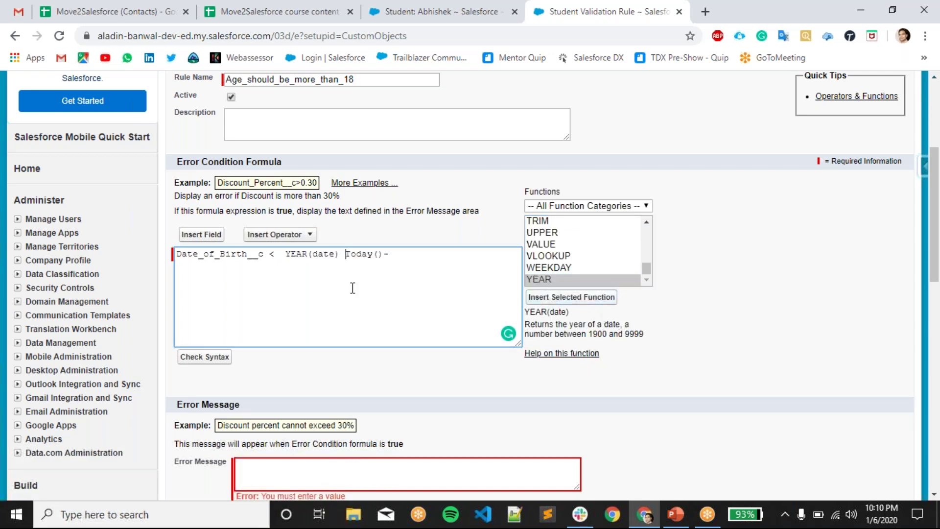
- Wrap Today() inside YEAR and replace the leftover text with the subtraction of 18
{"action": "double_click", "coordinate": [299, 254]}
{"action": "left_click", "coordinate": [328, 254]}
{"action": "left_click_drag", "start_coordinate": [344, 254], "coordinate": [386, 259]}
{"action": "key", "text": "ctrl+c"}
{"action": "double_click", "coordinate": [332, 260]}
{"action": "key", "text": "ctrl+v"}
{"action": "left_click_drag", "start_coordinate": [377, 254], "coordinate": [447, 255]}
{"action": "key", "text": "BackSpace"}
{"action": "type", "text": "-"}
{"action": "type", "text": " 10"}
{"action": "type", "text": "8"}
- Review the finished formula Date_of_Birth__c < YEAR(Today()) - 18
{"action": "left_click_drag", "start_coordinate": [390, 258], "coordinate": [284, 257]}
{"action": "left_click", "coordinate": [424, 257]}
{"action": "double_click", "coordinate": [212, 257]}
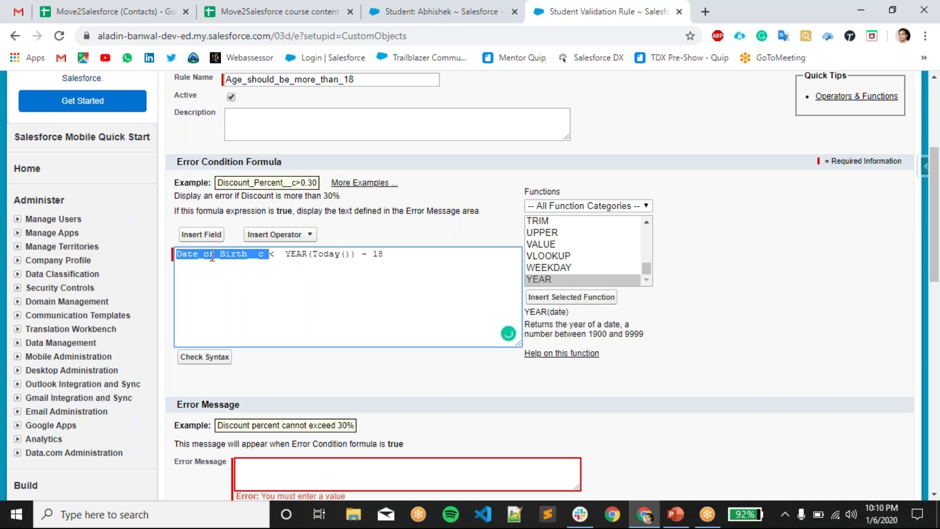
{"action": "left_click", "coordinate": [277, 264]}
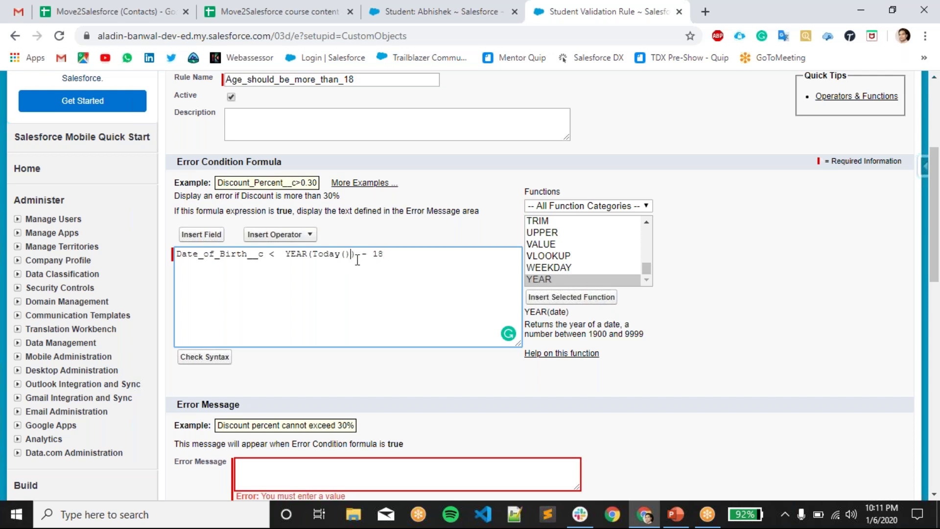
{"action": "left_click_drag", "start_coordinate": [416, 260], "coordinate": [176, 267]}
{"action": "scroll", "coordinate": [275, 278], "scroll_direction": "down", "scroll_amount": 1}
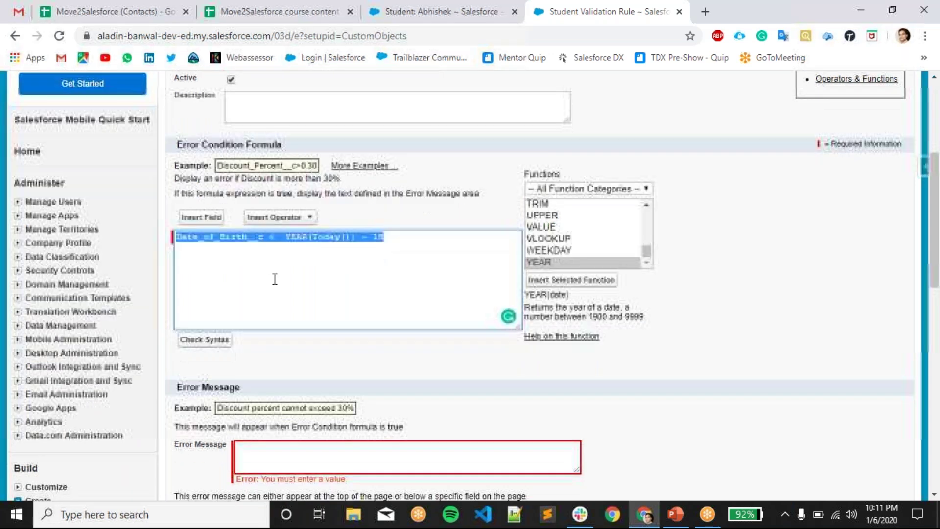
- Check the syntax of the first formula draft and review its Date_of_Birth__c term
{"action": "left_click", "coordinate": [205, 289]}
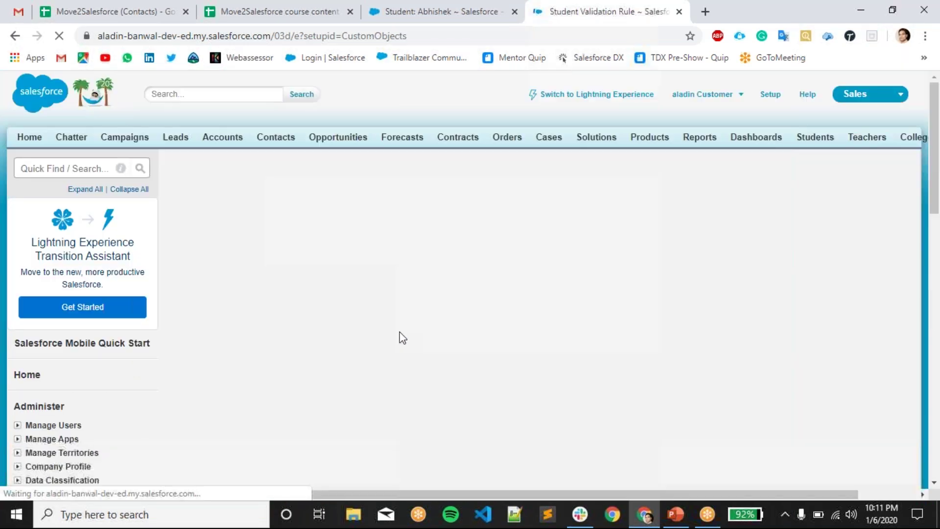
{"action": "scroll", "coordinate": [403, 274], "scroll_direction": "down", "scroll_amount": 2}
{"action": "scroll", "coordinate": [402, 274], "scroll_direction": "up", "scroll_amount": 1}
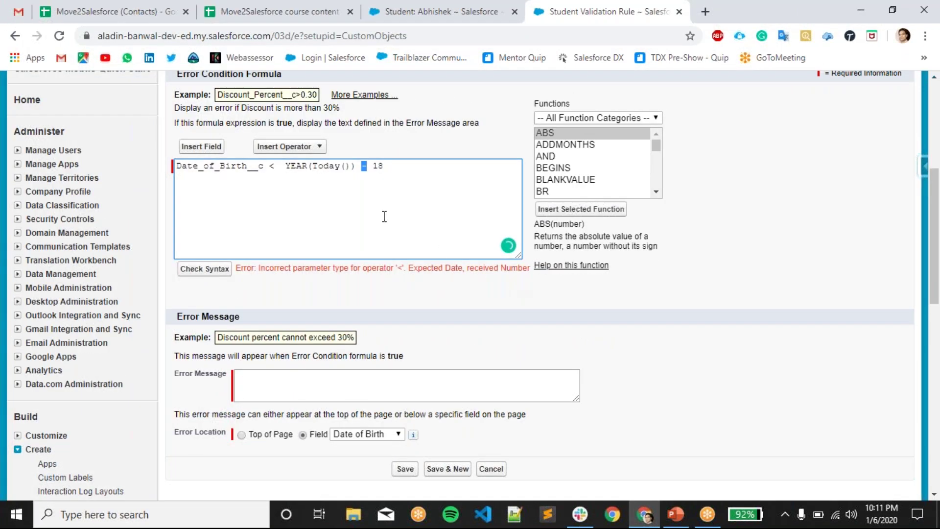
{"action": "left_click", "coordinate": [370, 169]}
{"action": "left_click", "coordinate": [407, 165]}
{"action": "double_click", "coordinate": [244, 167]}
{"action": "left_click", "coordinate": [209, 165]}
{"action": "left_click", "coordinate": [179, 168]}
{"action": "scroll", "coordinate": [573, 186], "scroll_direction": "down", "scroll_amount": 7}
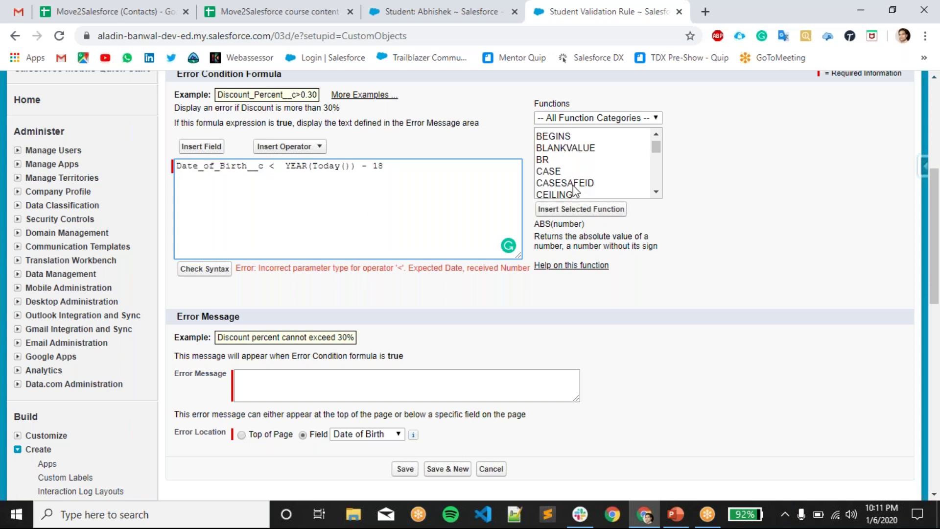
{"action": "scroll", "coordinate": [561, 186], "scroll_direction": "down", "scroll_amount": 6}
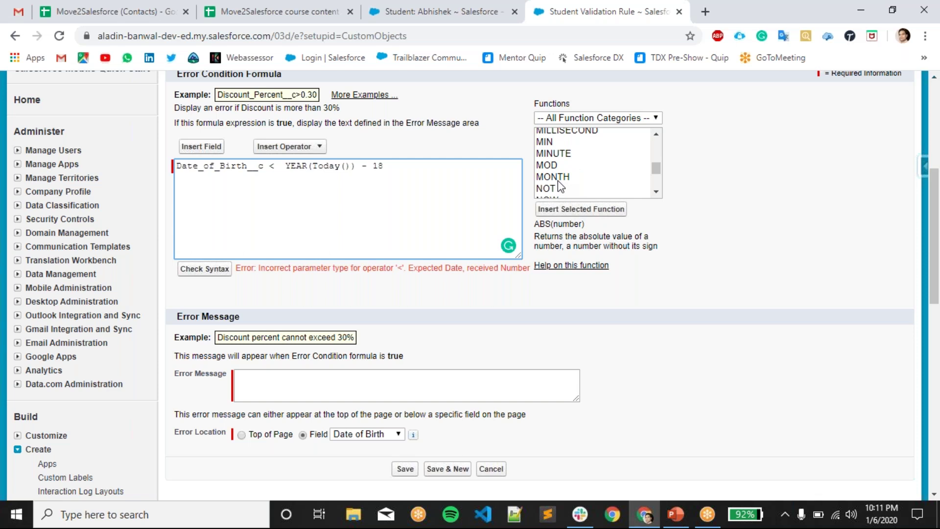
{"action": "double_click", "coordinate": [226, 166]}
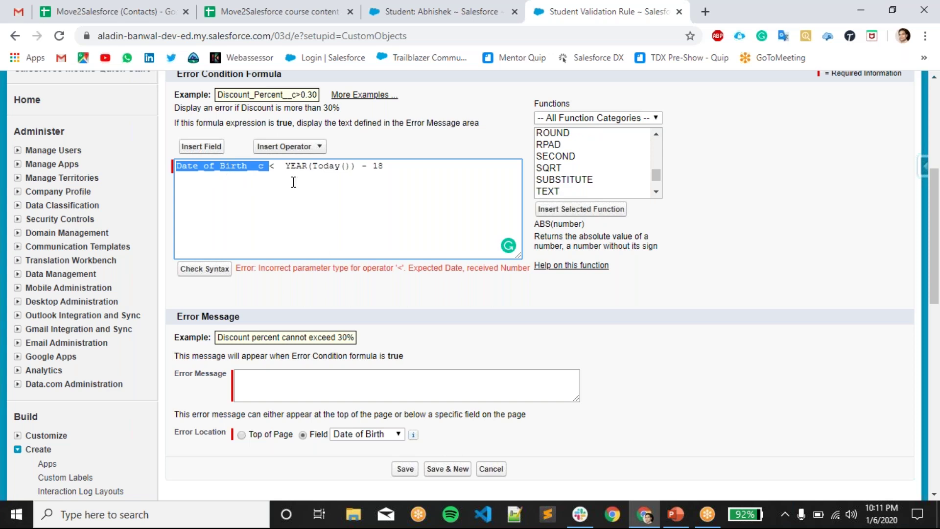
{"action": "left_click", "coordinate": [207, 178]}
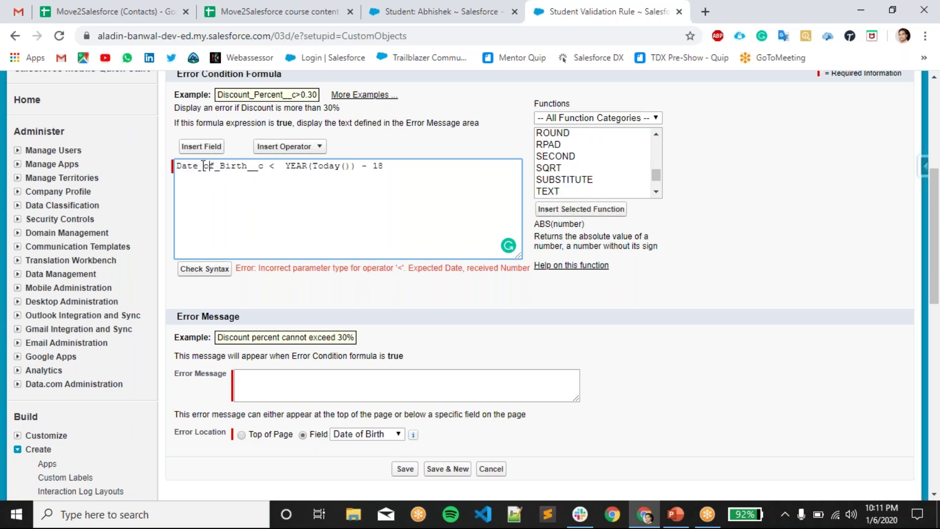
{"action": "left_click", "coordinate": [203, 167]}
- Review the YEAR(Today()) - 18 part of the formula, ending at the formula start
{"action": "double_click", "coordinate": [291, 168]}
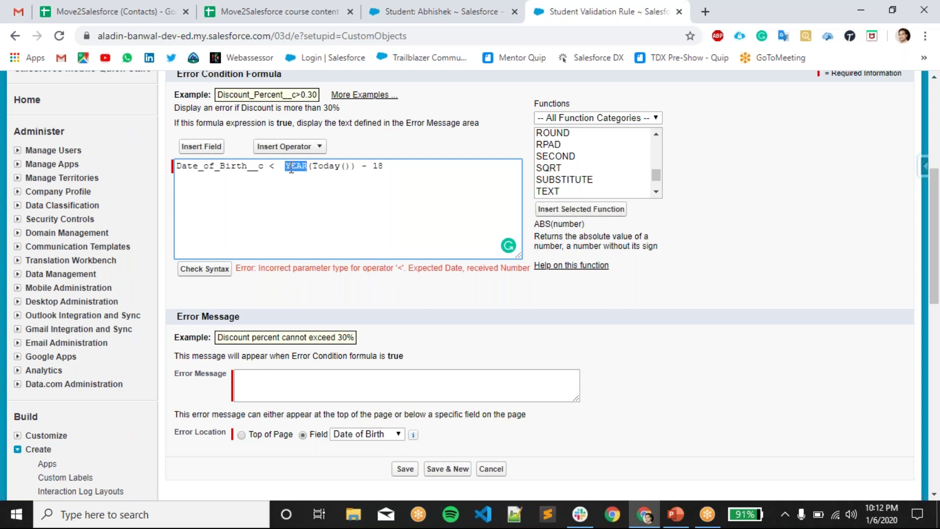
{"action": "double_click", "coordinate": [327, 166]}
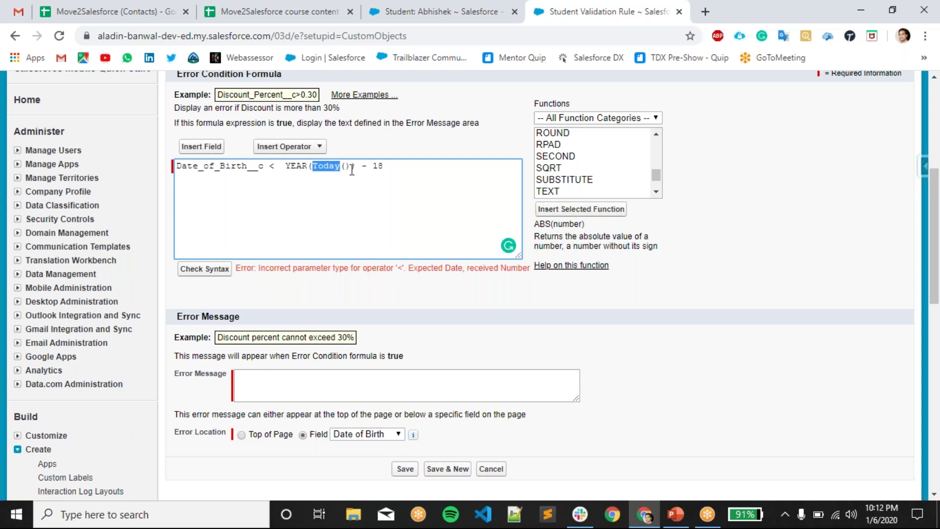
{"action": "left_click", "coordinate": [306, 166]}
{"action": "left_click", "coordinate": [368, 166]}
{"action": "double_click", "coordinate": [227, 170]}
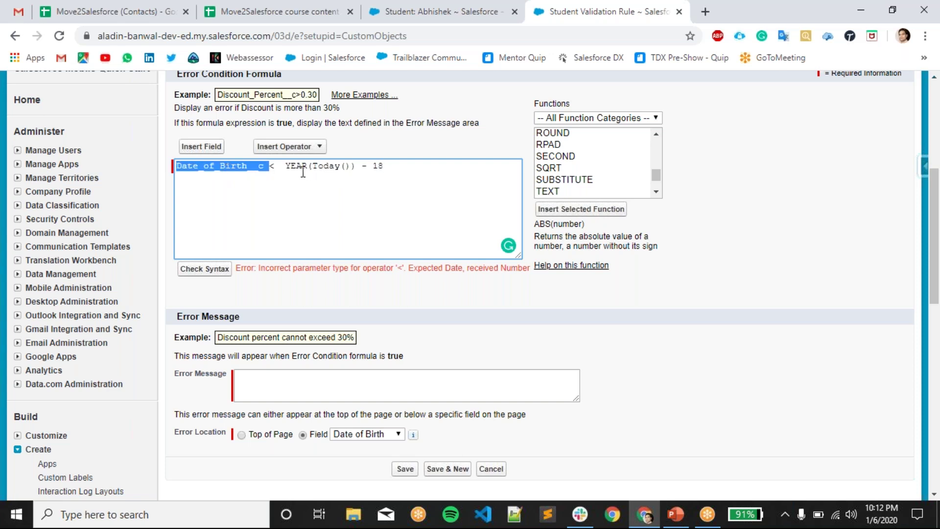
{"action": "left_click", "coordinate": [393, 166]}
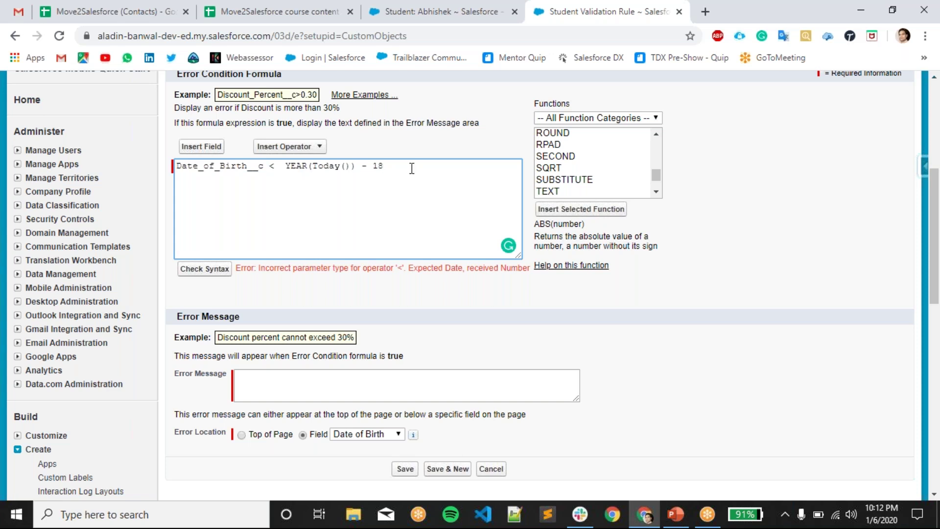
{"action": "double_click", "coordinate": [218, 173]}
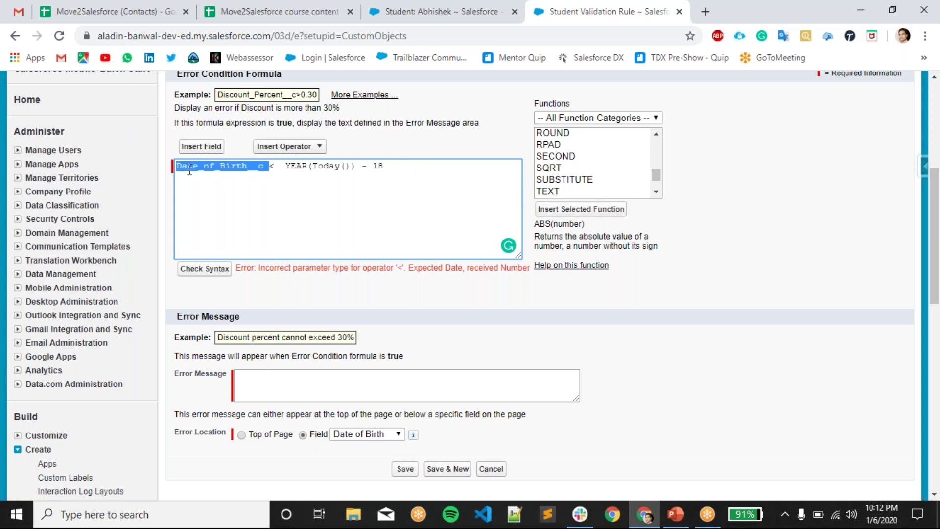
{"action": "left_click", "coordinate": [175, 168]}
{"action": "scroll", "coordinate": [564, 190], "scroll_direction": "down", "scroll_amount": 3}
- Wrap Date_of_Birth__c in a YEAR() function and re-check the syntax
{"action": "left_click", "coordinate": [561, 192]}
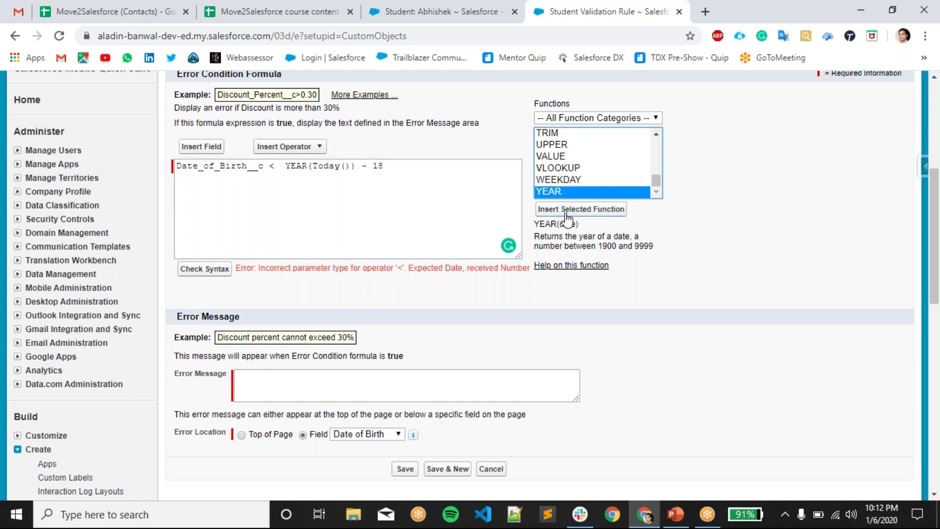
{"action": "left_click", "coordinate": [567, 209]}
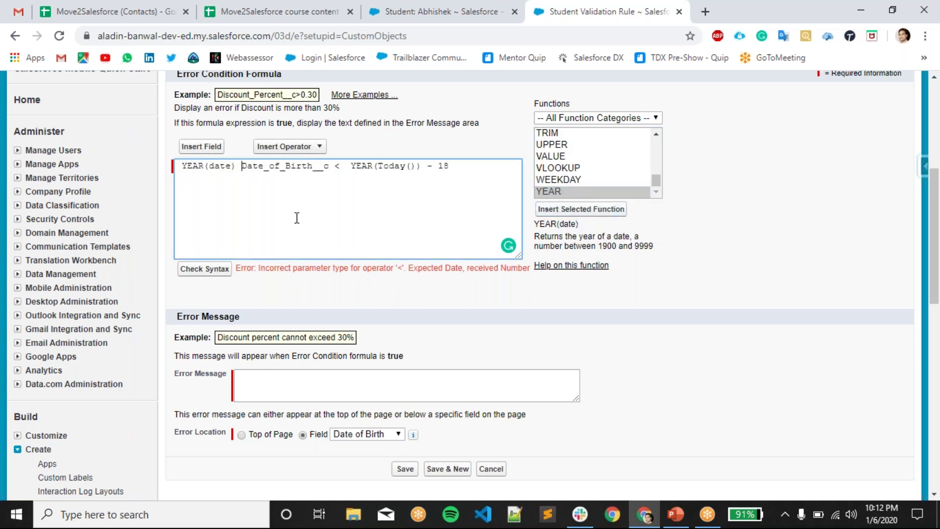
{"action": "double_click", "coordinate": [283, 167]}
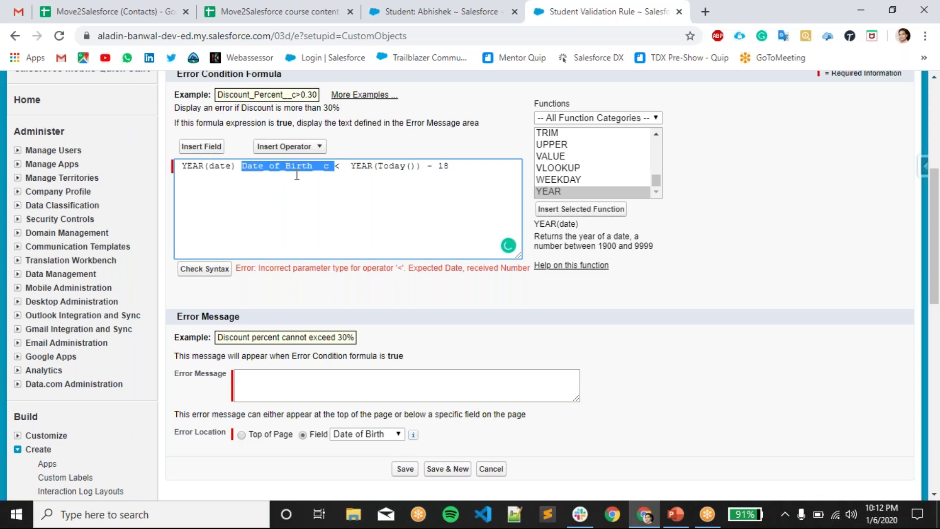
{"action": "key", "text": "ctrl+x"}
{"action": "double_click", "coordinate": [219, 166]}
{"action": "key", "text": "ctrl+v"}
{"action": "left_click", "coordinate": [205, 268]}
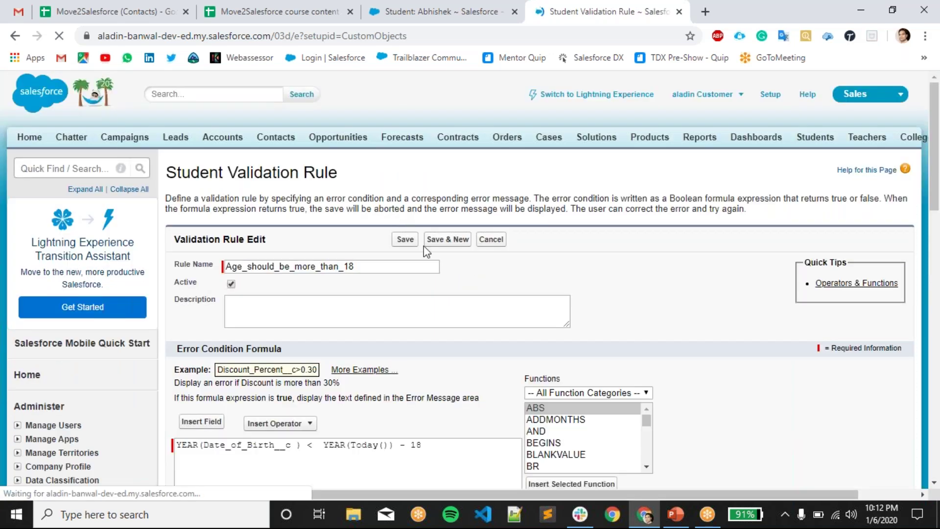
- Review the revised formula's YEAR(Today()) and 18 parts
{"action": "scroll", "coordinate": [428, 254], "scroll_direction": "down", "scroll_amount": 4}
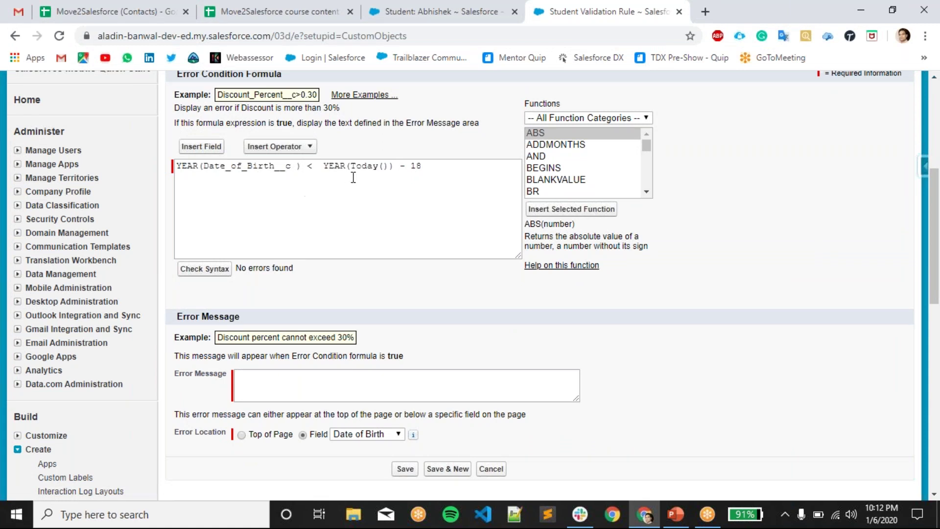
{"action": "left_click", "coordinate": [401, 166]}
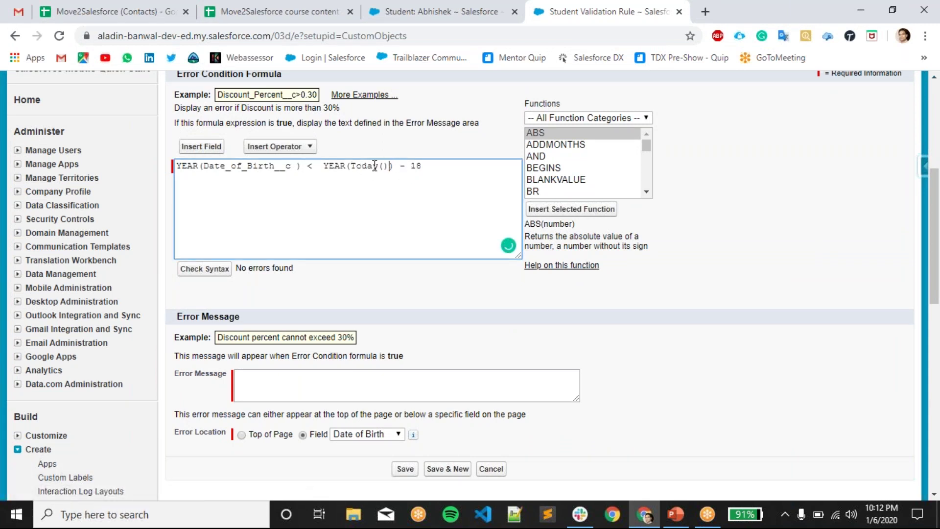
{"action": "left_click_drag", "start_coordinate": [395, 168], "coordinate": [322, 177]}
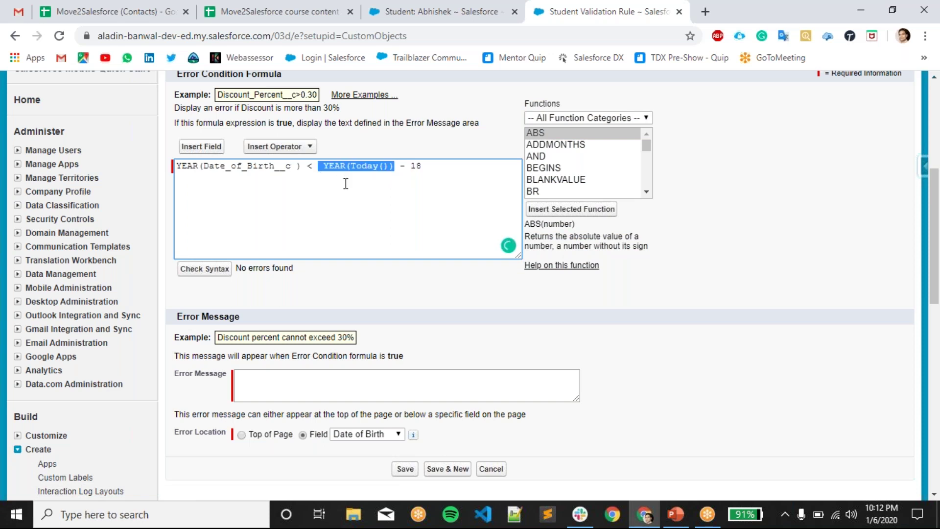
{"action": "left_click", "coordinate": [346, 184]}
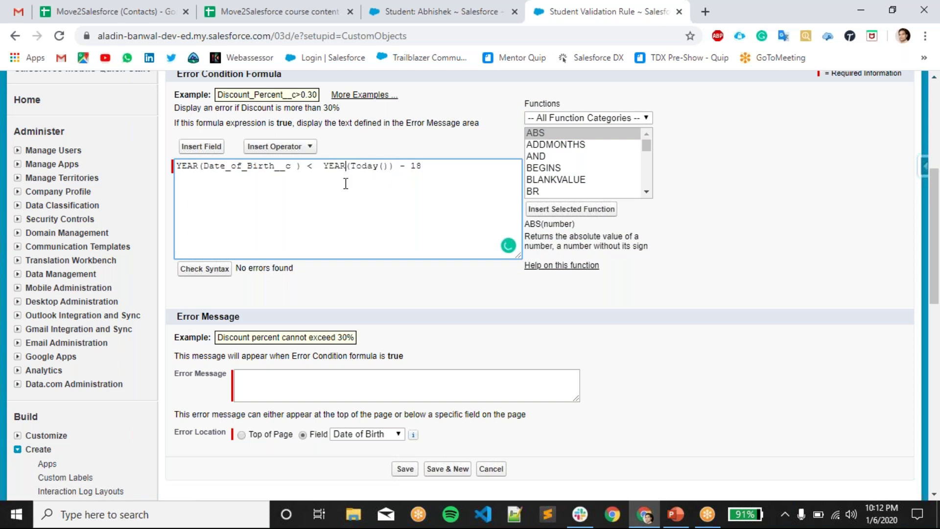
{"action": "left_click", "coordinate": [370, 170]}
{"action": "left_click_drag", "start_coordinate": [444, 166], "coordinate": [407, 176]}
{"action": "left_click", "coordinate": [372, 183]}
{"action": "double_click", "coordinate": [236, 165]}
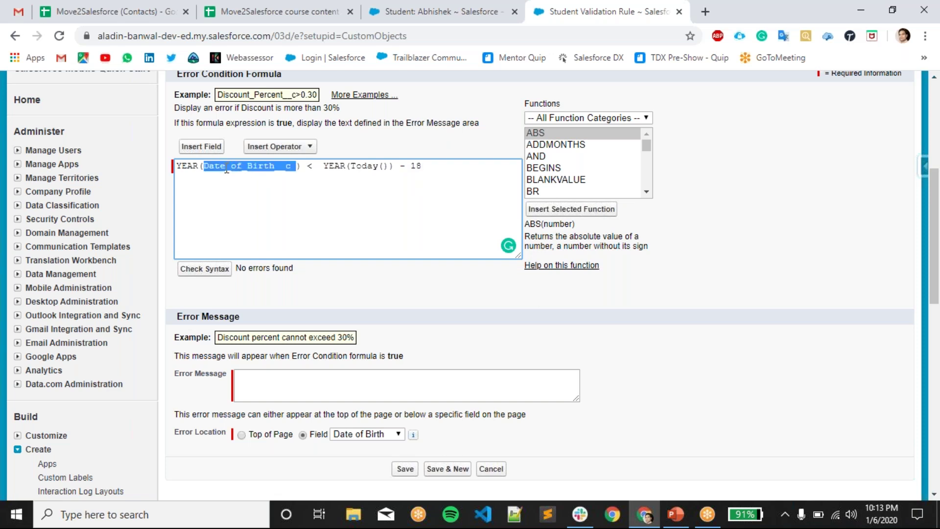
{"action": "left_click", "coordinate": [281, 171]}
{"action": "left_click", "coordinate": [330, 168]}
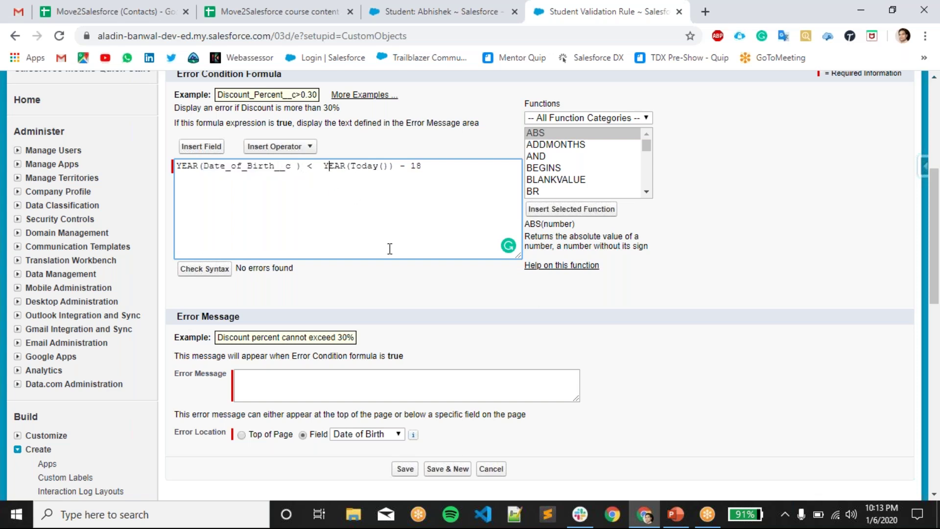
- Add the closing parenthesis and change the operator to > for YEAR(Date_of_Birth__c) > YEAR(Today()) - 18
{"action": "type", "text": ")"}
{"action": "double_click", "coordinate": [310, 169]}
{"action": "type", "text": ">"}
{"action": "double_click", "coordinate": [272, 167]}
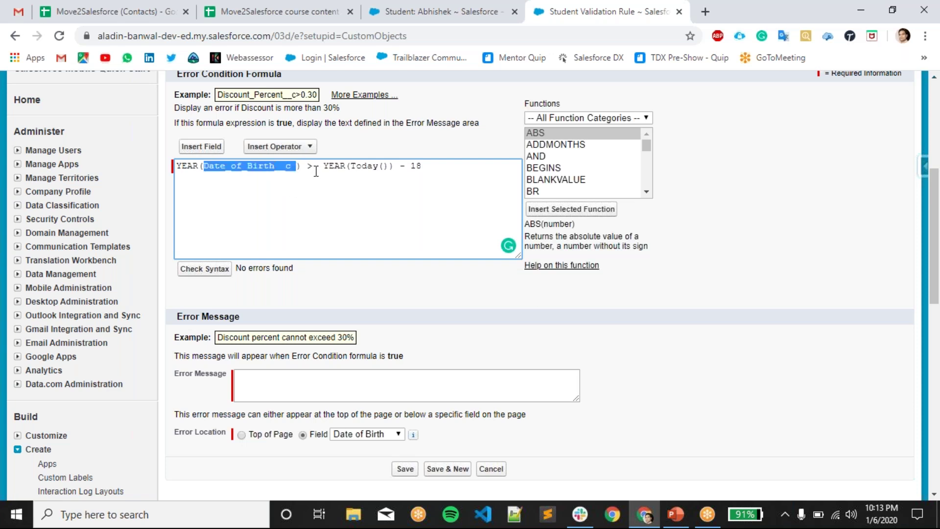
{"action": "left_click", "coordinate": [357, 195]}
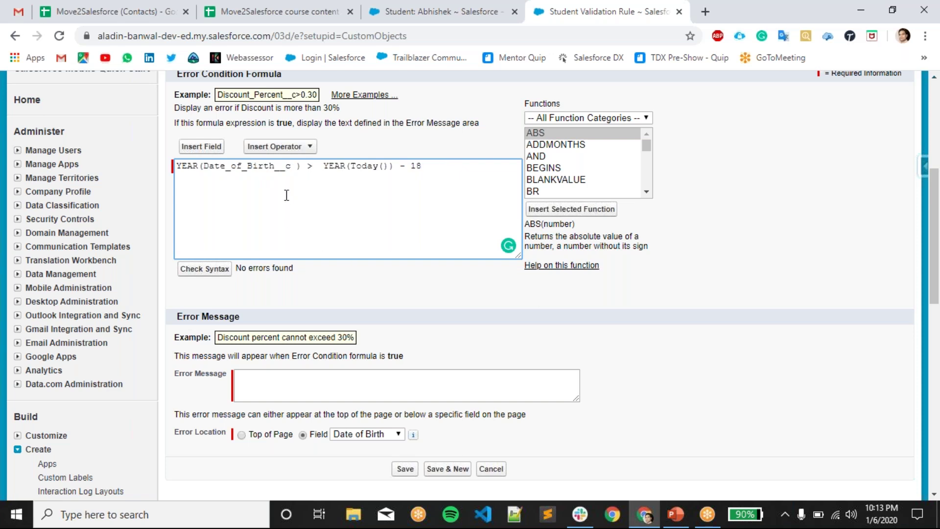
- Enter the error message 'The Age of Student should be more than 18' and save the rule
{"action": "left_click", "coordinate": [288, 381]}
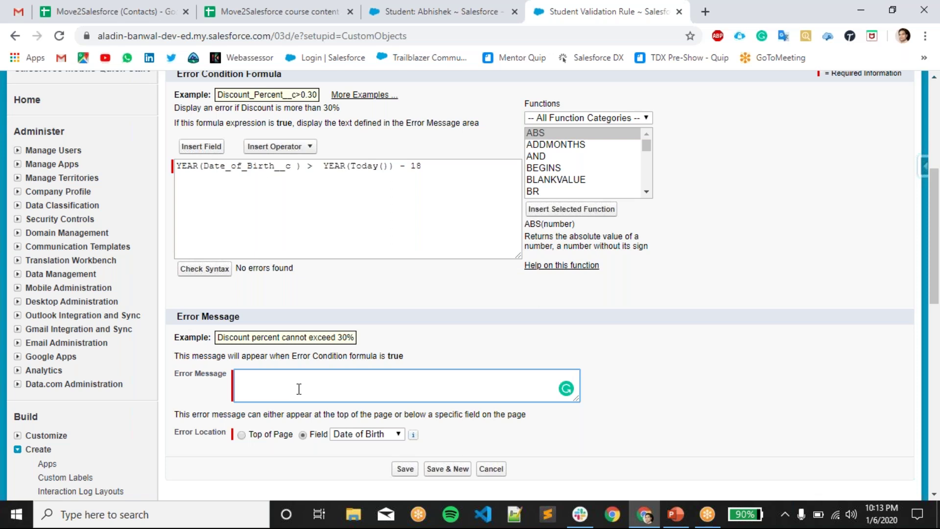
{"action": "type", "text": "The Agew o"}
{"action": "key", "text": "BackSpace"}
{"action": "key", "text": "BackSpace"}
{"action": "type", "text": "of Student should be"}
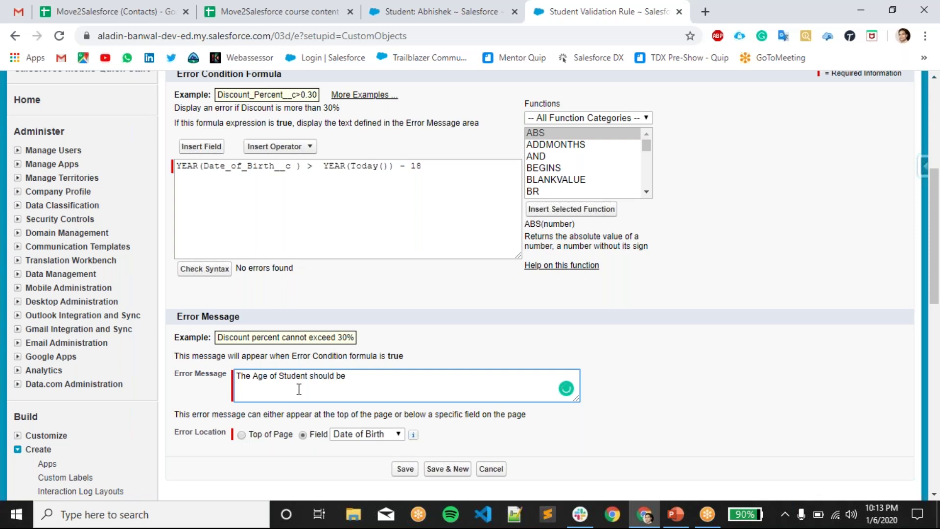
{"action": "type", "text": " greater than 1"}
{"action": "key", "text": "ctrl+BackSpace"}
{"action": "key", "text": "ctrl+BackSpace"}
{"action": "key", "text": "ctrl+BackSpace"}
{"action": "key", "text": "ctrl+BackSpace"}
{"action": "type", "text": "ld be more than 18"}
{"action": "left_click", "coordinate": [415, 470]}
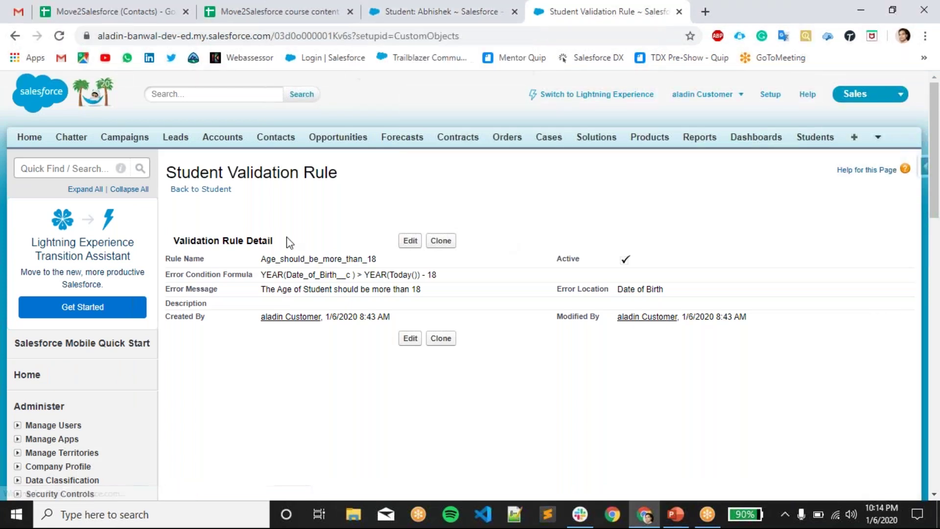
- Go to the student record and begin editing Date of Birth inline
{"action": "left_click_drag", "start_coordinate": [232, 372], "coordinate": [828, 239]}
{"action": "left_click", "coordinate": [686, 448]}
{"action": "left_click", "coordinate": [458, 14]}
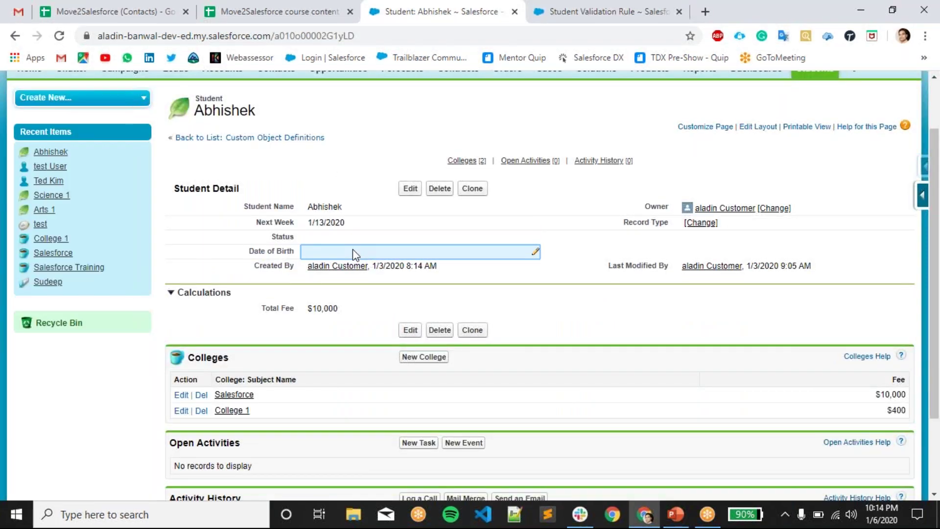
{"action": "double_click", "coordinate": [353, 252]}
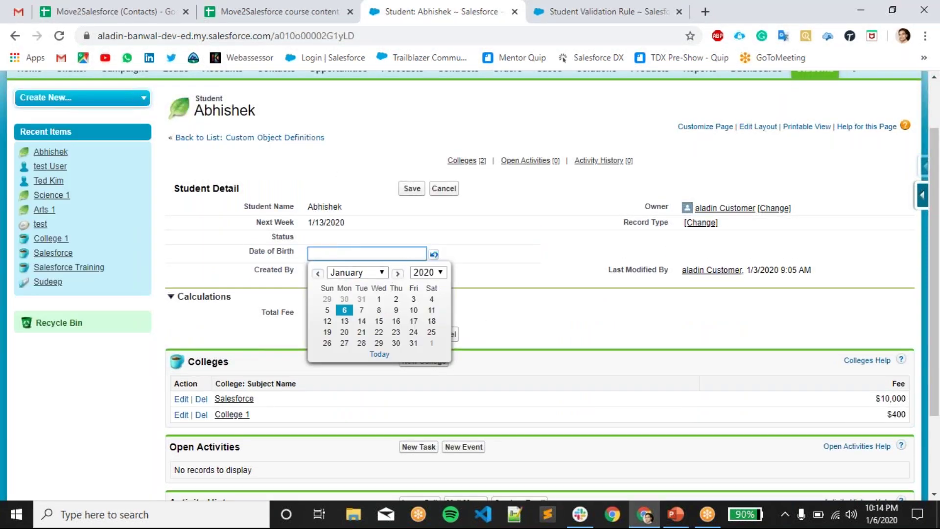
{"action": "left_click", "coordinate": [416, 273]}
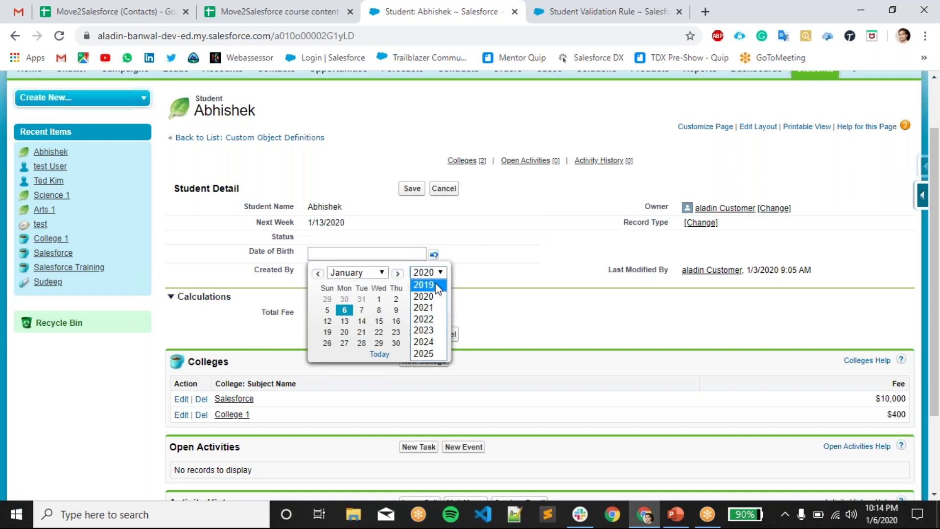
{"action": "left_click", "coordinate": [433, 286]}
{"action": "left_click", "coordinate": [433, 276]}
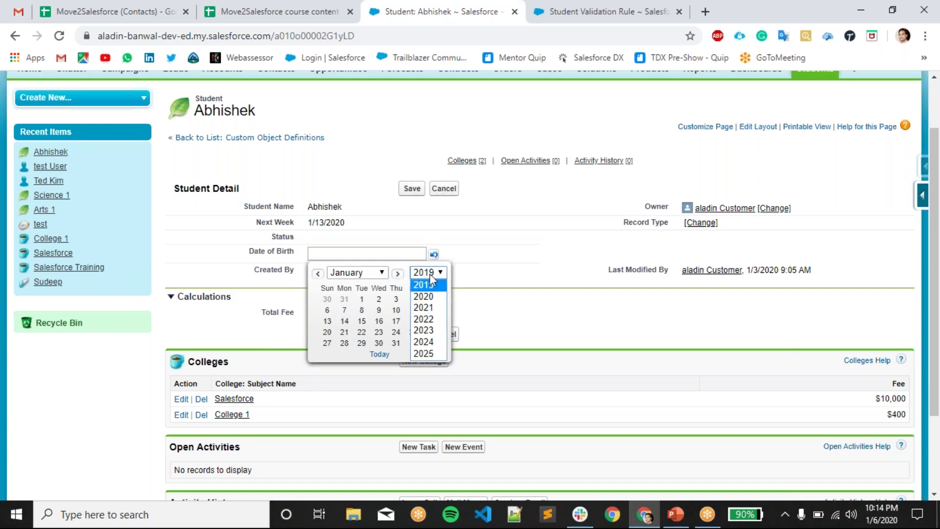
{"action": "scroll", "coordinate": [430, 274], "scroll_direction": "up", "scroll_amount": 2}
{"action": "left_click", "coordinate": [398, 342]}
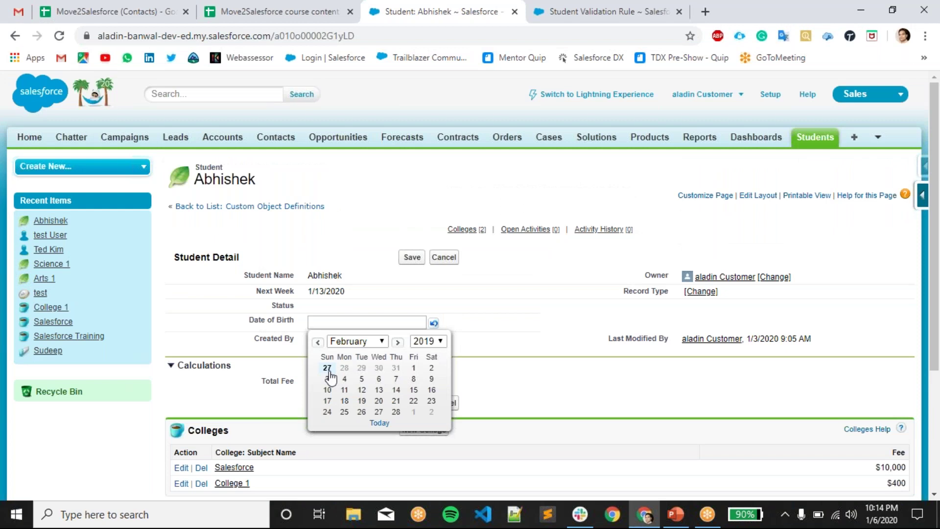
{"action": "left_click", "coordinate": [327, 367]}
{"action": "left_click", "coordinate": [365, 322]}
{"action": "key", "text": "BackSpace"}
{"action": "key", "text": "BackSpace"}
{"action": "type", "text": "000"}
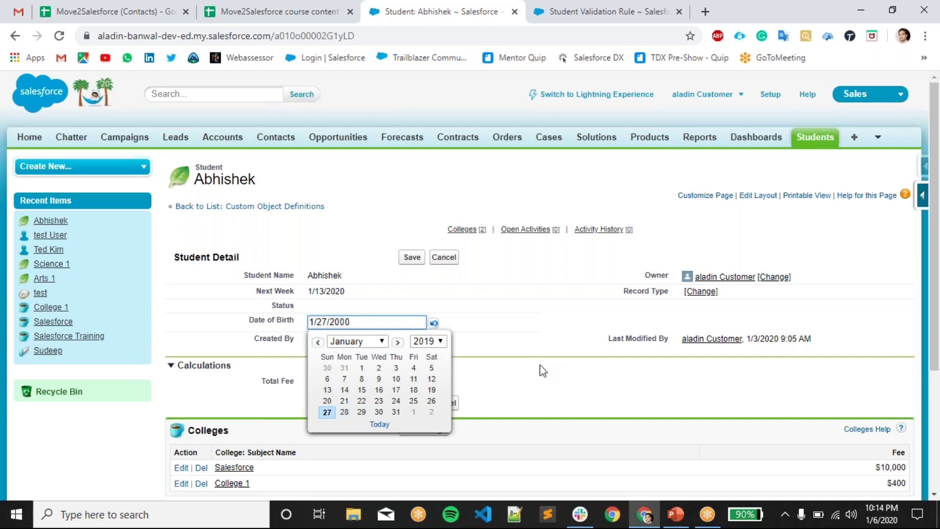
{"action": "left_click", "coordinate": [540, 370]}
{"action": "left_click", "coordinate": [417, 257]}
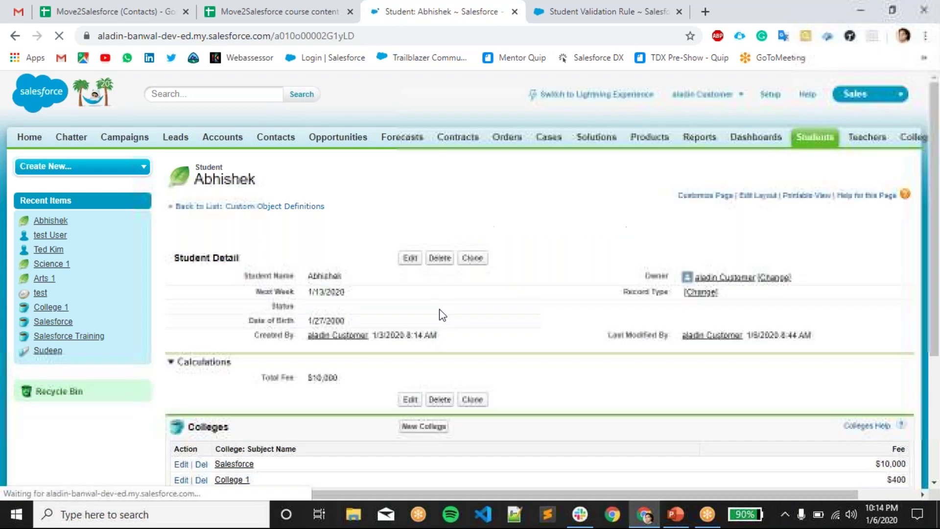
- Change Date of Birth to 1/27/2003 and save, triggering 'The Age of Student should be more than 18'
{"action": "double_click", "coordinate": [348, 323]}
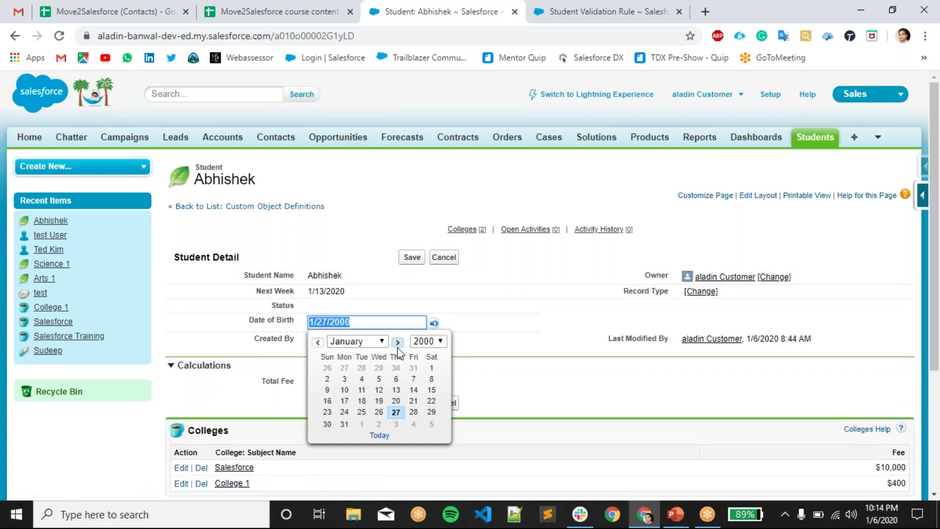
{"action": "left_click", "coordinate": [425, 340]}
{"action": "left_click", "coordinate": [364, 321]}
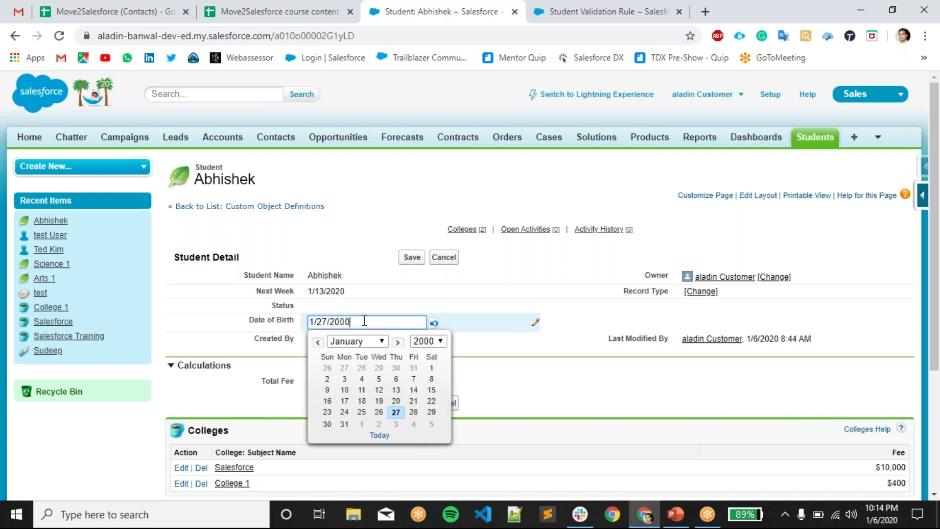
{"action": "type", "text": "3"}
{"action": "left_click", "coordinate": [485, 377]}
{"action": "left_click", "coordinate": [413, 257]}
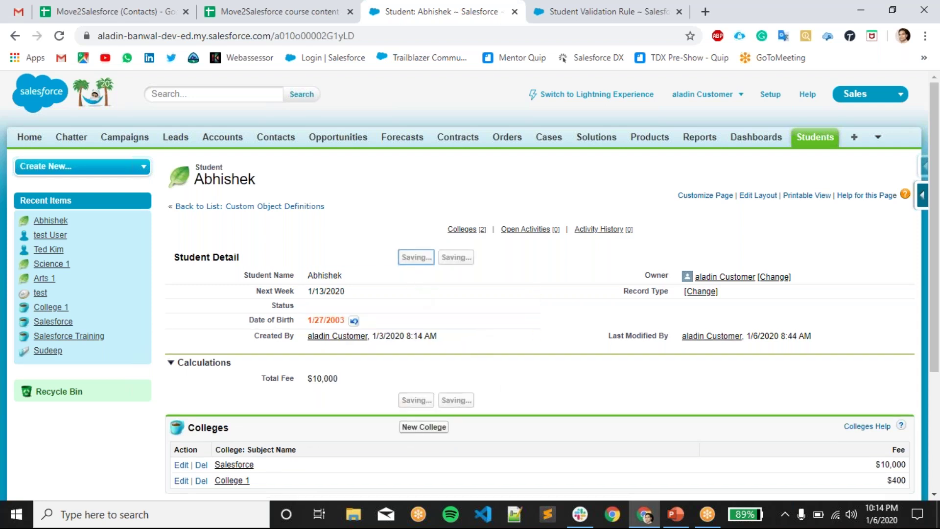
{"action": "left_click", "coordinate": [531, 394]}
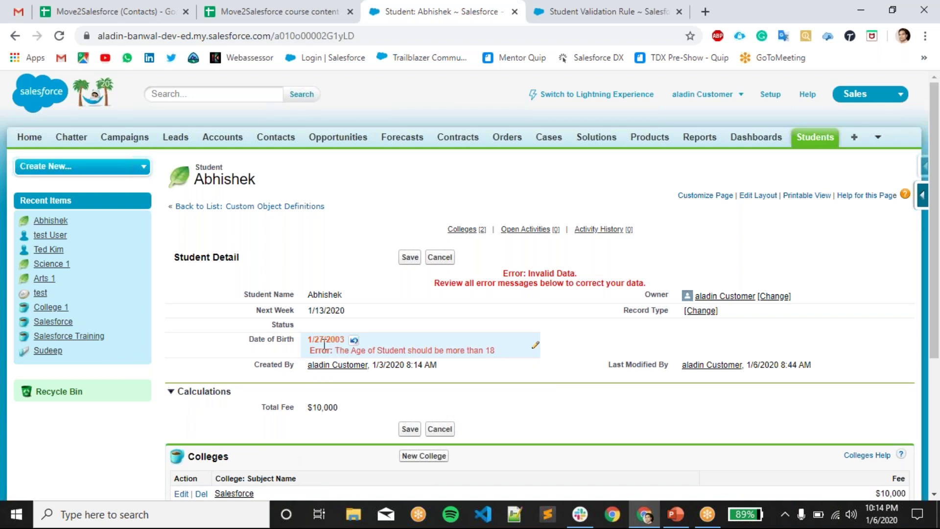
{"action": "left_click", "coordinate": [339, 353]}
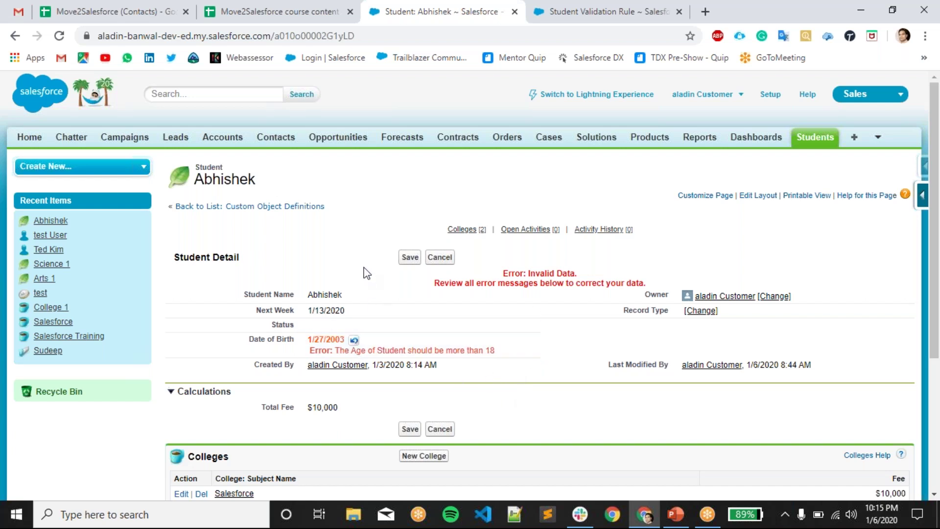
{"action": "scroll", "coordinate": [372, 280], "scroll_direction": "down", "scroll_amount": 2}
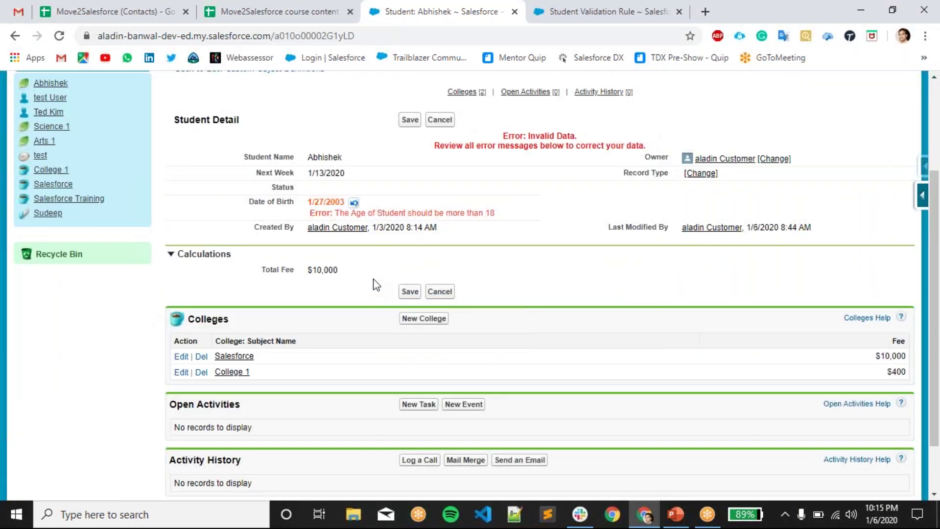
{"action": "scroll", "coordinate": [372, 280], "scroll_direction": "up", "scroll_amount": 1}
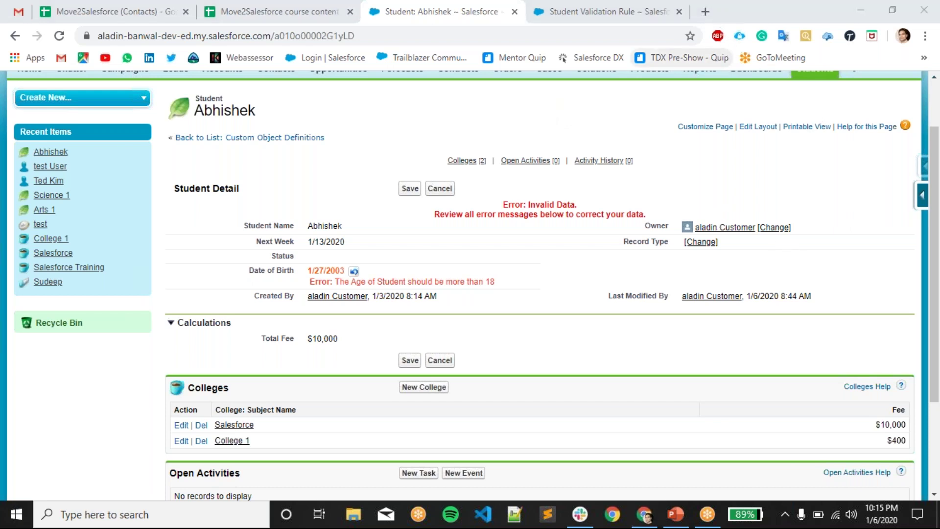
- Recheck the rule details, cancel the rejected record edit, and switch over to PowerPoint
{"action": "left_click", "coordinate": [607, 12]}
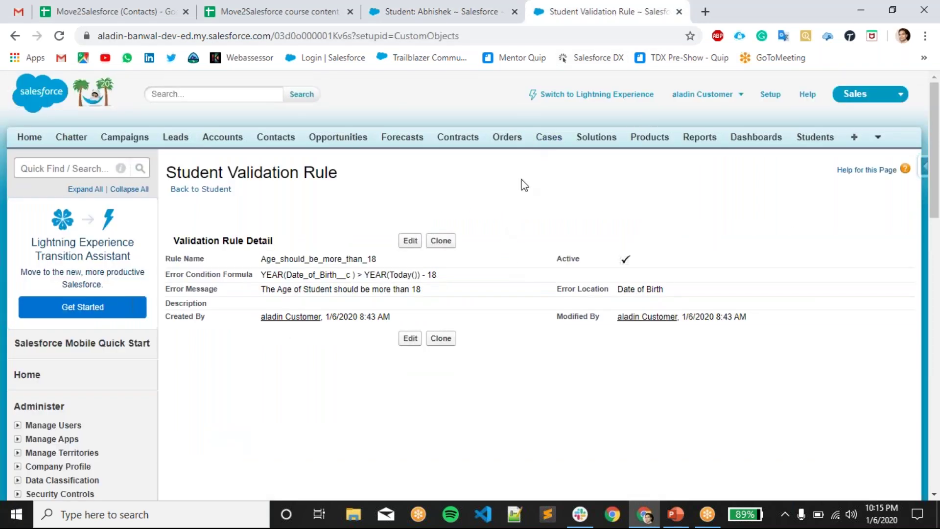
{"action": "left_click", "coordinate": [473, 17]}
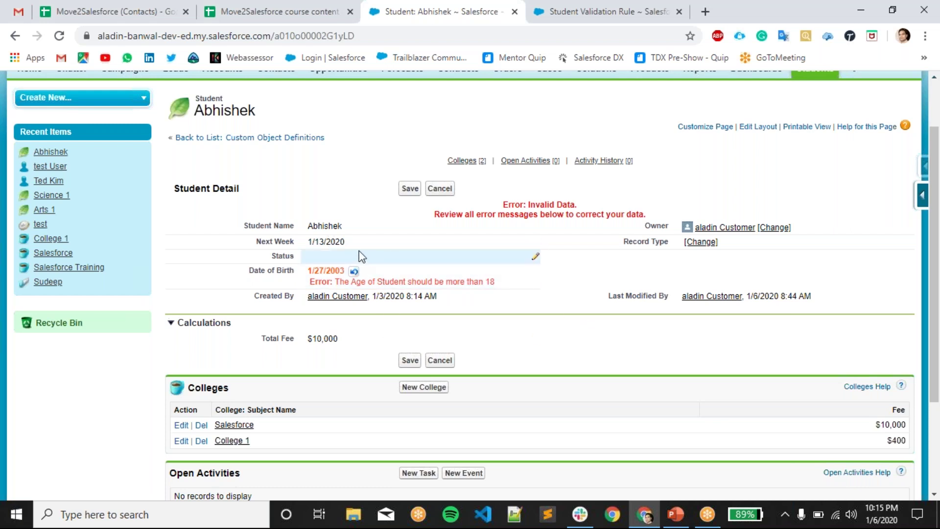
{"action": "left_click_drag", "start_coordinate": [360, 243], "coordinate": [305, 246]}
{"action": "left_click", "coordinate": [332, 196]}
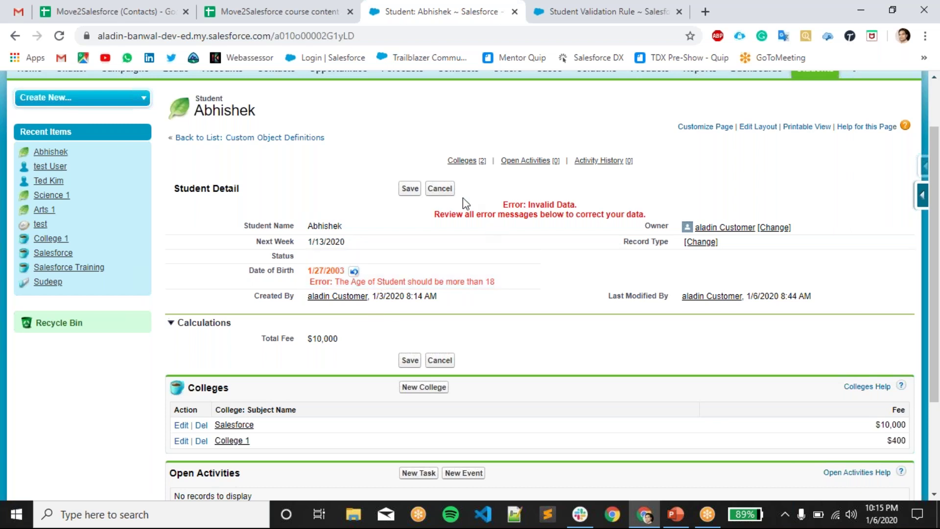
{"action": "left_click", "coordinate": [439, 188]}
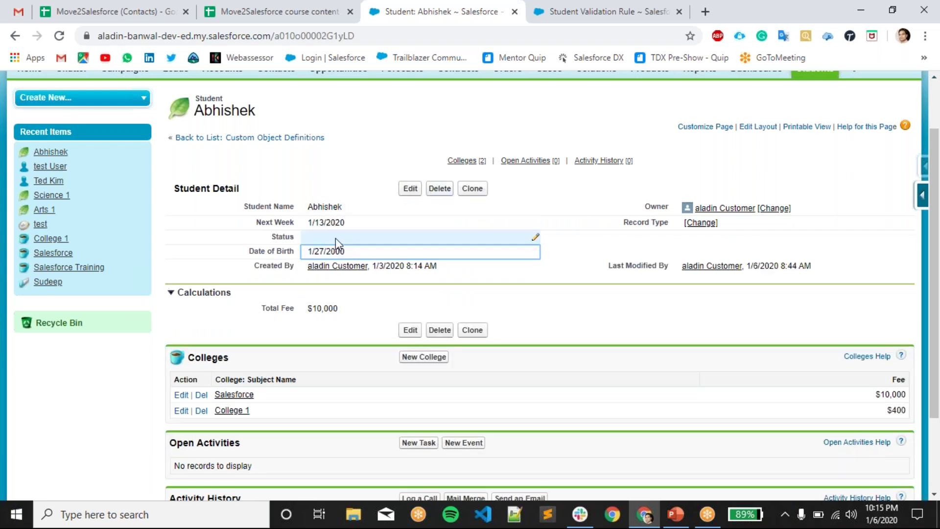
{"action": "double_click", "coordinate": [348, 239]}
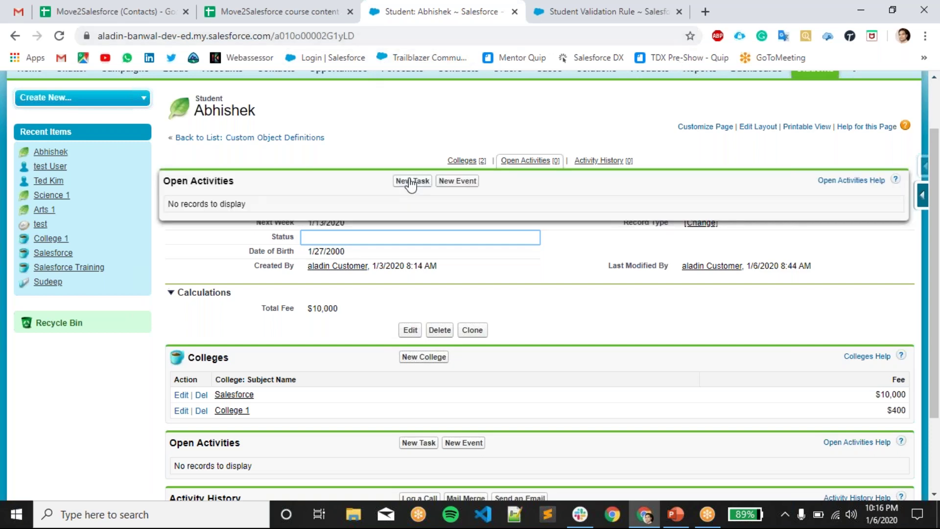
{"action": "key", "text": "alt+Tab"}
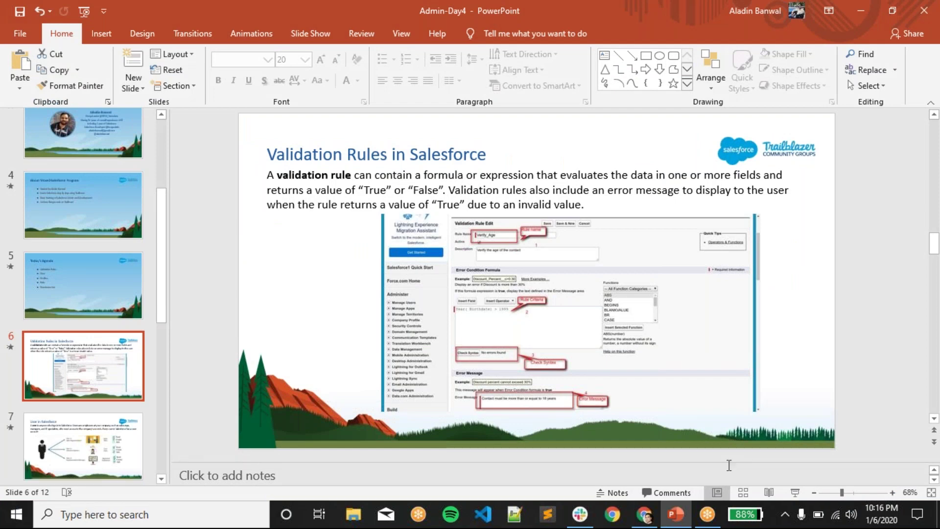
- Run the slideshow from the current slide and advance to 'User in Salesforce'
{"action": "left_click", "coordinate": [797, 492]}
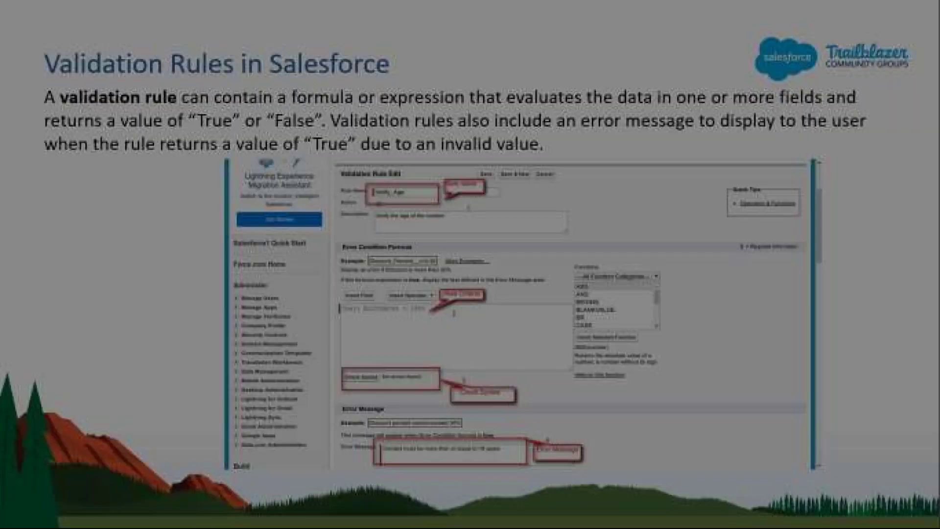
{"action": "key", "text": "Right"}
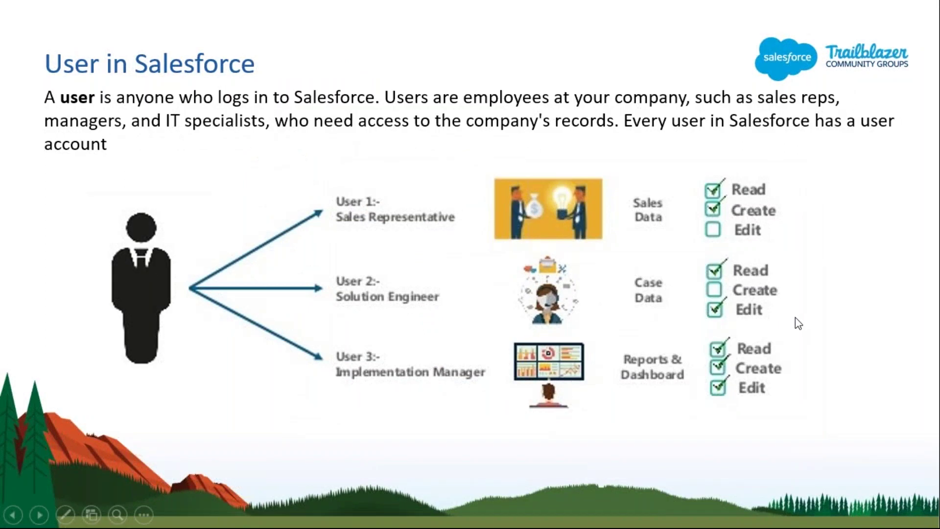
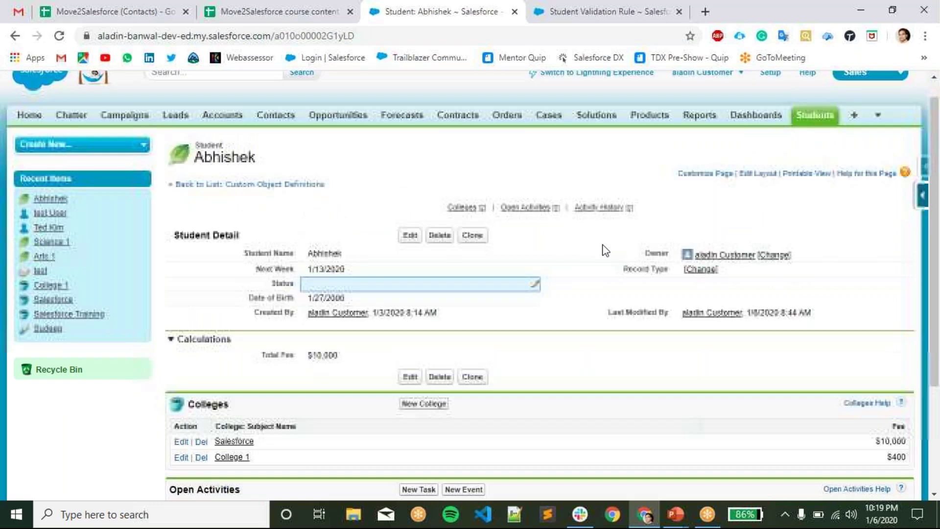
- Open Setup from the Salesforce header to reach the Setup home page
{"action": "left_click", "coordinate": [724, 197]}
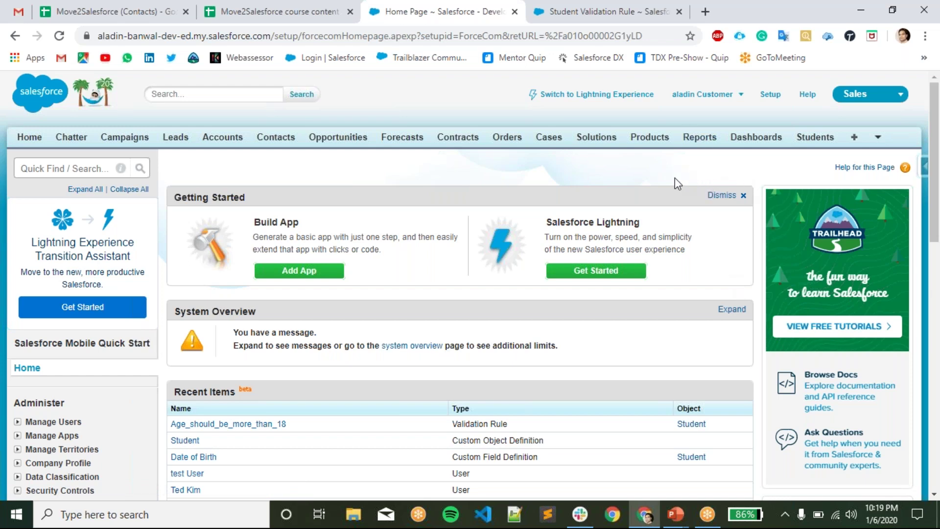
- Search Quick Find for 'user' and open Manage Users > Users
{"action": "left_click", "coordinate": [87, 168]}
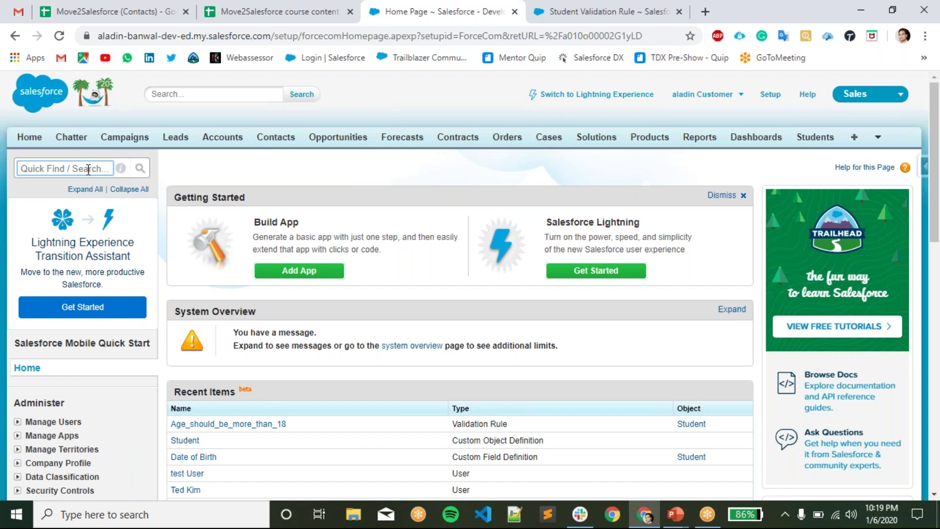
{"action": "type", "text": "user"}
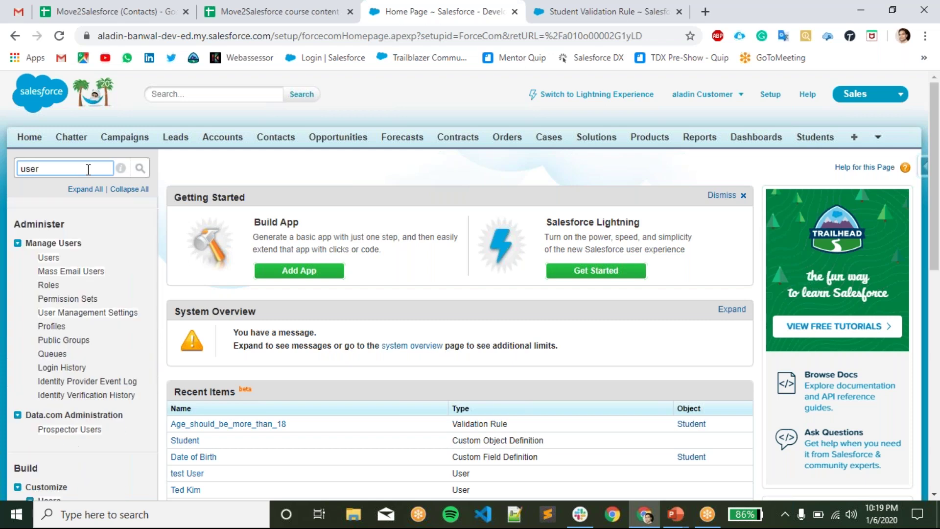
{"action": "left_click", "coordinate": [48, 258]}
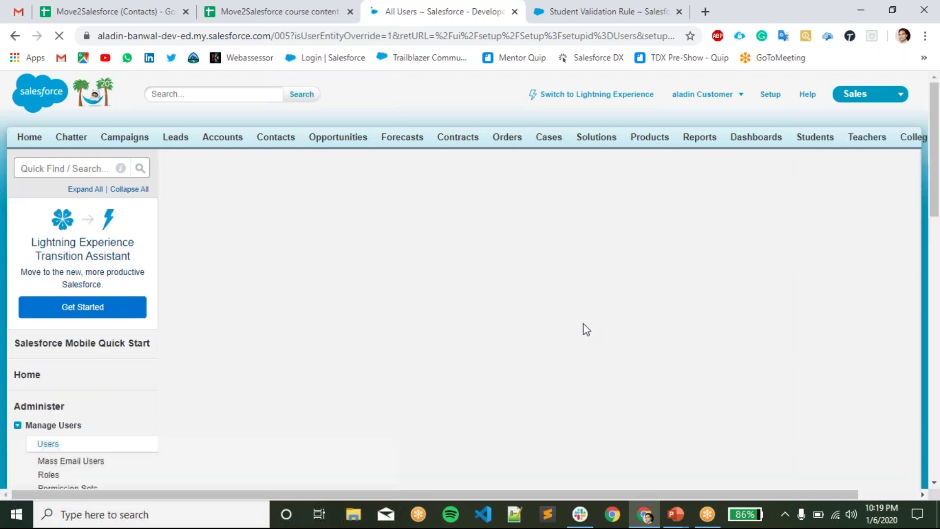
{"action": "scroll", "coordinate": [461, 372], "scroll_direction": "down", "scroll_amount": 3}
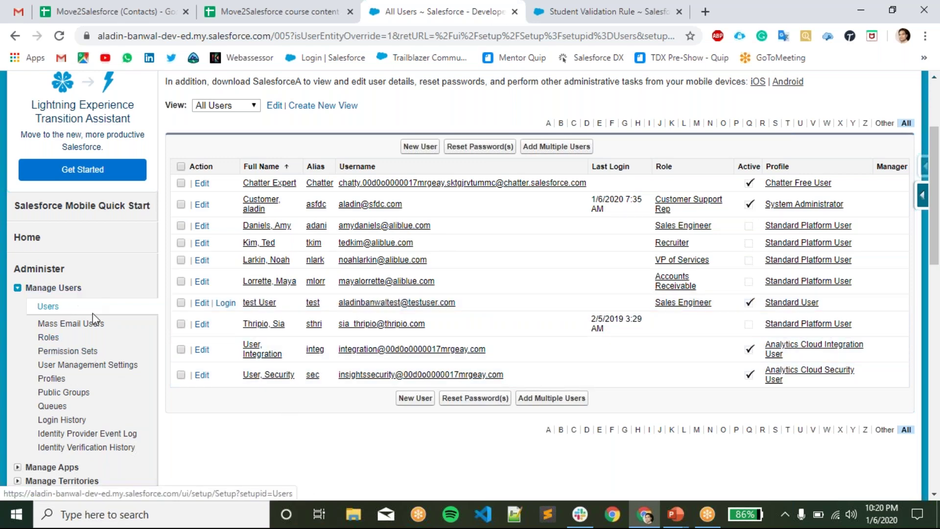
{"action": "scroll", "coordinate": [138, 387], "scroll_direction": "down", "scroll_amount": 3}
{"action": "scroll", "coordinate": [139, 387], "scroll_direction": "up", "scroll_amount": 3}
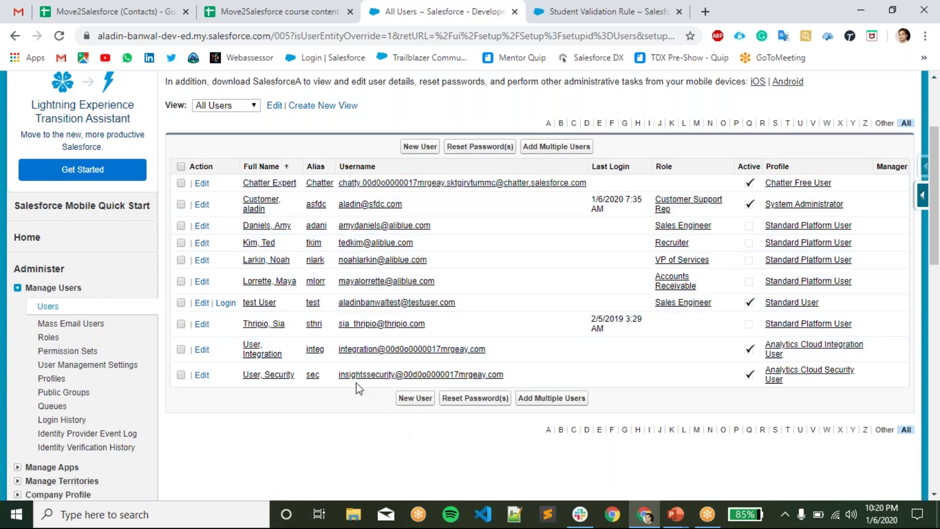
{"action": "scroll", "coordinate": [357, 333], "scroll_direction": "up", "scroll_amount": 3}
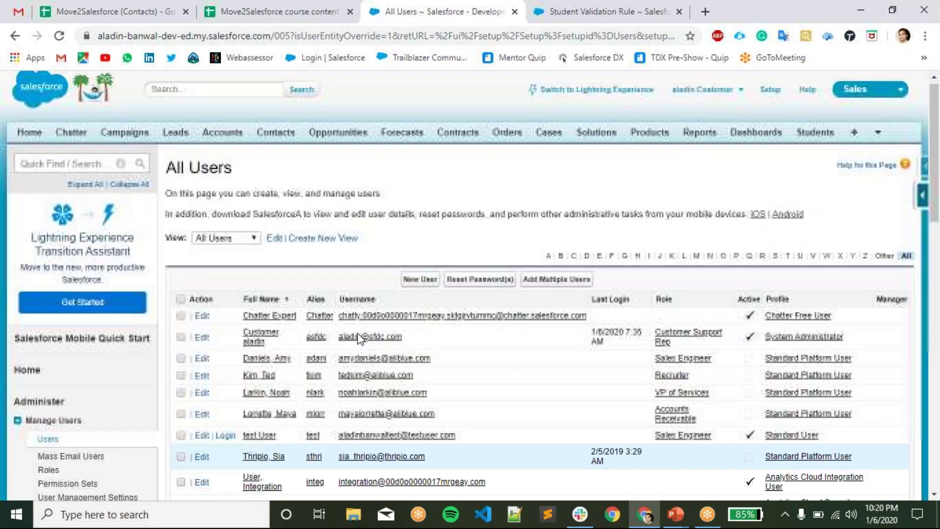
{"action": "scroll", "coordinate": [387, 281], "scroll_direction": "down", "scroll_amount": 3}
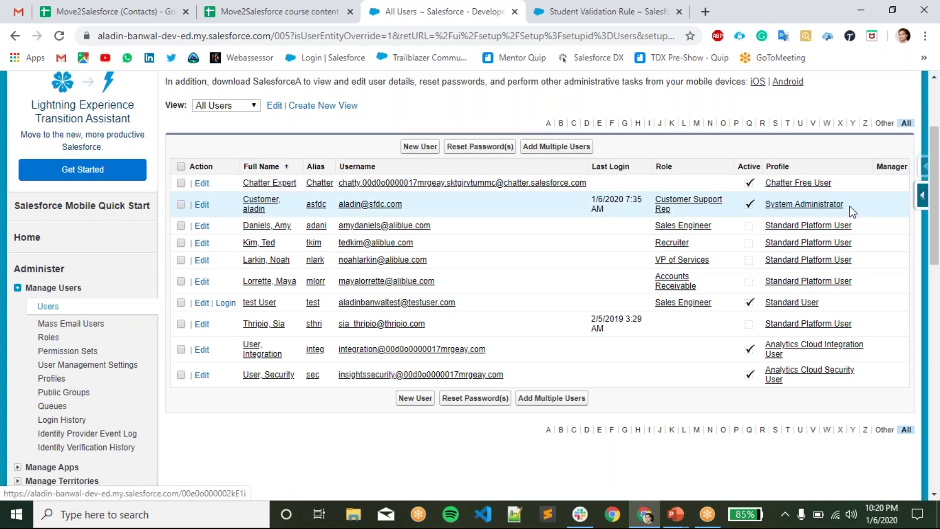
- Highlight the System Administrator, Standard Platform User and Standard User profiles, then start a New User
{"action": "left_click_drag", "start_coordinate": [850, 205], "coordinate": [764, 210]}
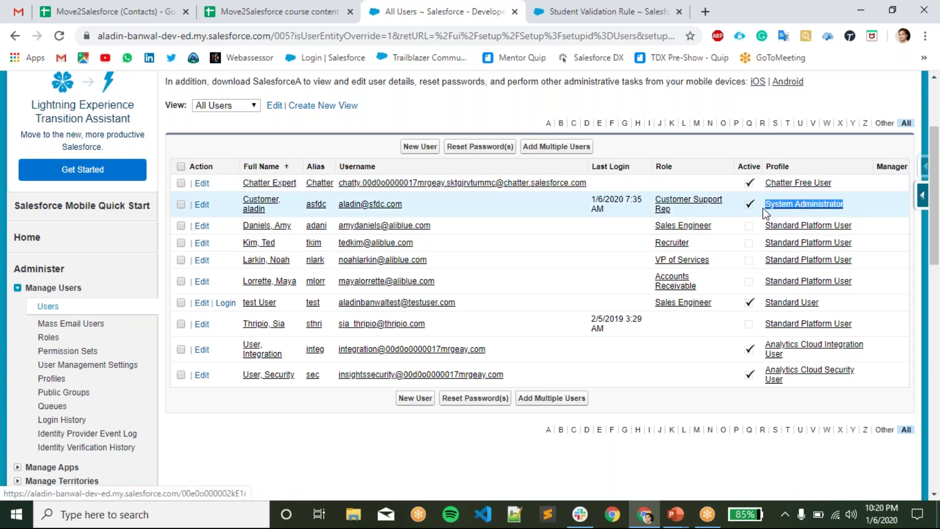
{"action": "left_click", "coordinate": [854, 210]}
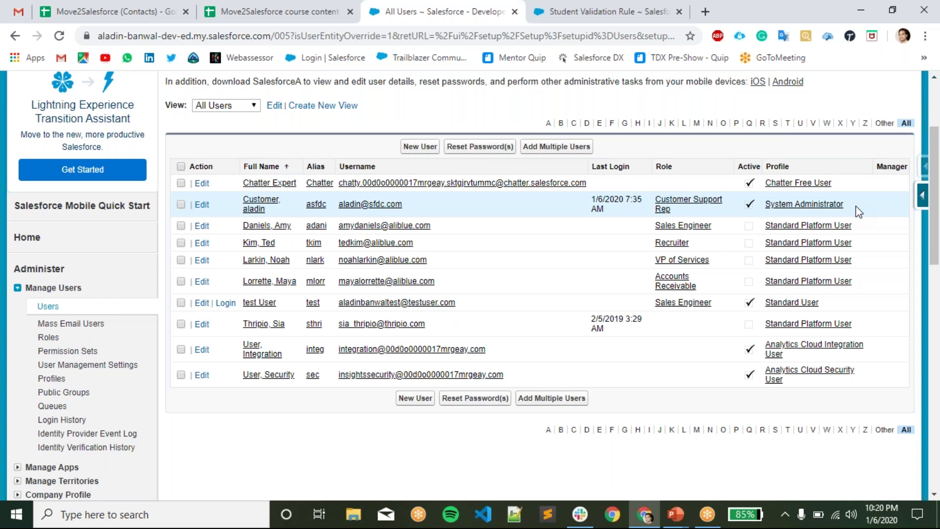
{"action": "left_click_drag", "start_coordinate": [857, 212], "coordinate": [760, 210]}
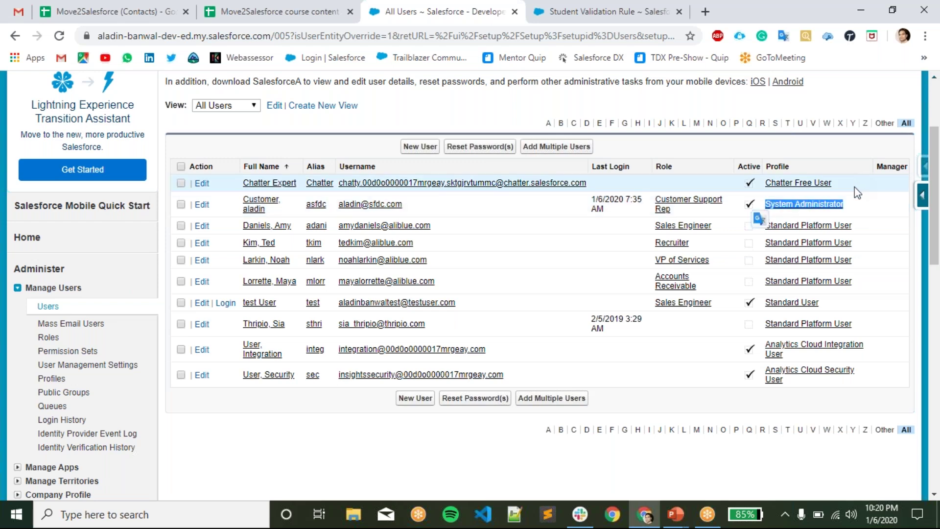
{"action": "left_click", "coordinate": [861, 213]}
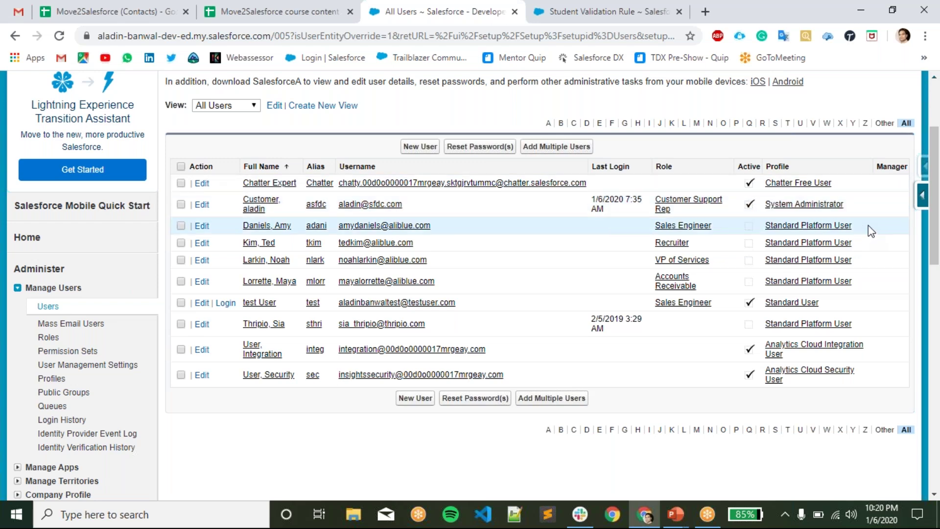
{"action": "left_click_drag", "start_coordinate": [868, 225], "coordinate": [764, 228]}
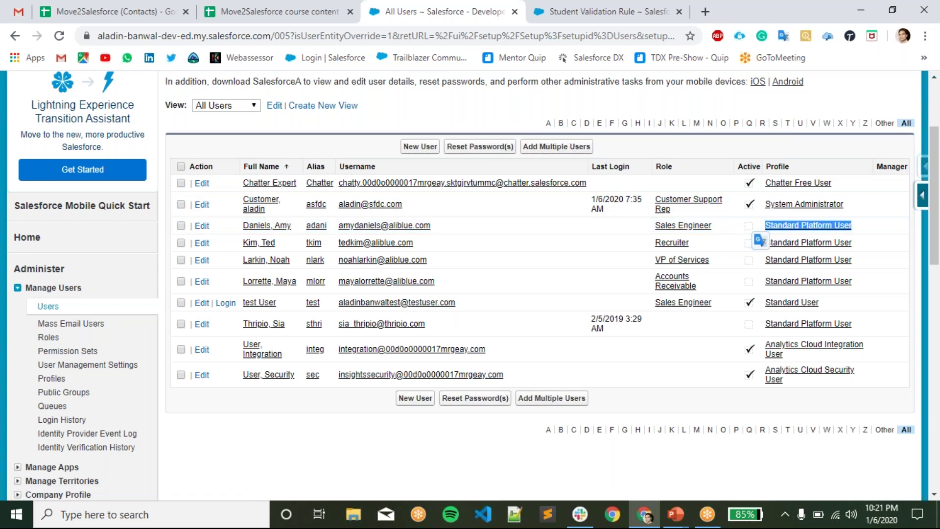
{"action": "left_click", "coordinate": [878, 228]}
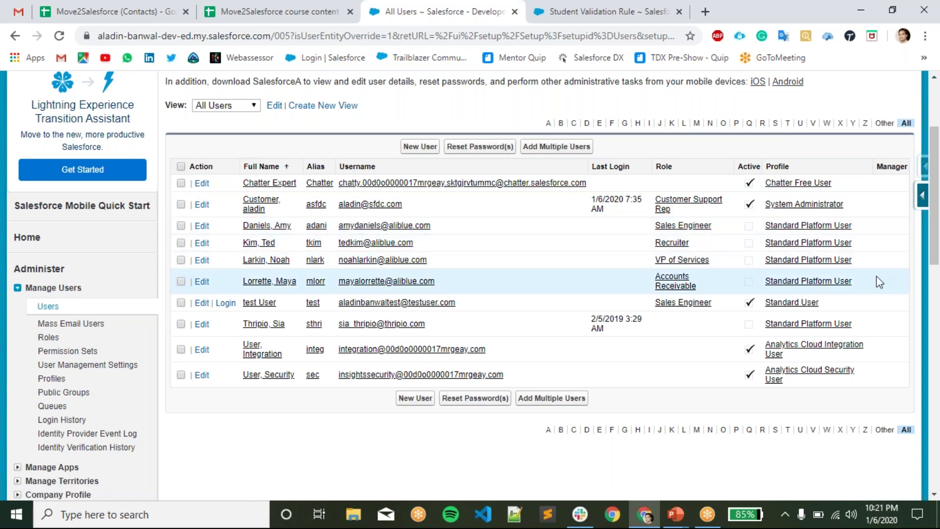
{"action": "left_click_drag", "start_coordinate": [867, 308], "coordinate": [765, 304]}
{"action": "left_click", "coordinate": [898, 321]}
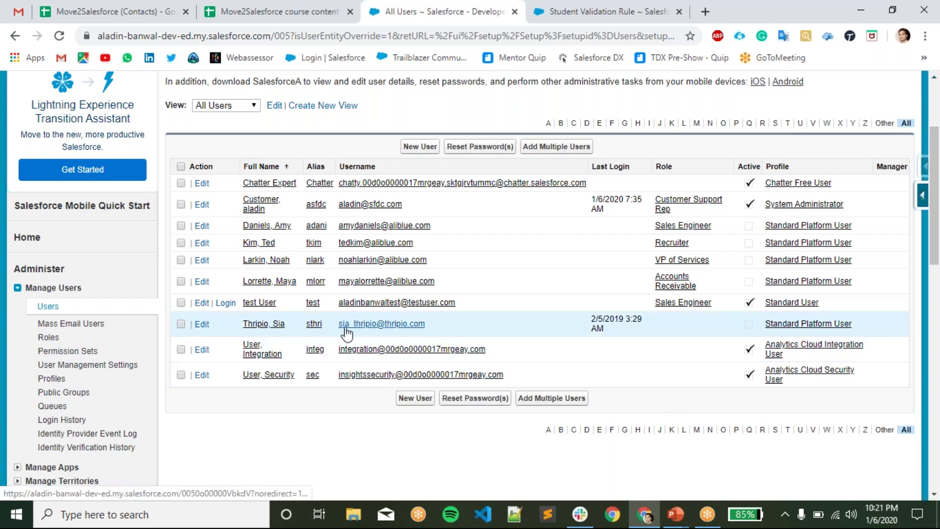
{"action": "left_click", "coordinate": [429, 155]}
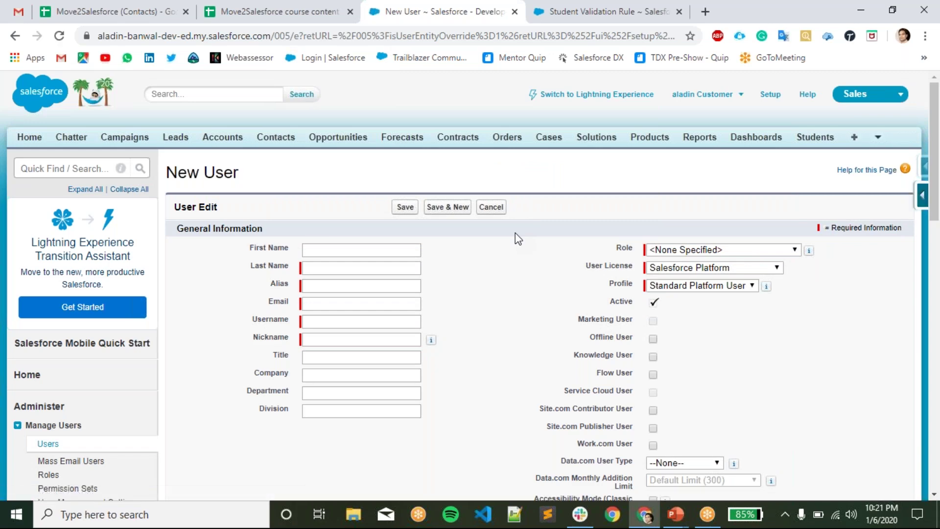
{"action": "scroll", "coordinate": [512, 299], "scroll_direction": "down", "scroll_amount": 1}
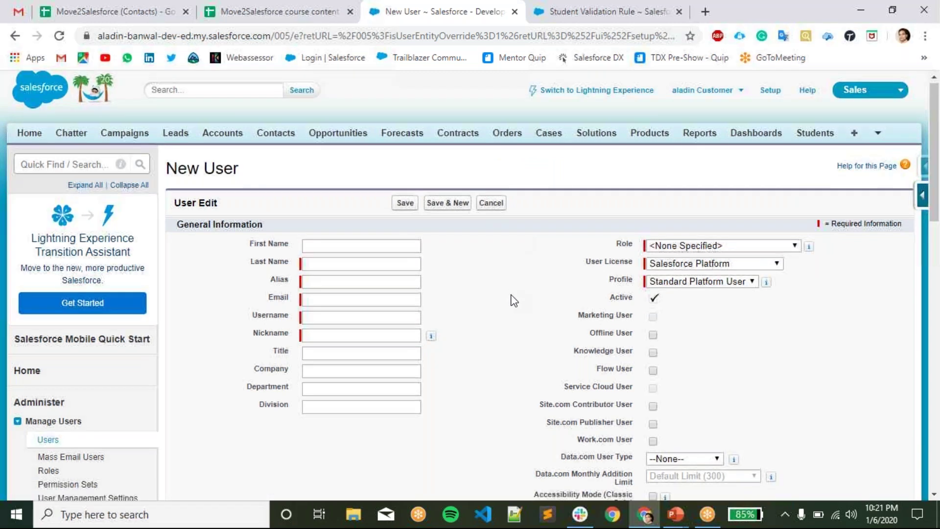
{"action": "scroll", "coordinate": [512, 299], "scroll_direction": "down", "scroll_amount": 2}
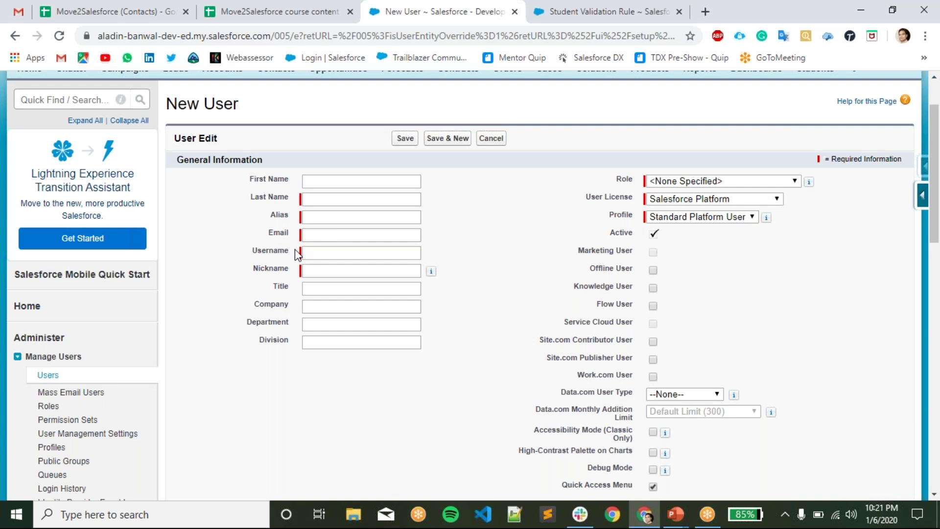
{"action": "left_click", "coordinate": [307, 253]}
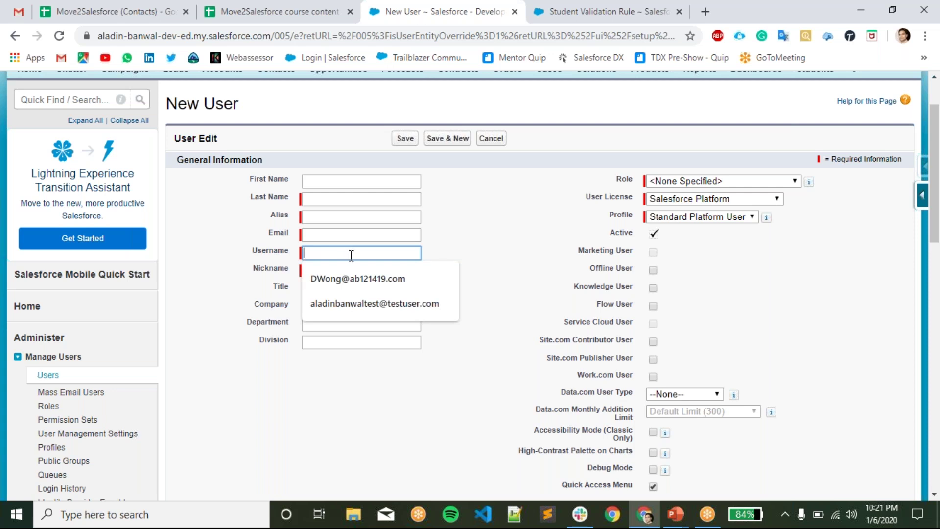
{"action": "left_click", "coordinate": [518, 224]}
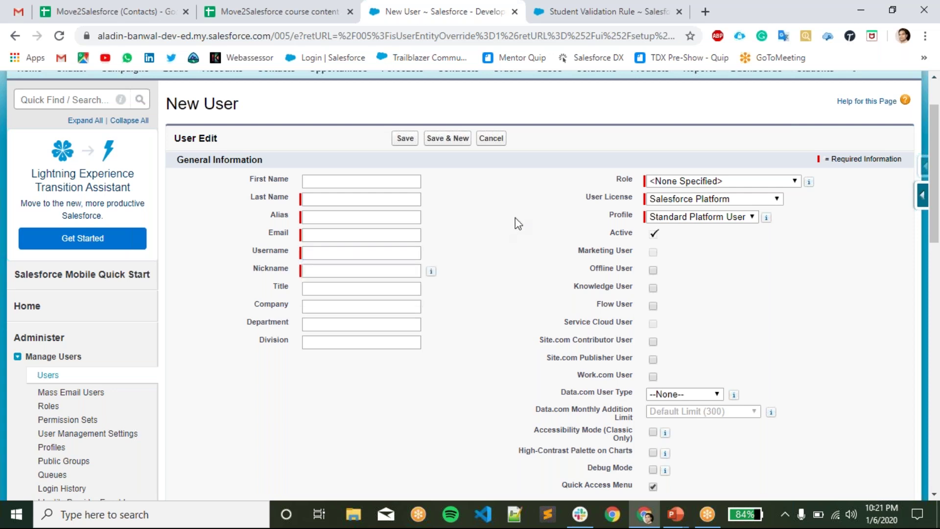
{"action": "left_click", "coordinate": [691, 206]}
{"action": "left_click", "coordinate": [680, 201]}
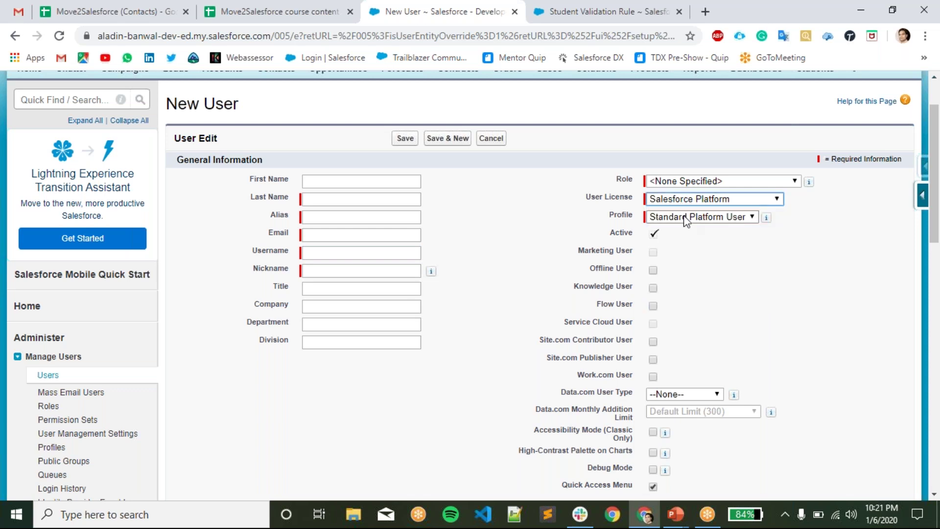
{"action": "left_click", "coordinate": [684, 216]}
{"action": "left_click", "coordinate": [683, 216]}
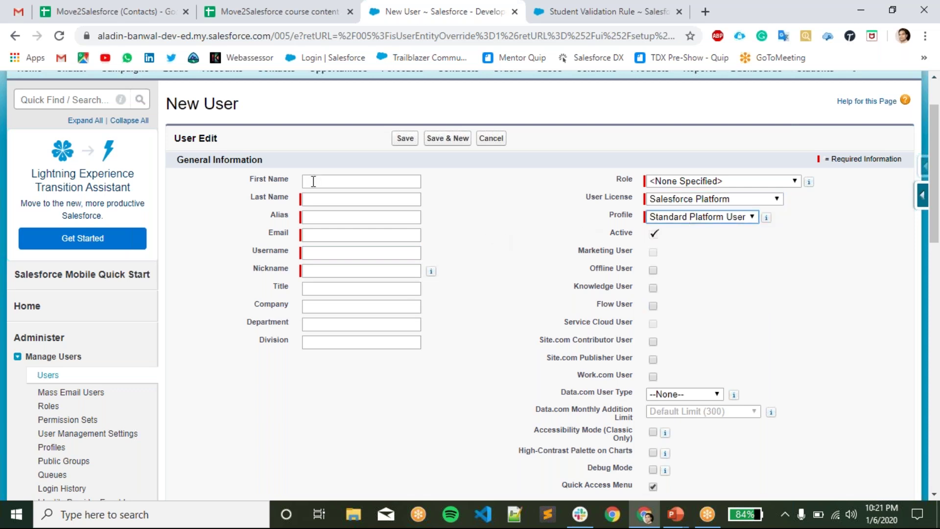
{"action": "left_click", "coordinate": [332, 181]}
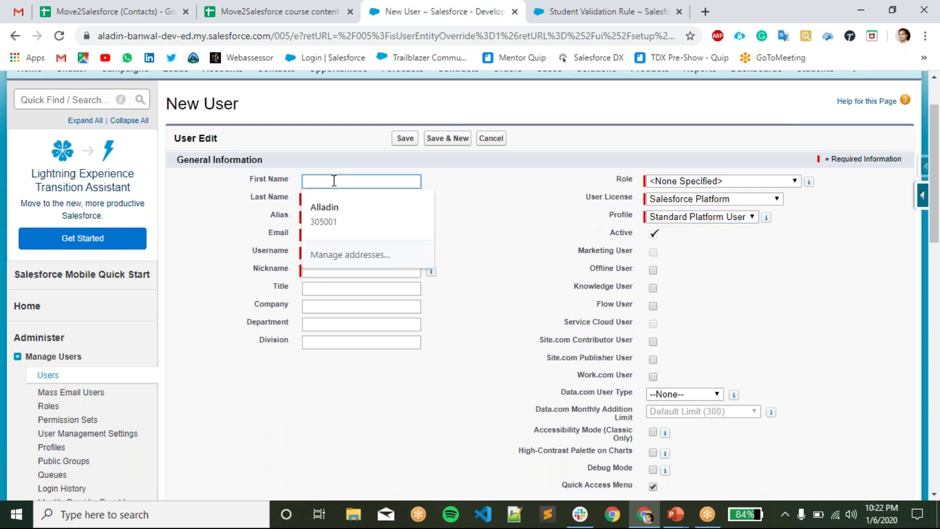
- Enter First Name Test and Last Name User, letting Alias fill in as tuser
{"action": "type", "text": "Test"}
{"action": "key", "text": "Tab"}
{"action": "type", "text": "User"}
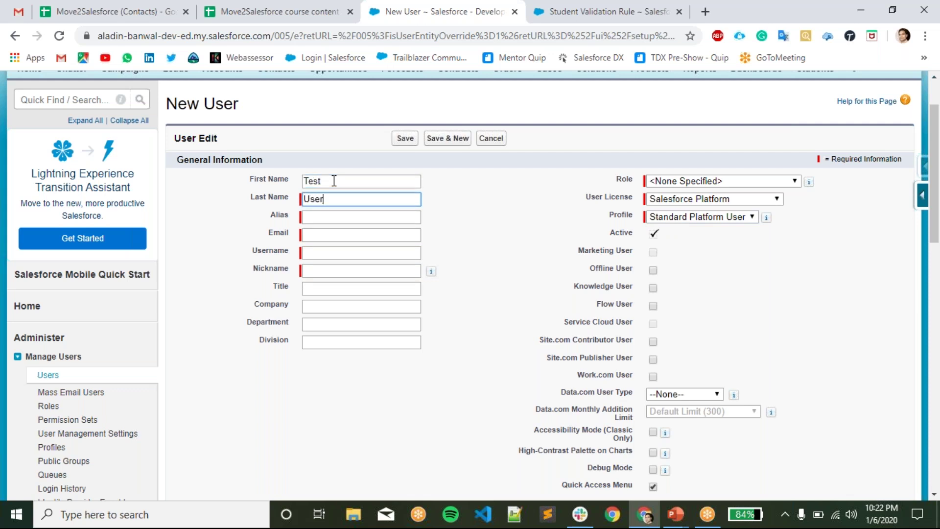
{"action": "key", "text": "Tab"}
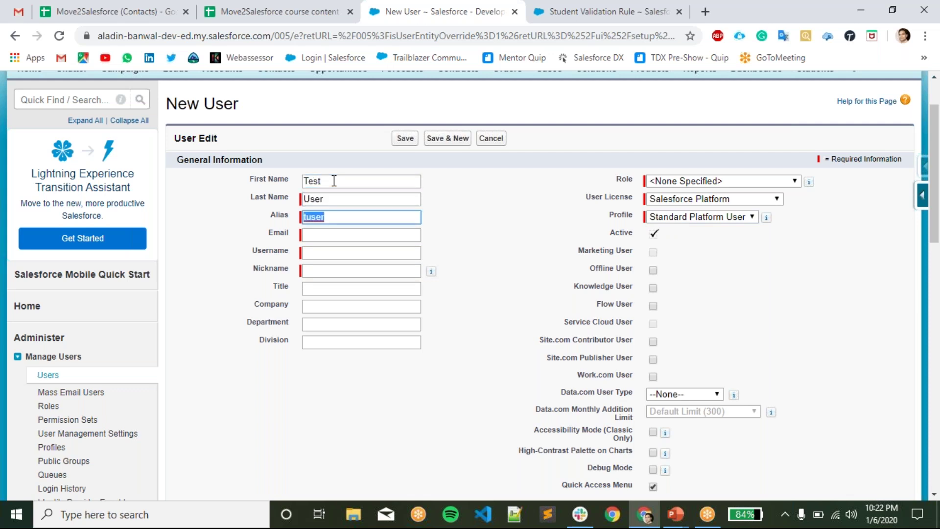
{"action": "key", "text": "Tab"}
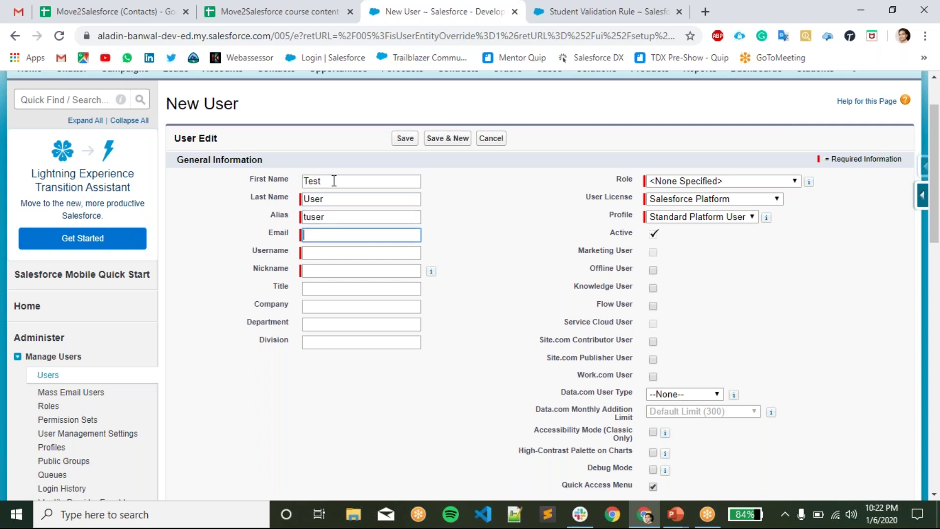
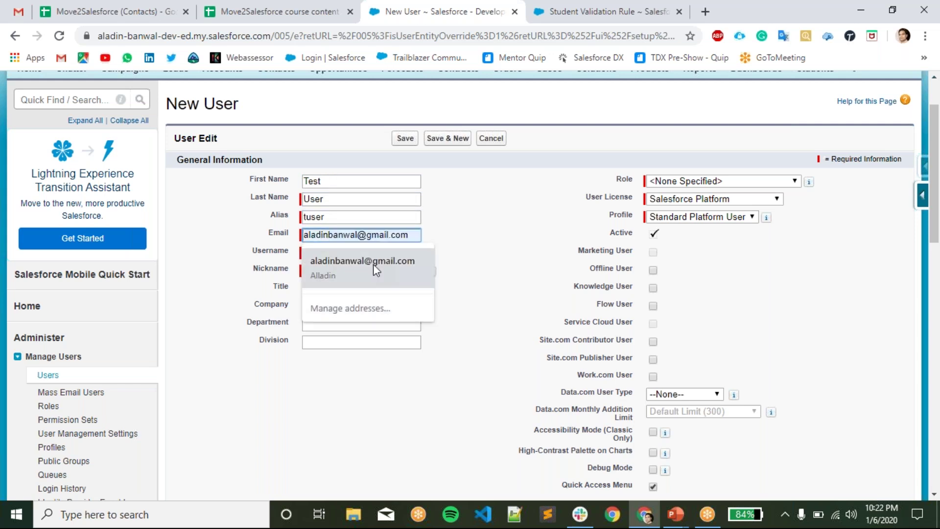
- Fill the e-mail from the autofill suggestion and replace the username prefix with a custom name
{"action": "left_click", "coordinate": [373, 263]}
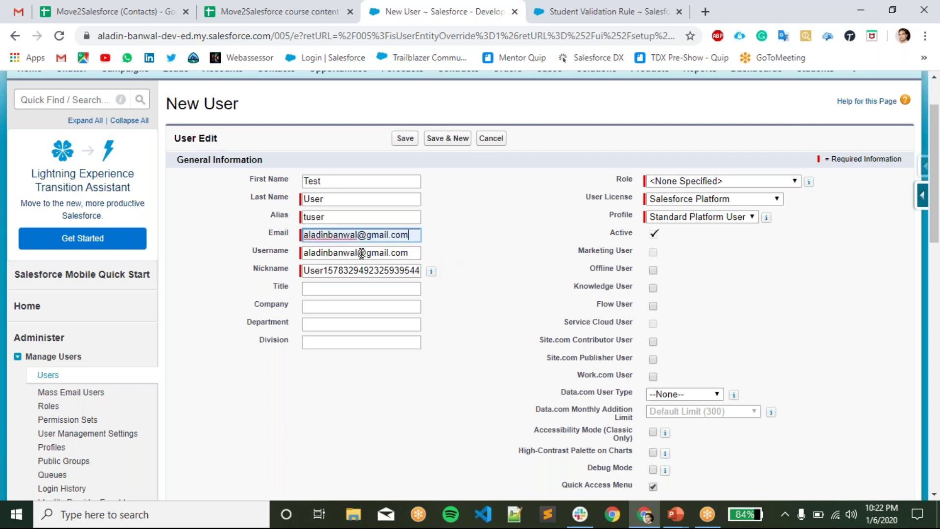
{"action": "left_click_drag", "start_coordinate": [358, 255], "coordinate": [179, 242]}
{"action": "key", "text": "BackSpace"}
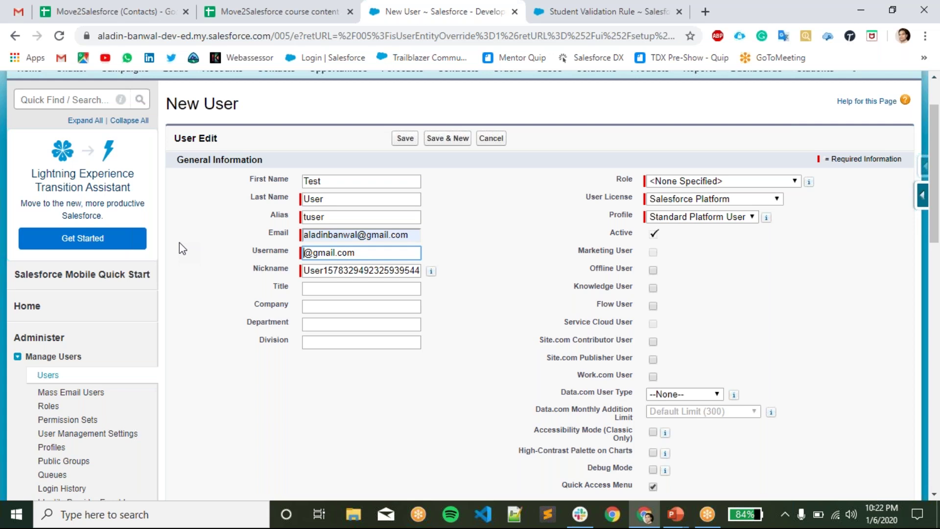
{"action": "type", "text": "aladinTestUser"}
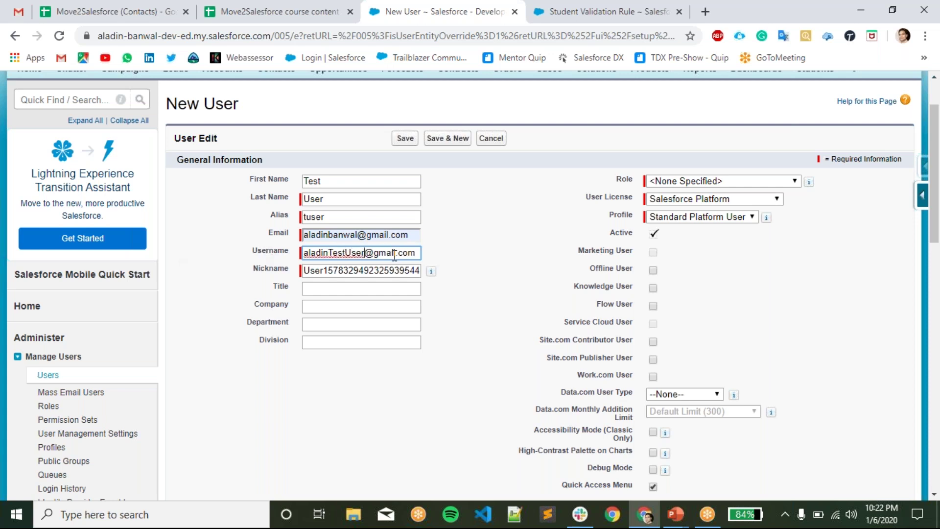
- Change the Nickname to UserTest, leaving Title empty
{"action": "double_click", "coordinate": [379, 270]}
{"action": "left_click", "coordinate": [380, 270]}
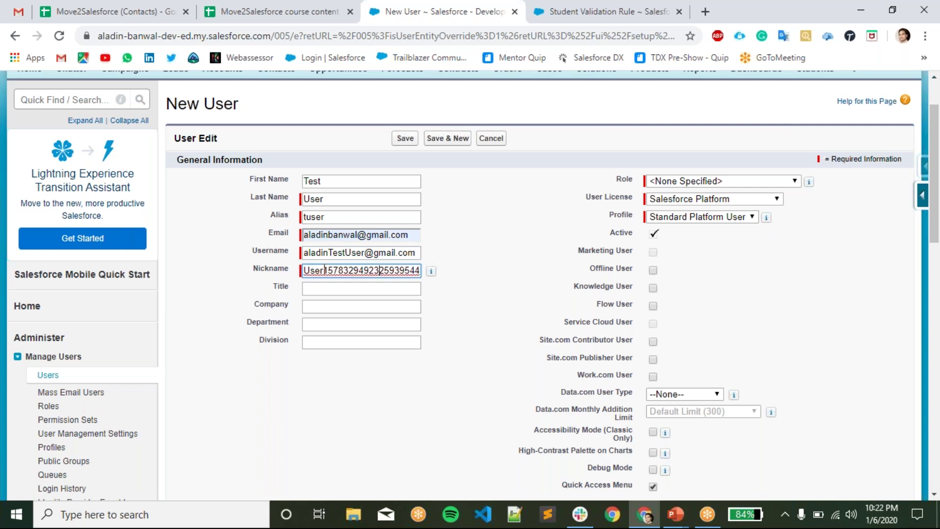
{"action": "left_click_drag", "start_coordinate": [325, 271], "coordinate": [651, 269]}
{"action": "key", "text": "BackSpace"}
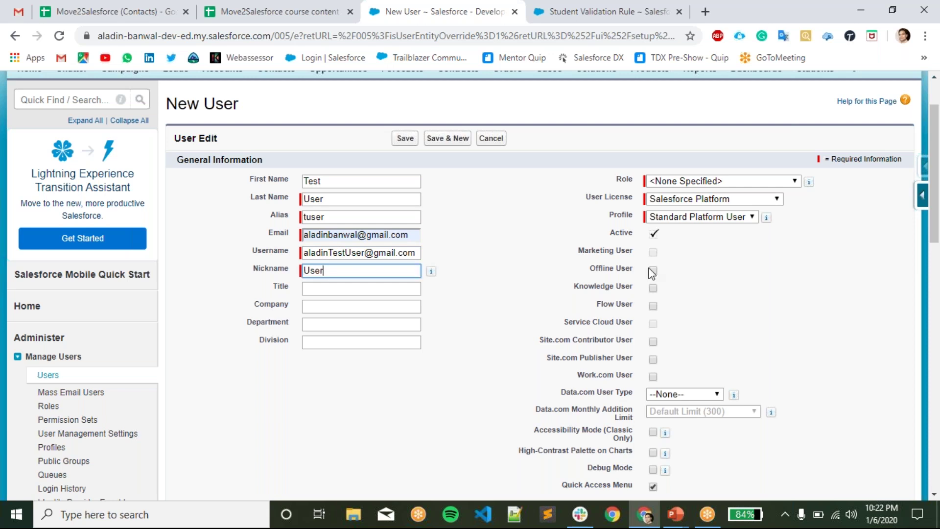
{"action": "type", "text": "Test"}
{"action": "left_click", "coordinate": [389, 287]}
{"action": "left_click", "coordinate": [477, 347]}
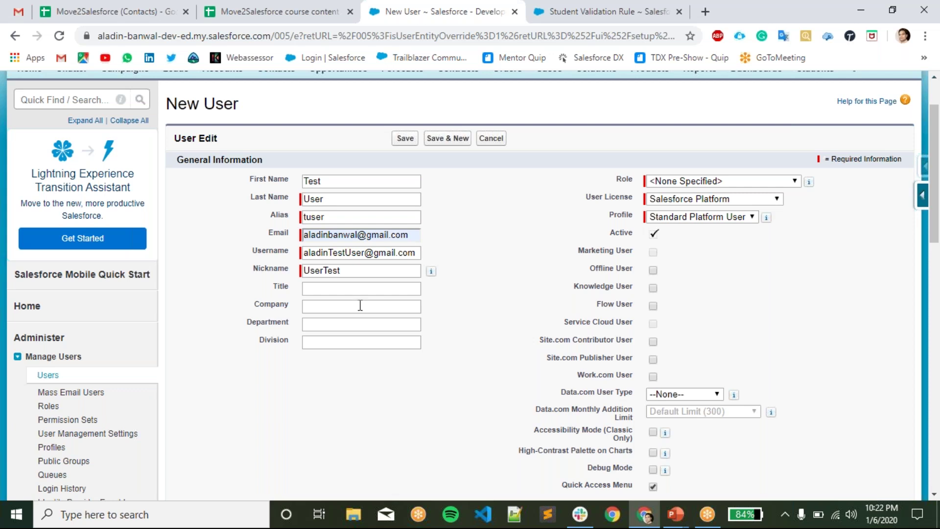
{"action": "left_click", "coordinate": [334, 289]}
{"action": "left_click", "coordinate": [357, 310]}
{"action": "left_click", "coordinate": [360, 328]}
{"action": "left_click", "coordinate": [362, 342]}
{"action": "left_click", "coordinate": [464, 415]}
{"action": "left_click", "coordinate": [689, 180]}
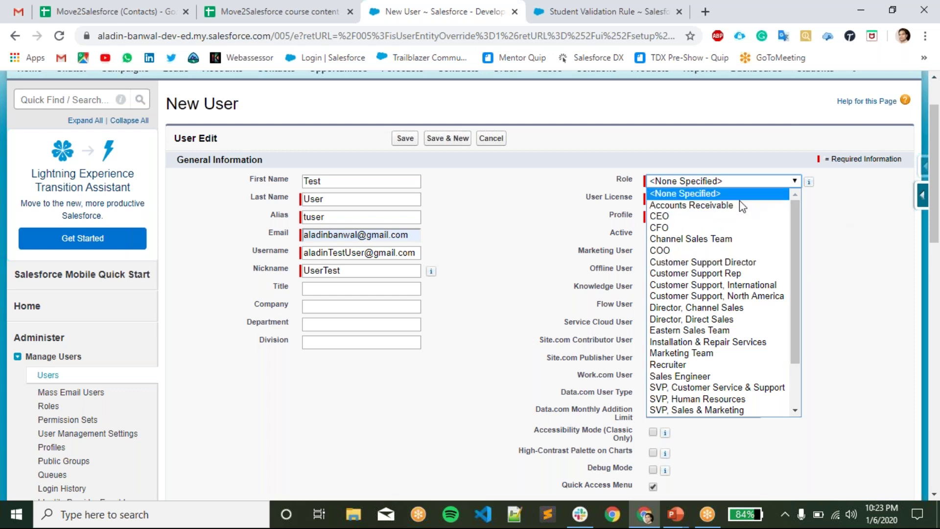
{"action": "left_click", "coordinate": [846, 218]}
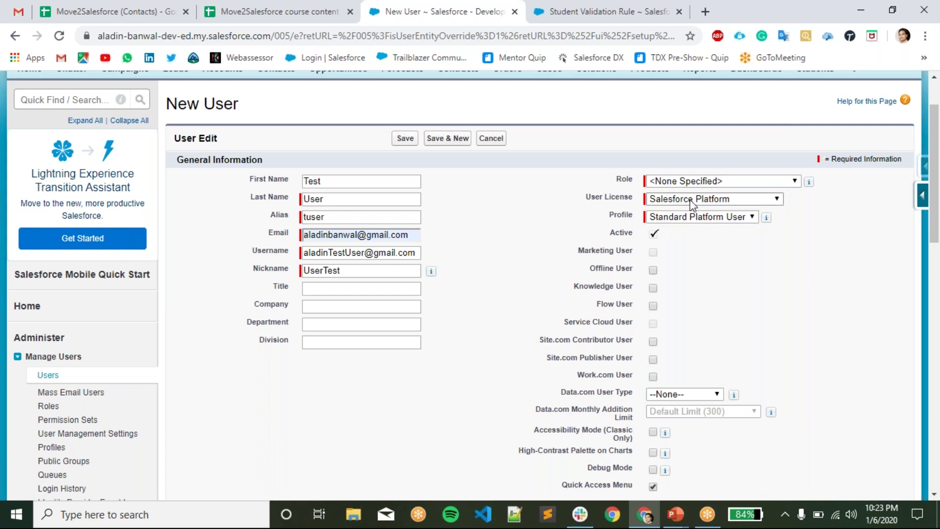
{"action": "left_click", "coordinate": [691, 203]}
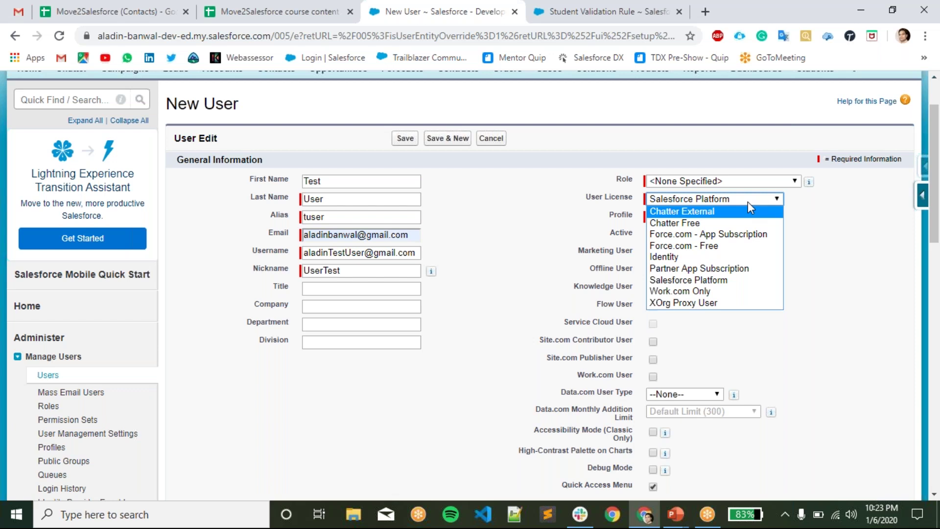
{"action": "left_click", "coordinate": [830, 217]}
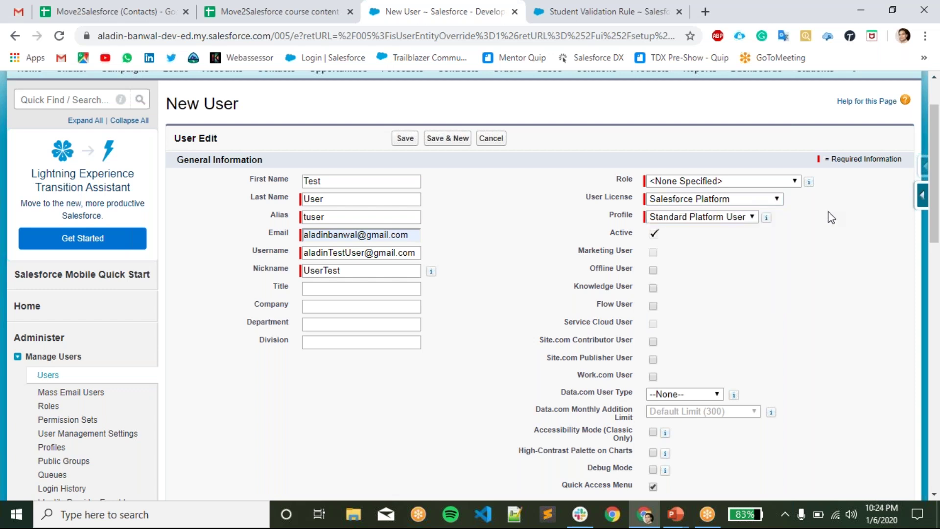
{"action": "left_click", "coordinate": [736, 219]}
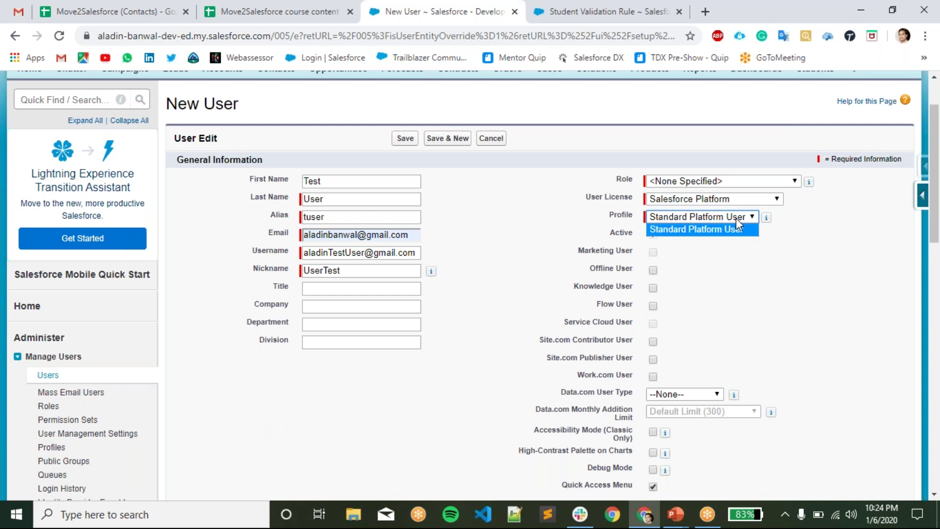
{"action": "left_click", "coordinate": [805, 261]}
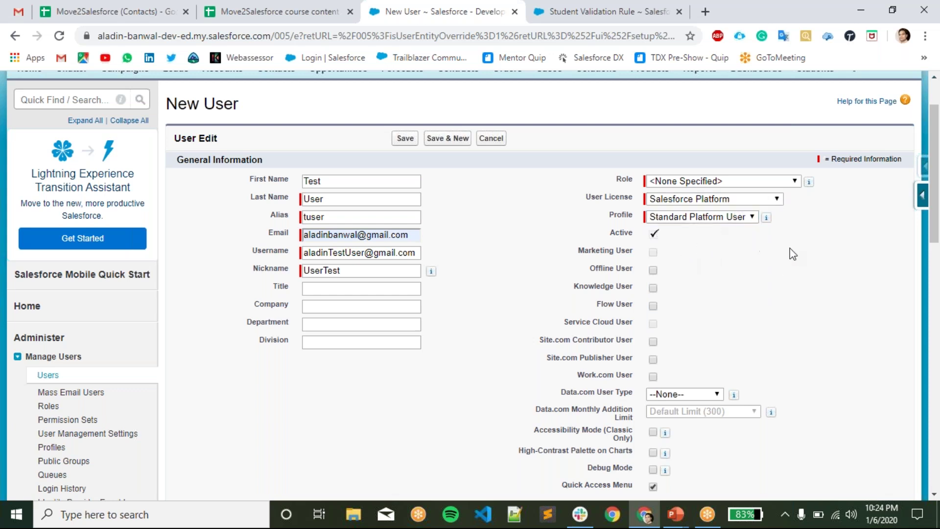
{"action": "scroll", "coordinate": [656, 169], "scroll_direction": "down", "scroll_amount": 2}
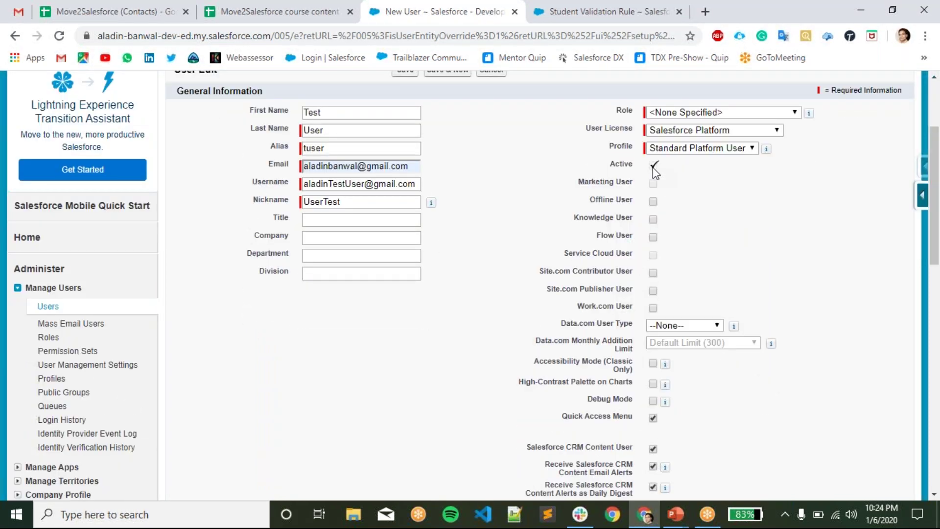
{"action": "scroll", "coordinate": [551, 178], "scroll_direction": "up", "scroll_amount": 3}
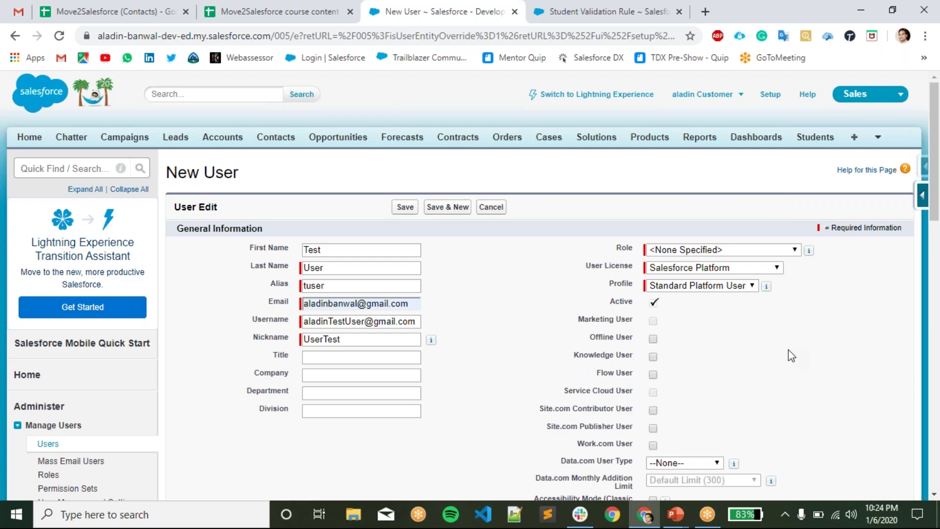
{"action": "scroll", "coordinate": [792, 356], "scroll_direction": "down", "scroll_amount": 1}
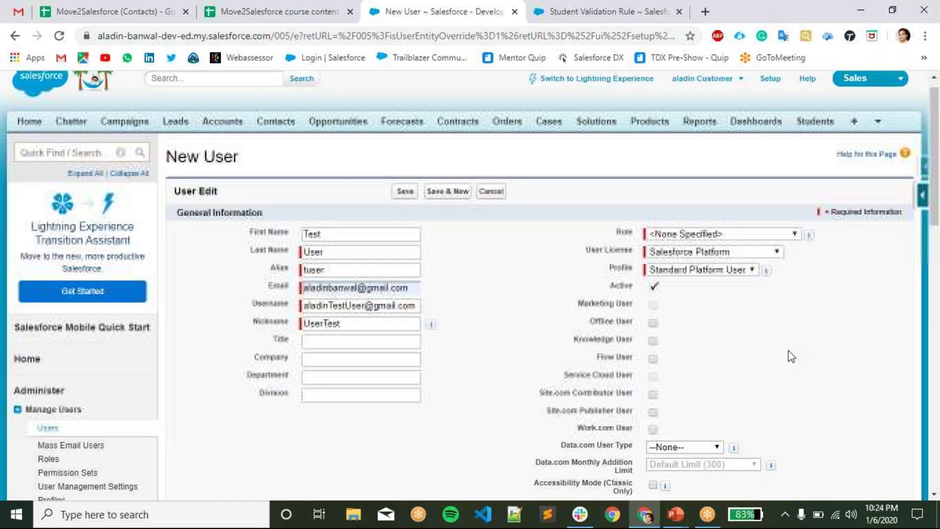
{"action": "scroll", "coordinate": [788, 350], "scroll_direction": "down", "scroll_amount": 1}
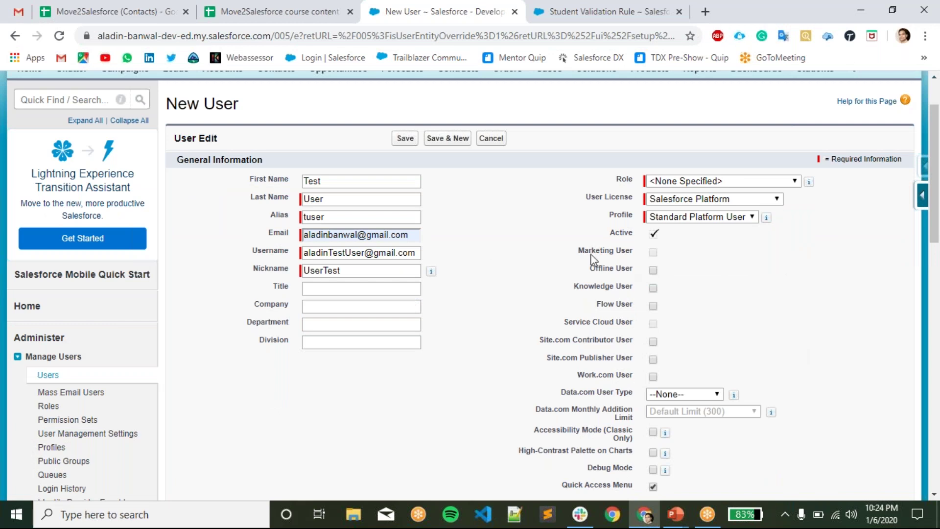
{"action": "left_click_drag", "start_coordinate": [561, 251], "coordinate": [621, 260]}
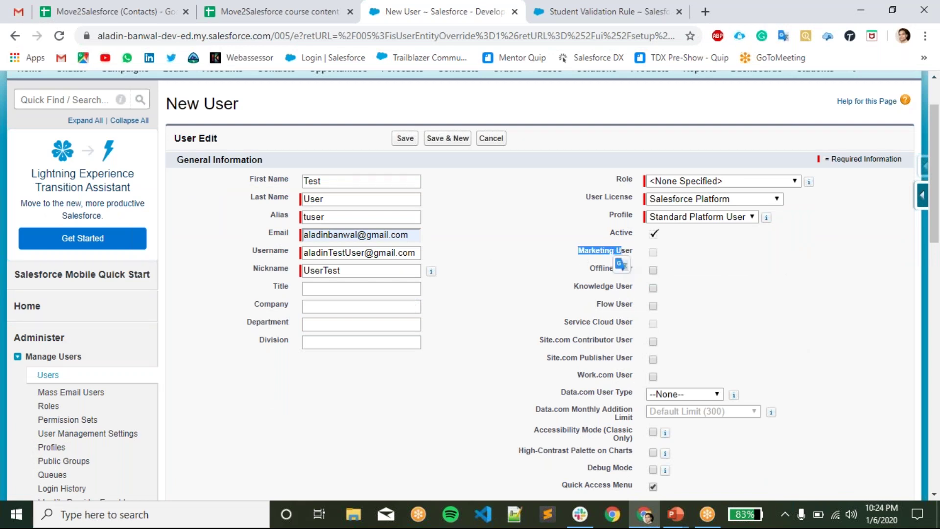
{"action": "left_click", "coordinate": [754, 257]}
{"action": "left_click", "coordinate": [745, 292]}
{"action": "left_click_drag", "start_coordinate": [602, 275], "coordinate": [610, 275]}
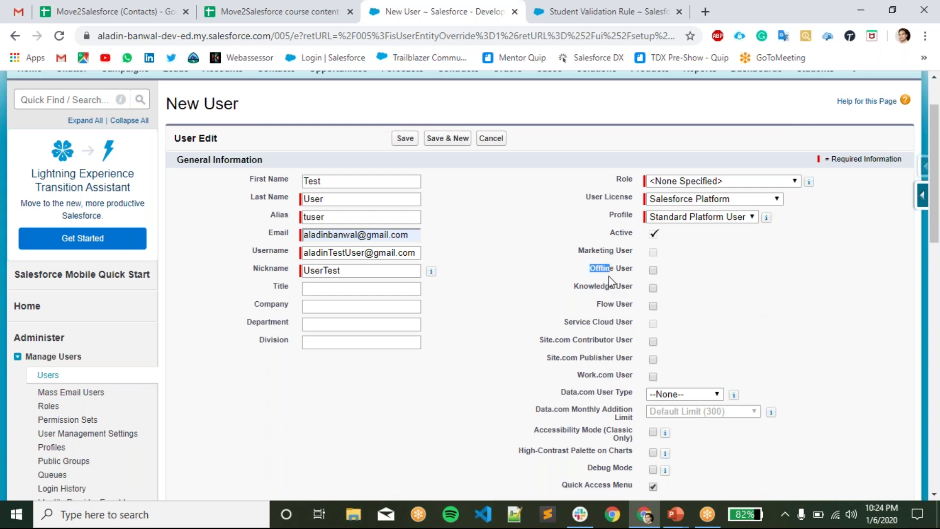
{"action": "left_click", "coordinate": [815, 275]}
{"action": "scroll", "coordinate": [748, 338], "scroll_direction": "down", "scroll_amount": 3}
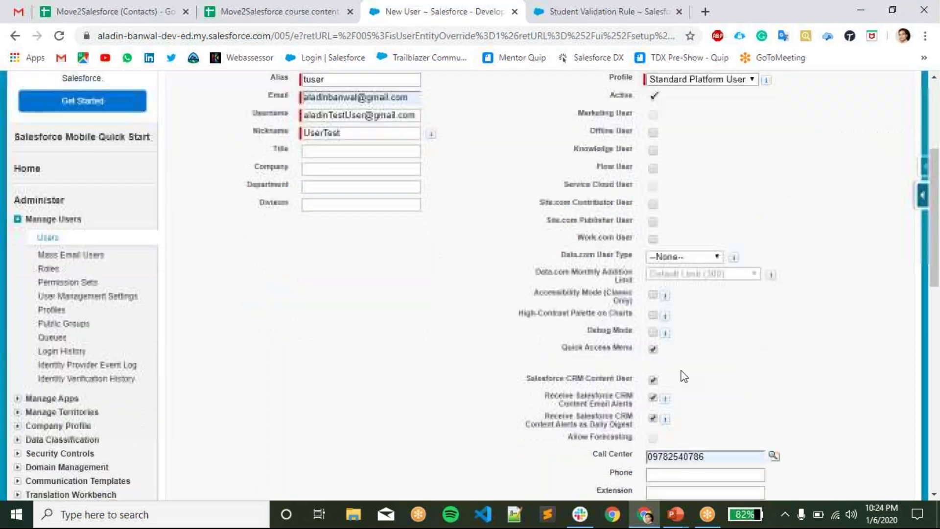
{"action": "scroll", "coordinate": [744, 358], "scroll_direction": "down", "scroll_amount": 1}
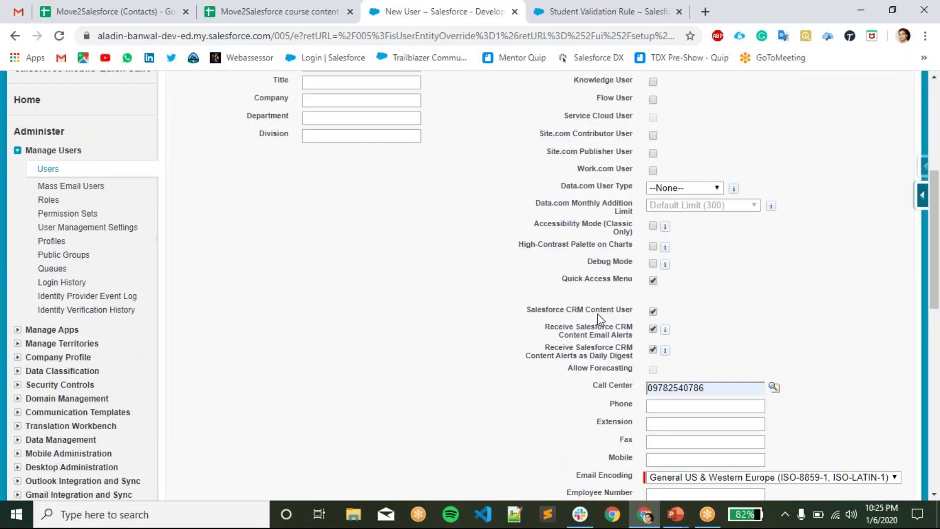
{"action": "scroll", "coordinate": [637, 318], "scroll_direction": "down", "scroll_amount": 3}
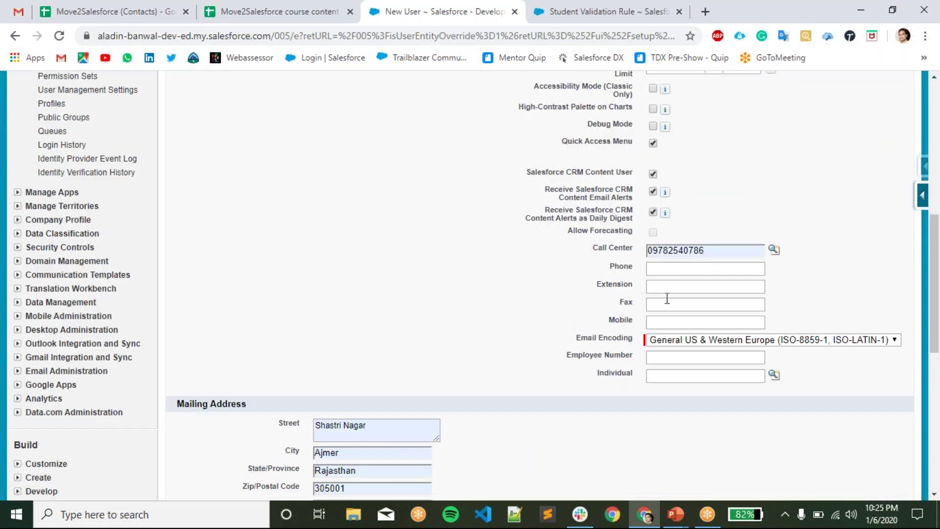
{"action": "scroll", "coordinate": [681, 394], "scroll_direction": "down", "scroll_amount": 2}
{"action": "scroll", "coordinate": [647, 338], "scroll_direction": "down", "scroll_amount": 1}
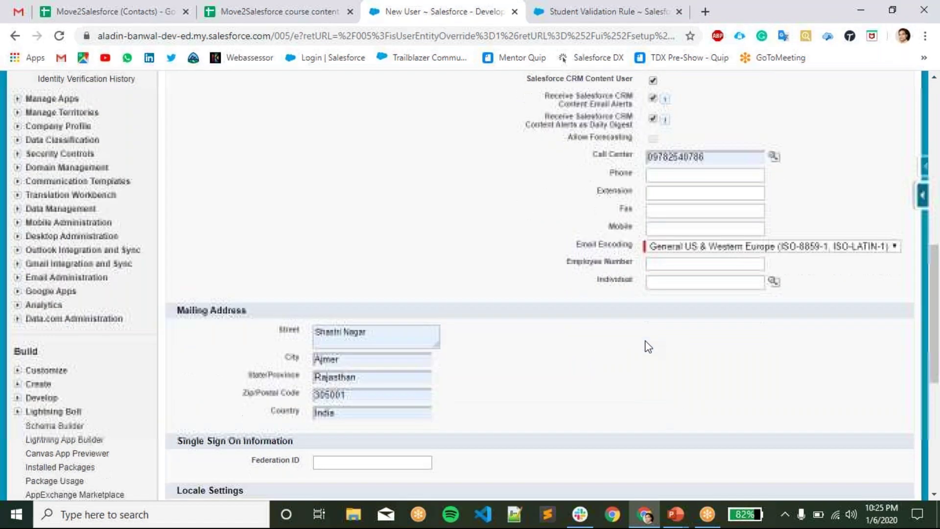
{"action": "scroll", "coordinate": [646, 346], "scroll_direction": "down", "scroll_amount": 1}
{"action": "scroll", "coordinate": [556, 301], "scroll_direction": "down", "scroll_amount": 2}
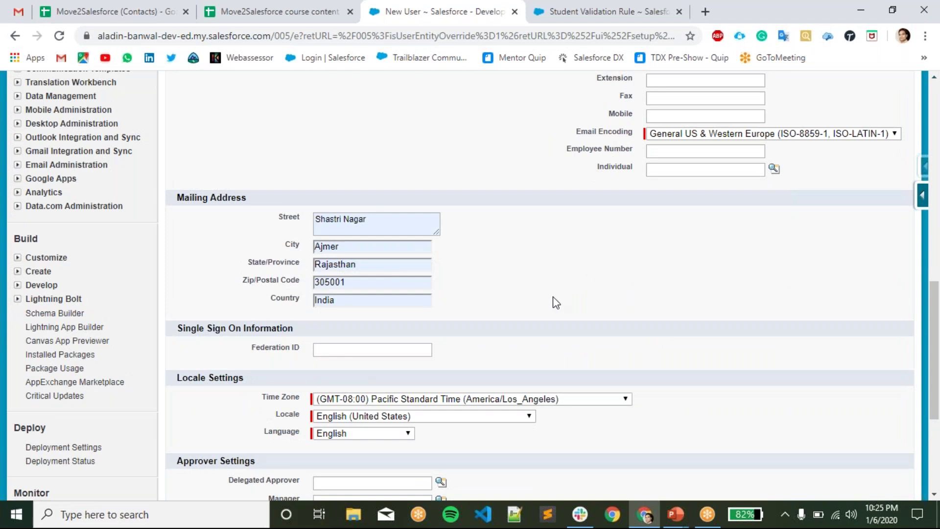
{"action": "scroll", "coordinate": [558, 309], "scroll_direction": "down", "scroll_amount": 2}
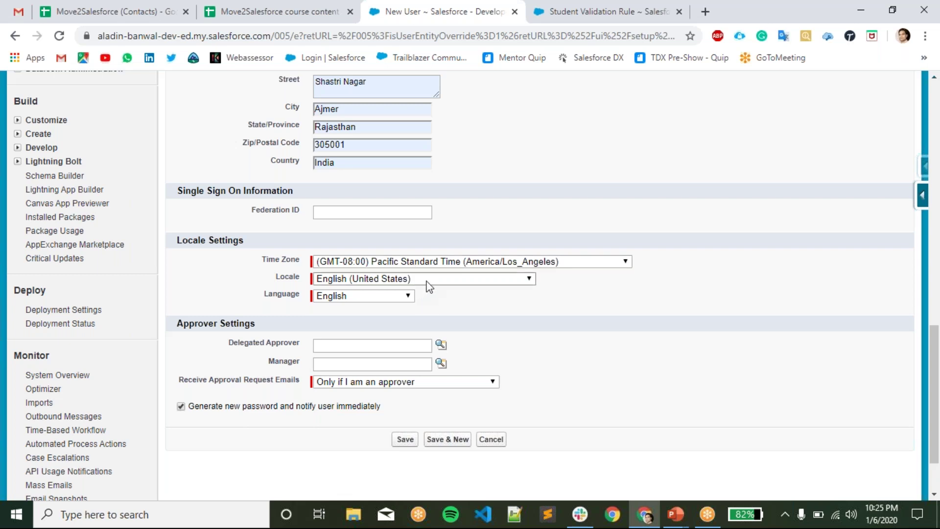
{"action": "left_click", "coordinate": [387, 297]}
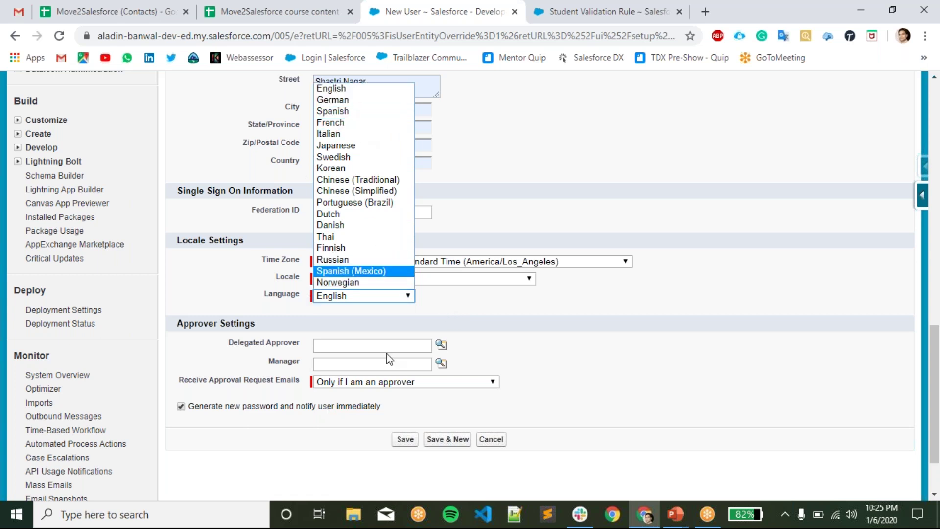
{"action": "left_click", "coordinate": [482, 324]}
{"action": "scroll", "coordinate": [480, 326], "scroll_direction": "down", "scroll_amount": 3}
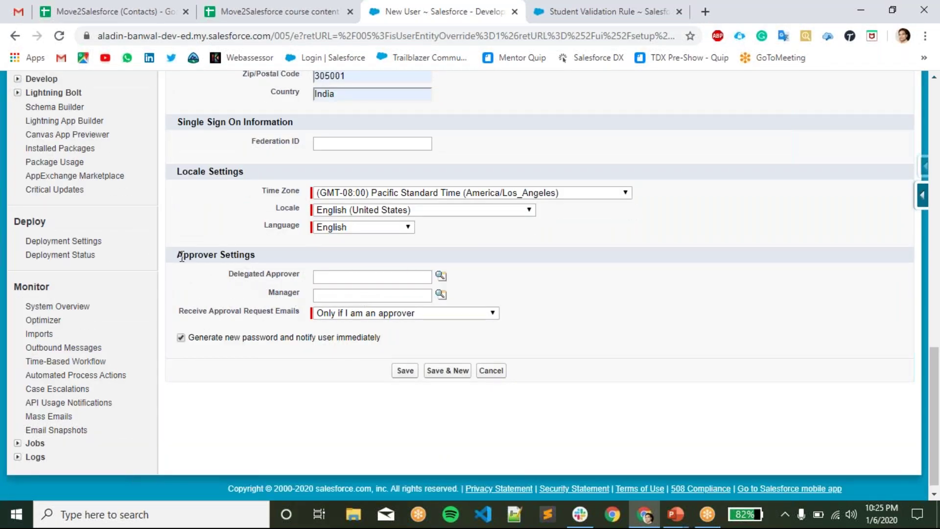
{"action": "left_click_drag", "start_coordinate": [176, 255], "coordinate": [261, 269]}
{"action": "left_click", "coordinate": [300, 253]}
{"action": "left_click_drag", "start_coordinate": [304, 295], "coordinate": [228, 280]}
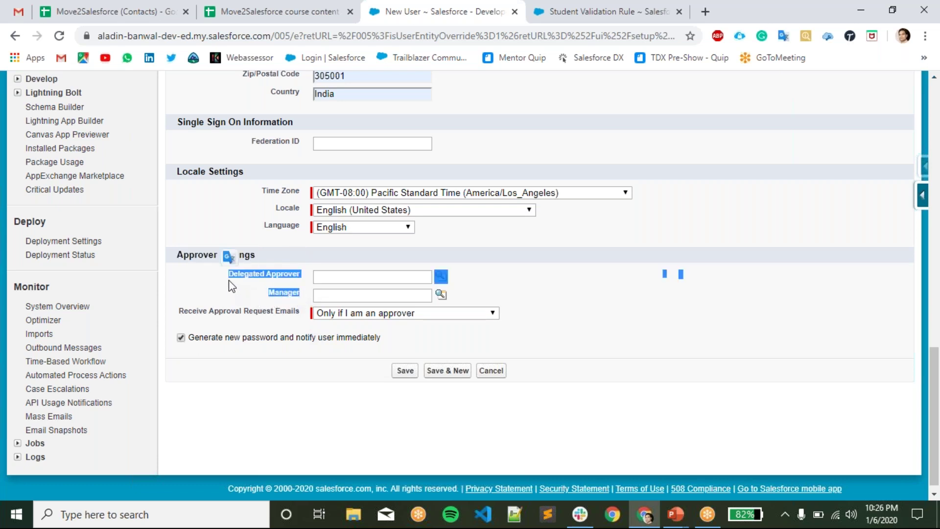
{"action": "left_click", "coordinate": [600, 329]}
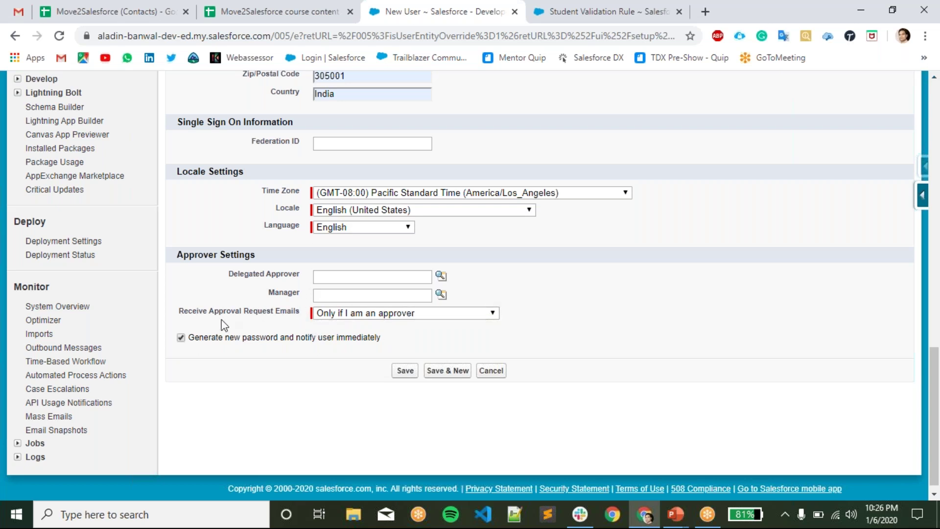
- Uncheck 'Generate new password and notify user immediately', leaving the approval email setting unchanged
{"action": "left_click", "coordinate": [352, 317]}
{"action": "left_click", "coordinate": [360, 314]}
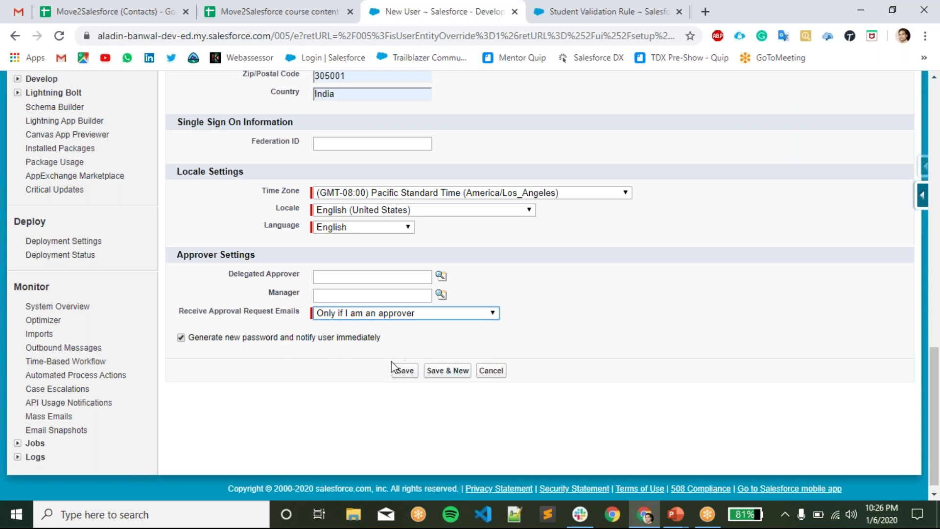
{"action": "left_click", "coordinate": [180, 338]}
{"action": "left_click", "coordinate": [181, 338]}
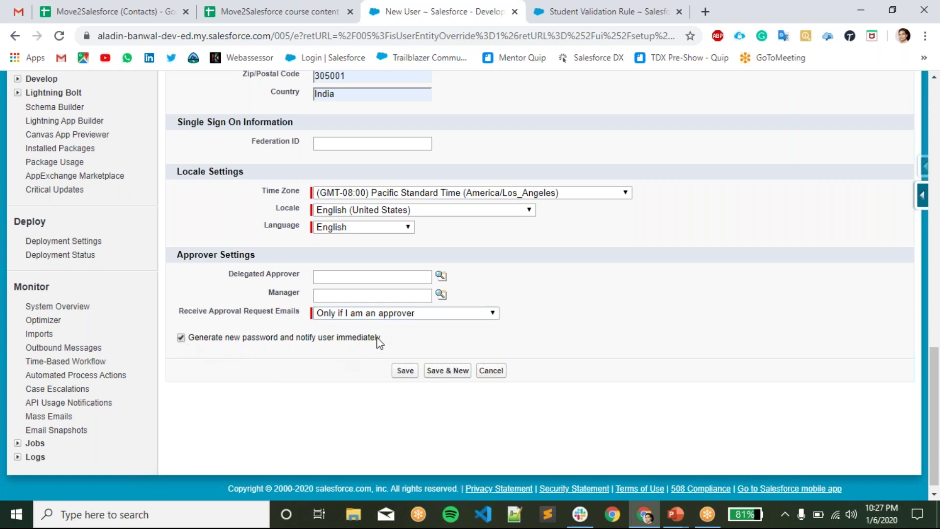
{"action": "scroll", "coordinate": [559, 340], "scroll_direction": "up", "scroll_amount": 15}
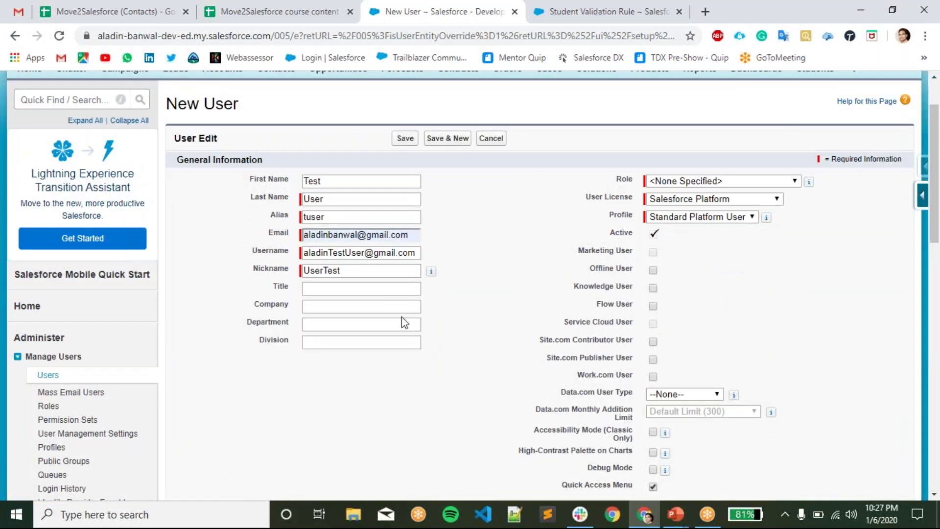
{"action": "scroll", "coordinate": [402, 316], "scroll_direction": "down", "scroll_amount": 1}
{"action": "scroll", "coordinate": [470, 286], "scroll_direction": "down", "scroll_amount": 1}
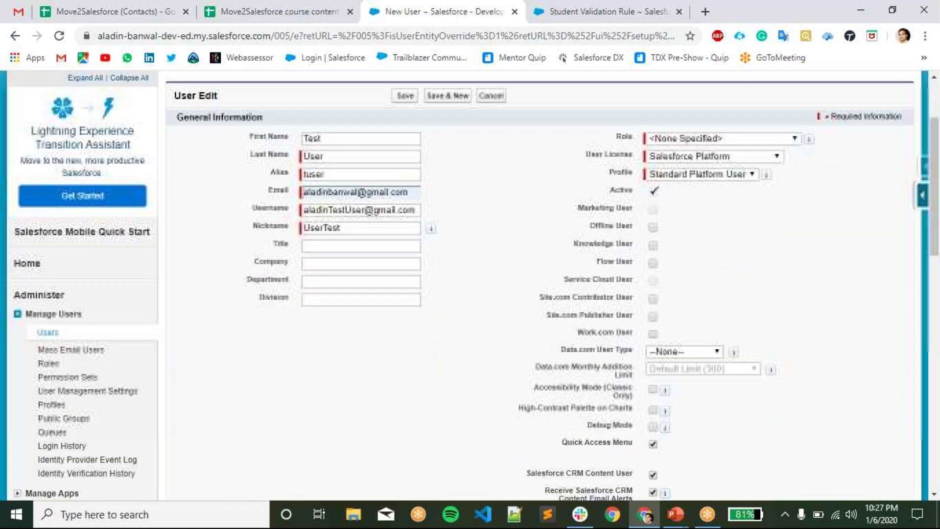
{"action": "scroll", "coordinate": [470, 285], "scroll_direction": "down", "scroll_amount": 12}
{"action": "left_click", "coordinate": [181, 407]}
{"action": "scroll", "coordinate": [524, 354], "scroll_direction": "up", "scroll_amount": 13}
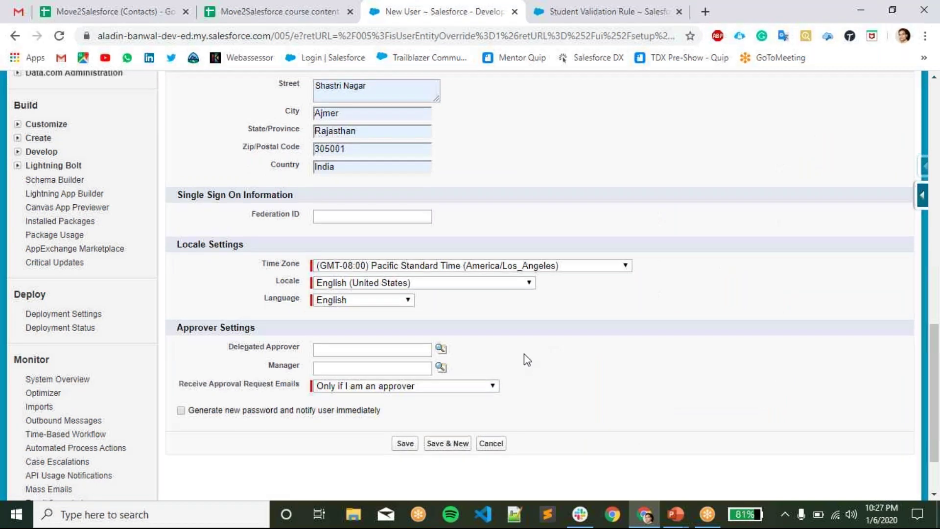
- Attempt to save, then delete the Call Center value rejected with 'No matches found'
{"action": "key", "text": "Return"}
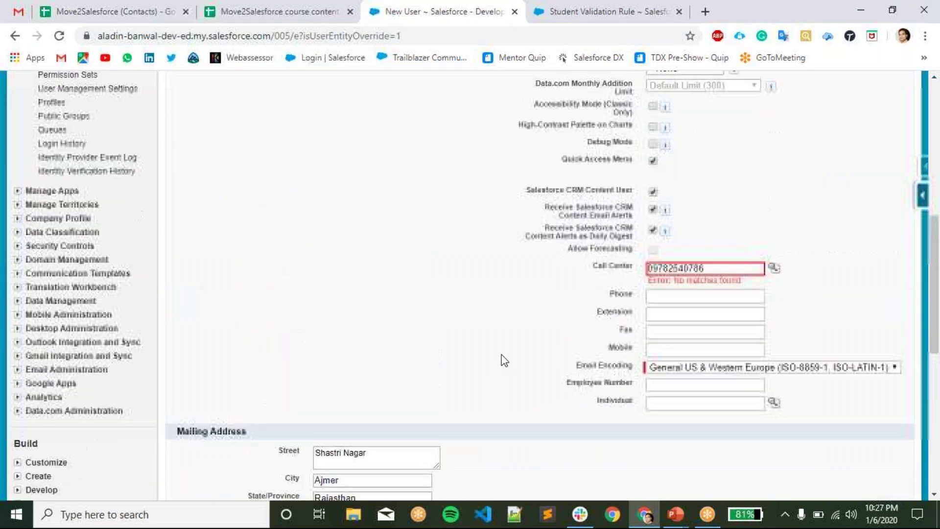
{"action": "double_click", "coordinate": [735, 269]}
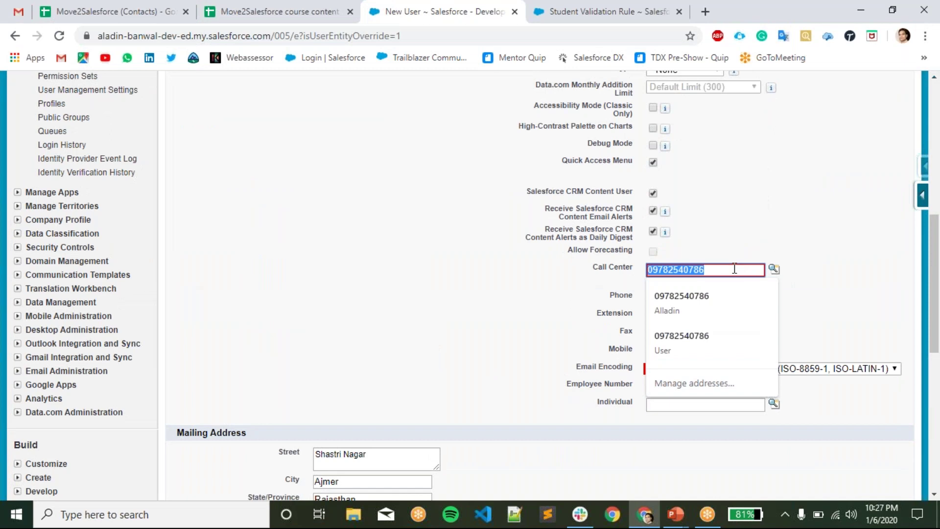
{"action": "key", "text": "BackSpace"}
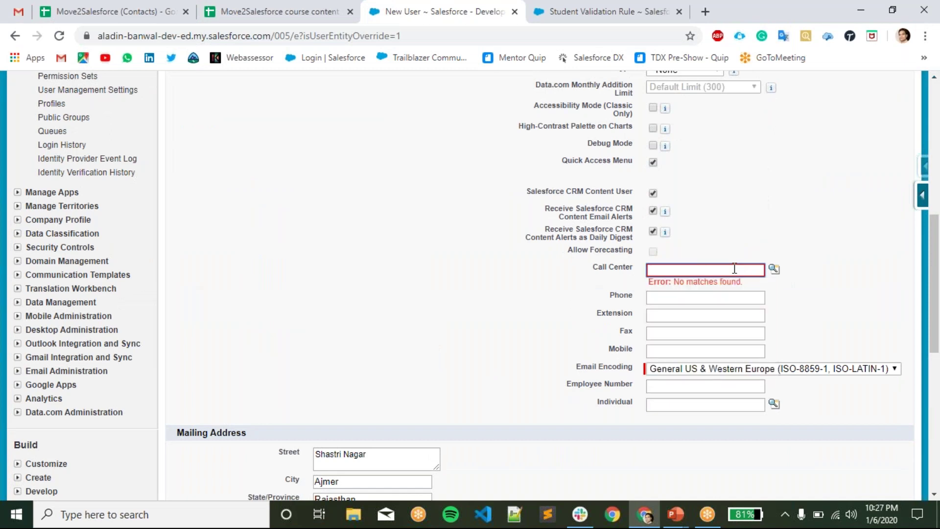
- Save the new user again with the Call Center field left empty
{"action": "scroll", "coordinate": [375, 304], "scroll_direction": "up", "scroll_amount": 1}
{"action": "scroll", "coordinate": [371, 302], "scroll_direction": "up", "scroll_amount": 7}
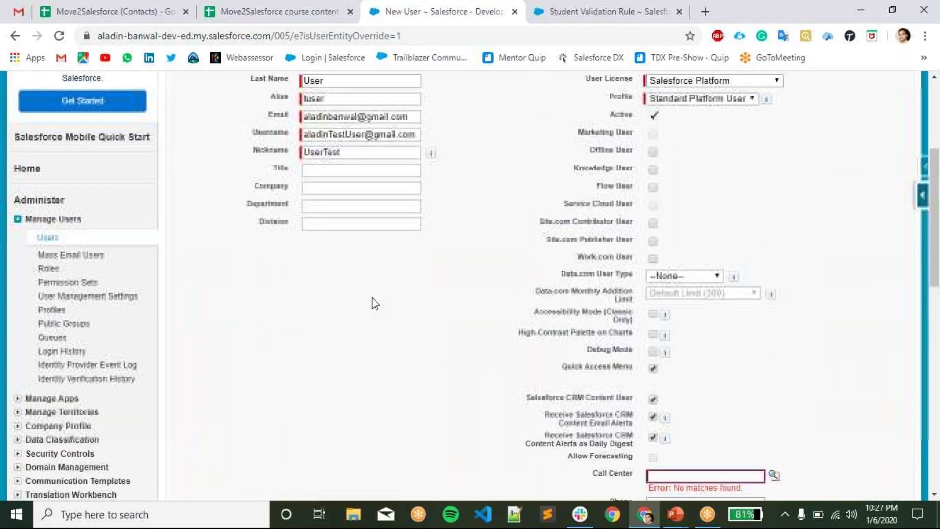
{"action": "scroll", "coordinate": [371, 302], "scroll_direction": "down", "scroll_amount": 6}
{"action": "left_click", "coordinate": [677, 366]}
{"action": "left_click", "coordinate": [327, 378]}
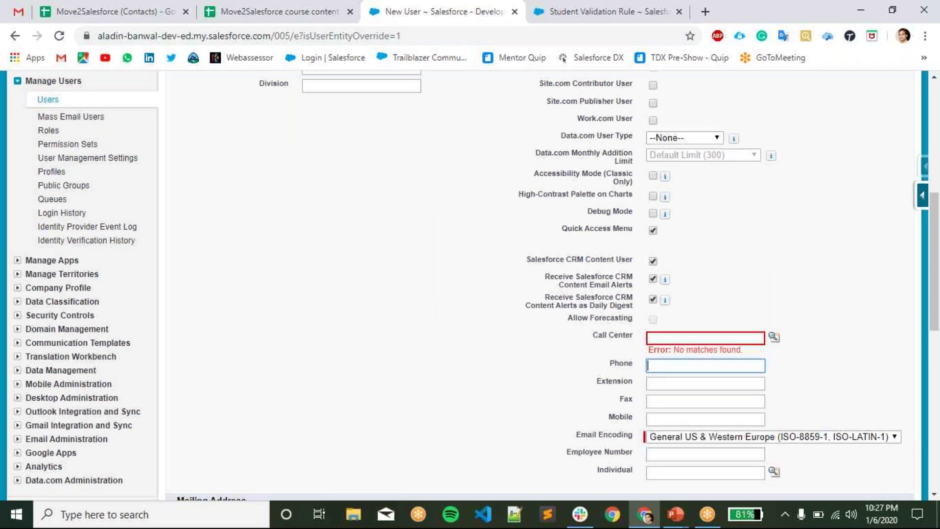
{"action": "scroll", "coordinate": [371, 302], "scroll_direction": "up", "scroll_amount": 5}
{"action": "scroll", "coordinate": [586, 142], "scroll_direction": "up", "scroll_amount": 3}
{"action": "left_click", "coordinate": [405, 206]}
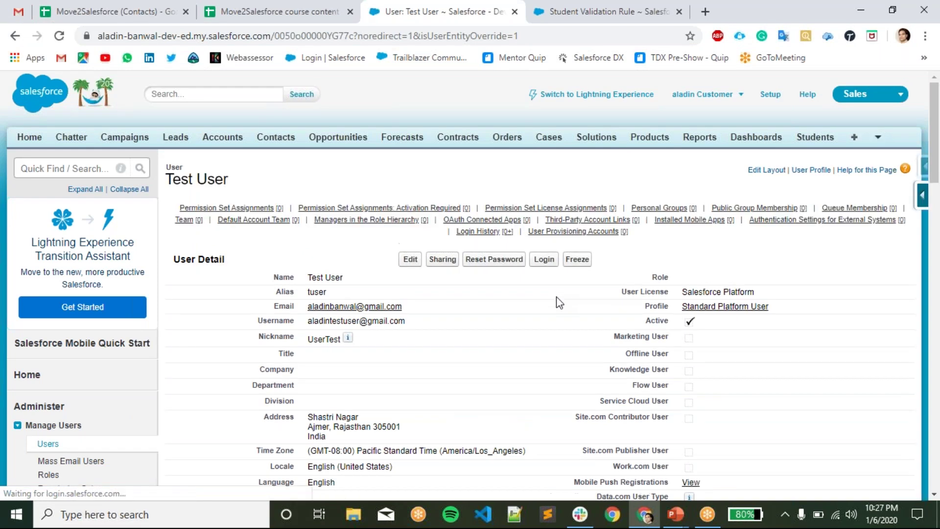
- Review Test User's saved username and nickname, then return to the 'Profiles in Salesforce' slide
{"action": "mouse_move", "coordinate": [348, 338]}
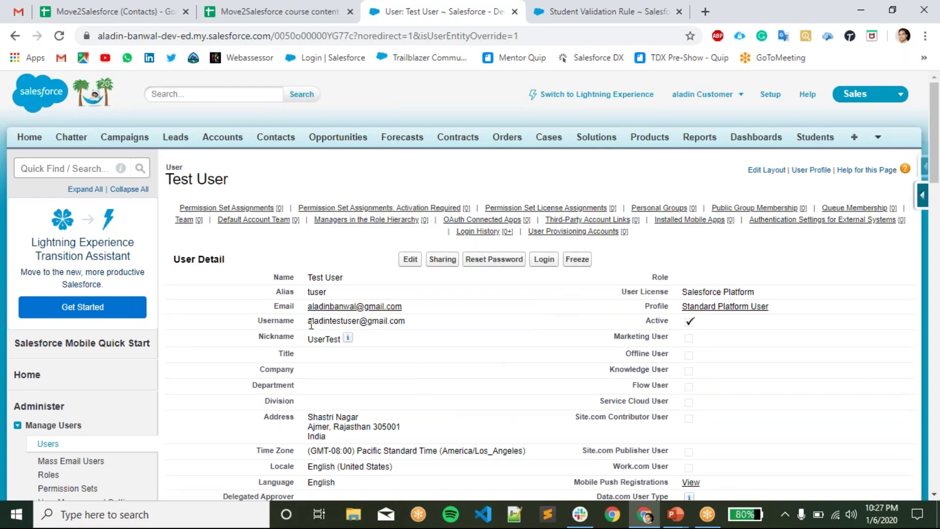
{"action": "left_click_drag", "start_coordinate": [304, 323], "coordinate": [397, 328]}
{"action": "left_click", "coordinate": [525, 321]}
{"action": "scroll", "coordinate": [564, 376], "scroll_direction": "down", "scroll_amount": 3}
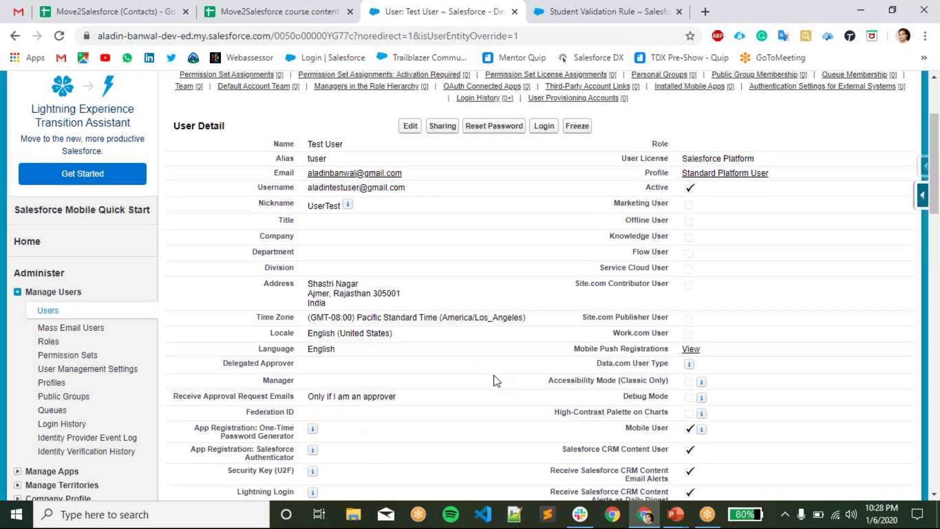
{"action": "scroll", "coordinate": [496, 381], "scroll_direction": "up", "scroll_amount": 3}
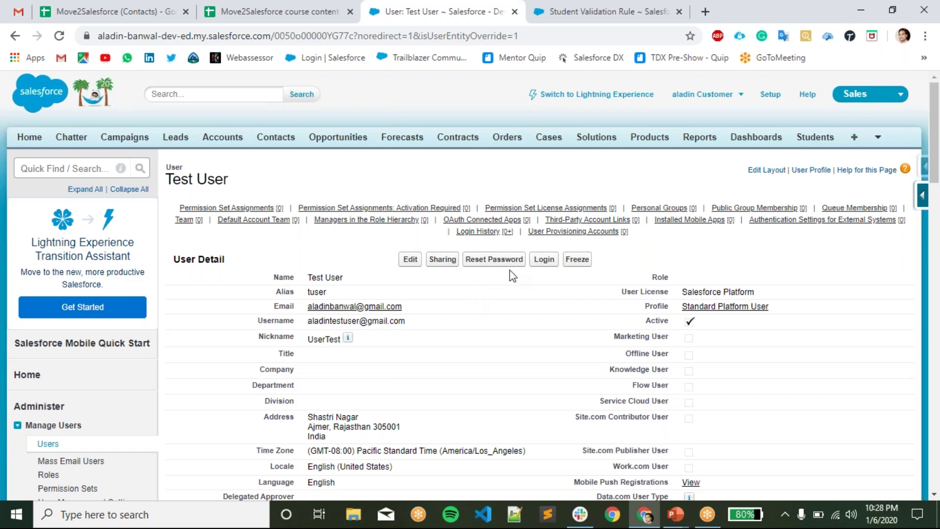
{"action": "scroll", "coordinate": [514, 294], "scroll_direction": "down", "scroll_amount": 15}
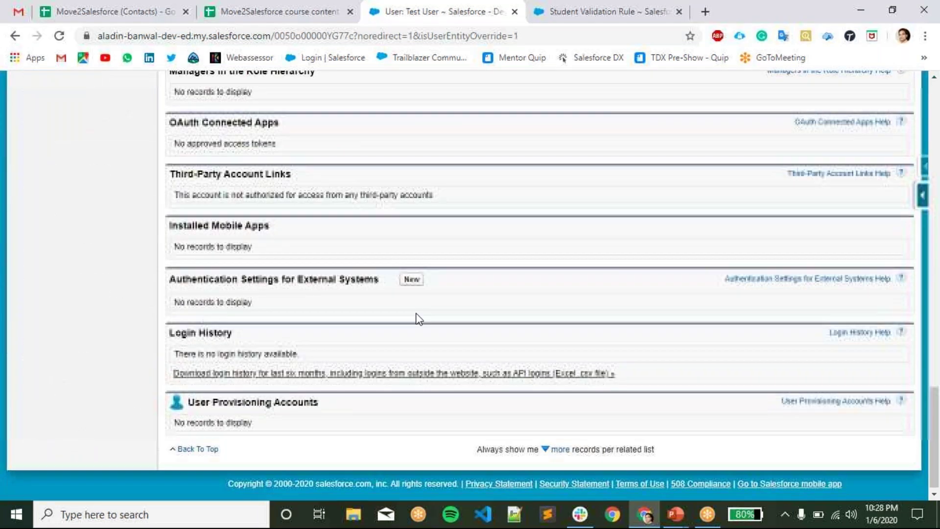
{"action": "scroll", "coordinate": [419, 319], "scroll_direction": "up", "scroll_amount": 6}
{"action": "scroll", "coordinate": [420, 319], "scroll_direction": "up", "scroll_amount": 10}
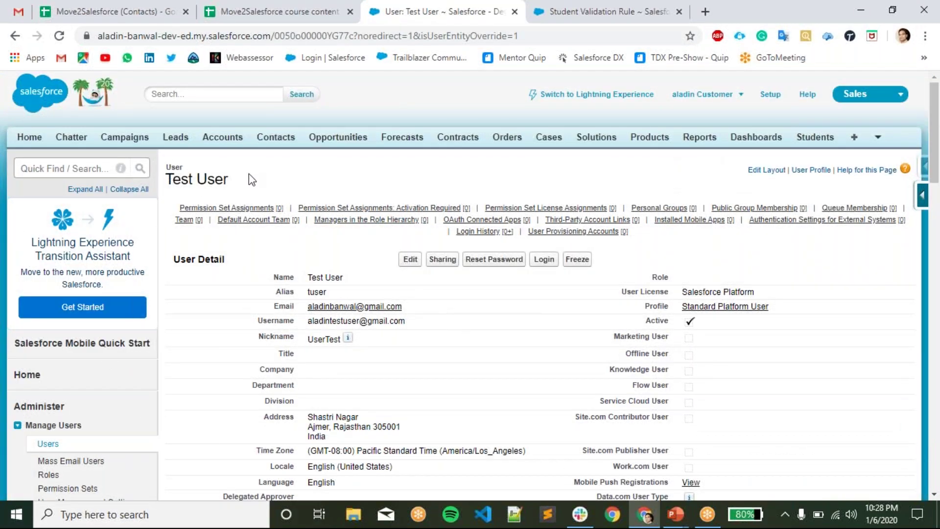
{"action": "key", "text": "alt+Tab"}
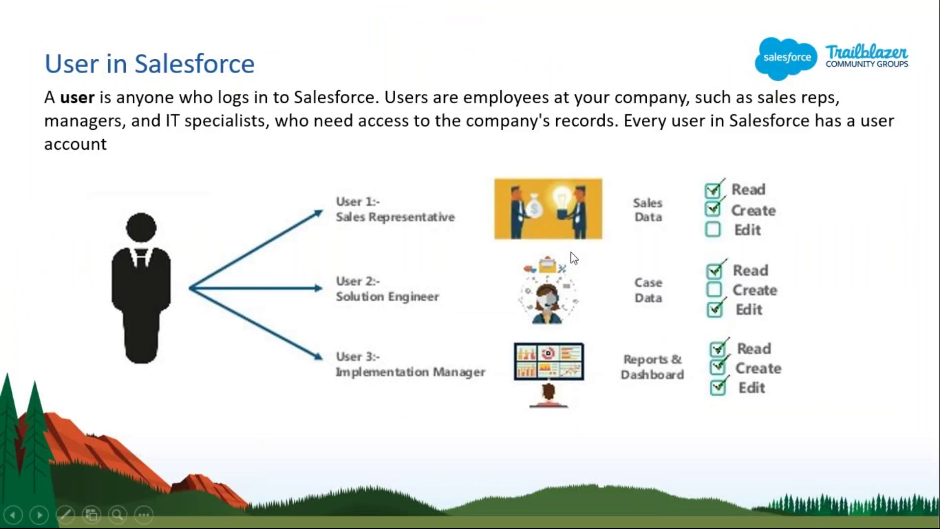
{"action": "left_click", "coordinate": [571, 260]}
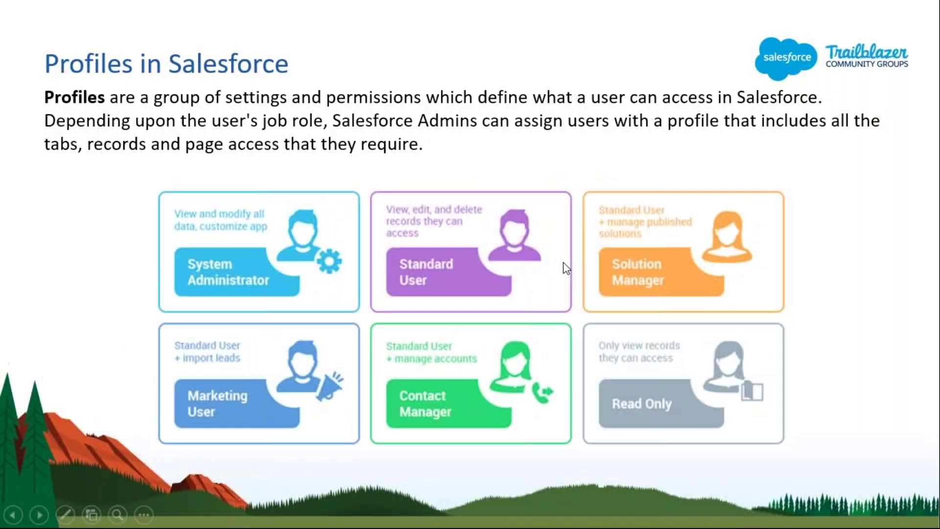
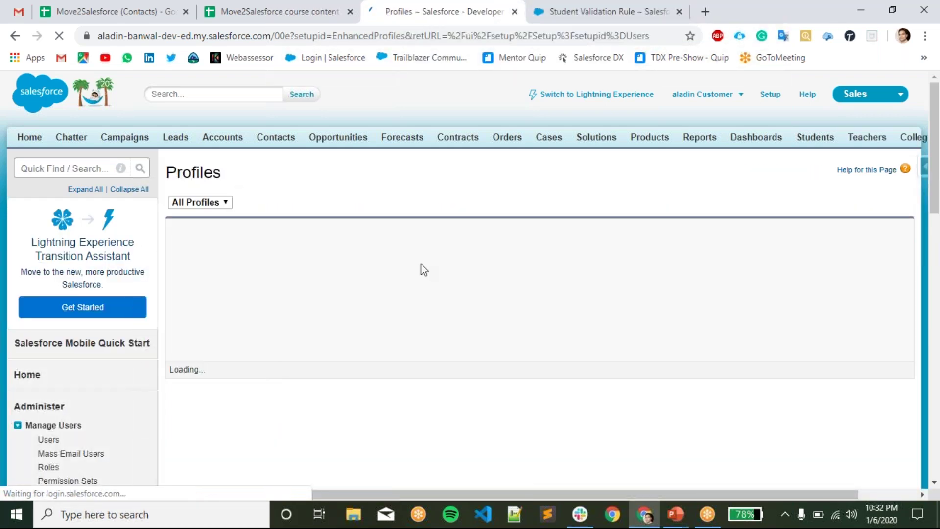
{"action": "scroll", "coordinate": [510, 289], "scroll_direction": "down", "scroll_amount": 7}
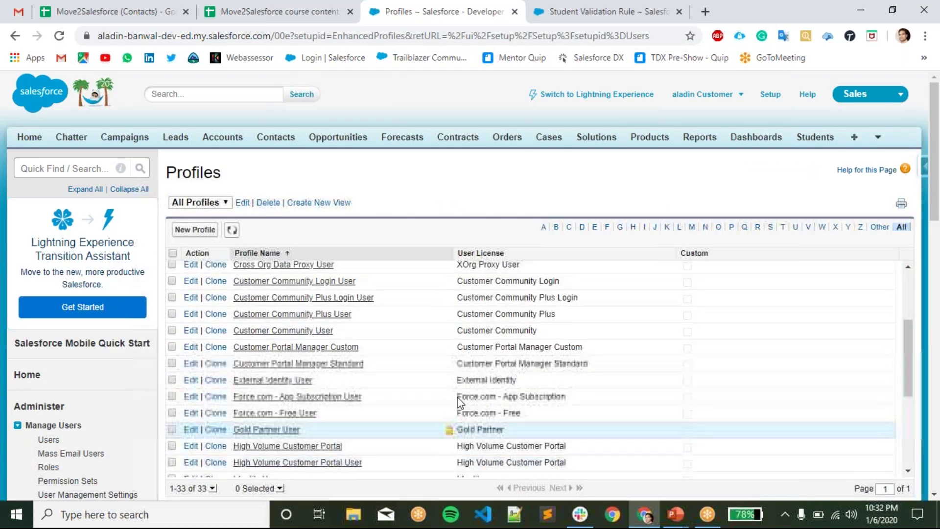
{"action": "scroll", "coordinate": [479, 374], "scroll_direction": "down", "scroll_amount": 8}
{"action": "scroll", "coordinate": [479, 376], "scroll_direction": "up", "scroll_amount": 7}
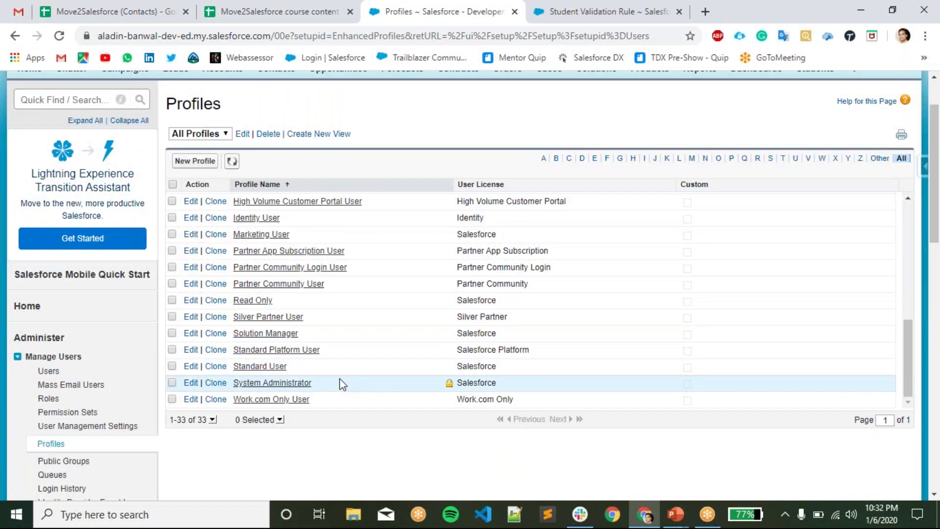
{"action": "scroll", "coordinate": [342, 385], "scroll_direction": "up", "scroll_amount": 1}
{"action": "scroll", "coordinate": [342, 385], "scroll_direction": "up", "scroll_amount": 10}
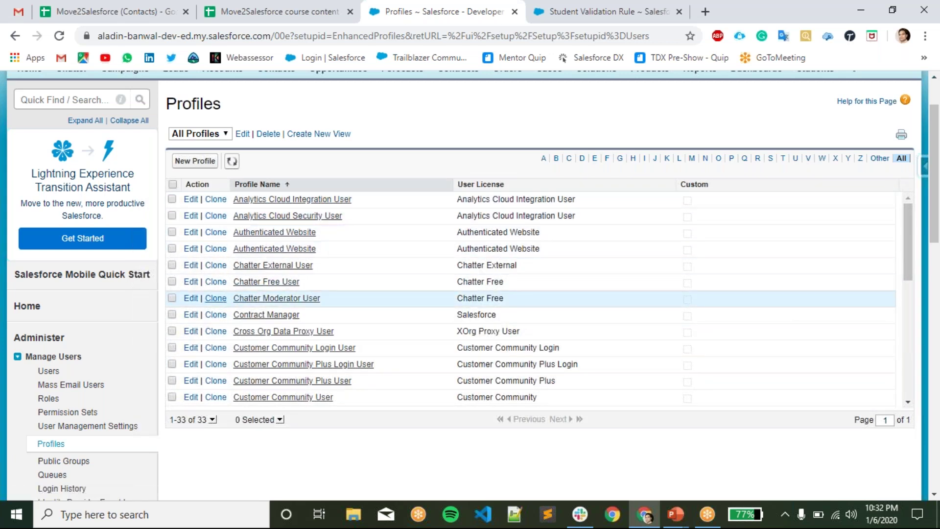
{"action": "scroll", "coordinate": [286, 314], "scroll_direction": "down", "scroll_amount": 2}
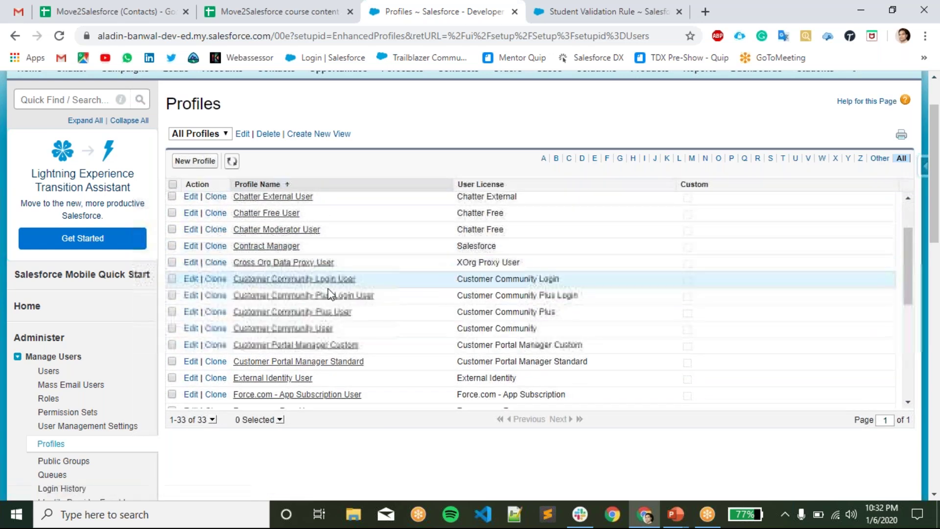
{"action": "scroll", "coordinate": [292, 309], "scroll_direction": "down", "scroll_amount": 1}
{"action": "scroll", "coordinate": [357, 326], "scroll_direction": "down", "scroll_amount": 1}
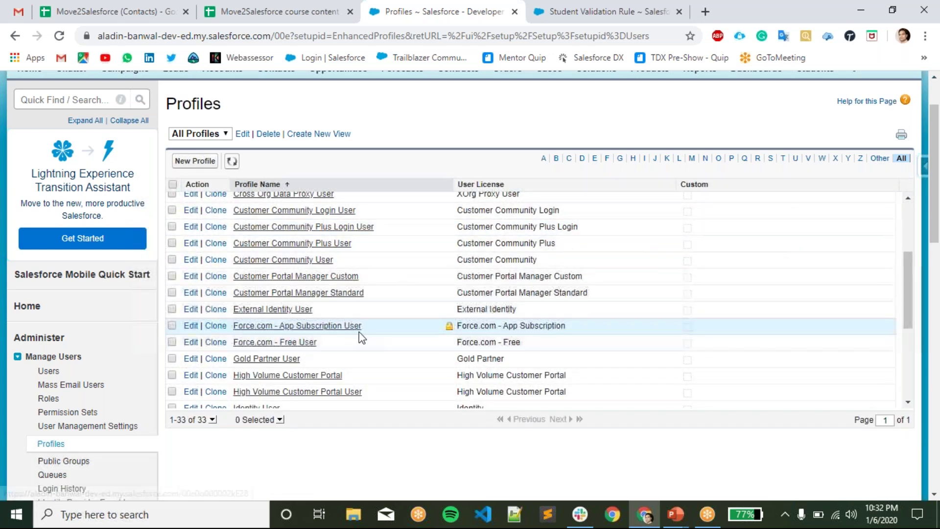
{"action": "scroll", "coordinate": [380, 346], "scroll_direction": "down", "scroll_amount": 2}
{"action": "scroll", "coordinate": [716, 262], "scroll_direction": "up", "scroll_amount": 7}
{"action": "scroll", "coordinate": [716, 260], "scroll_direction": "up", "scroll_amount": 1}
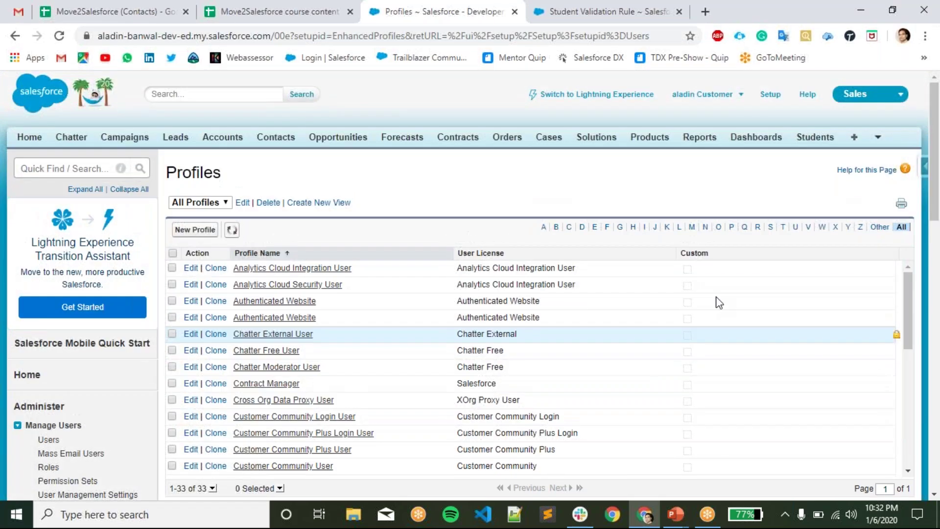
{"action": "scroll", "coordinate": [753, 216], "scroll_direction": "down", "scroll_amount": 3}
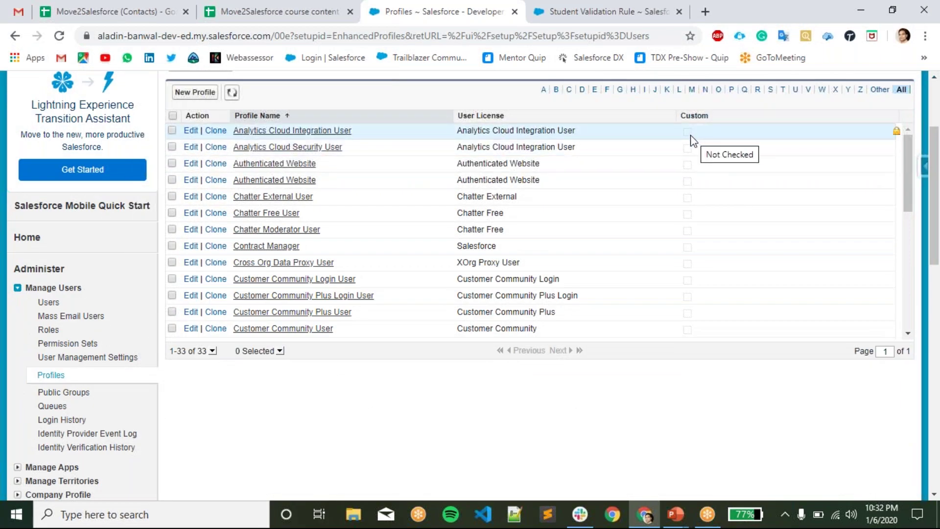
{"action": "scroll", "coordinate": [691, 147], "scroll_direction": "down", "scroll_amount": 3}
{"action": "scroll", "coordinate": [688, 196], "scroll_direction": "down", "scroll_amount": 6}
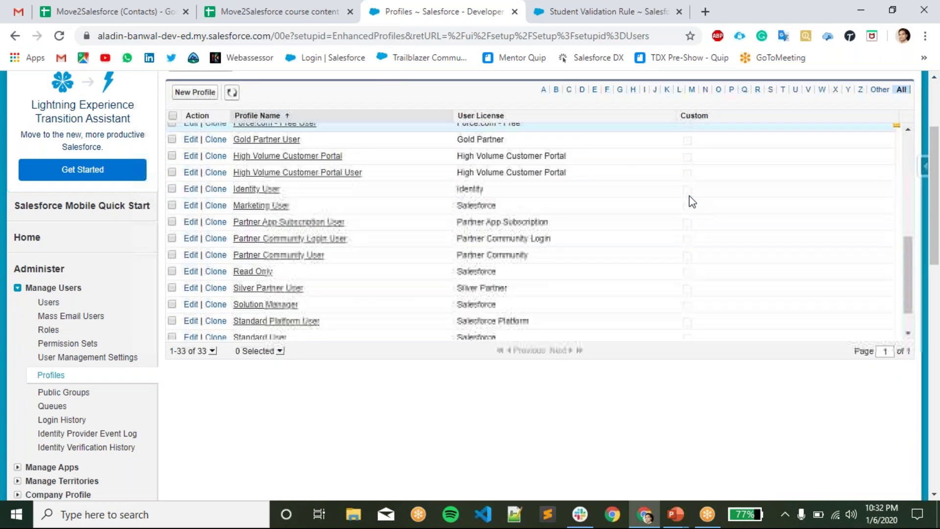
{"action": "scroll", "coordinate": [645, 309], "scroll_direction": "up", "scroll_amount": 4}
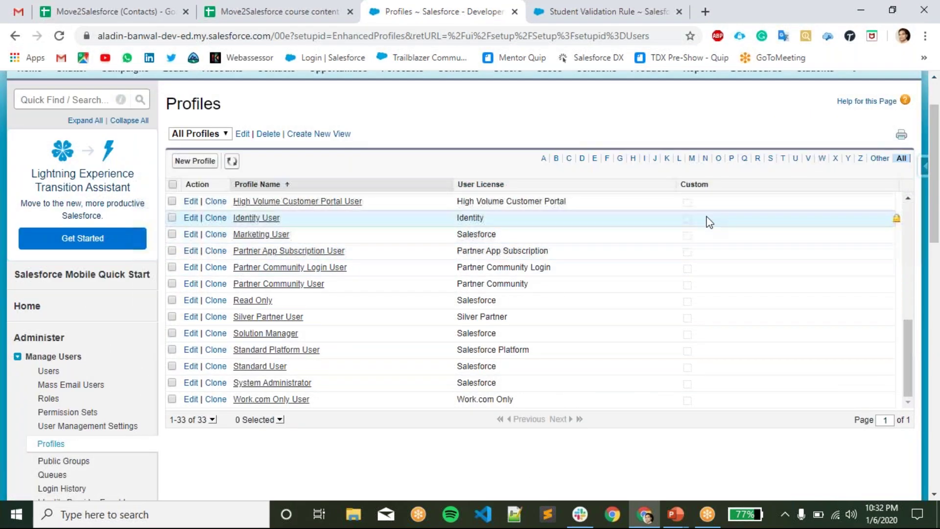
{"action": "scroll", "coordinate": [710, 221], "scroll_direction": "up", "scroll_amount": 7}
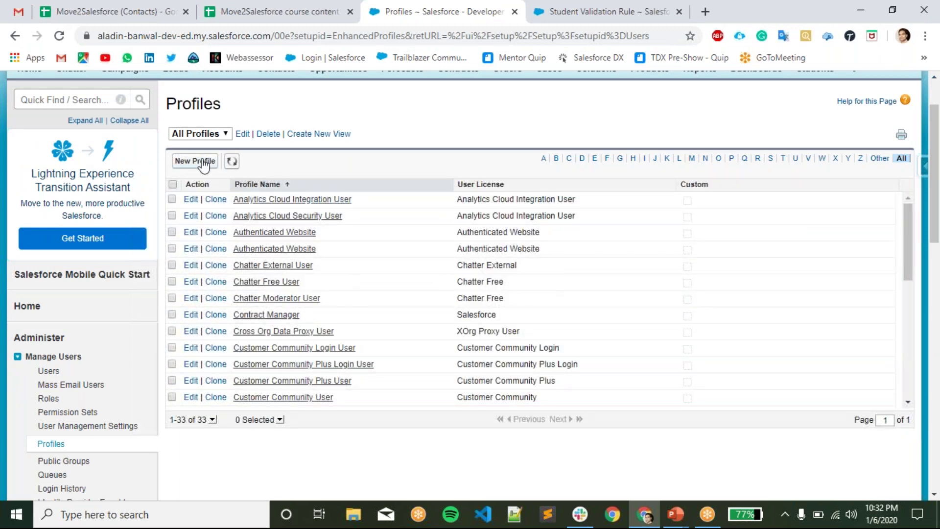
{"action": "left_click", "coordinate": [201, 162]}
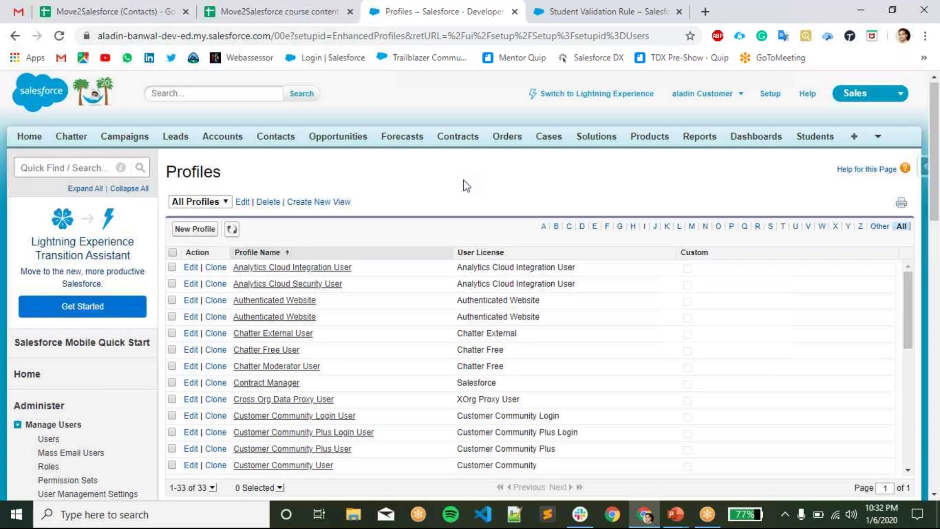
{"action": "scroll", "coordinate": [465, 185], "scroll_direction": "down", "scroll_amount": 3}
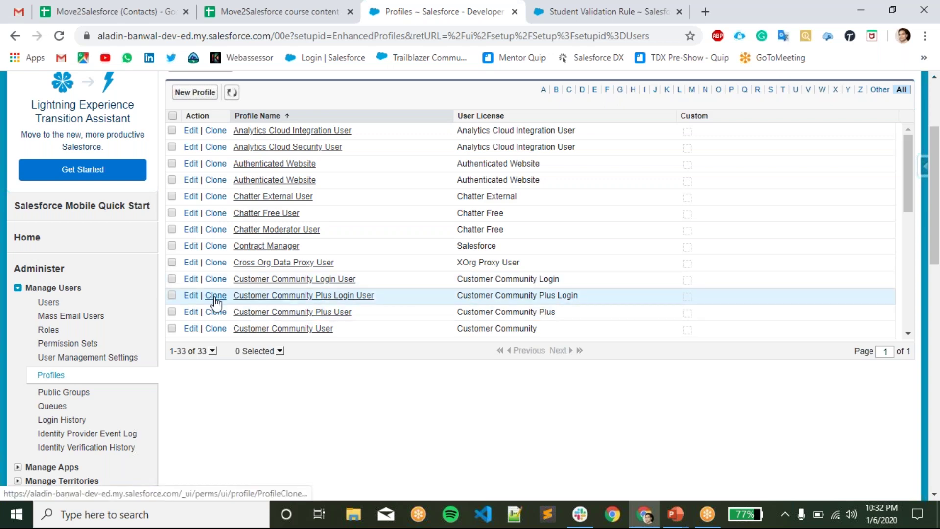
{"action": "scroll", "coordinate": [214, 299], "scroll_direction": "down", "scroll_amount": 6}
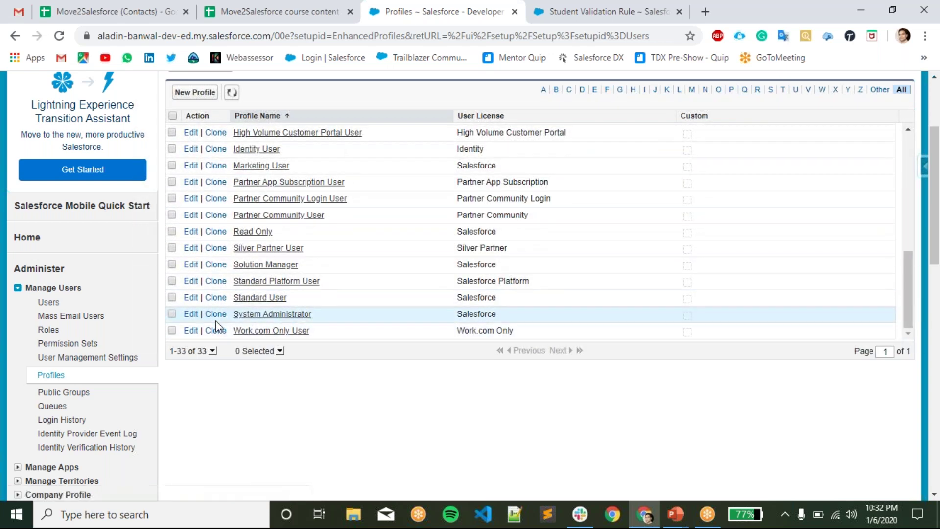
{"action": "scroll", "coordinate": [216, 325], "scroll_direction": "down", "scroll_amount": 1}
{"action": "scroll", "coordinate": [240, 351], "scroll_direction": "up", "scroll_amount": 2}
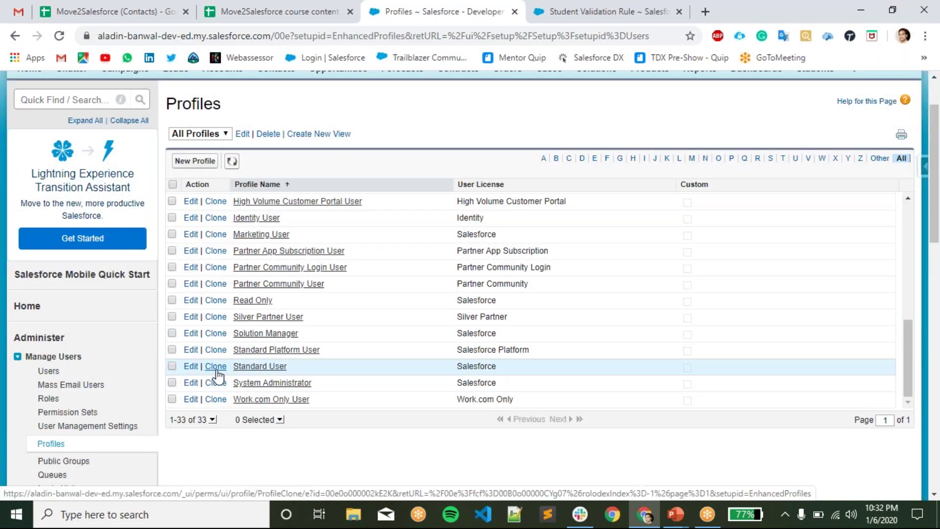
- Clone the Standard User profile as 'Test Profile' and save it
{"action": "left_click", "coordinate": [216, 368]}
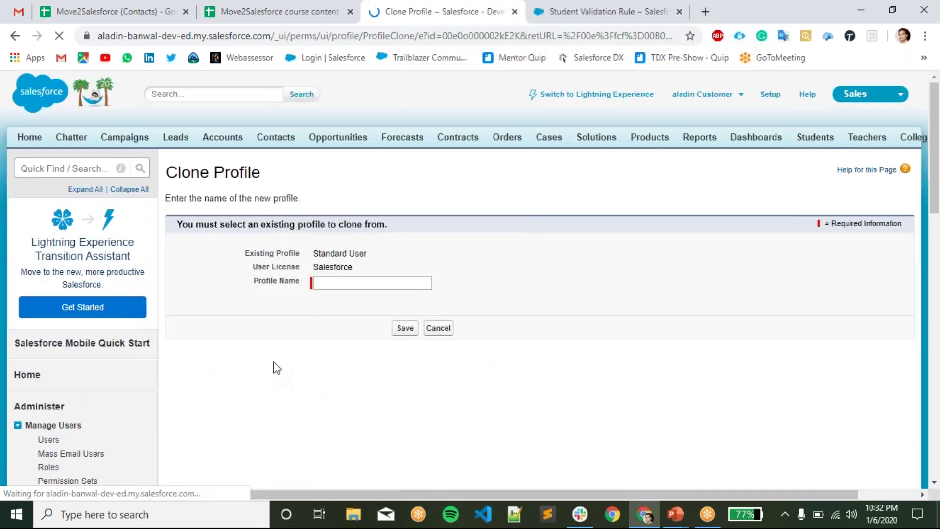
{"action": "left_click_drag", "start_coordinate": [384, 251], "coordinate": [304, 237]}
{"action": "left_click", "coordinate": [456, 257]}
{"action": "left_click", "coordinate": [369, 284]}
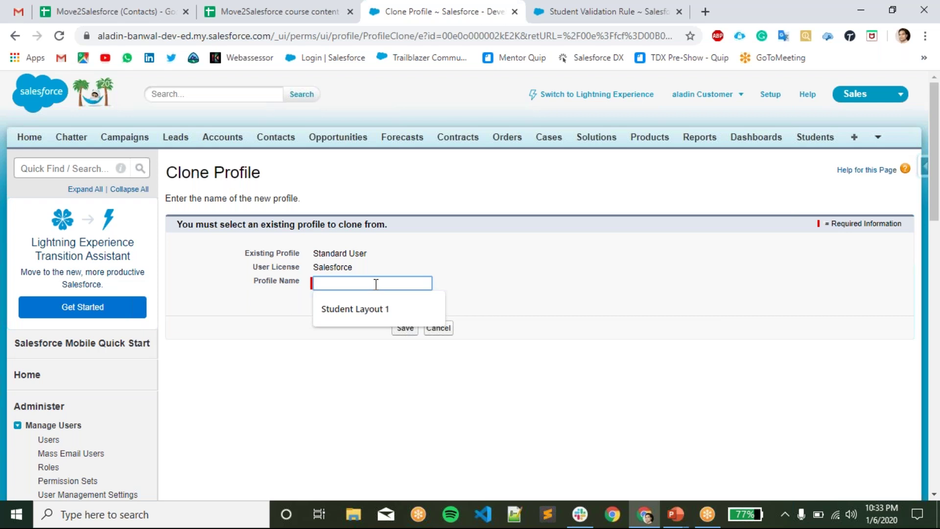
{"action": "type", "text": "Test Profile"}
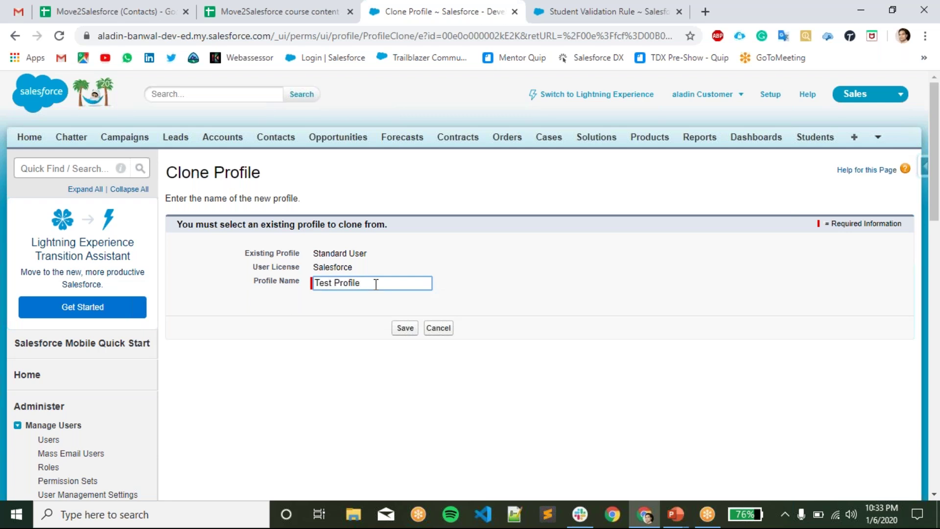
{"action": "left_click", "coordinate": [398, 331]}
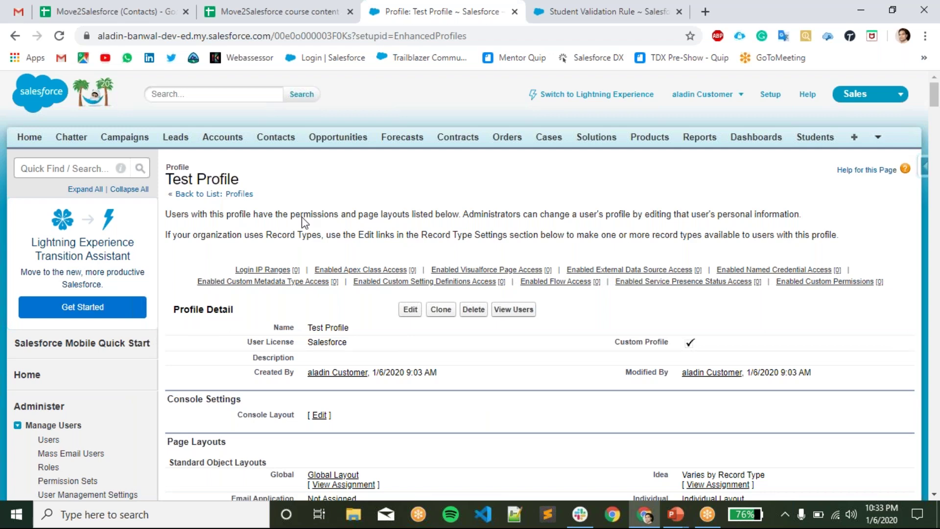
{"action": "scroll", "coordinate": [510, 369], "scroll_direction": "down", "scroll_amount": 3}
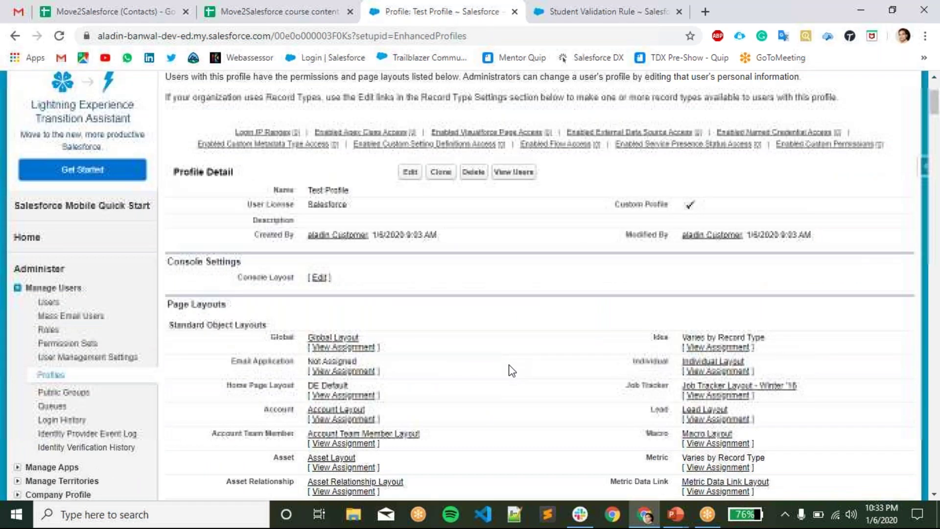
{"action": "left_click", "coordinate": [409, 174]}
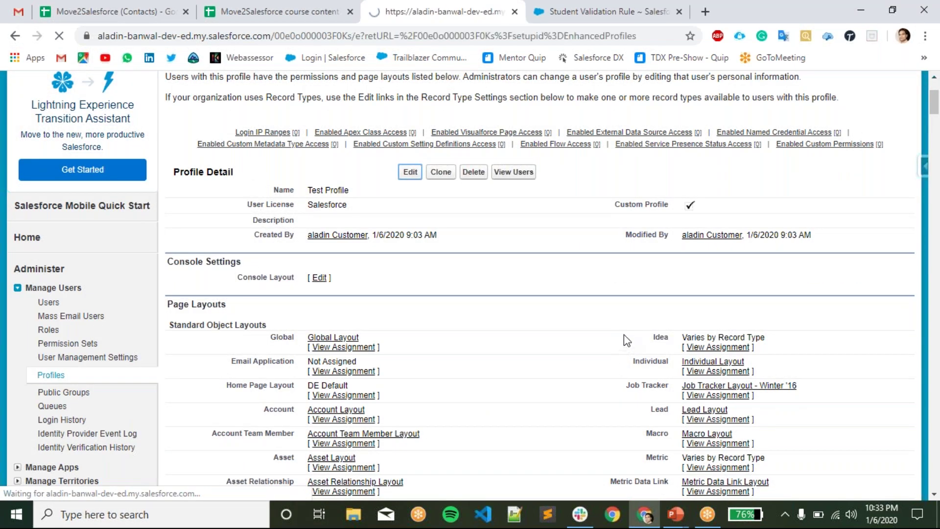
{"action": "scroll", "coordinate": [651, 334], "scroll_direction": "down", "scroll_amount": 1}
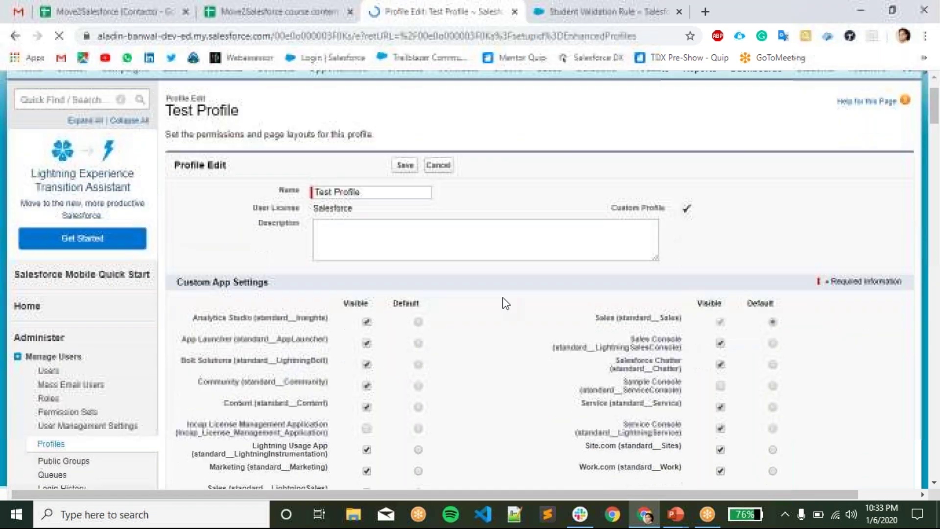
{"action": "left_click_drag", "start_coordinate": [183, 283], "coordinate": [507, 289]}
{"action": "left_click", "coordinate": [507, 288]}
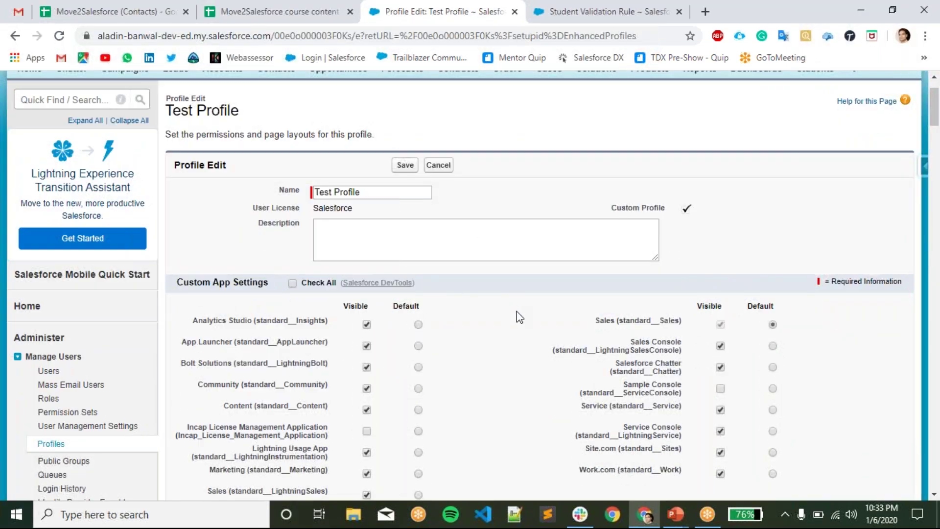
{"action": "scroll", "coordinate": [517, 313], "scroll_direction": "down", "scroll_amount": 1}
{"action": "double_click", "coordinate": [193, 282]}
{"action": "triple_click", "coordinate": [214, 229]}
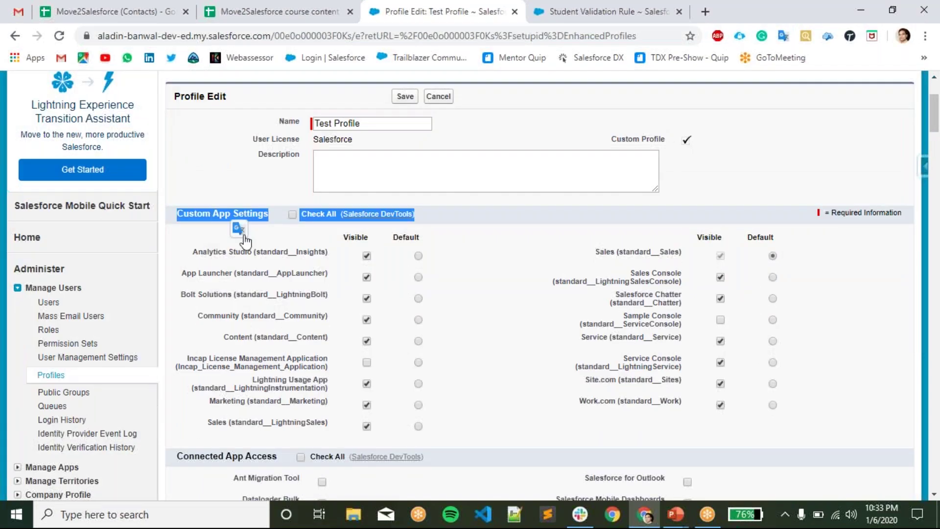
{"action": "left_click_drag", "start_coordinate": [177, 460], "coordinate": [243, 463]}
{"action": "left_click", "coordinate": [517, 445]}
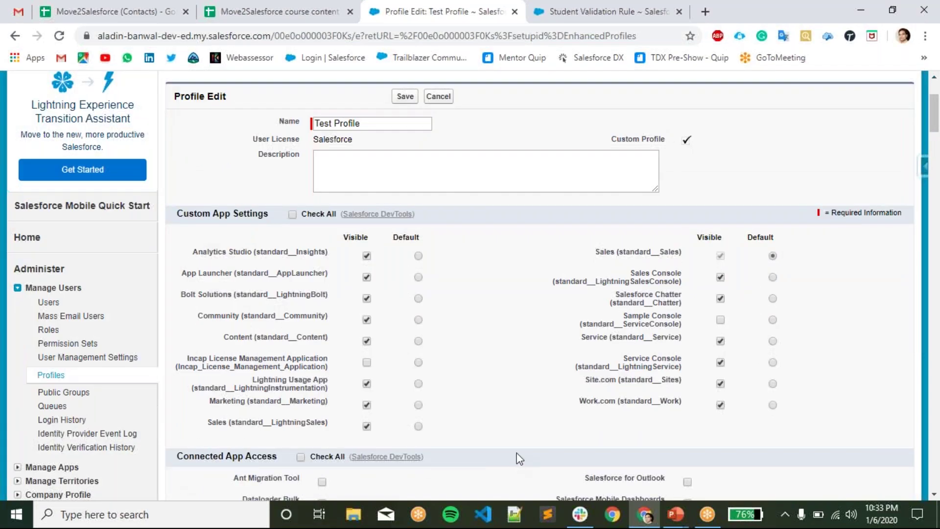
{"action": "scroll", "coordinate": [519, 440], "scroll_direction": "down", "scroll_amount": 6}
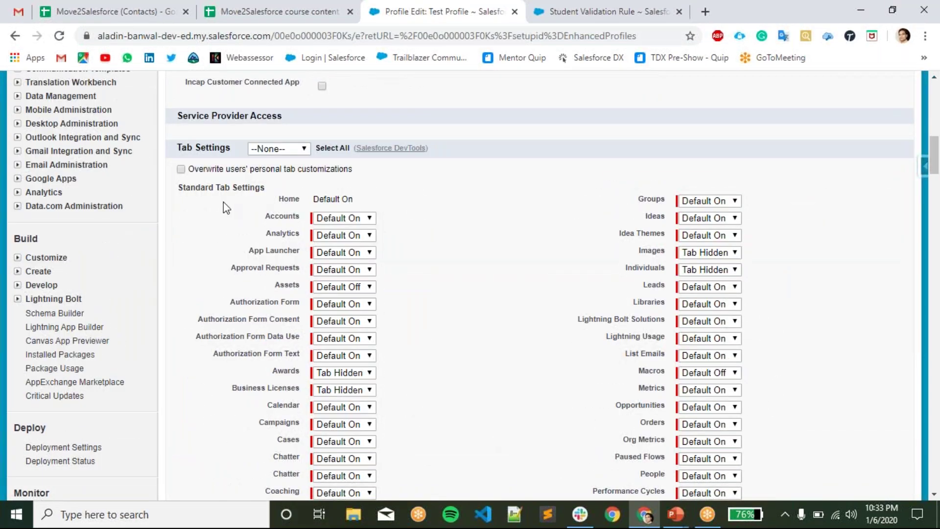
{"action": "scroll", "coordinate": [223, 205], "scroll_direction": "up", "scroll_amount": 1}
{"action": "left_click_drag", "start_coordinate": [265, 257], "coordinate": [175, 255]}
{"action": "left_click", "coordinate": [520, 232]}
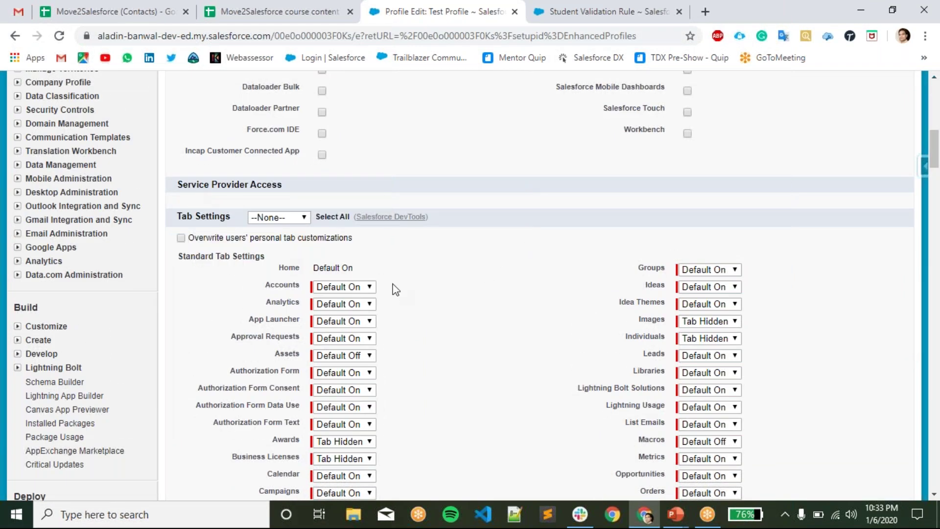
{"action": "scroll", "coordinate": [382, 287], "scroll_direction": "down", "scroll_amount": 1}
{"action": "left_click_drag", "start_coordinate": [174, 150], "coordinate": [225, 158]}
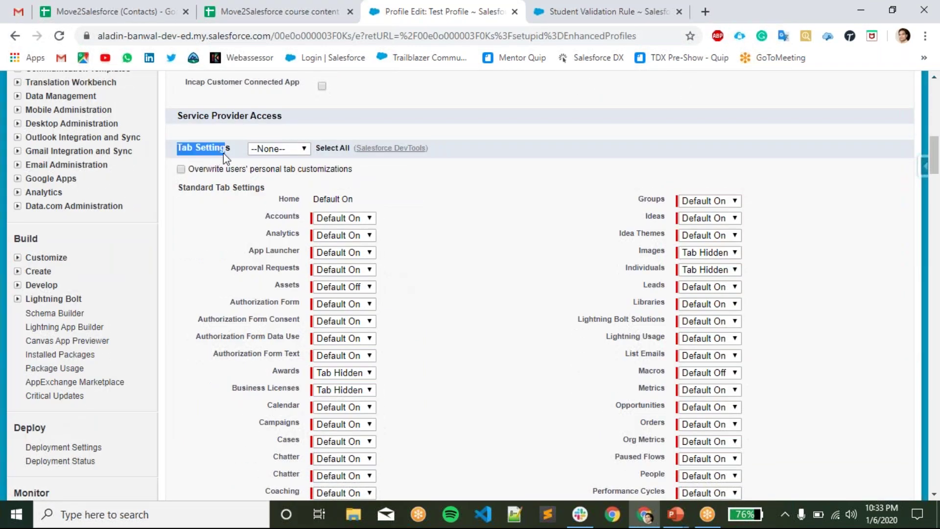
{"action": "left_click", "coordinate": [536, 173]}
{"action": "left_click", "coordinate": [299, 151]}
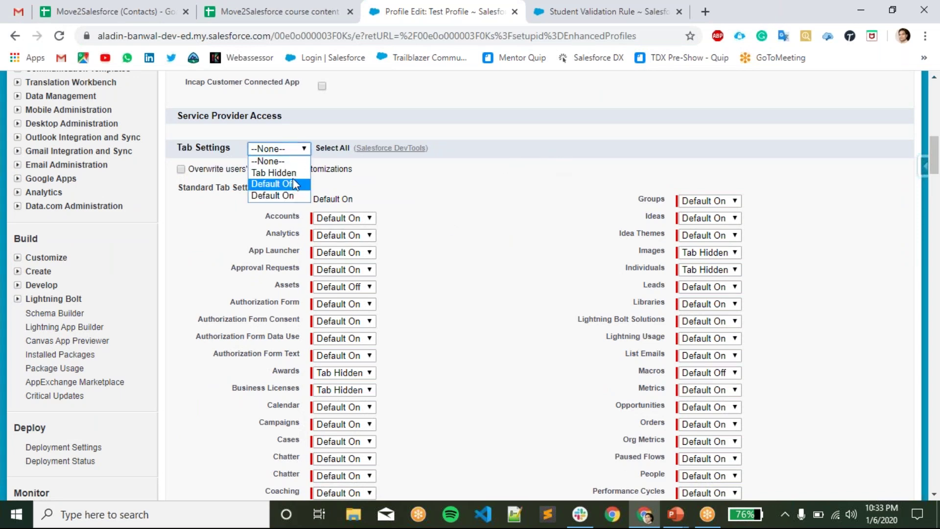
{"action": "left_click", "coordinate": [490, 157]}
{"action": "scroll", "coordinate": [332, 349], "scroll_direction": "down", "scroll_amount": 2}
{"action": "scroll", "coordinate": [339, 366], "scroll_direction": "down", "scroll_amount": 15}
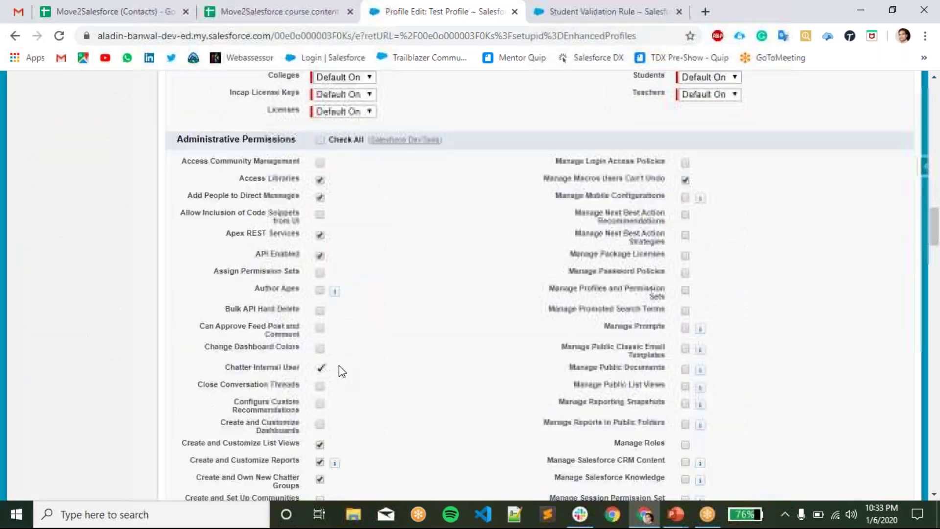
{"action": "scroll", "coordinate": [338, 365], "scroll_direction": "up", "scroll_amount": 2}
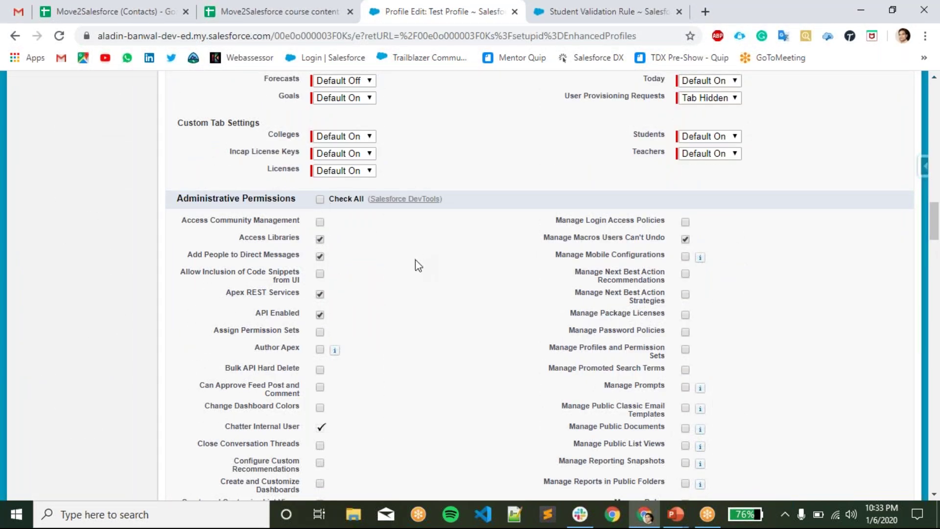
{"action": "scroll", "coordinate": [416, 262], "scroll_direction": "down", "scroll_amount": 1}
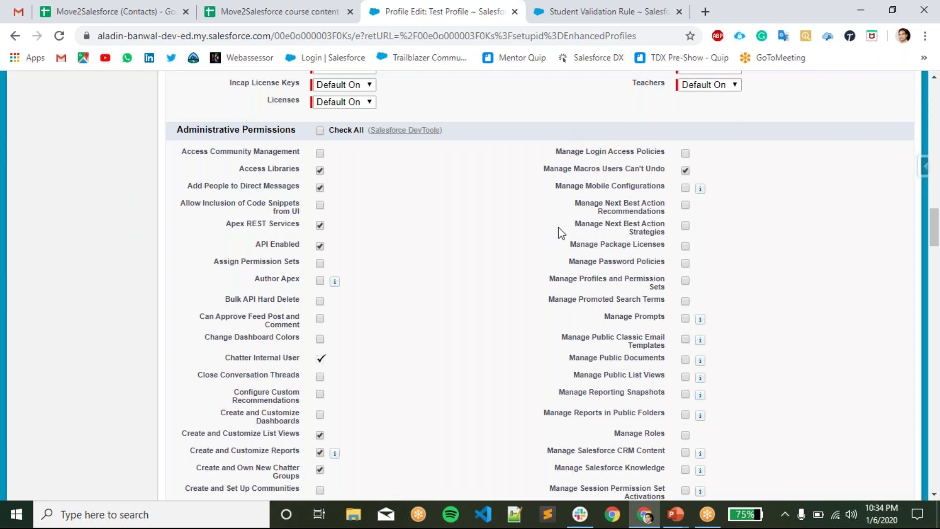
{"action": "scroll", "coordinate": [539, 294], "scroll_direction": "up", "scroll_amount": 8}
{"action": "scroll", "coordinate": [542, 330], "scroll_direction": "down", "scroll_amount": 9}
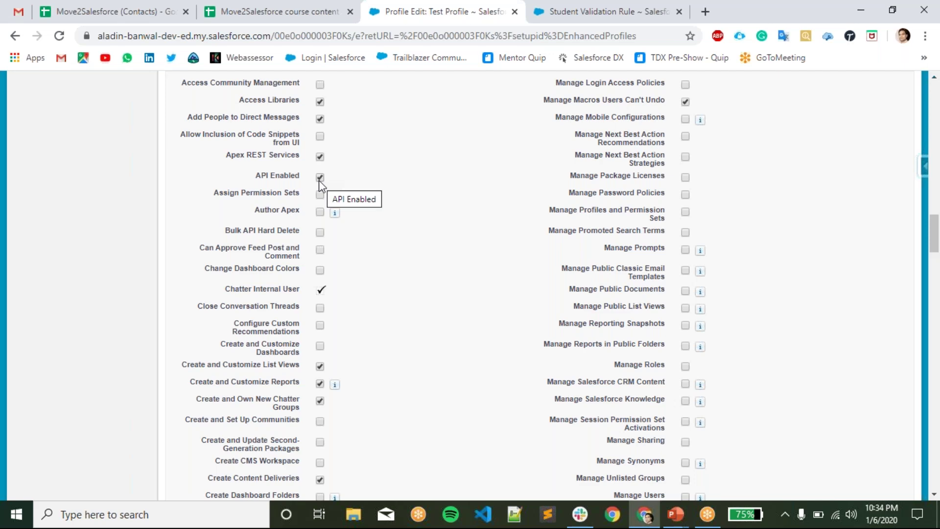
{"action": "scroll", "coordinate": [568, 269], "scroll_direction": "down", "scroll_amount": 7}
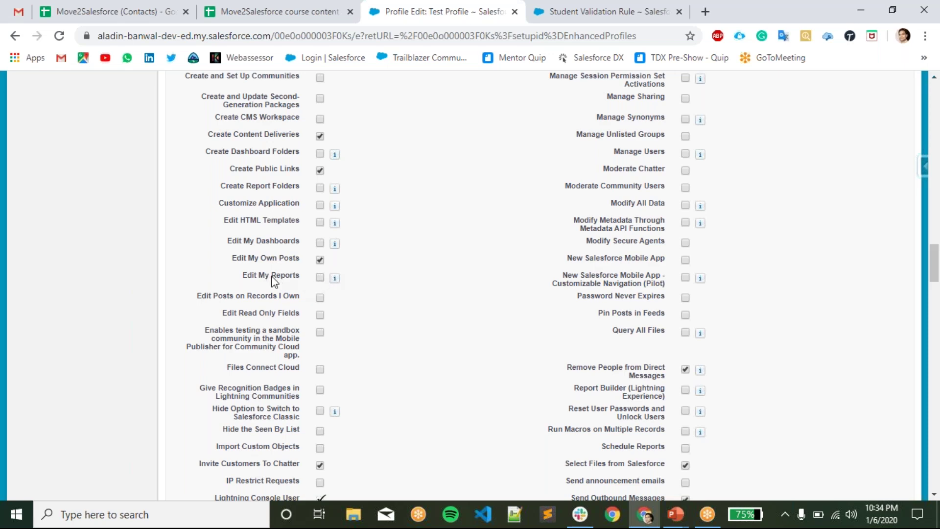
{"action": "scroll", "coordinate": [478, 306], "scroll_direction": "down", "scroll_amount": 12}
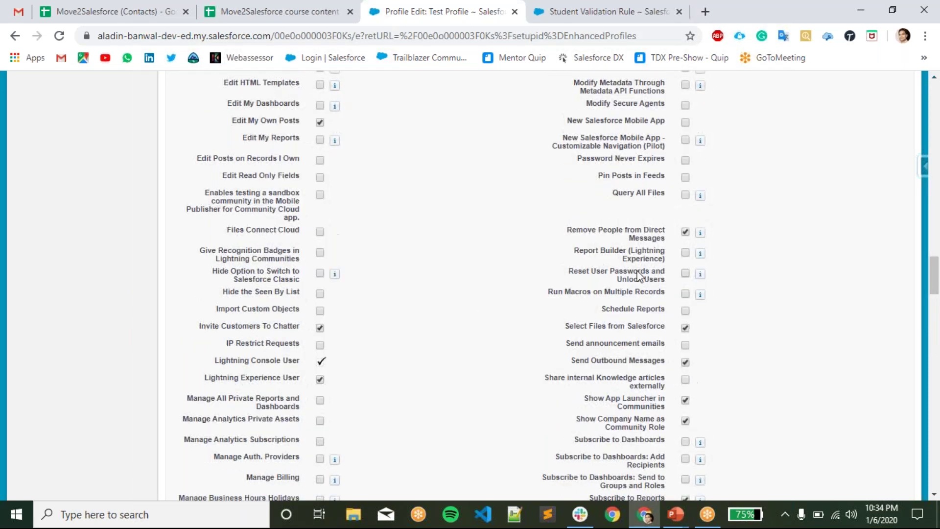
{"action": "scroll", "coordinate": [556, 245], "scroll_direction": "up", "scroll_amount": 15}
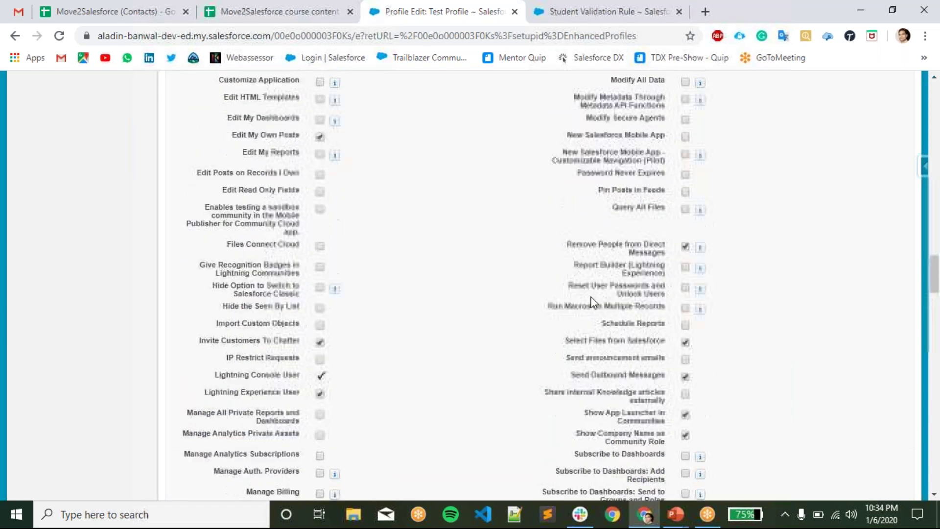
{"action": "scroll", "coordinate": [392, 308], "scroll_direction": "up", "scroll_amount": 4}
{"action": "scroll", "coordinate": [398, 310], "scroll_direction": "down", "scroll_amount": 4}
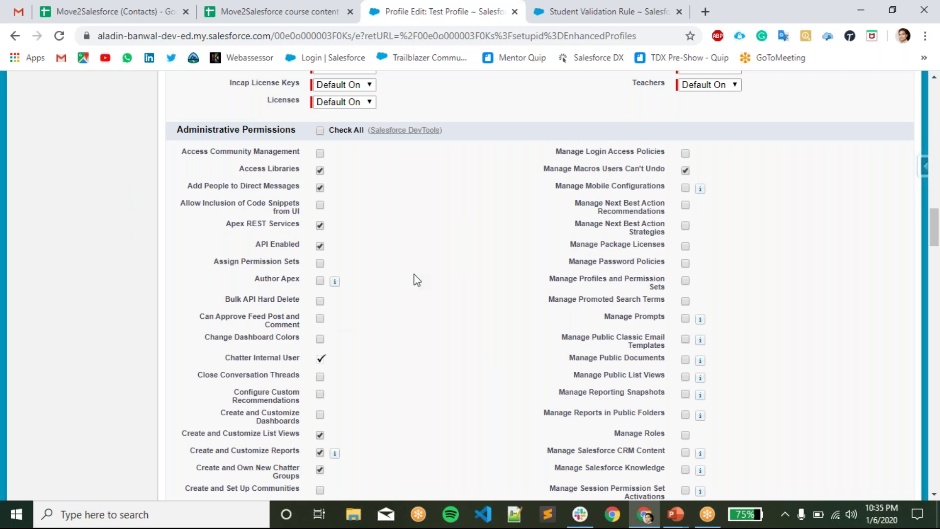
{"action": "scroll", "coordinate": [446, 312], "scroll_direction": "up", "scroll_amount": 20}
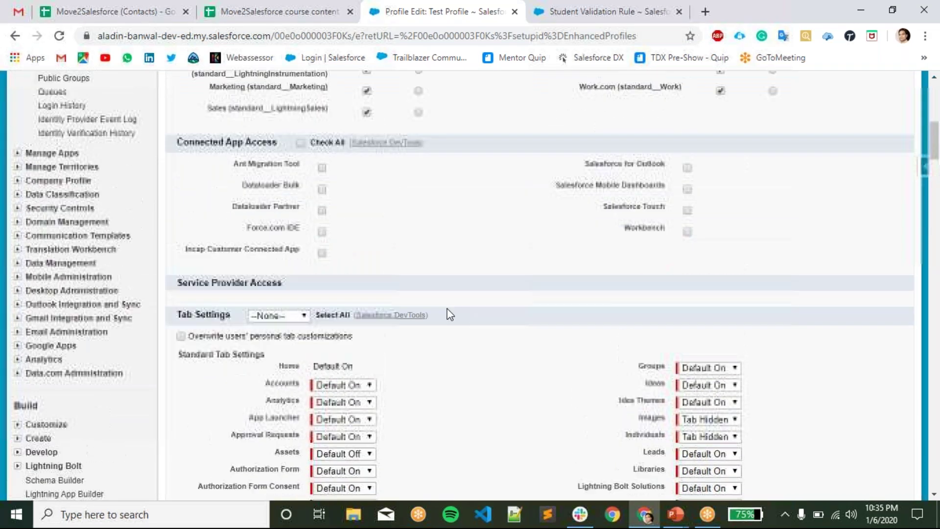
{"action": "scroll", "coordinate": [490, 274], "scroll_direction": "down", "scroll_amount": 7}
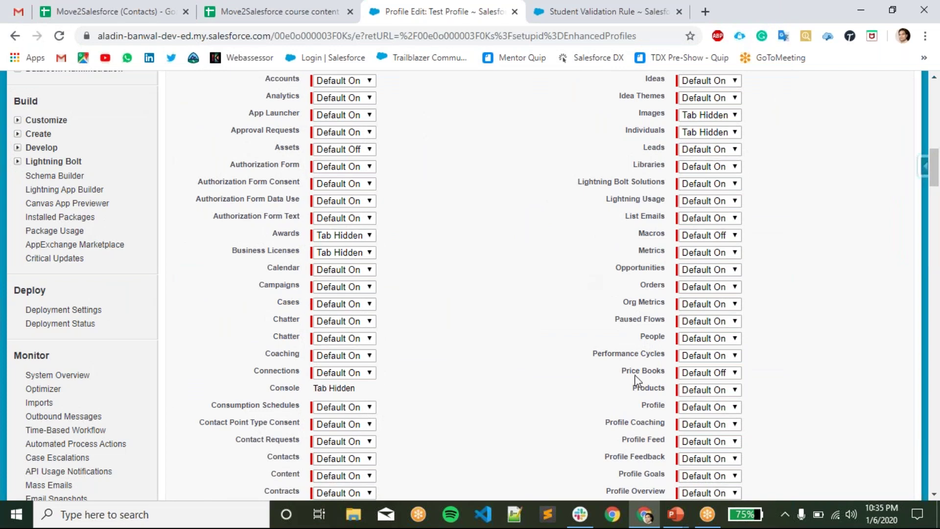
{"action": "scroll", "coordinate": [534, 346], "scroll_direction": "down", "scroll_amount": 15}
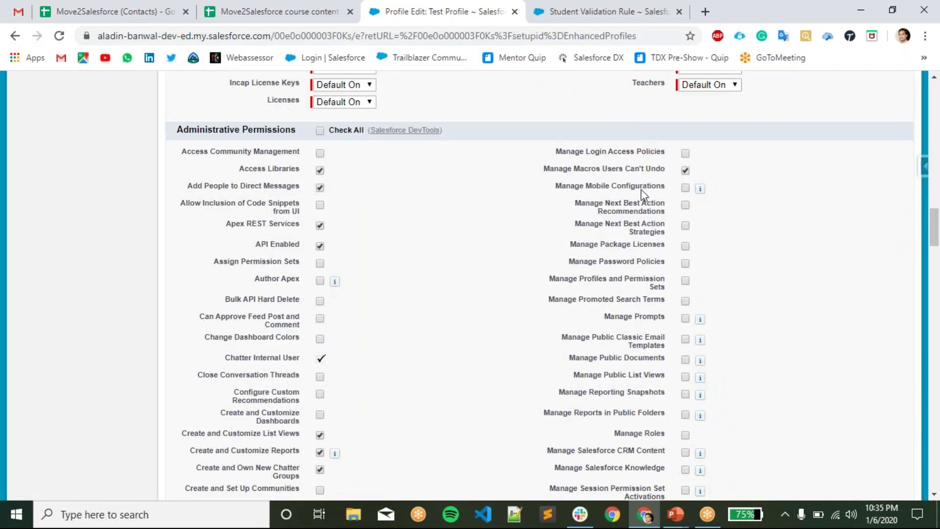
{"action": "scroll", "coordinate": [390, 243], "scroll_direction": "down", "scroll_amount": 7}
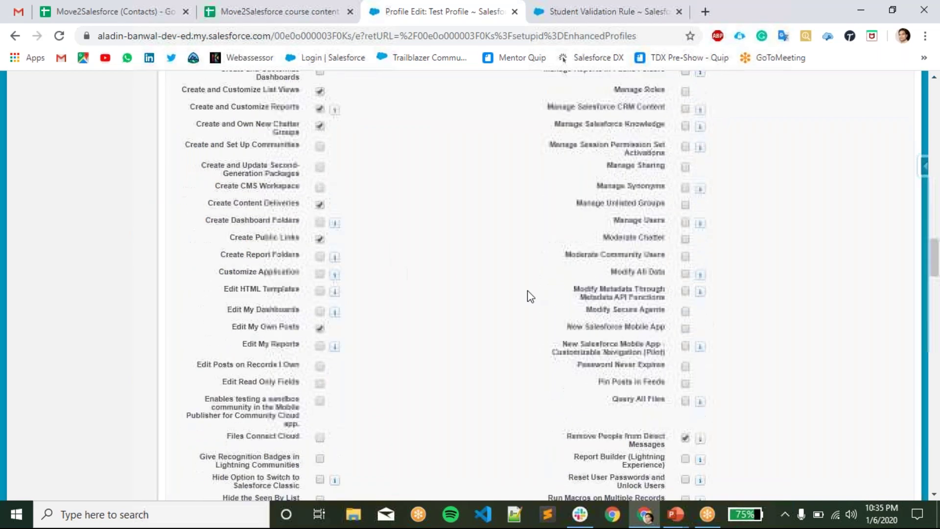
{"action": "scroll", "coordinate": [607, 284], "scroll_direction": "down", "scroll_amount": 15}
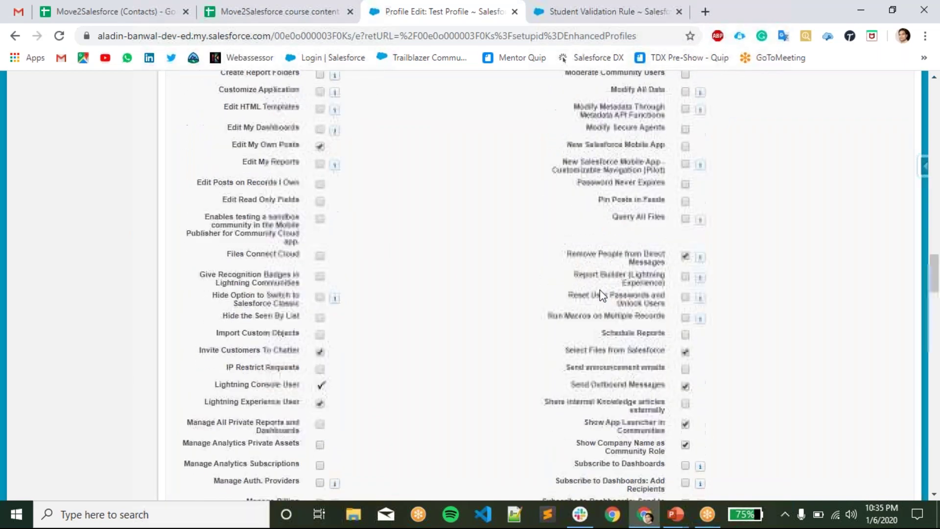
{"action": "scroll", "coordinate": [603, 306], "scroll_direction": "down", "scroll_amount": 4}
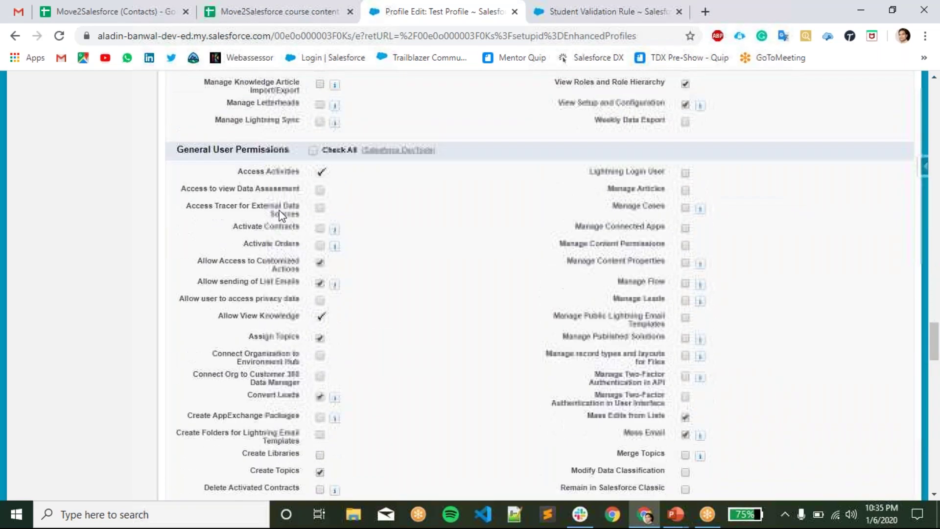
{"action": "left_click_drag", "start_coordinate": [176, 147], "coordinate": [240, 167]}
{"action": "left_click_drag", "start_coordinate": [288, 146], "coordinate": [290, 148]}
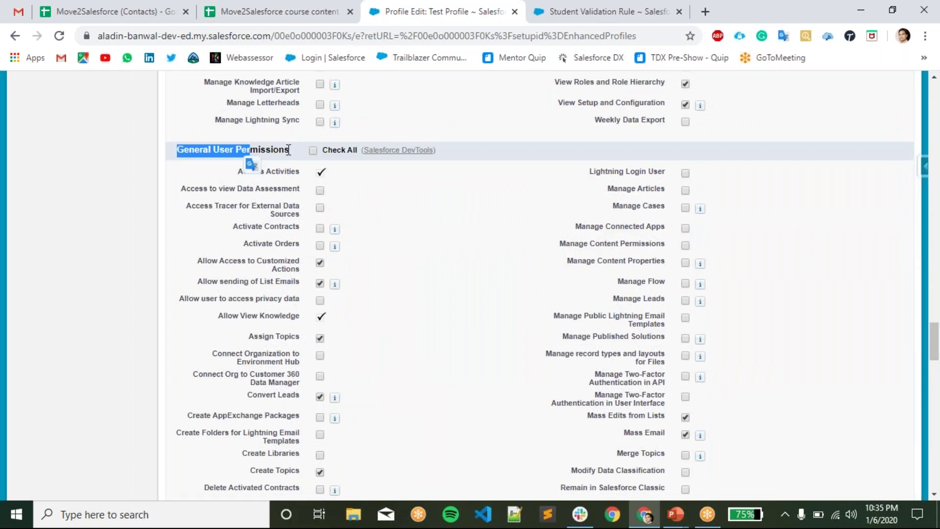
{"action": "left_click", "coordinate": [329, 164]}
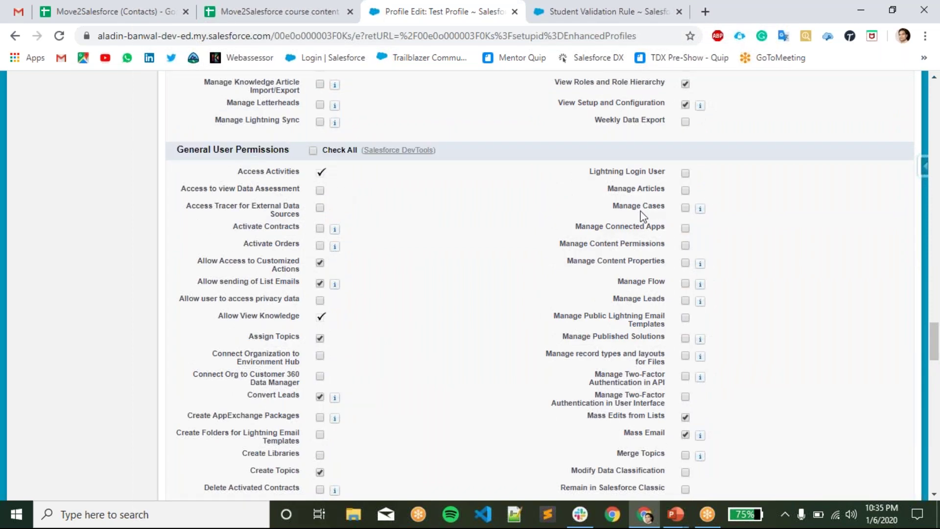
{"action": "left_click", "coordinate": [686, 175]}
{"action": "scroll", "coordinate": [772, 221], "scroll_direction": "down", "scroll_amount": 2}
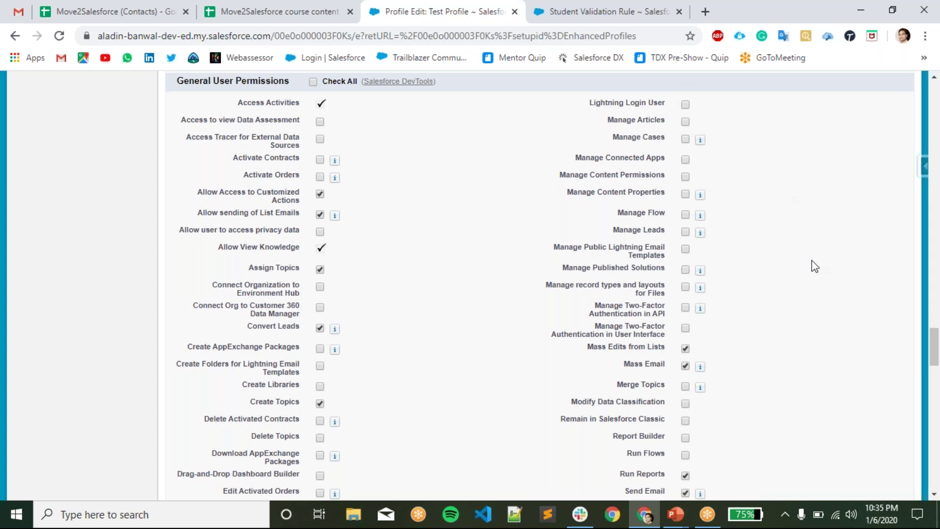
{"action": "scroll", "coordinate": [814, 267], "scroll_direction": "down", "scroll_amount": 12}
{"action": "left_click_drag", "start_coordinate": [176, 143], "coordinate": [301, 141]}
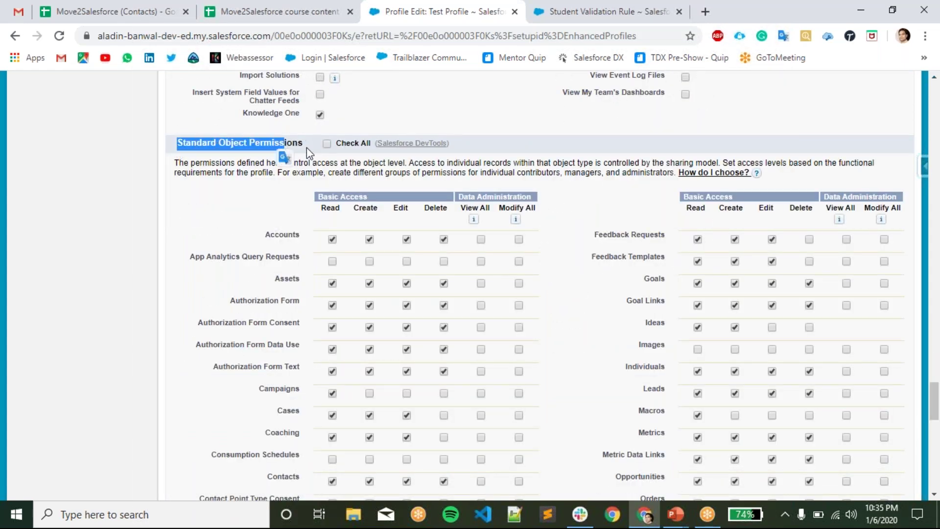
- Remove the Create permission on Accounts in Standard Object Permissions
{"action": "left_click", "coordinate": [307, 148]}
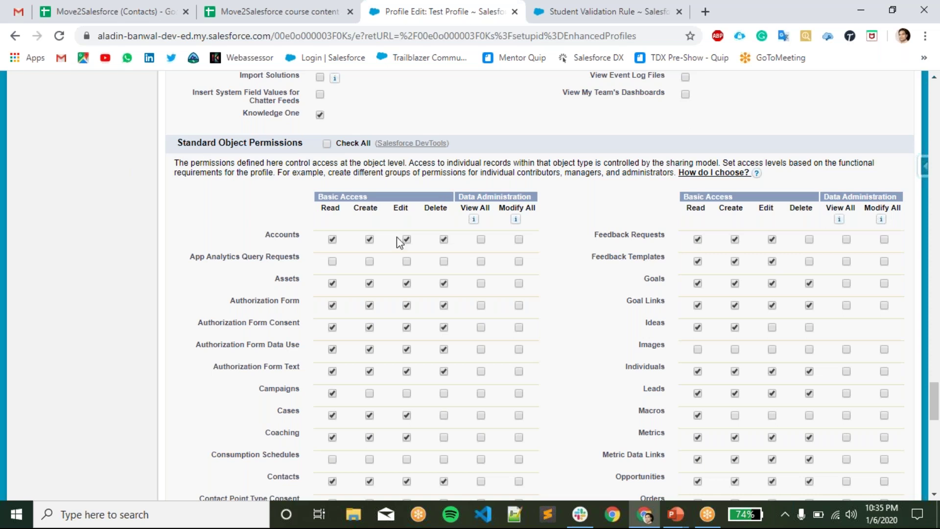
{"action": "scroll", "coordinate": [580, 269], "scroll_direction": "down", "scroll_amount": 2}
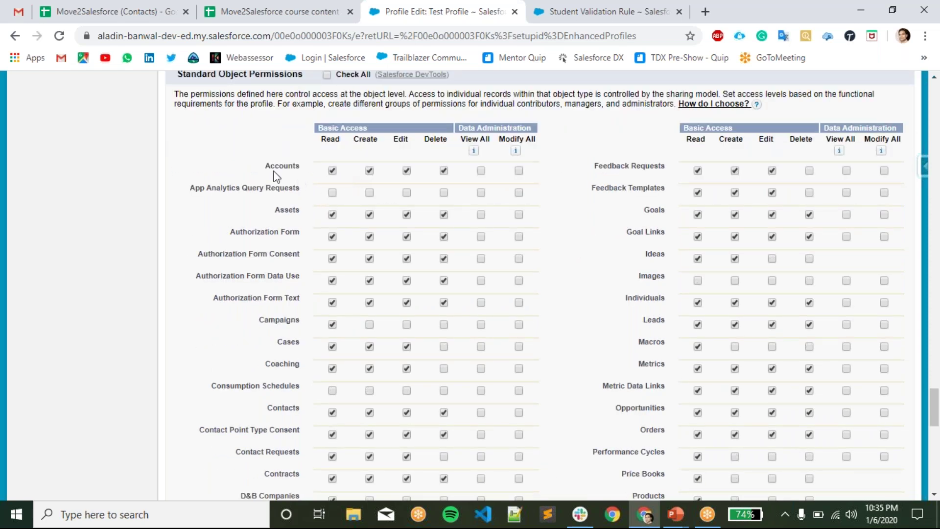
{"action": "left_click_drag", "start_coordinate": [263, 166], "coordinate": [299, 167]}
{"action": "left_click", "coordinate": [420, 164]}
{"action": "left_click_drag", "start_coordinate": [265, 167], "coordinate": [298, 169]}
{"action": "left_click", "coordinate": [316, 157]}
{"action": "left_click", "coordinate": [369, 171]}
- Grant Modify All on Accounts, leaving View All and Modify All without Create
{"action": "left_click_drag", "start_coordinate": [300, 167], "coordinate": [282, 144]}
{"action": "left_click", "coordinate": [282, 143]}
{"action": "double_click", "coordinate": [296, 171]}
{"action": "left_click", "coordinate": [425, 166]}
{"action": "left_click", "coordinate": [519, 170]}
{"action": "left_click", "coordinate": [332, 170]}
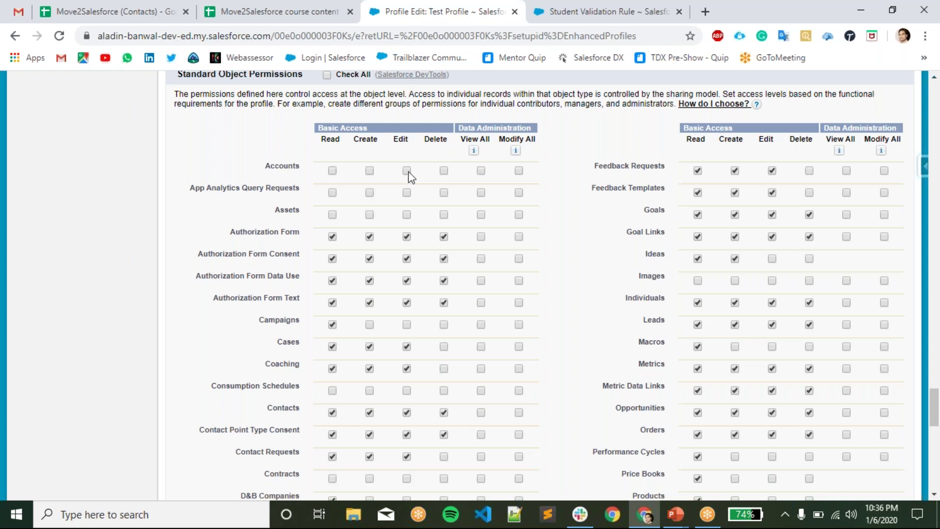
{"action": "left_click", "coordinate": [519, 171]}
{"action": "left_click_drag", "start_coordinate": [368, 158], "coordinate": [370, 172]}
{"action": "left_click", "coordinate": [380, 172]}
- Review the Accounts, App Analytics Query Requests and Assets rows, leaving Assets without access
{"action": "left_click_drag", "start_coordinate": [267, 174], "coordinate": [320, 172]}
{"action": "left_click", "coordinate": [291, 178]}
{"action": "scroll", "coordinate": [599, 294], "scroll_direction": "down", "scroll_amount": 3}
{"action": "scroll", "coordinate": [441, 245], "scroll_direction": "up", "scroll_amount": 3}
{"action": "left_click_drag", "start_coordinate": [192, 190], "coordinate": [298, 216]}
{"action": "left_click", "coordinate": [261, 249]}
{"action": "left_click", "coordinate": [234, 256]}
{"action": "scroll", "coordinate": [257, 322], "scroll_direction": "down", "scroll_amount": 2}
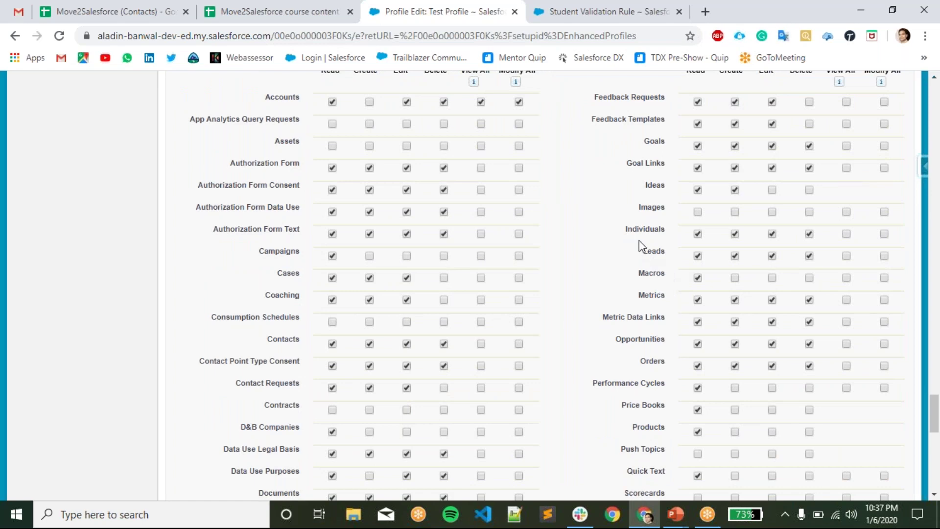
{"action": "scroll", "coordinate": [637, 235], "scroll_direction": "down", "scroll_amount": 8}
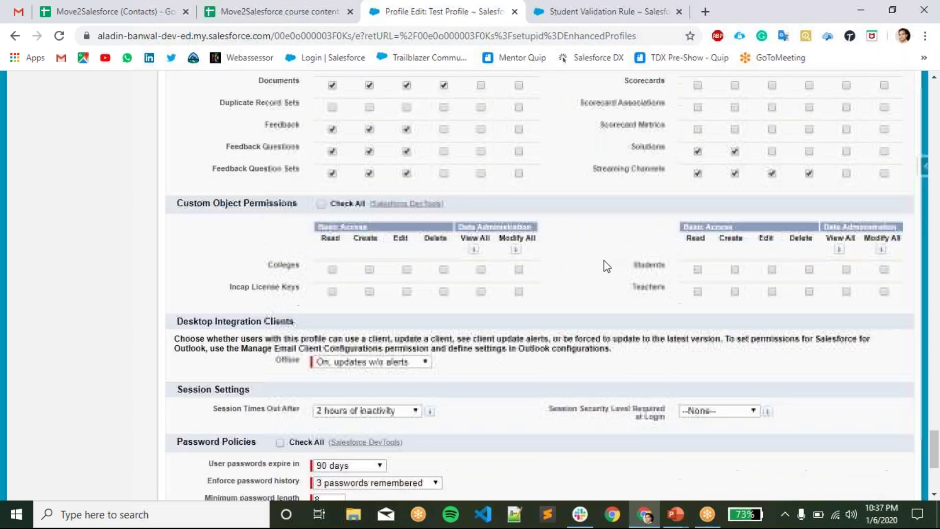
{"action": "scroll", "coordinate": [597, 220], "scroll_direction": "up", "scroll_amount": 4}
{"action": "scroll", "coordinate": [319, 275], "scroll_direction": "up", "scroll_amount": 5}
{"action": "scroll", "coordinate": [399, 267], "scroll_direction": "down", "scroll_amount": 5}
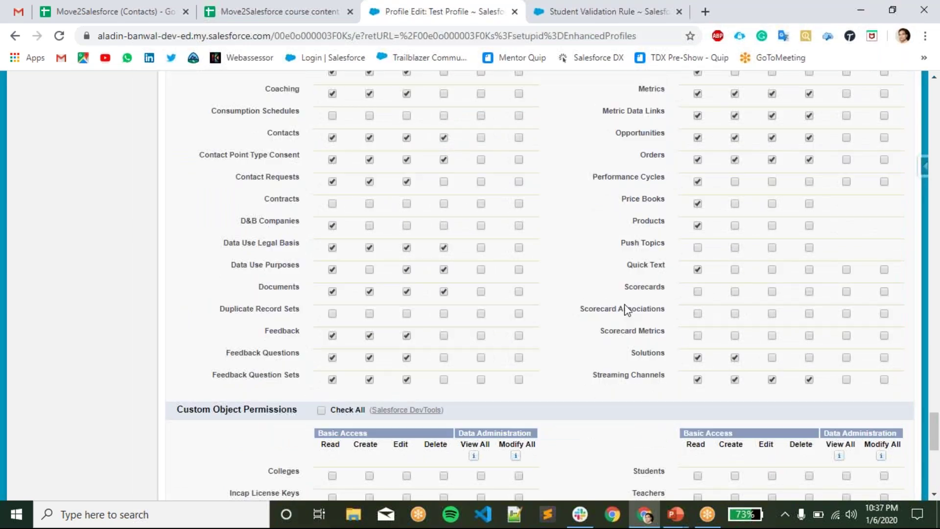
{"action": "left_click_drag", "start_coordinate": [581, 312], "coordinate": [645, 323]}
{"action": "left_click", "coordinate": [641, 345]}
{"action": "scroll", "coordinate": [640, 353], "scroll_direction": "down", "scroll_amount": 3}
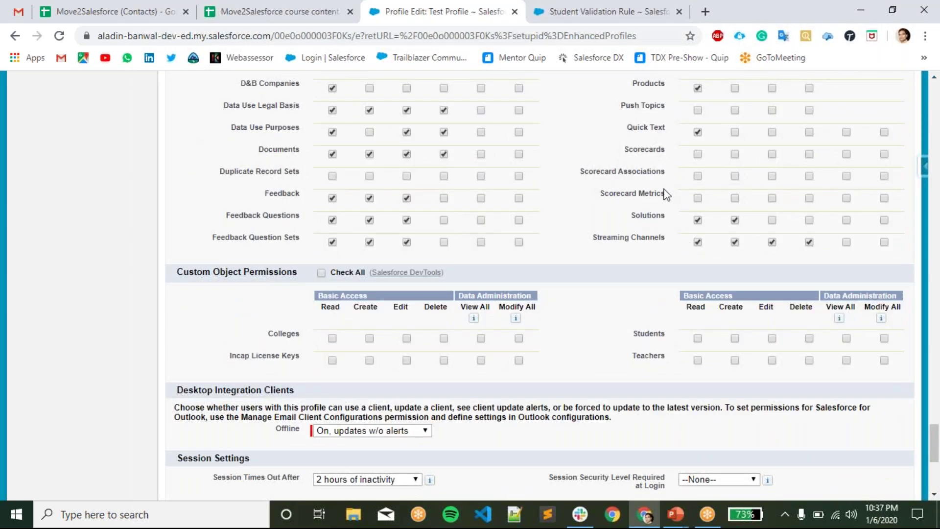
{"action": "scroll", "coordinate": [662, 182], "scroll_direction": "up", "scroll_amount": 3}
{"action": "scroll", "coordinate": [655, 230], "scroll_direction": "down", "scroll_amount": 4}
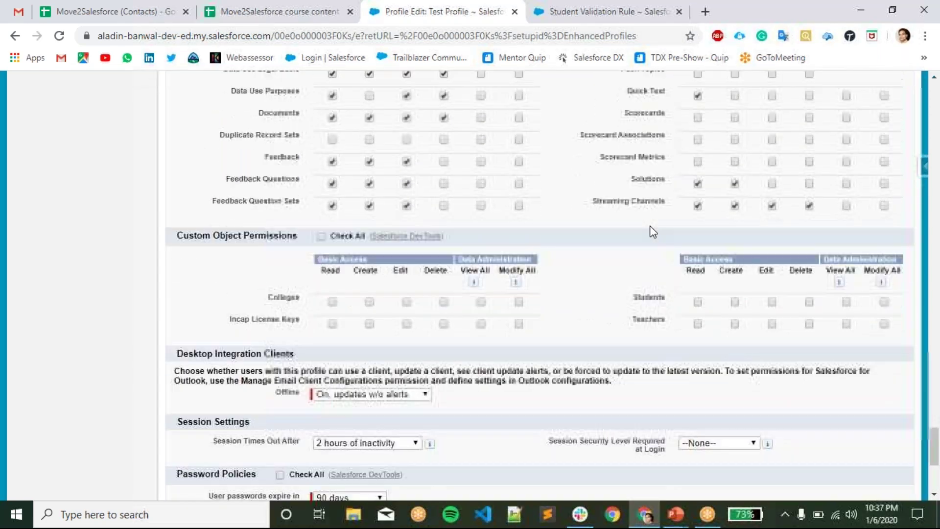
{"action": "scroll", "coordinate": [653, 232], "scroll_direction": "down", "scroll_amount": 2}
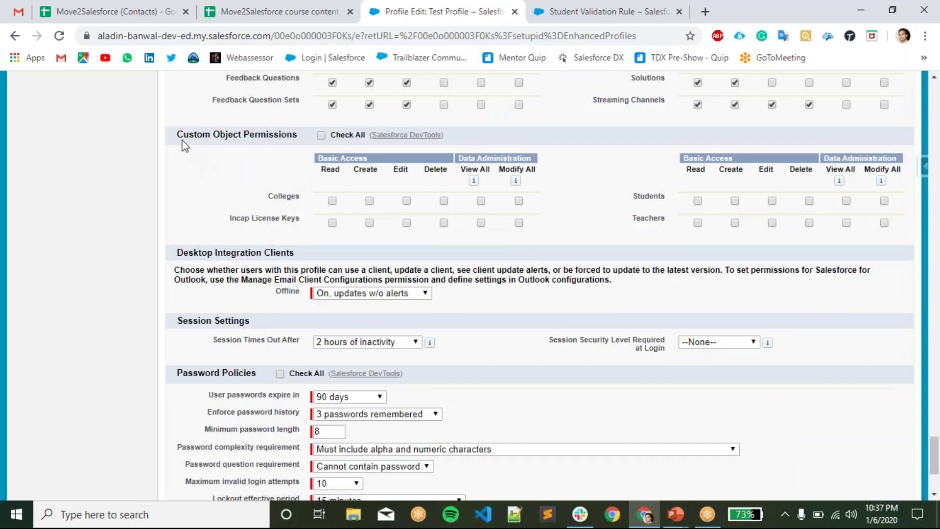
{"action": "left_click_drag", "start_coordinate": [176, 134], "coordinate": [287, 135]}
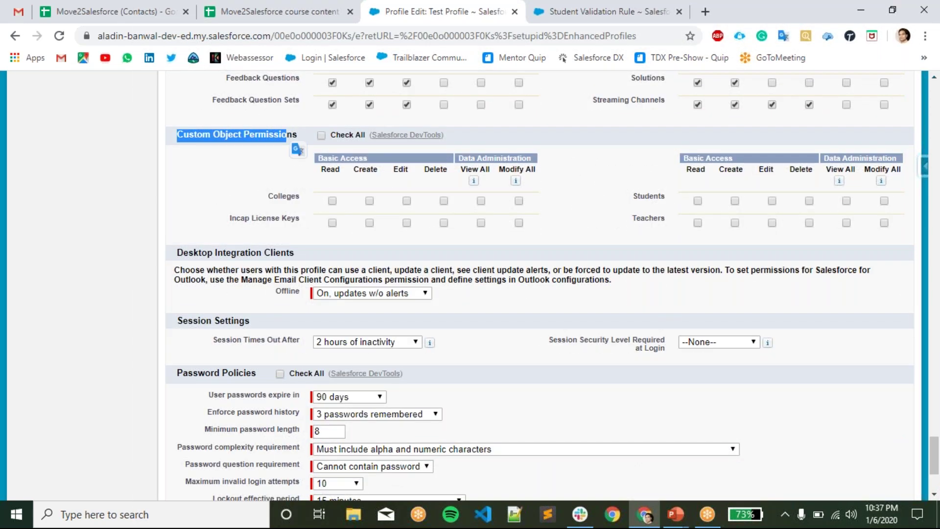
{"action": "left_click", "coordinate": [303, 133]}
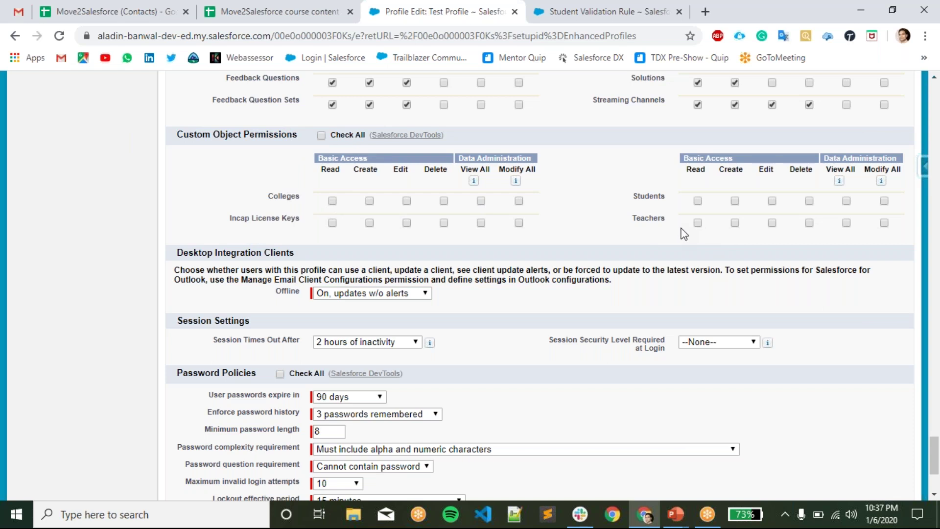
{"action": "left_click_drag", "start_coordinate": [211, 229], "coordinate": [300, 221]}
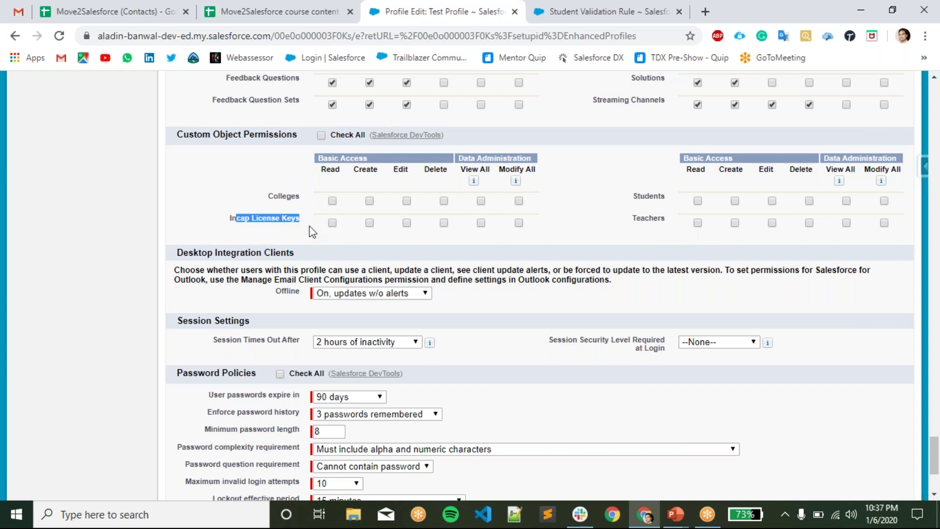
{"action": "left_click", "coordinate": [395, 240]}
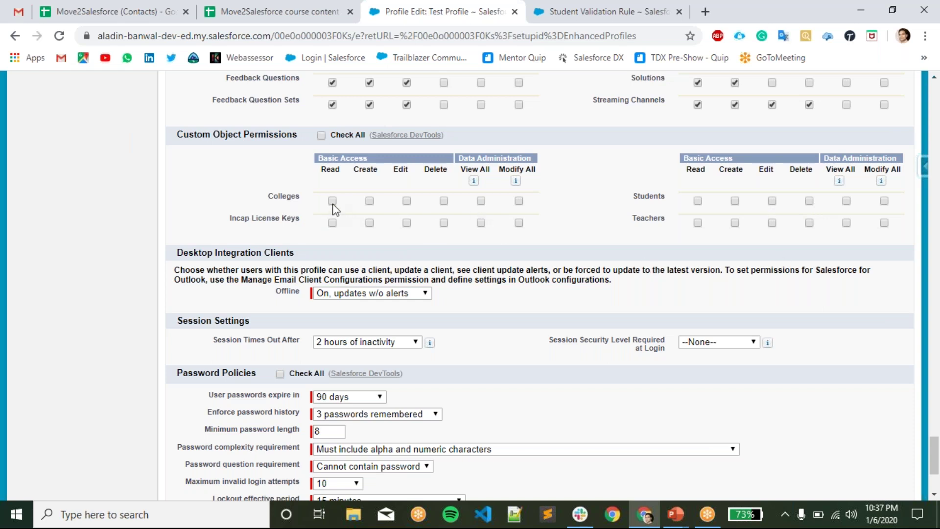
- Tick Read, Create, Edit, Delete, View All and Modify All for Colleges
{"action": "left_click", "coordinate": [332, 201]}
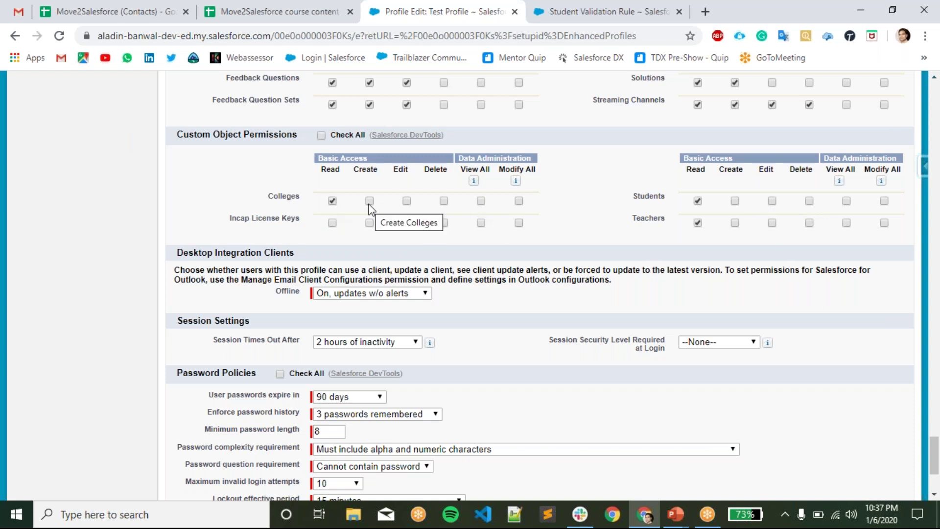
{"action": "left_click", "coordinate": [332, 202]}
{"action": "left_click", "coordinate": [333, 202]}
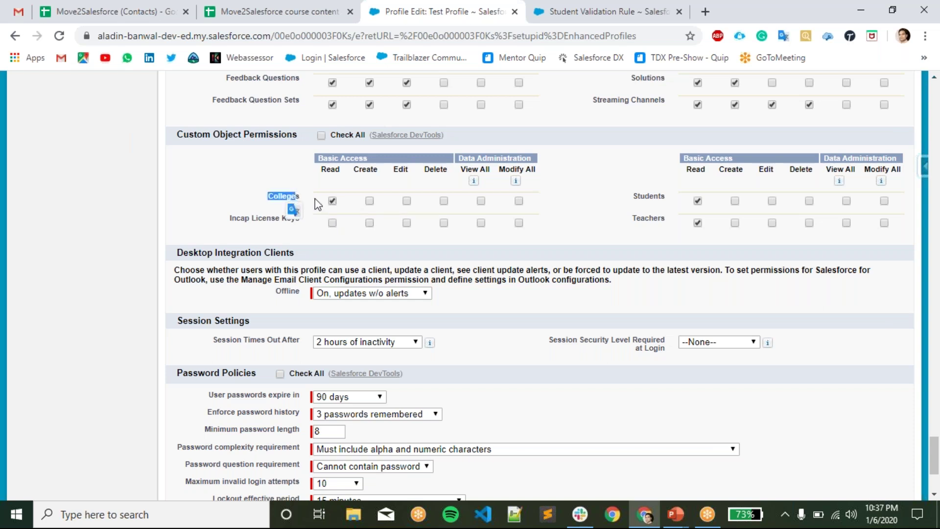
{"action": "left_click", "coordinate": [370, 201]}
{"action": "left_click", "coordinate": [407, 201]}
{"action": "left_click", "coordinate": [442, 201]}
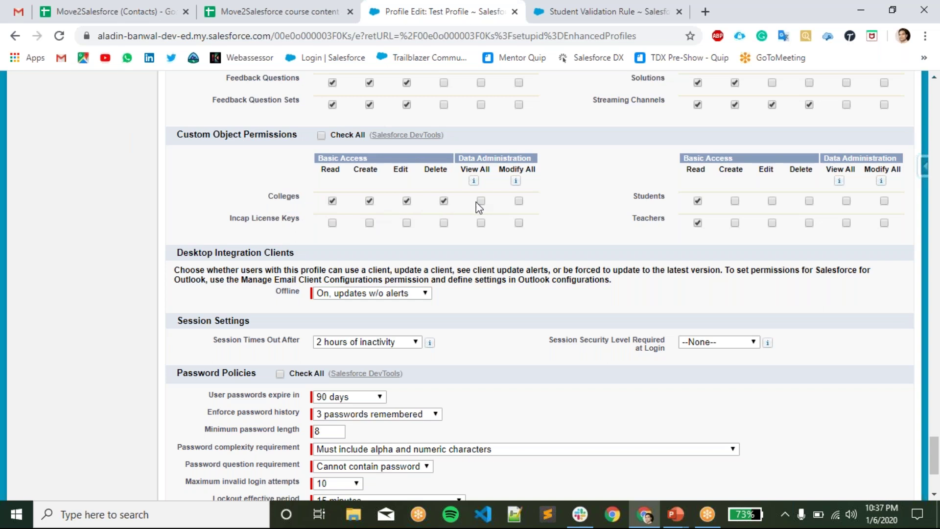
{"action": "left_click", "coordinate": [481, 201]}
{"action": "left_click", "coordinate": [519, 201]}
- Clear Colleges' Delete, Edit, Create and View All, keeping Read on Colleges, Students and Teachers
{"action": "left_click", "coordinate": [444, 201]}
{"action": "left_click", "coordinate": [408, 202]}
{"action": "left_click", "coordinate": [369, 202]}
{"action": "left_click", "coordinate": [480, 201]}
{"action": "left_click", "coordinate": [698, 224]}
{"action": "left_click", "coordinate": [333, 201]}
{"action": "left_click_drag", "start_coordinate": [642, 198], "coordinate": [661, 198]}
{"action": "left_click", "coordinate": [661, 242]}
{"action": "left_click_drag", "start_coordinate": [620, 201], "coordinate": [664, 200]}
{"action": "left_click", "coordinate": [637, 238]}
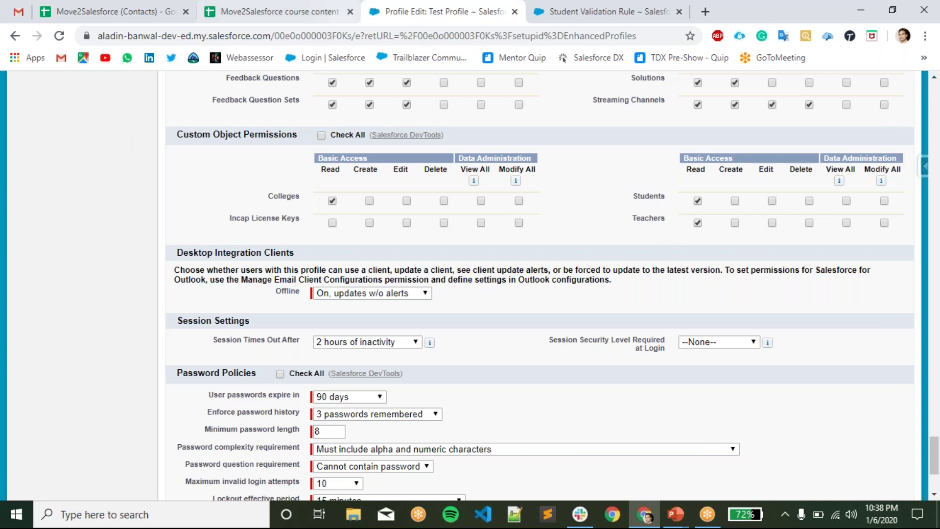
- Open the first recent student from the Students tab and review its Colleges related list
{"action": "left_click", "coordinate": [621, 18]}
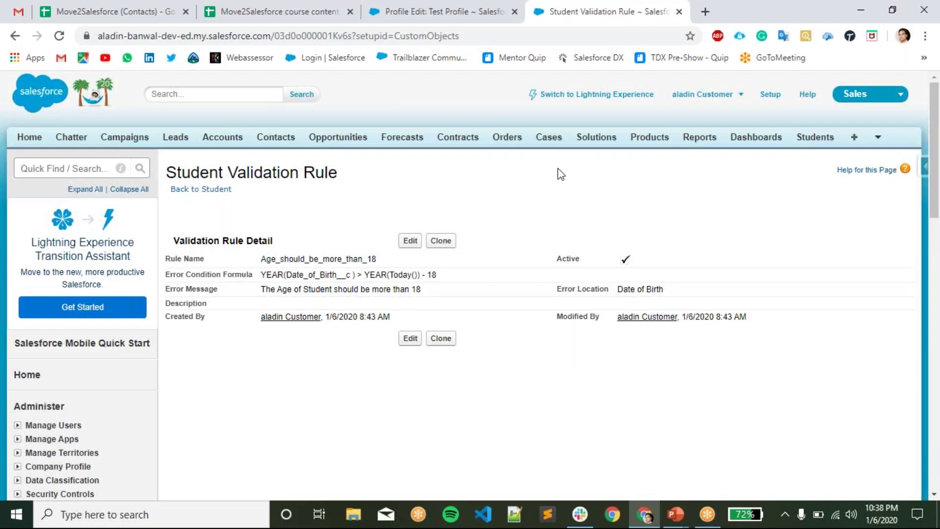
{"action": "left_click", "coordinate": [798, 138]}
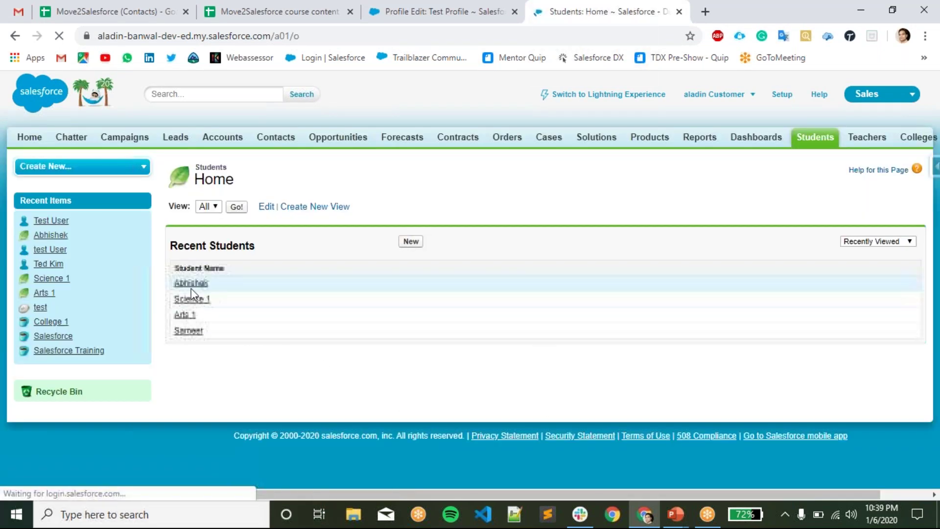
{"action": "left_click", "coordinate": [191, 286]}
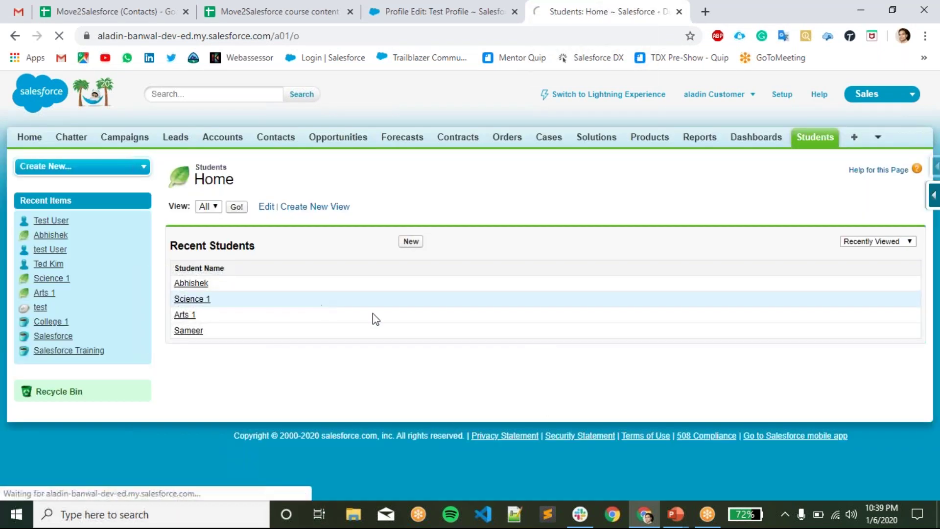
{"action": "scroll", "coordinate": [419, 347], "scroll_direction": "down", "scroll_amount": 3}
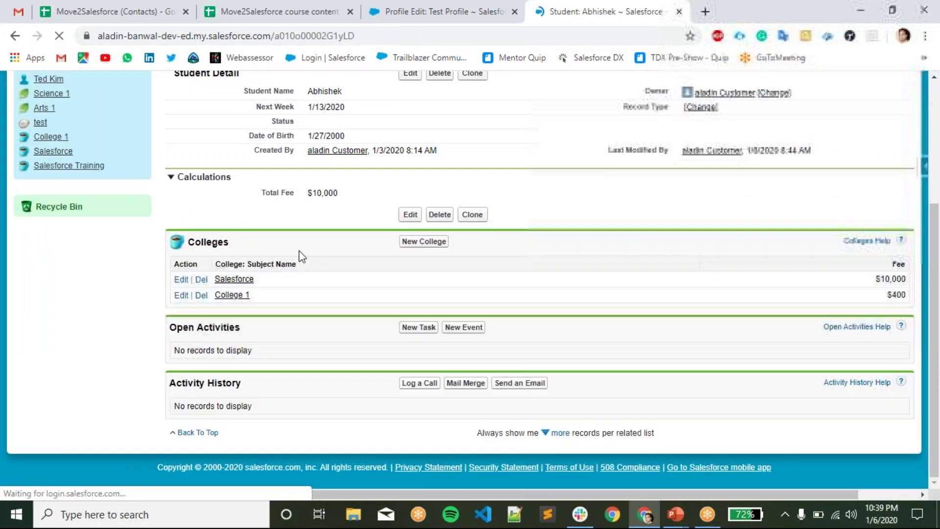
{"action": "scroll", "coordinate": [307, 246], "scroll_direction": "up", "scroll_amount": 2}
{"action": "scroll", "coordinate": [307, 246], "scroll_direction": "up", "scroll_amount": 1}
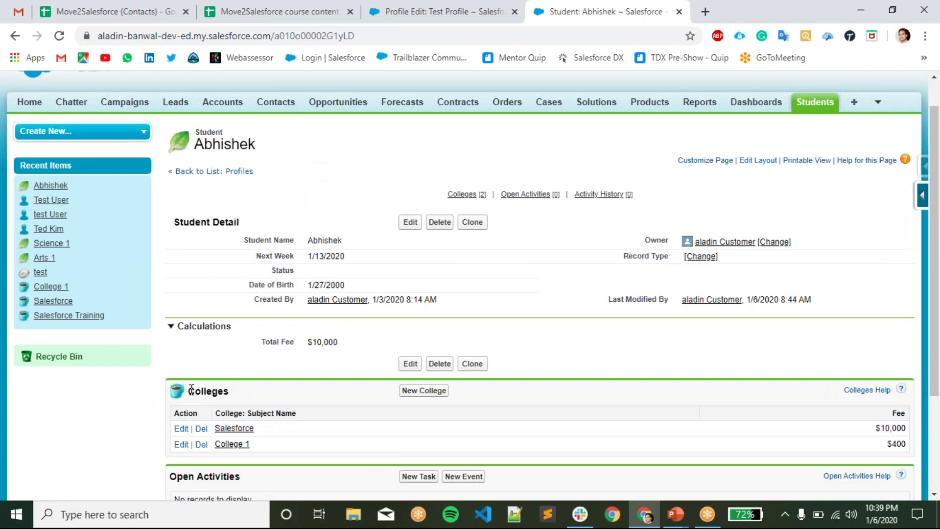
{"action": "left_click_drag", "start_coordinate": [189, 390], "coordinate": [234, 398]}
{"action": "left_click", "coordinate": [301, 386]}
{"action": "left_click_drag", "start_coordinate": [255, 146], "coordinate": [202, 132]}
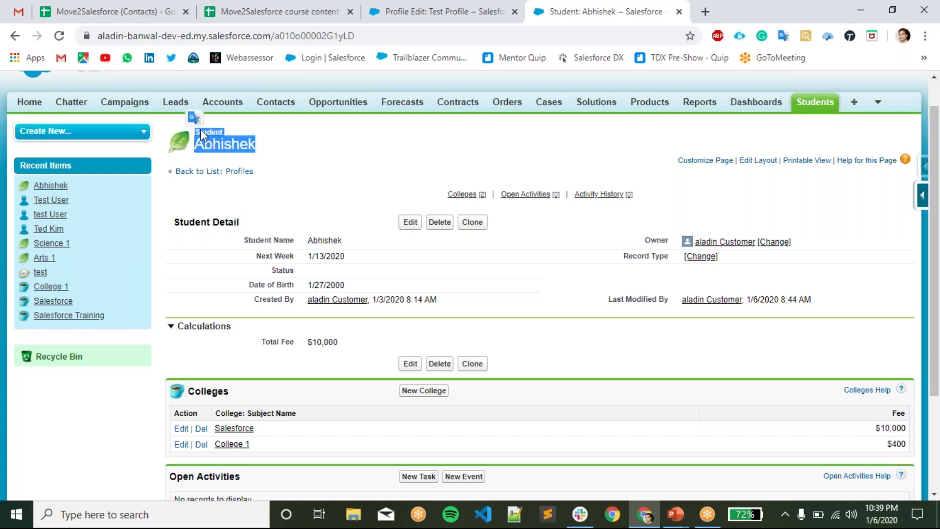
{"action": "left_click", "coordinate": [334, 163]}
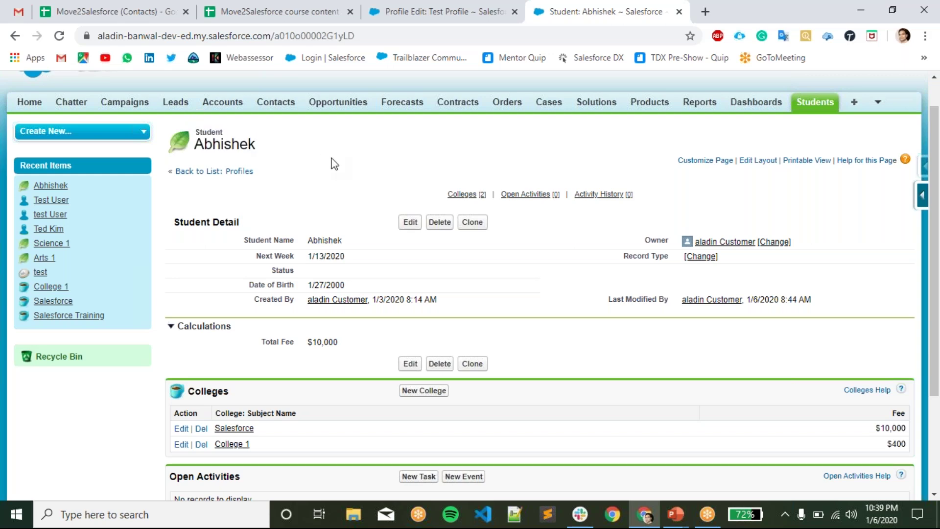
- Back on Test Profile's edit page, tick Modify All for Students
{"action": "left_click", "coordinate": [471, 17]}
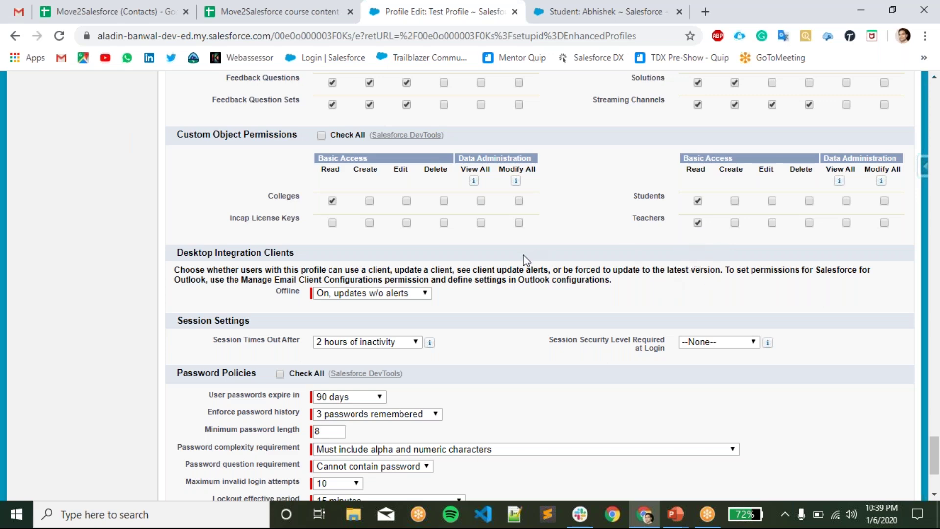
{"action": "scroll", "coordinate": [533, 245], "scroll_direction": "down", "scroll_amount": 2}
{"action": "left_click", "coordinate": [885, 132]}
- Tick Modify All for Colleges and Incap License Keys, leaving Offline updates at On, w/o alerts
{"action": "left_click", "coordinate": [519, 133]}
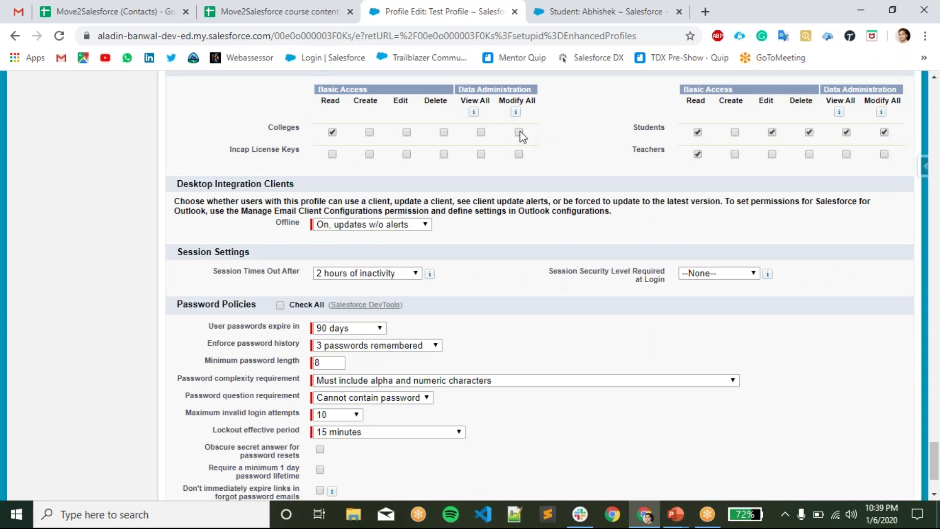
{"action": "left_click", "coordinate": [519, 154]}
{"action": "left_click", "coordinate": [392, 224]}
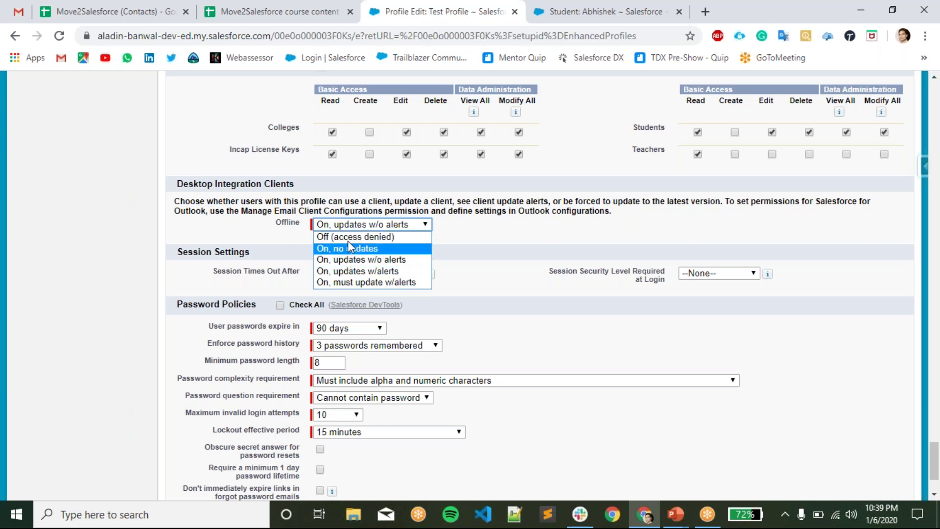
{"action": "left_click_drag", "start_coordinate": [175, 202], "coordinate": [544, 225]}
{"action": "left_click", "coordinate": [544, 228]}
{"action": "scroll", "coordinate": [490, 266], "scroll_direction": "down", "scroll_amount": 1}
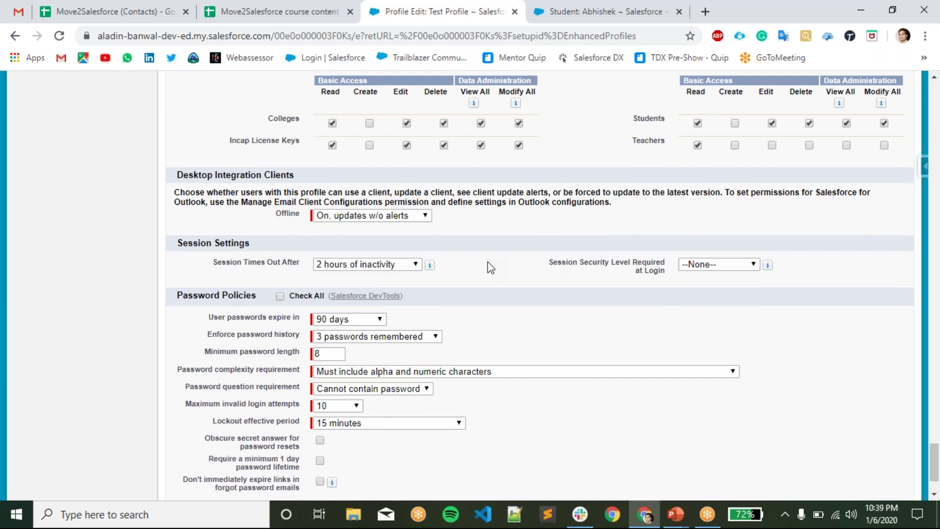
{"action": "left_click_drag", "start_coordinate": [192, 183], "coordinate": [279, 195]}
{"action": "left_click", "coordinate": [472, 242]}
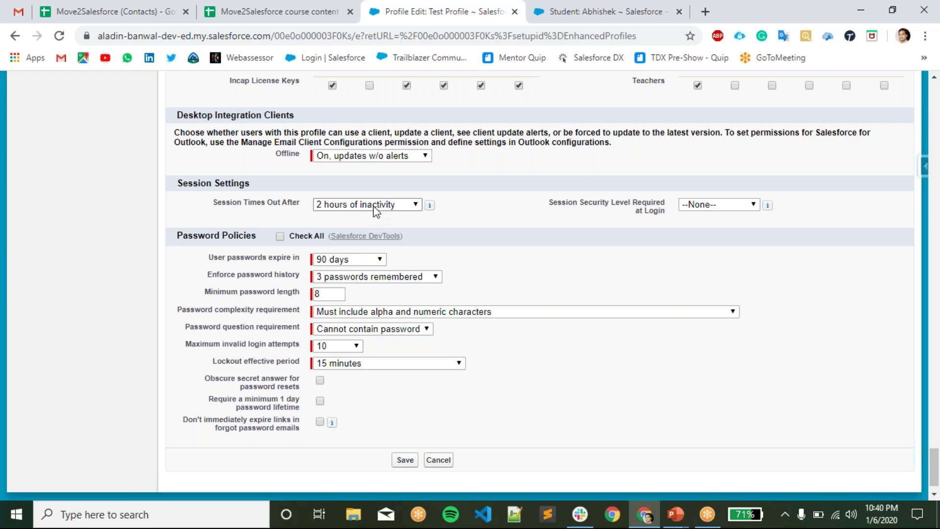
{"action": "left_click", "coordinate": [373, 206]}
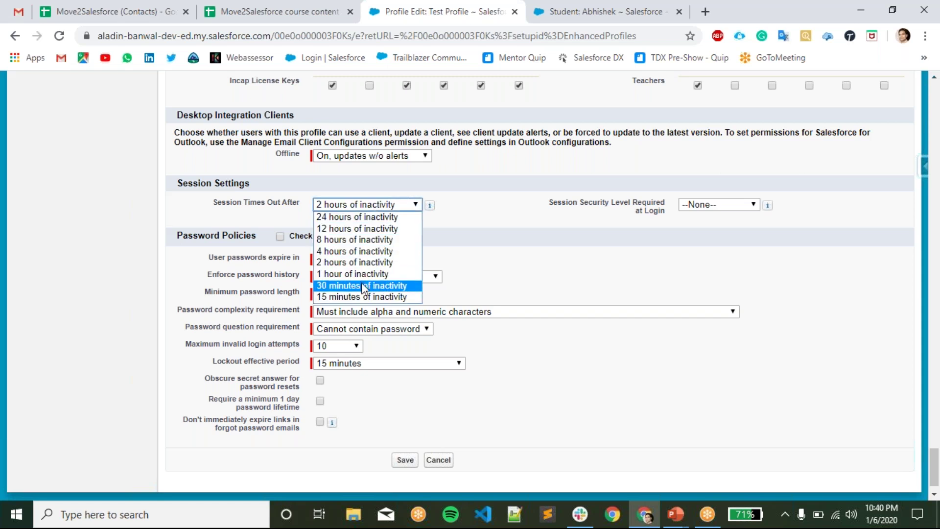
{"action": "left_click", "coordinate": [490, 294]}
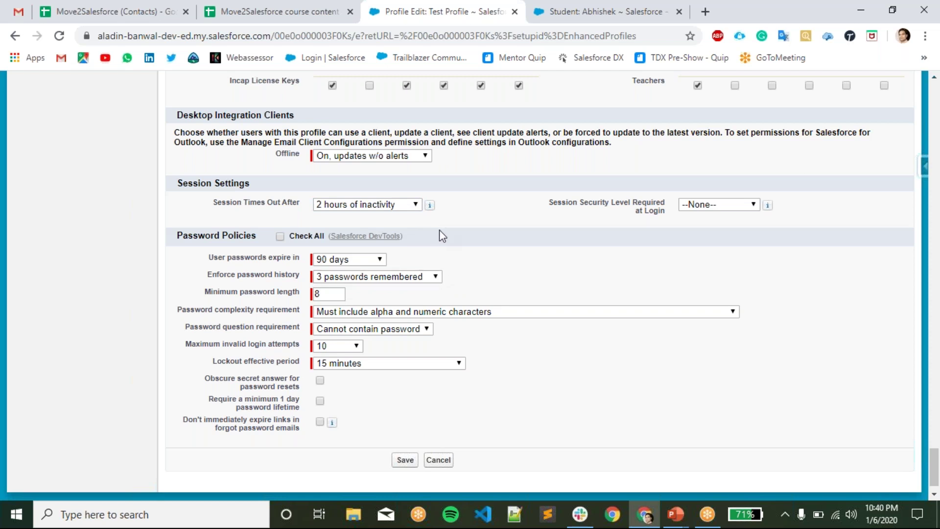
{"action": "left_click", "coordinate": [402, 212]}
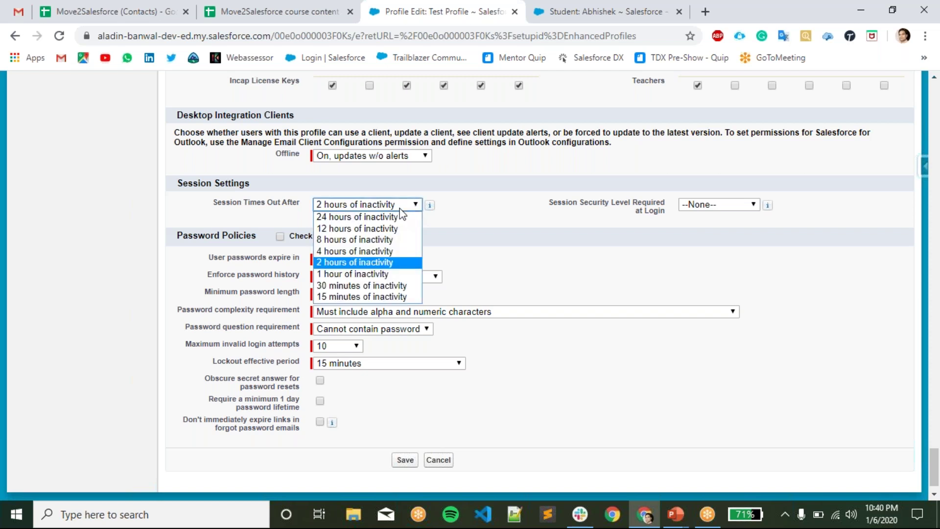
{"action": "left_click", "coordinate": [378, 263]}
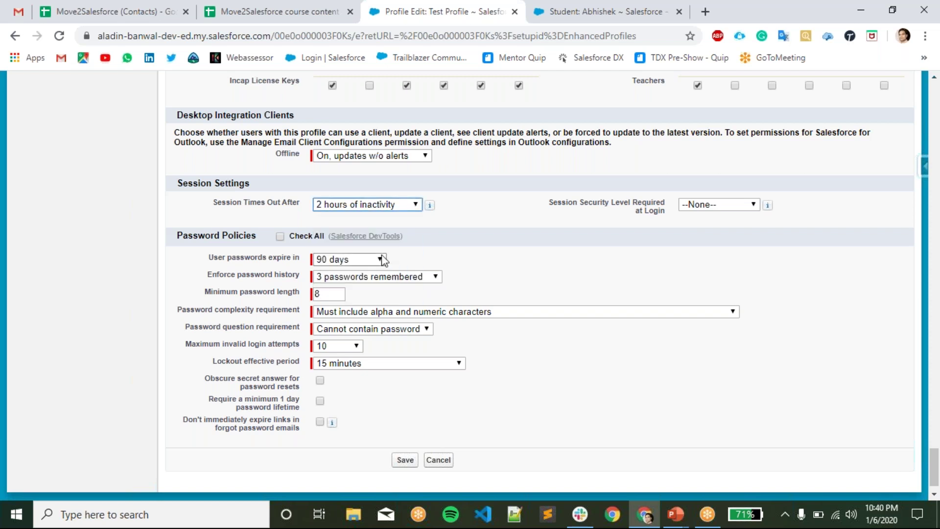
{"action": "left_click", "coordinate": [414, 205]}
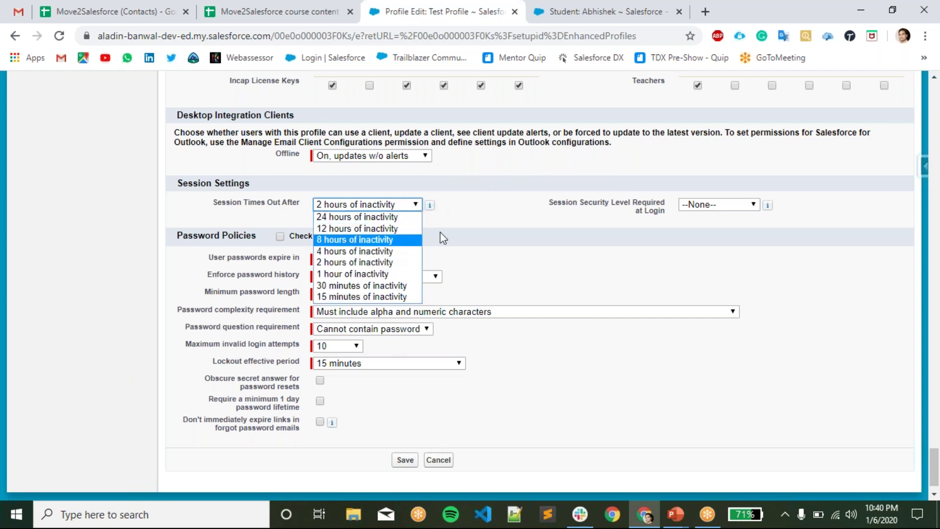
{"action": "left_click", "coordinate": [662, 238]}
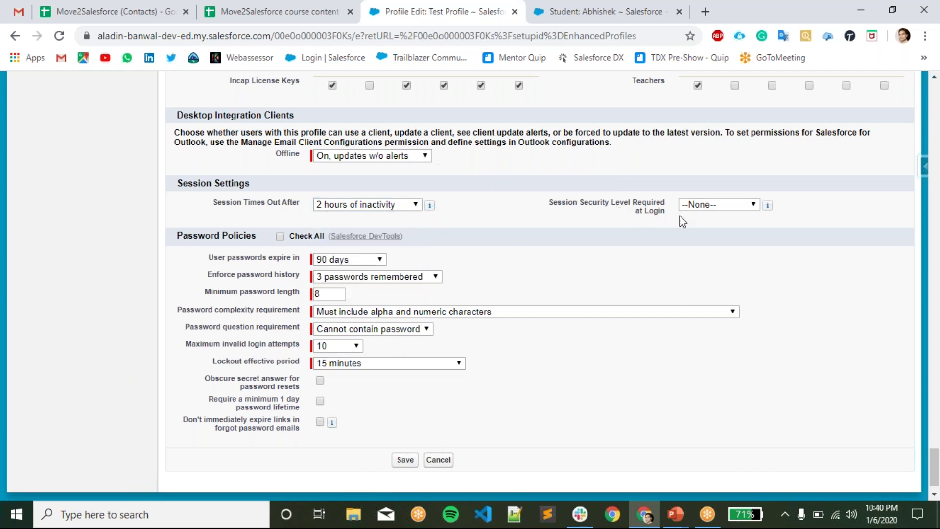
{"action": "left_click", "coordinate": [718, 206]}
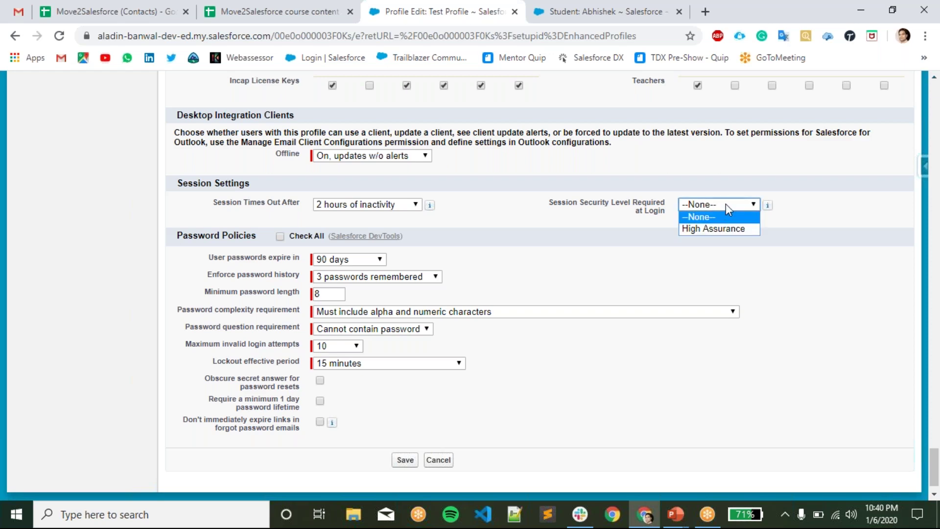
{"action": "left_click", "coordinate": [814, 236]}
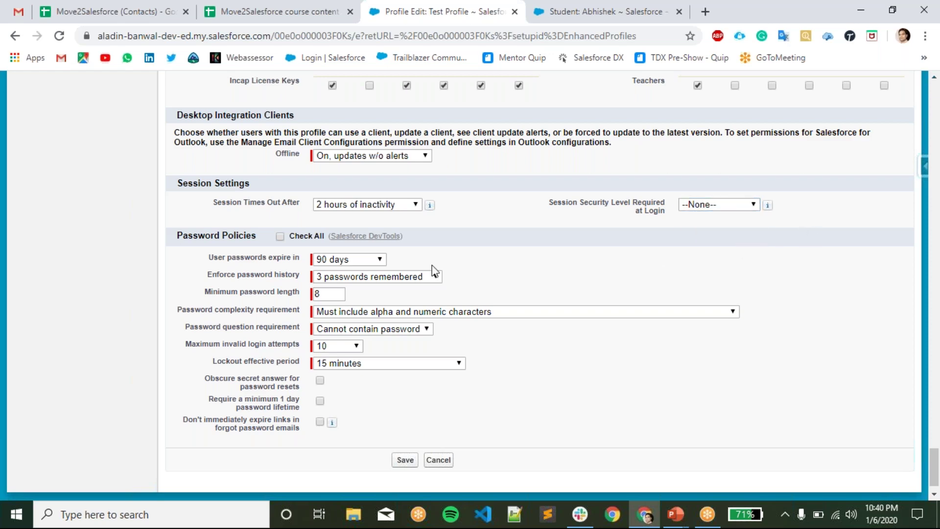
{"action": "scroll", "coordinate": [436, 264], "scroll_direction": "down", "scroll_amount": 1}
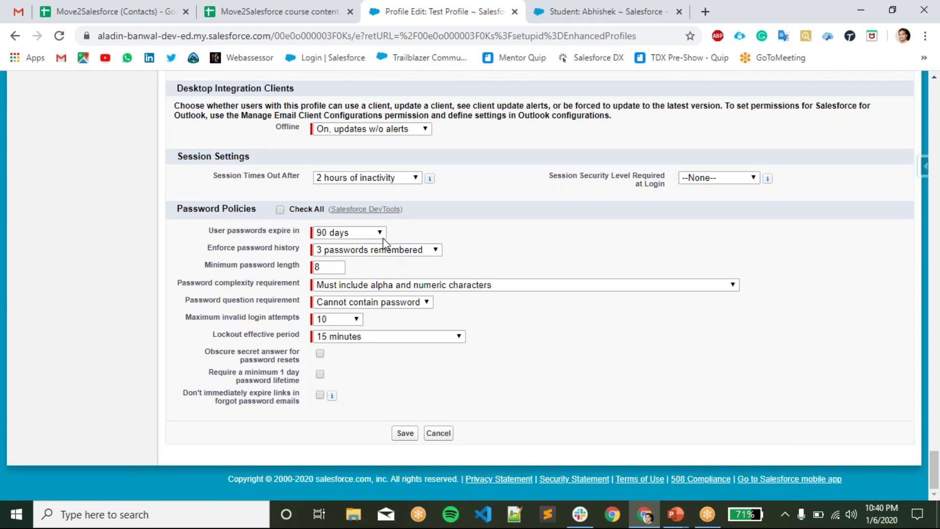
{"action": "left_click", "coordinate": [348, 234]}
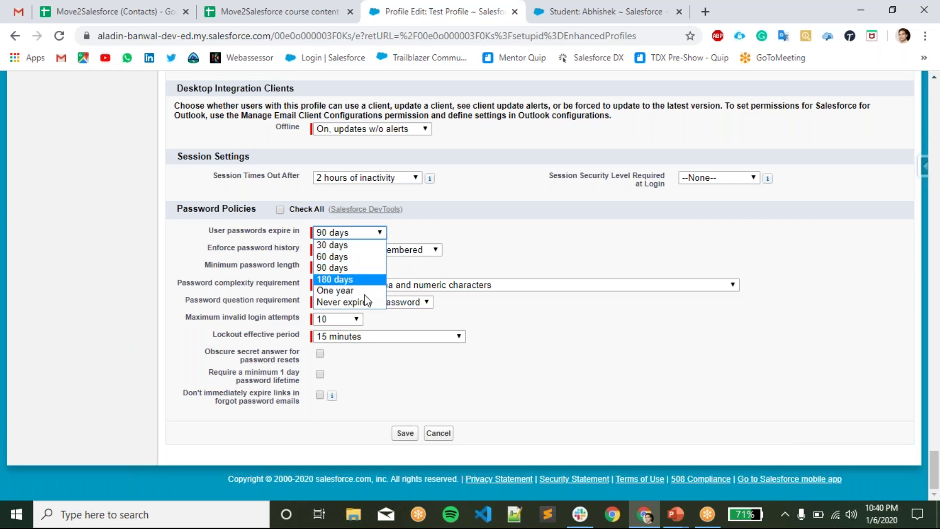
{"action": "left_click", "coordinate": [517, 220]}
{"action": "left_click", "coordinate": [341, 250]}
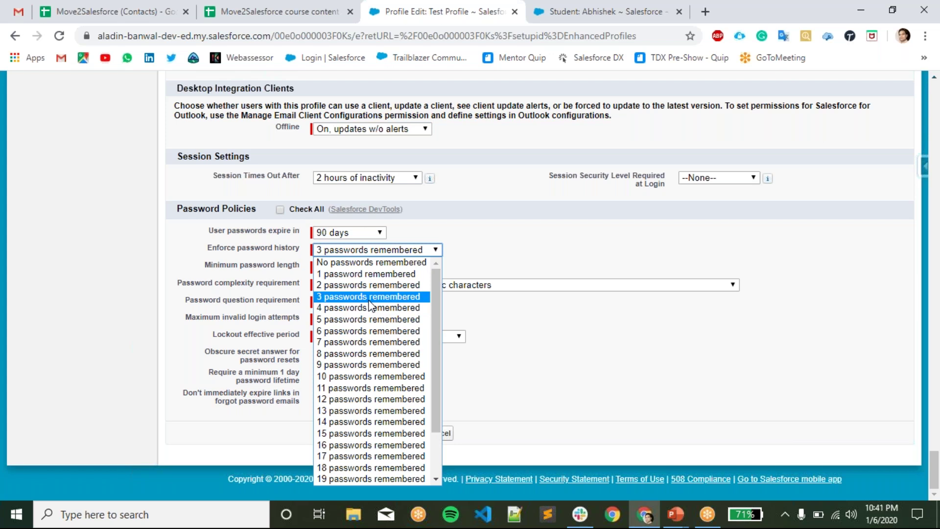
{"action": "left_click", "coordinate": [391, 297]}
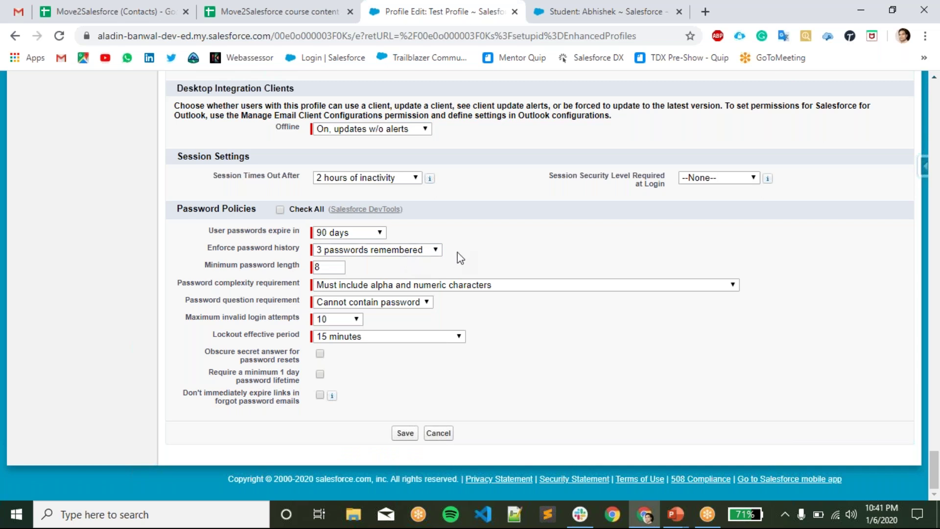
{"action": "left_click", "coordinate": [261, 267]}
{"action": "left_click", "coordinate": [397, 272]}
{"action": "left_click", "coordinate": [380, 289]}
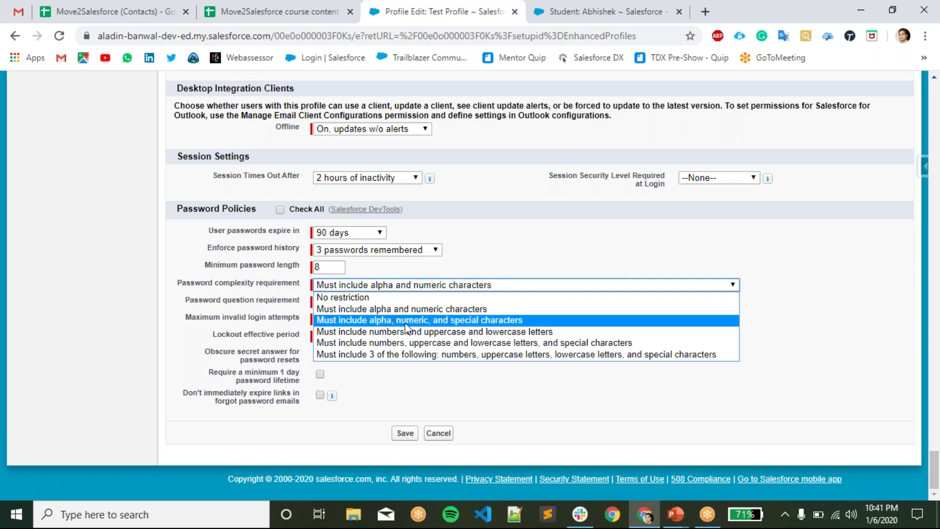
{"action": "left_click", "coordinate": [540, 255]}
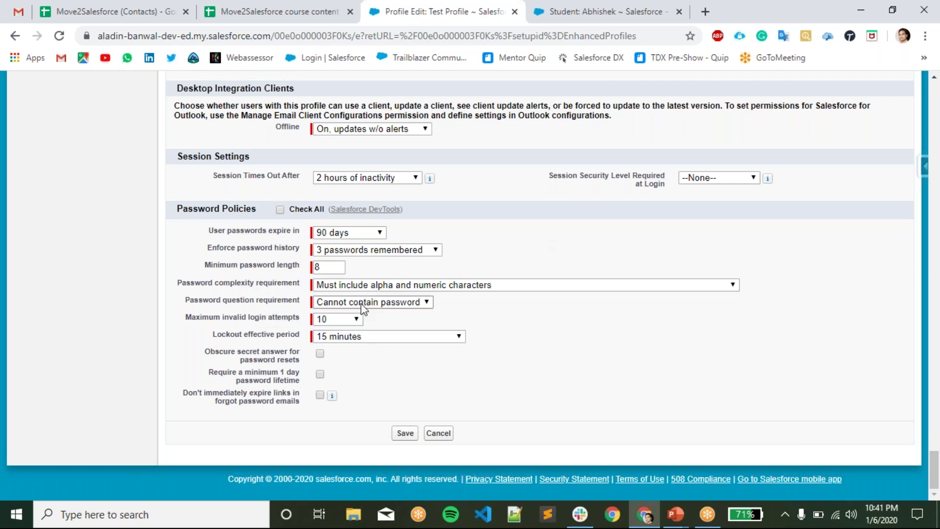
{"action": "left_click", "coordinate": [362, 304]}
{"action": "left_click", "coordinate": [500, 326]}
{"action": "left_click", "coordinate": [340, 319]}
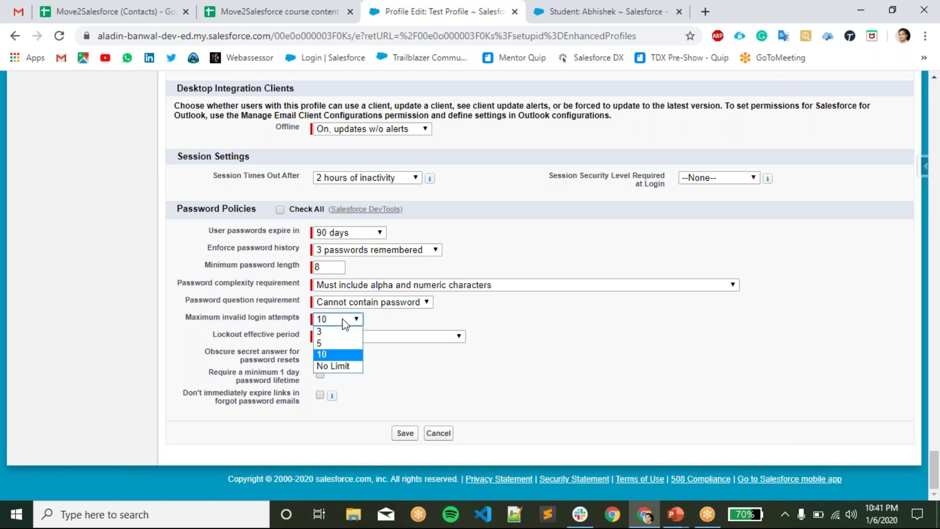
{"action": "left_click", "coordinate": [355, 355]}
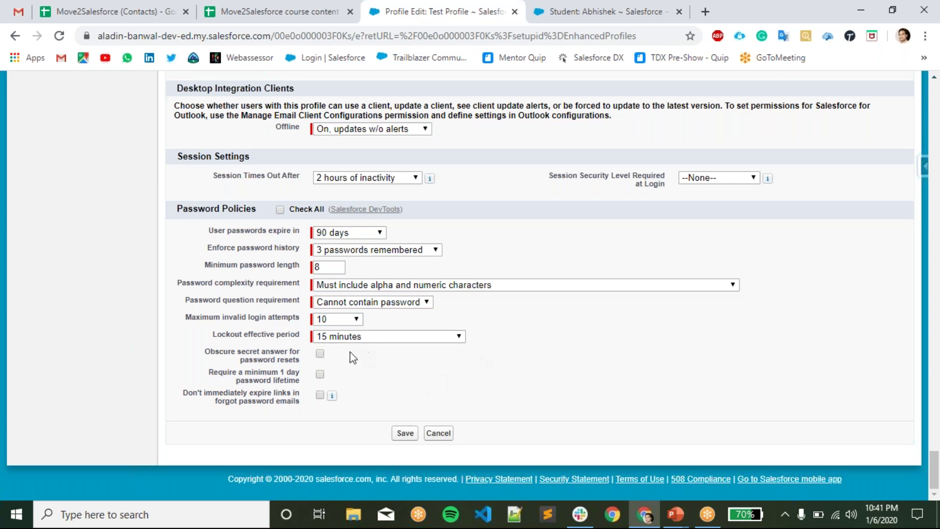
{"action": "left_click", "coordinate": [368, 337]}
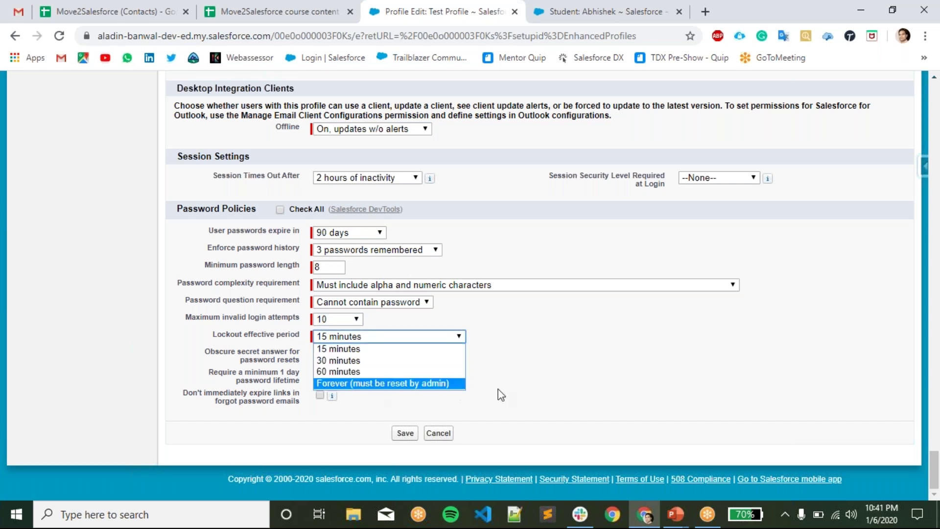
{"action": "left_click", "coordinate": [313, 416]}
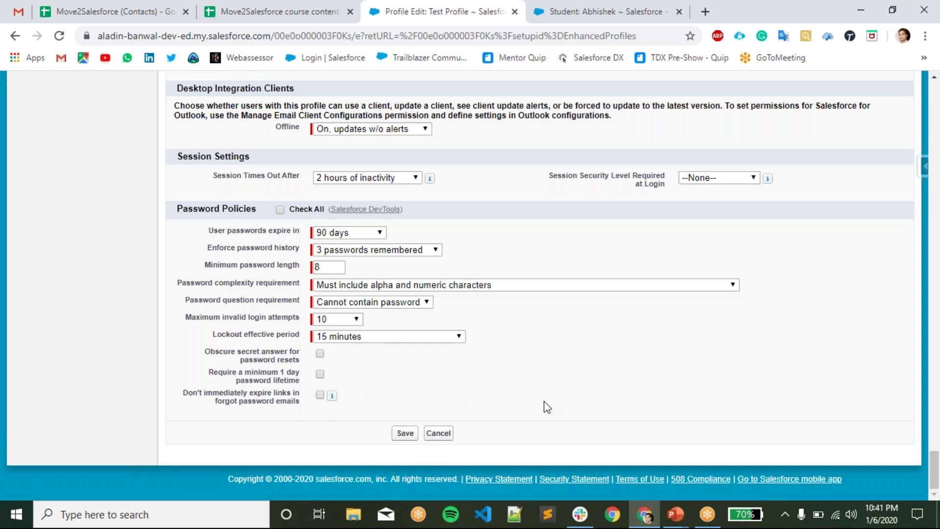
{"action": "scroll", "coordinate": [567, 401], "scroll_direction": "up", "scroll_amount": 15}
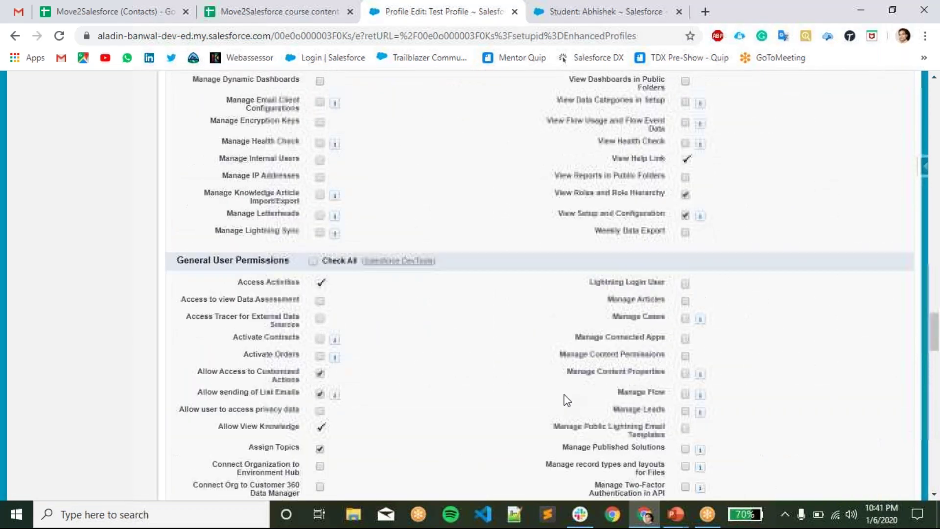
{"action": "scroll", "coordinate": [566, 399], "scroll_direction": "up", "scroll_amount": 12}
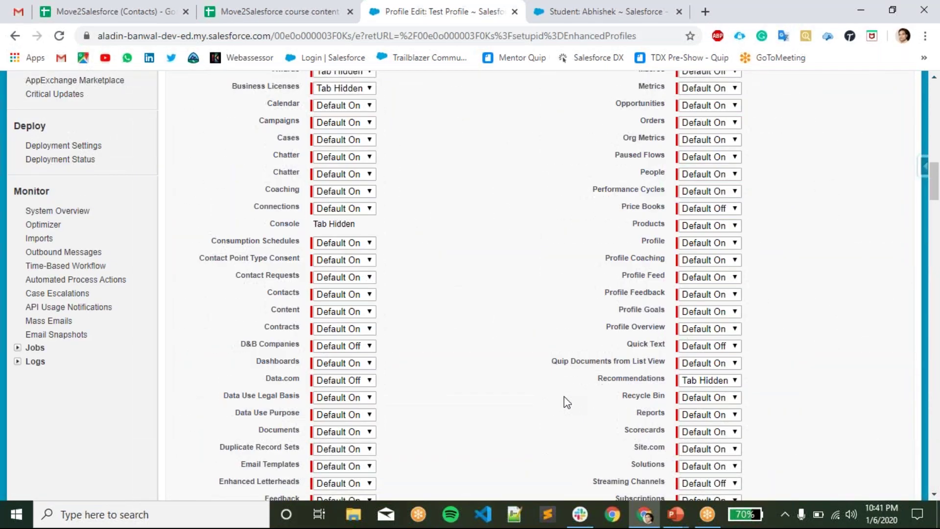
{"action": "scroll", "coordinate": [567, 402], "scroll_direction": "up", "scroll_amount": 2}
{"action": "left_click_drag", "start_coordinate": [182, 258], "coordinate": [231, 260]}
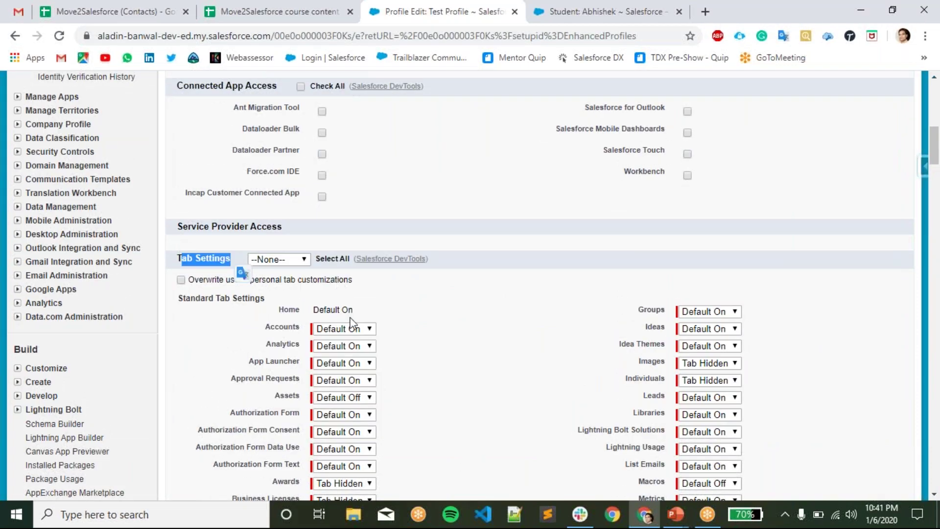
{"action": "left_click", "coordinate": [355, 335]}
{"action": "left_click", "coordinate": [507, 240]}
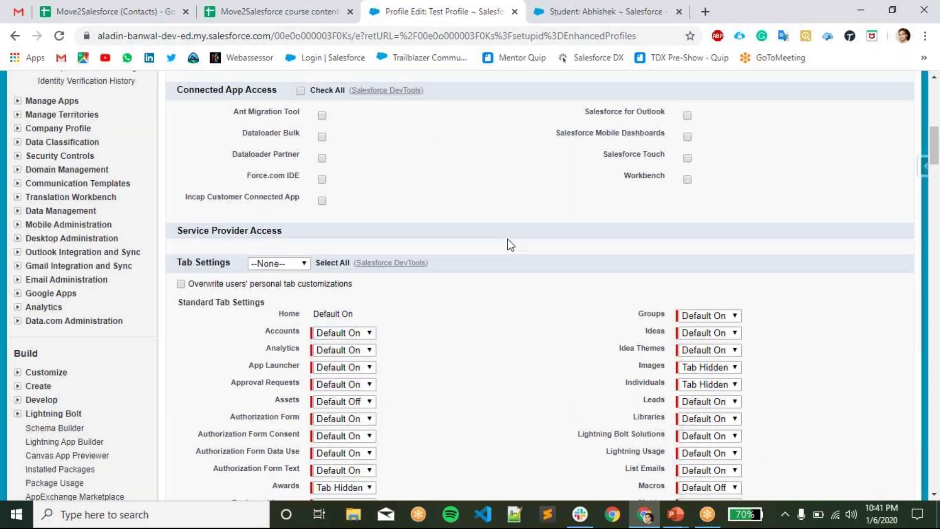
{"action": "scroll", "coordinate": [477, 332], "scroll_direction": "up", "scroll_amount": 6}
{"action": "scroll", "coordinate": [478, 332], "scroll_direction": "up", "scroll_amount": 5}
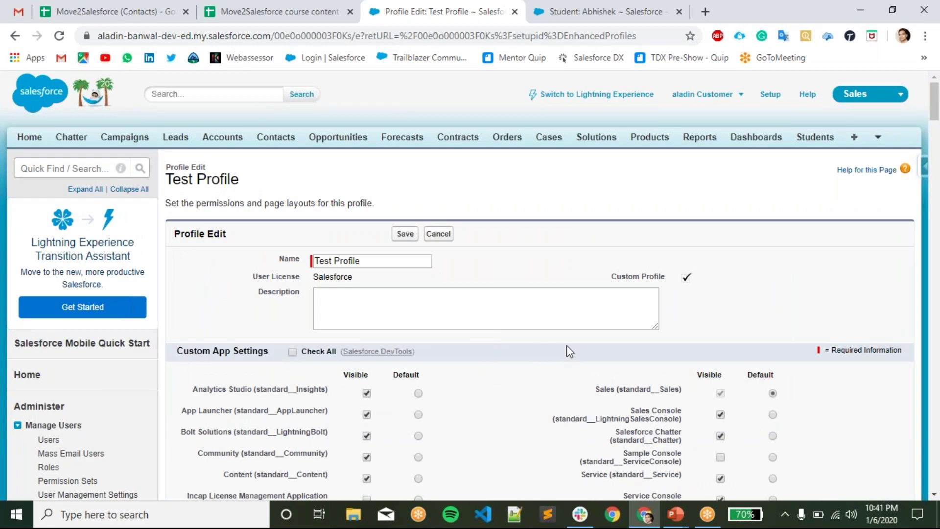
{"action": "scroll", "coordinate": [568, 351], "scroll_direction": "down", "scroll_amount": 1}
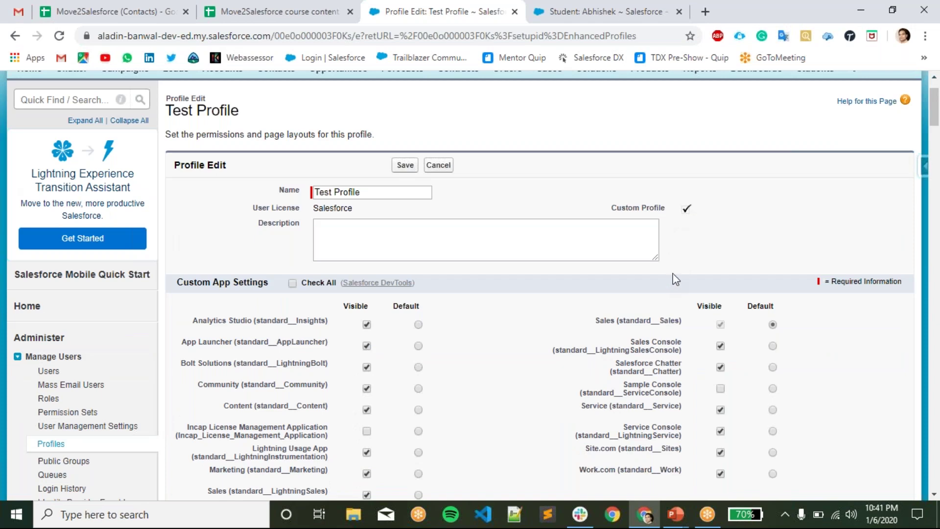
{"action": "scroll", "coordinate": [678, 220], "scroll_direction": "down", "scroll_amount": 1}
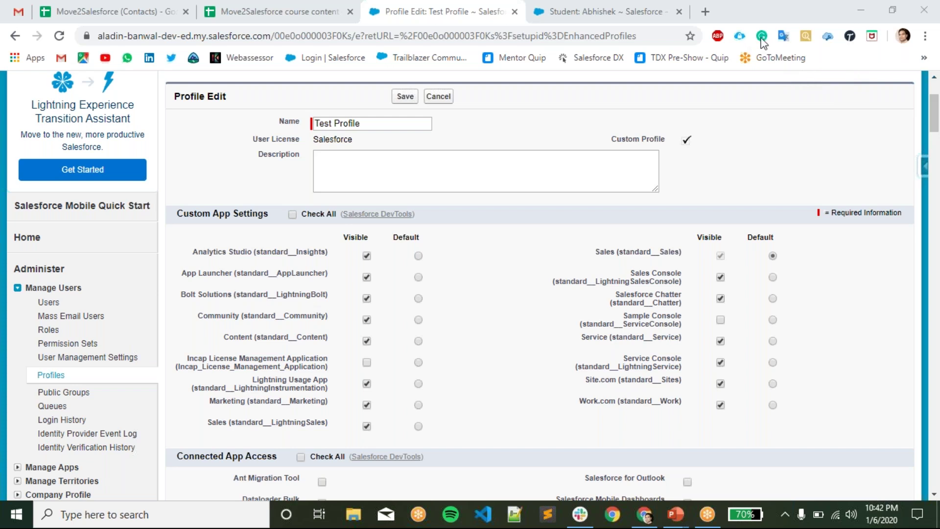
{"action": "left_click", "coordinate": [606, 310]}
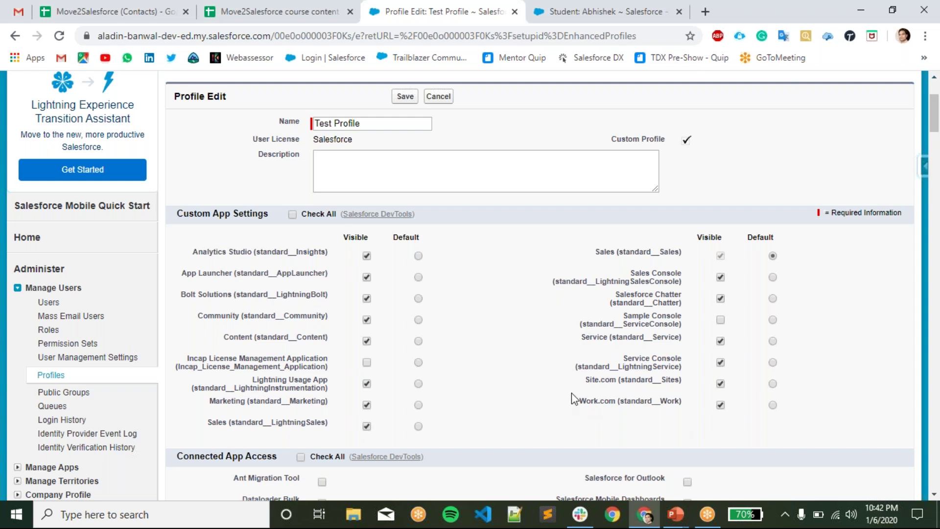
{"action": "key", "text": "alt+Tab"}
{"action": "key", "text": "alt+Tab"}
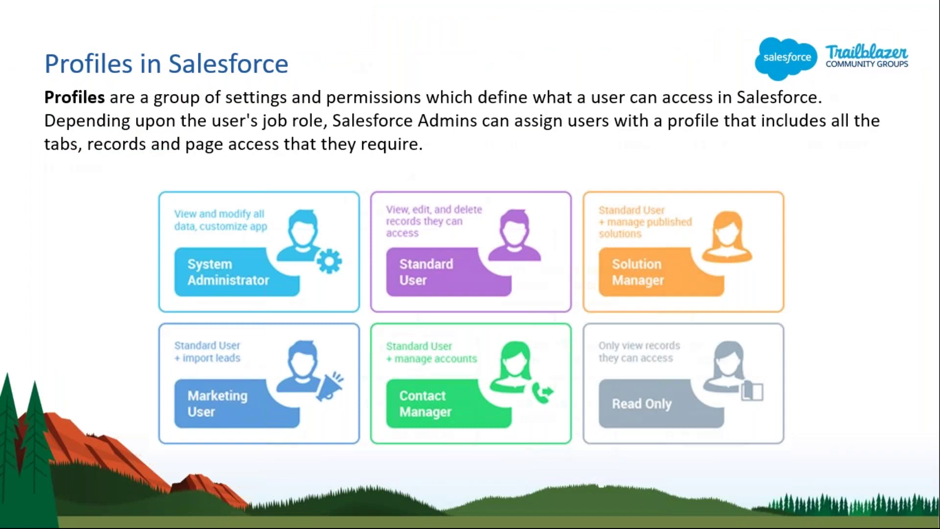
{"action": "key", "text": "Right"}
{"action": "key", "text": "alt+Tab"}
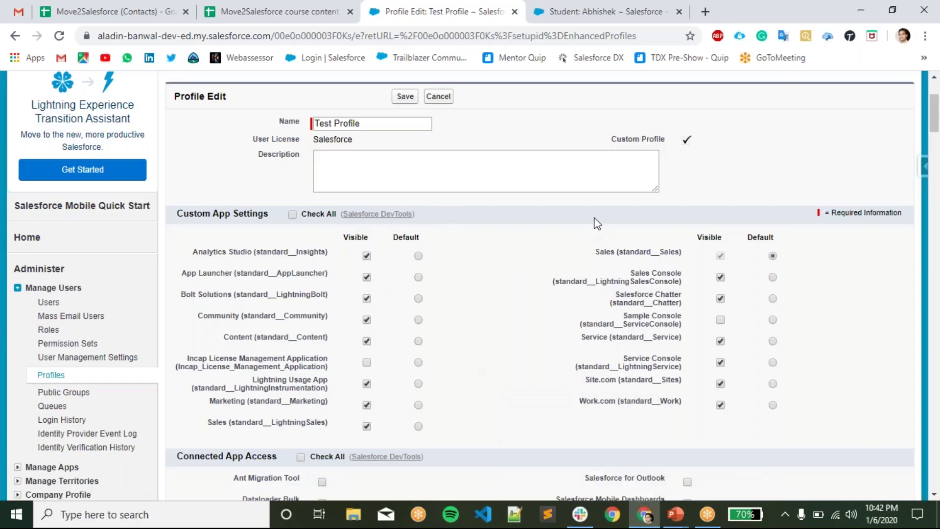
{"action": "scroll", "coordinate": [595, 221], "scroll_direction": "up", "scroll_amount": 3}
- Cancel the Test Profile edits and bring the Role Hierarchy slide show back in PowerPoint
{"action": "left_click", "coordinate": [440, 235]}
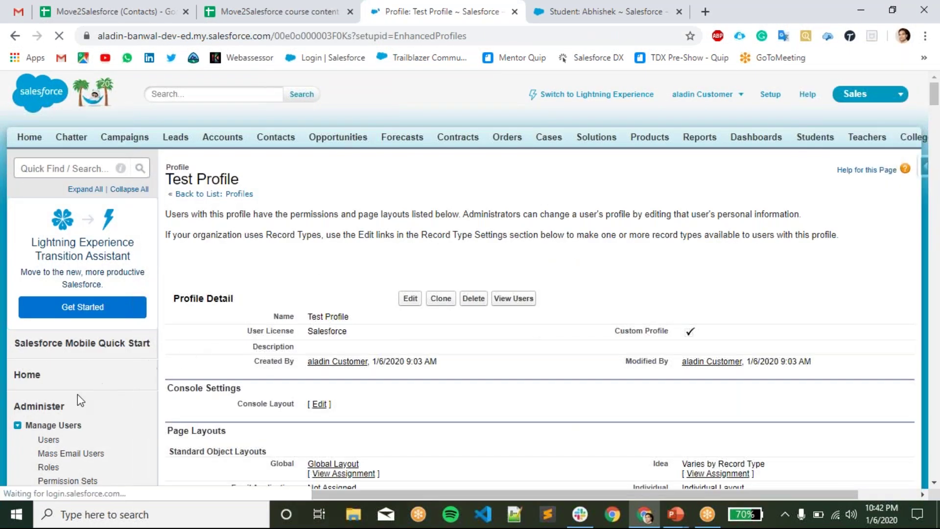
{"action": "mouse_move", "coordinate": [598, 275]}
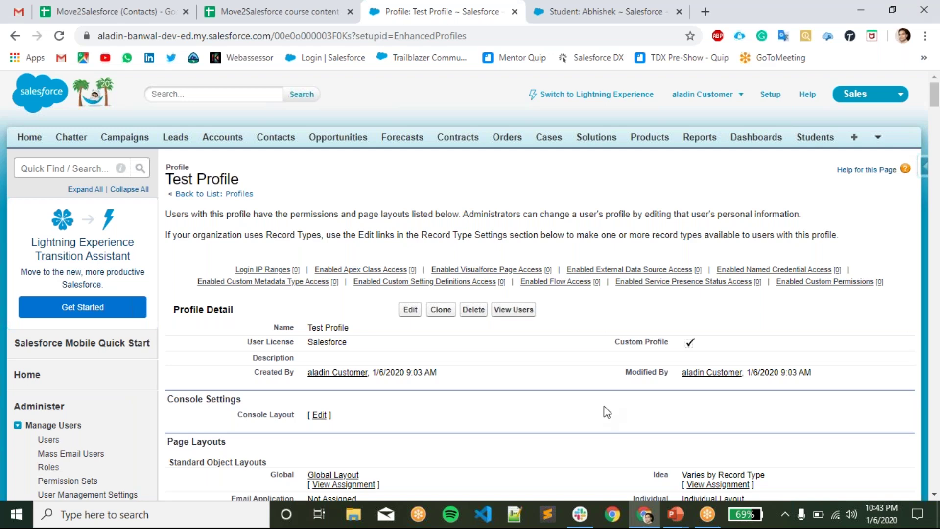
{"action": "mouse_move", "coordinate": [677, 516]}
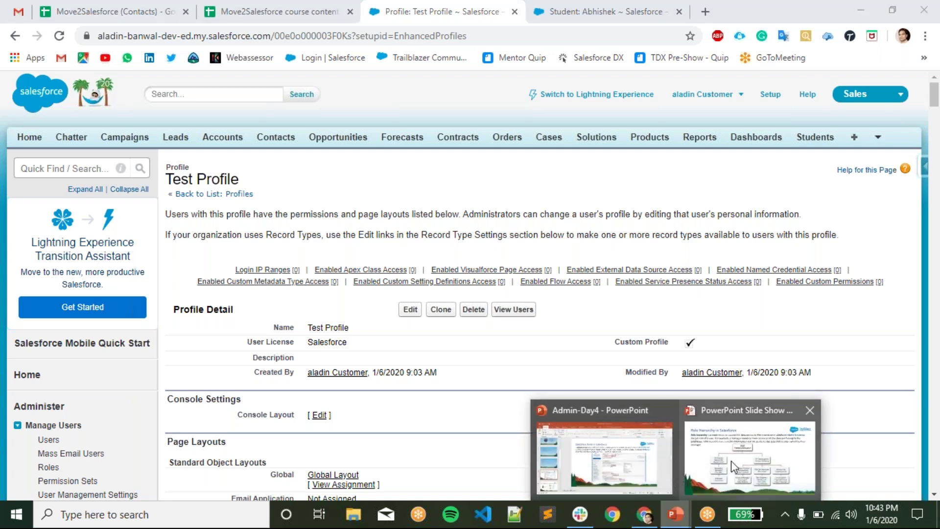
{"action": "left_click", "coordinate": [730, 460]}
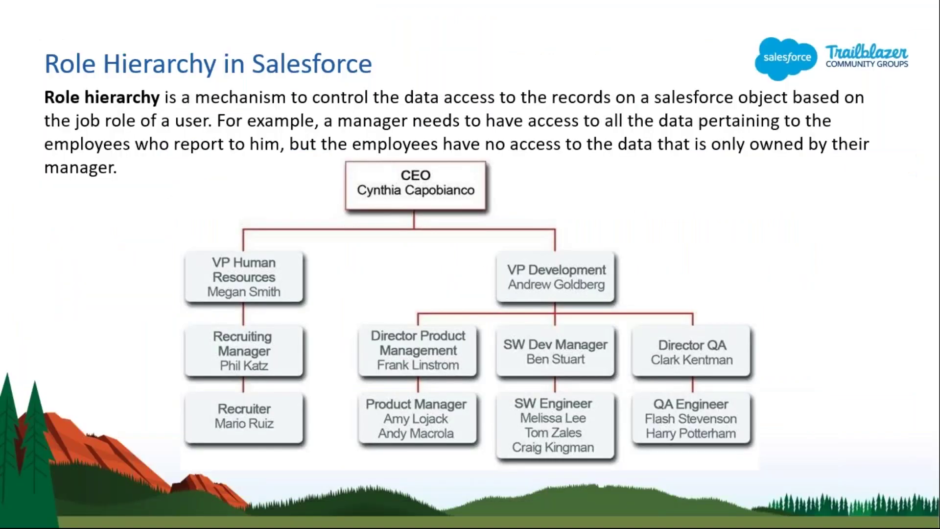
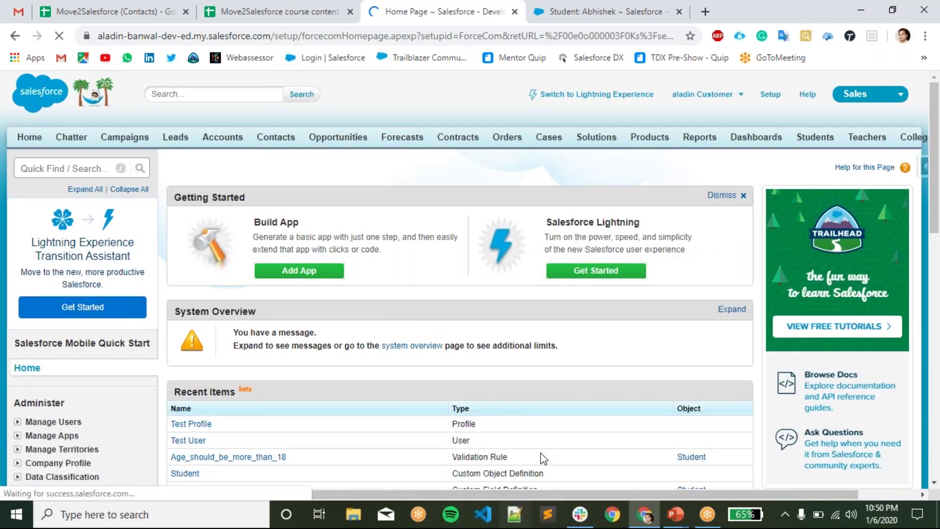
- Scroll through the Setup home page to review its administration sections and recent items
{"action": "scroll", "coordinate": [502, 348], "scroll_direction": "down", "scroll_amount": 1}
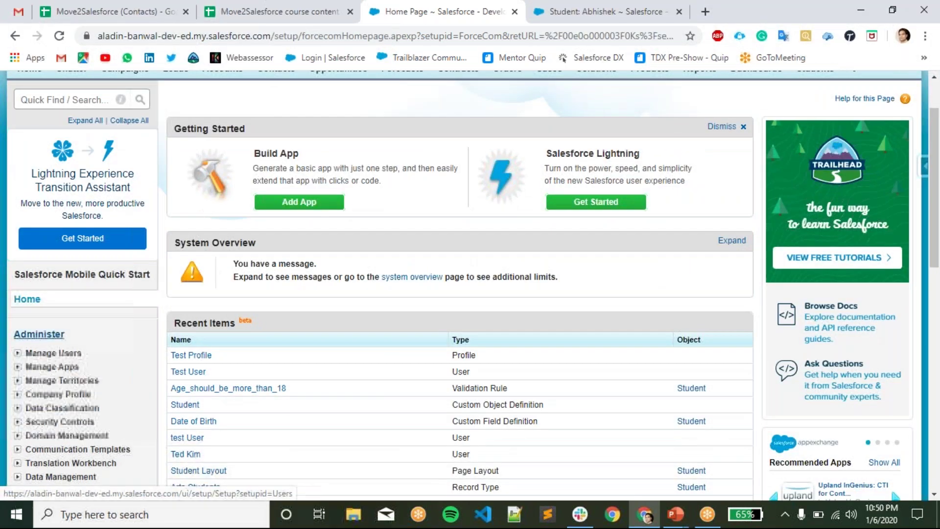
{"action": "scroll", "coordinate": [49, 330], "scroll_direction": "down", "scroll_amount": 1}
{"action": "scroll", "coordinate": [149, 126], "scroll_direction": "up", "scroll_amount": 3}
- Find Permission Sets through a Quick Find search for 'permiss' and start a new permission set
{"action": "left_click", "coordinate": [79, 164]}
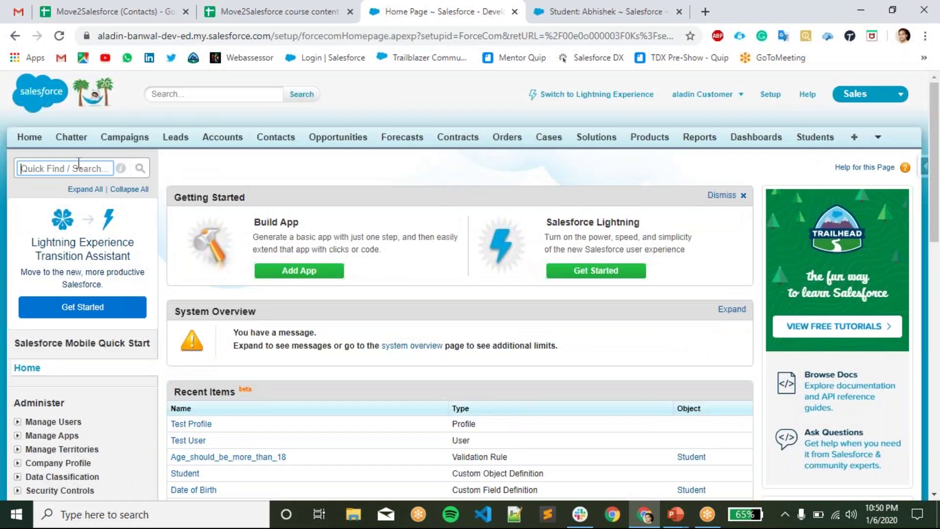
{"action": "type", "text": "p"}
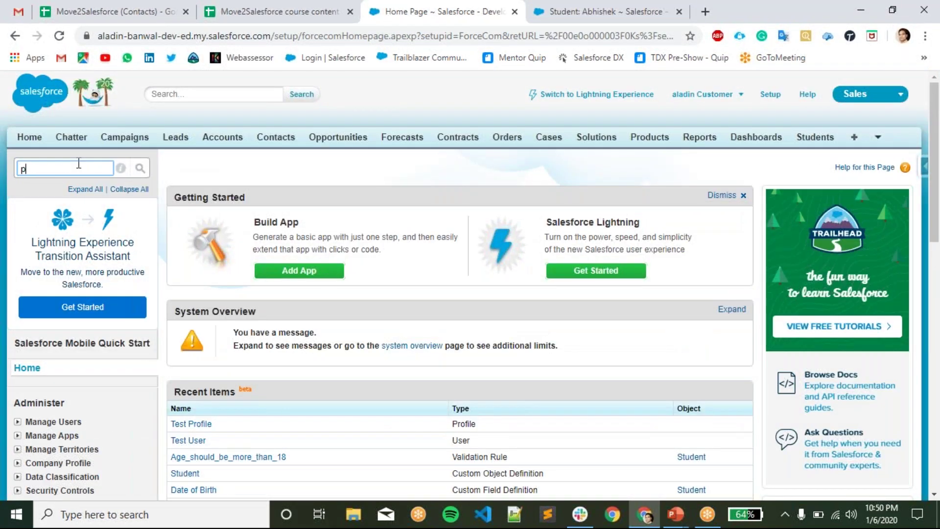
{"action": "type", "text": "ermiss"}
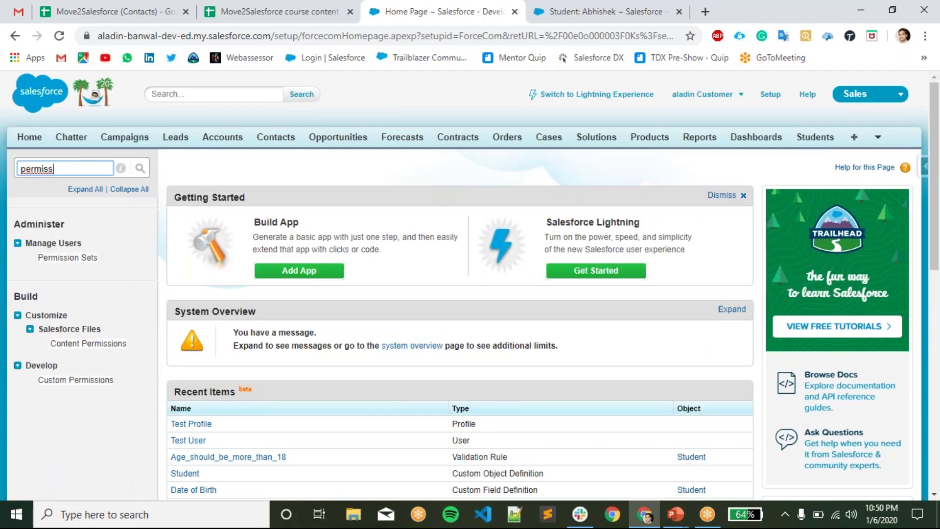
{"action": "left_click", "coordinate": [72, 259]}
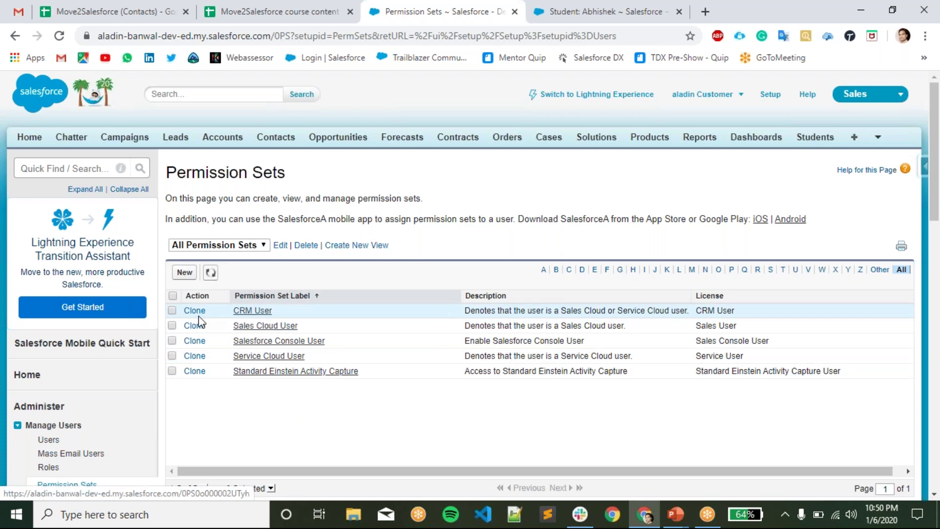
{"action": "left_click", "coordinate": [186, 273]}
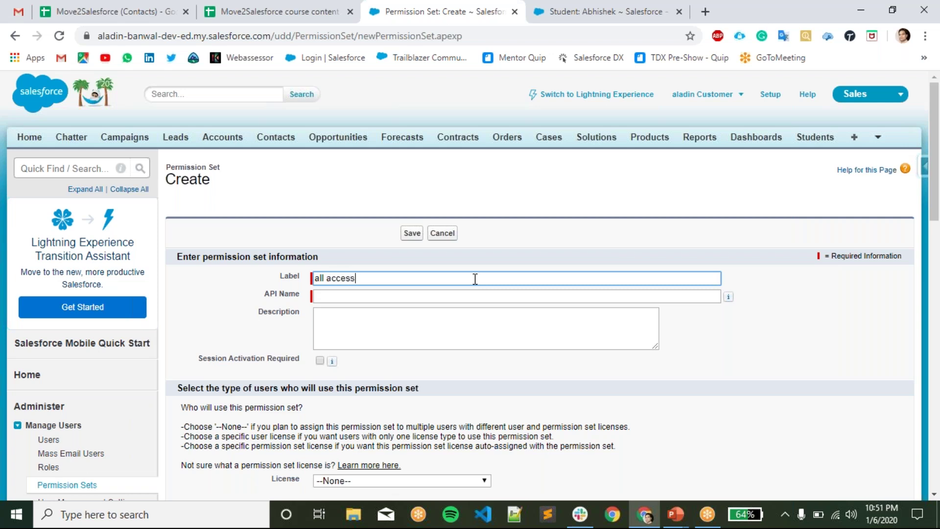
- Label it 'Edit access of Colleges', leave License at --None--, and save
{"action": "key", "text": "BackSpace"}
{"action": "key", "text": "BackSpace"}
{"action": "key", "text": "BackSpace"}
{"action": "key", "text": "BackSpace"}
{"action": "key", "text": "BackSpace"}
{"action": "key", "text": "BackSpace"}
{"action": "key", "text": "BackSpace"}
{"action": "key", "text": "BackSpace"}
{"action": "key", "text": "BackSpace"}
{"action": "key", "text": "BackSpace"}
{"action": "key", "text": "Tab"}
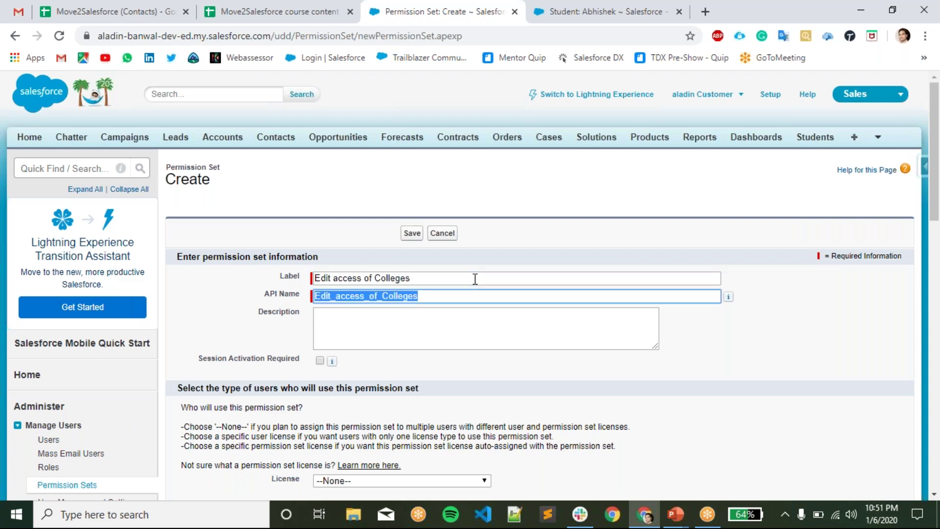
{"action": "key", "text": "Tab"}
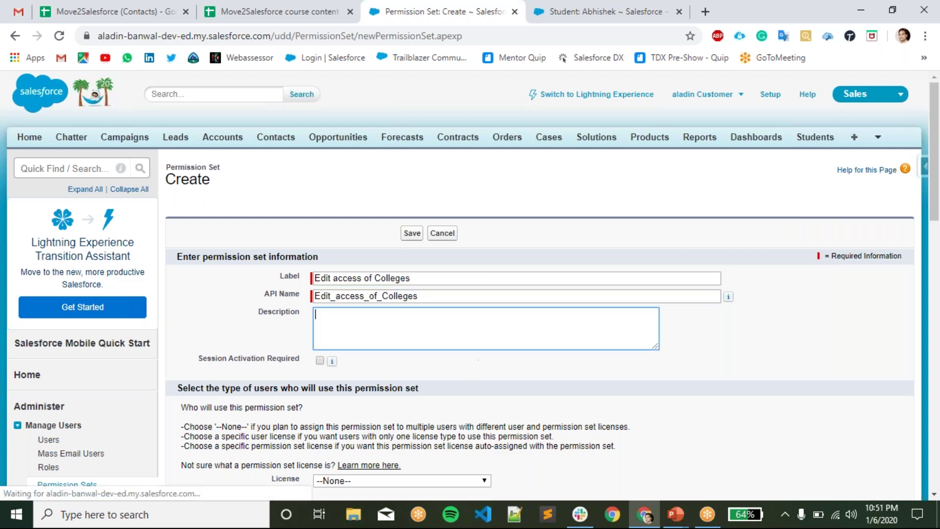
{"action": "scroll", "coordinate": [479, 365], "scroll_direction": "down", "scroll_amount": 3}
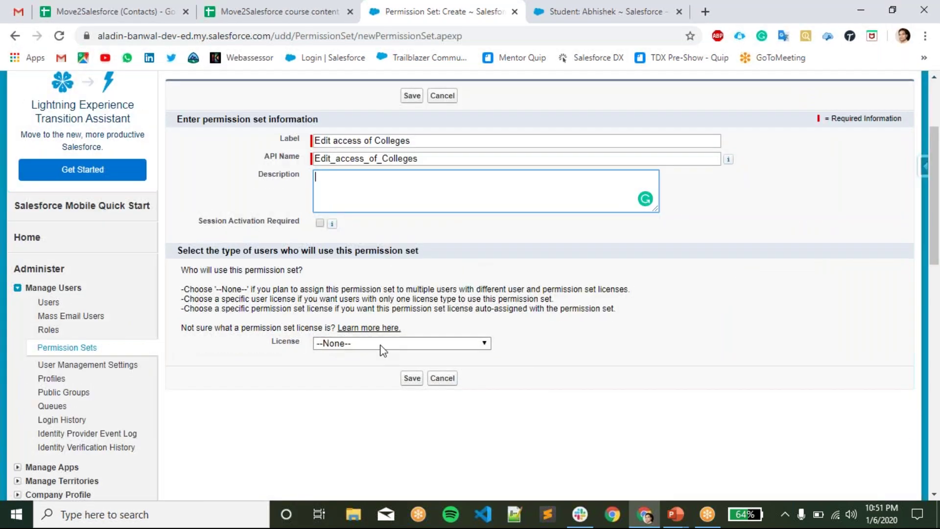
{"action": "left_click", "coordinate": [381, 346]}
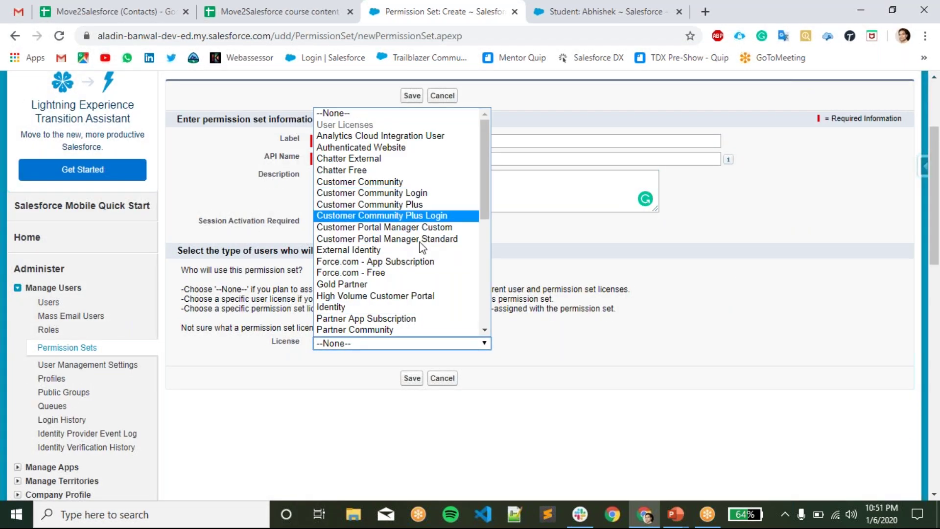
{"action": "scroll", "coordinate": [392, 195], "scroll_direction": "down", "scroll_amount": 8}
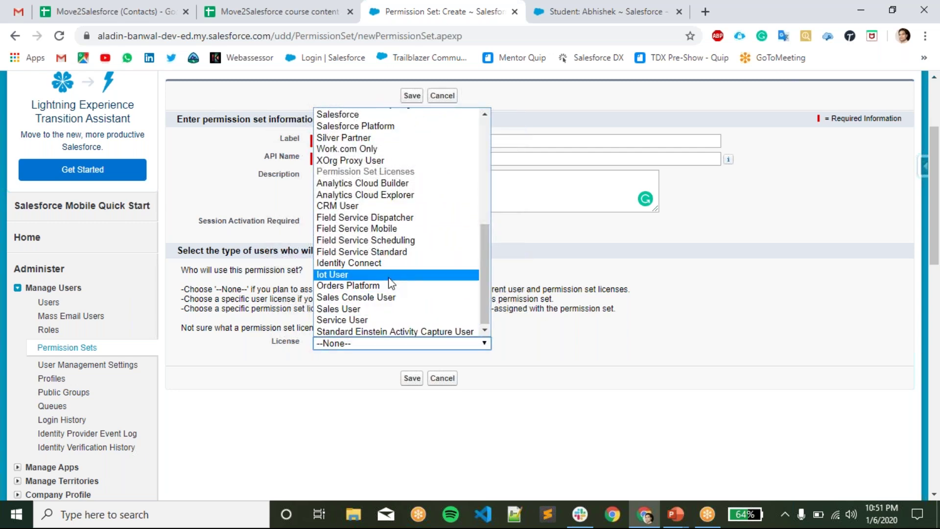
{"action": "scroll", "coordinate": [391, 289], "scroll_direction": "up", "scroll_amount": 3}
{"action": "left_click", "coordinate": [634, 305]}
{"action": "left_click", "coordinate": [414, 380]}
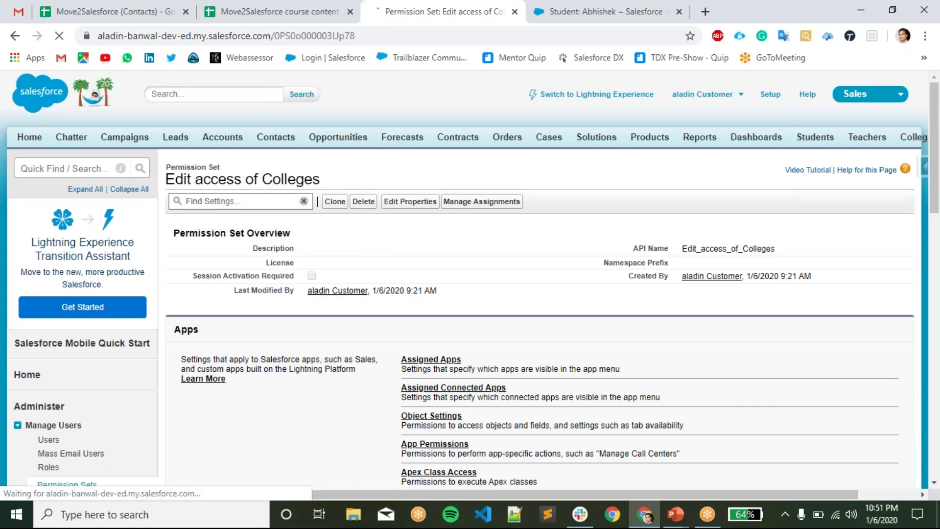
- Review the permission set's Apps section, highlighting Assigned Apps through Object Settings
{"action": "scroll", "coordinate": [423, 291], "scroll_direction": "down", "scroll_amount": 2}
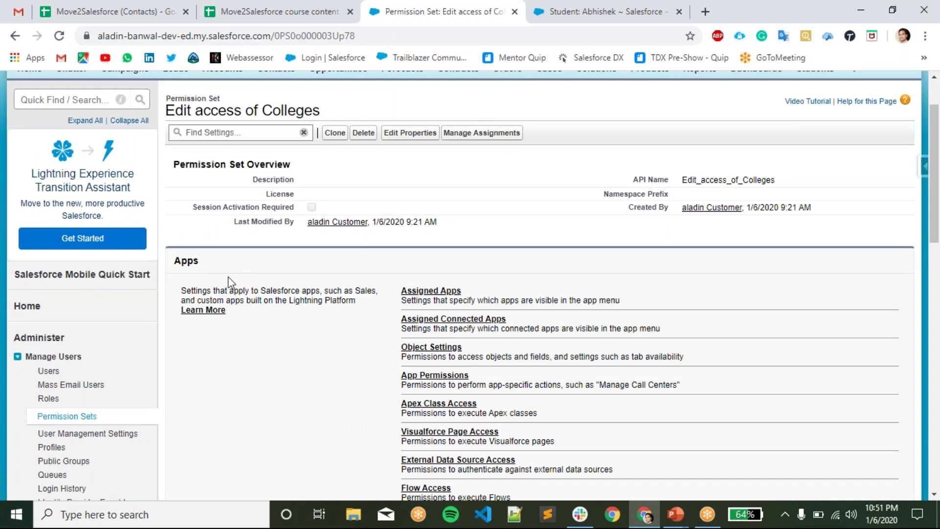
{"action": "left_click_drag", "start_coordinate": [176, 263], "coordinate": [210, 263]}
{"action": "left_click", "coordinate": [309, 328]}
{"action": "scroll", "coordinate": [399, 223], "scroll_direction": "down", "scroll_amount": 2}
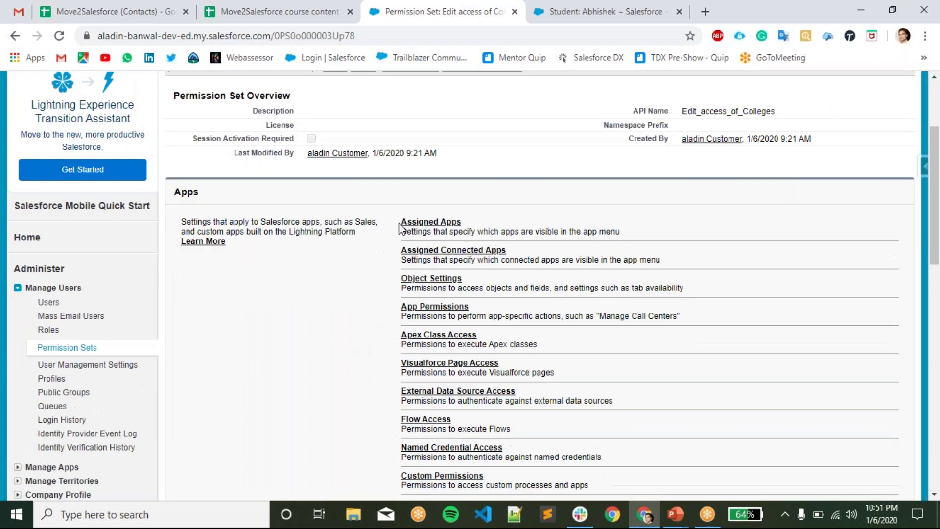
{"action": "left_click_drag", "start_coordinate": [398, 226], "coordinate": [497, 233]}
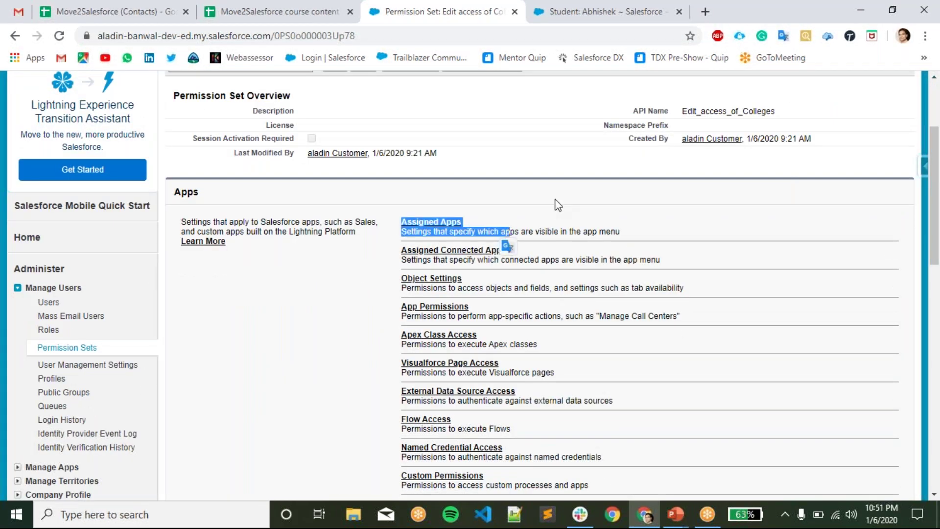
{"action": "left_click", "coordinate": [394, 249]}
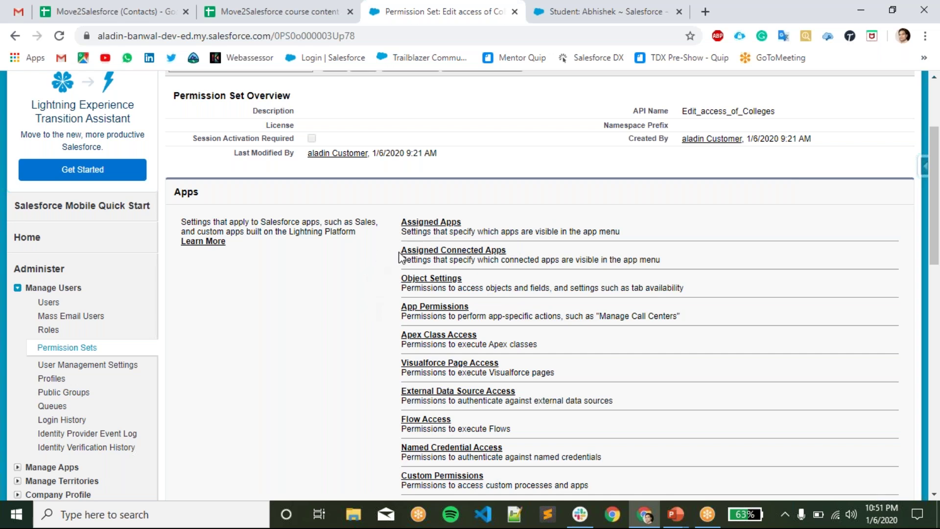
{"action": "left_click_drag", "start_coordinate": [399, 218], "coordinate": [403, 293]}
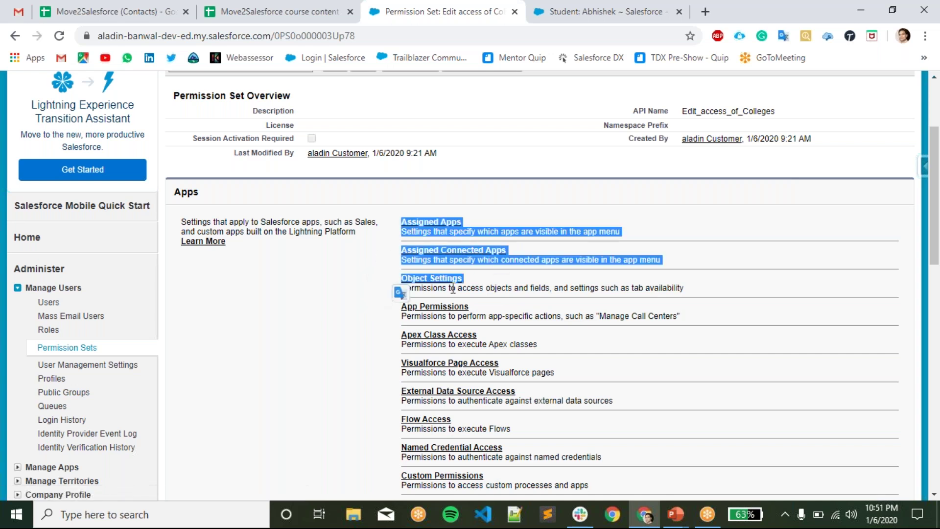
{"action": "left_click", "coordinate": [330, 324]}
- Look over the System Permissions description, then go to the set's Object Settings
{"action": "scroll", "coordinate": [443, 283], "scroll_direction": "down", "scroll_amount": 2}
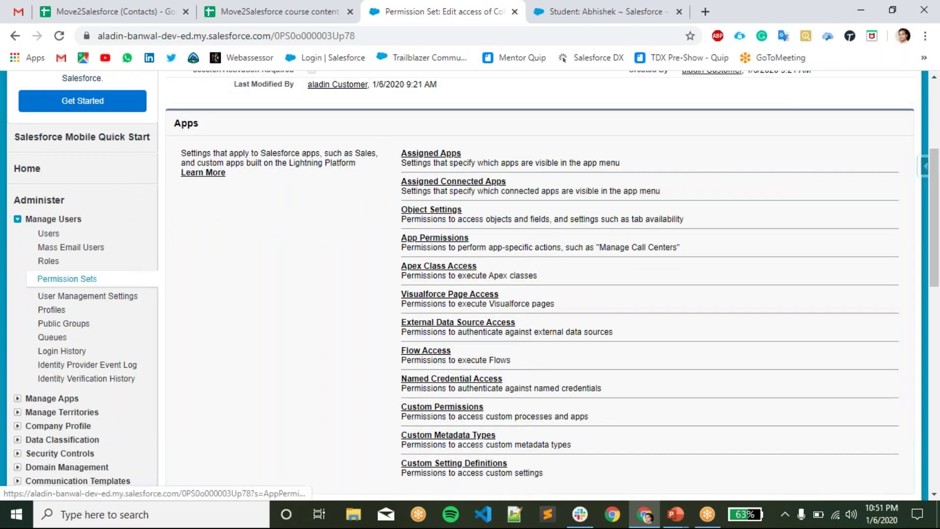
{"action": "scroll", "coordinate": [392, 287], "scroll_direction": "down", "scroll_amount": 1}
{"action": "scroll", "coordinate": [391, 286], "scroll_direction": "down", "scroll_amount": 2}
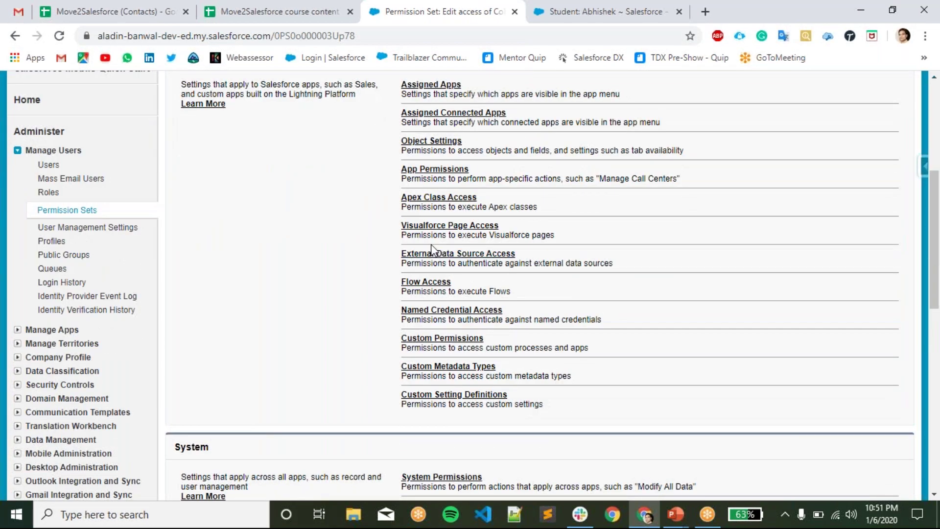
{"action": "scroll", "coordinate": [392, 284], "scroll_direction": "down", "scroll_amount": 5}
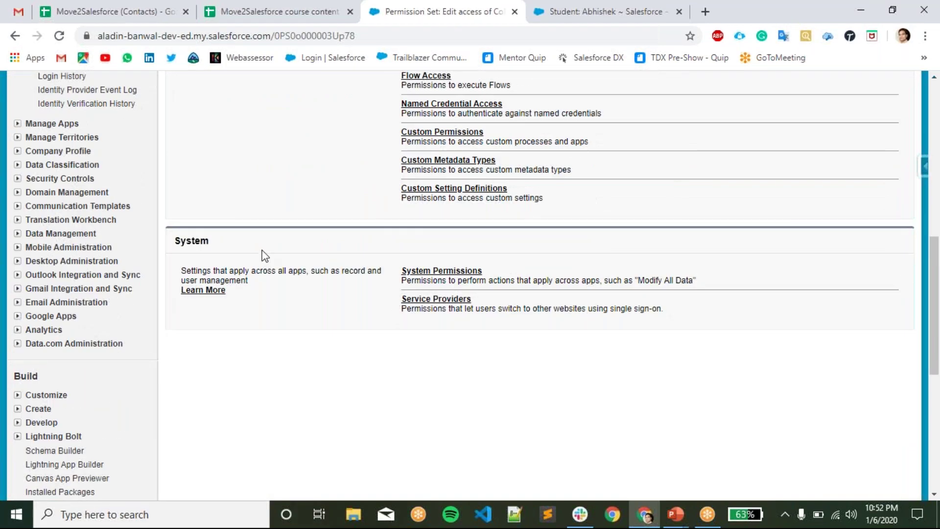
{"action": "left_click_drag", "start_coordinate": [391, 279], "coordinate": [488, 254]}
{"action": "left_click", "coordinate": [414, 360]}
{"action": "scroll", "coordinate": [272, 304], "scroll_direction": "up", "scroll_amount": 6}
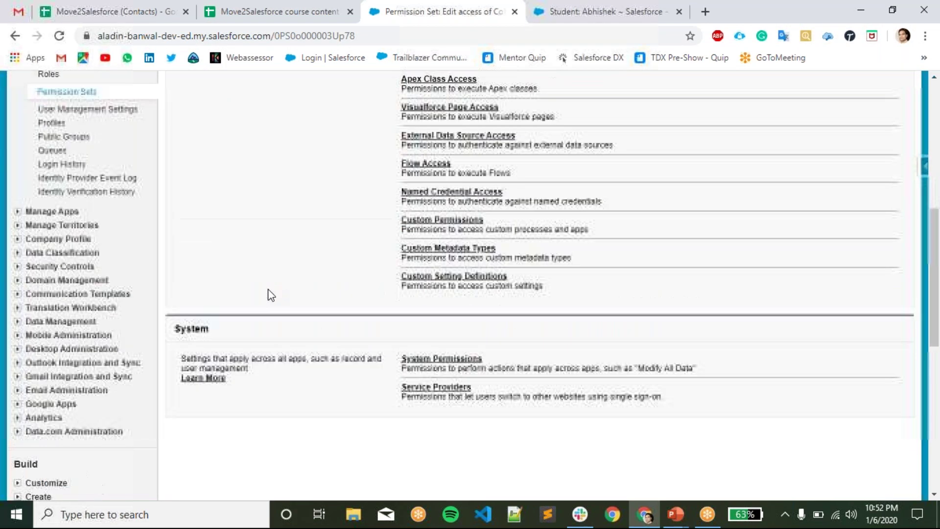
{"action": "left_click", "coordinate": [421, 211]}
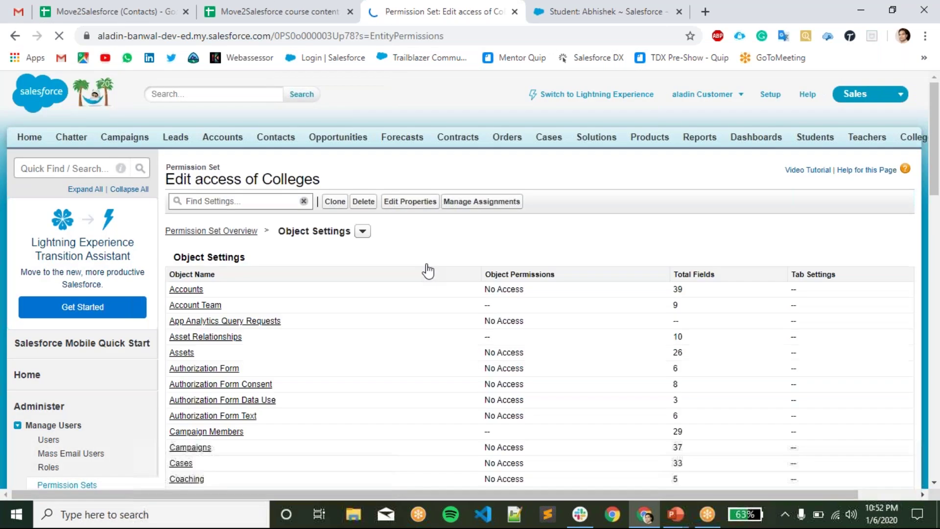
- Browse the Object Settings list and section menu to reach Colleges, with all permissions unchecked
{"action": "scroll", "coordinate": [441, 255], "scroll_direction": "down", "scroll_amount": 1}
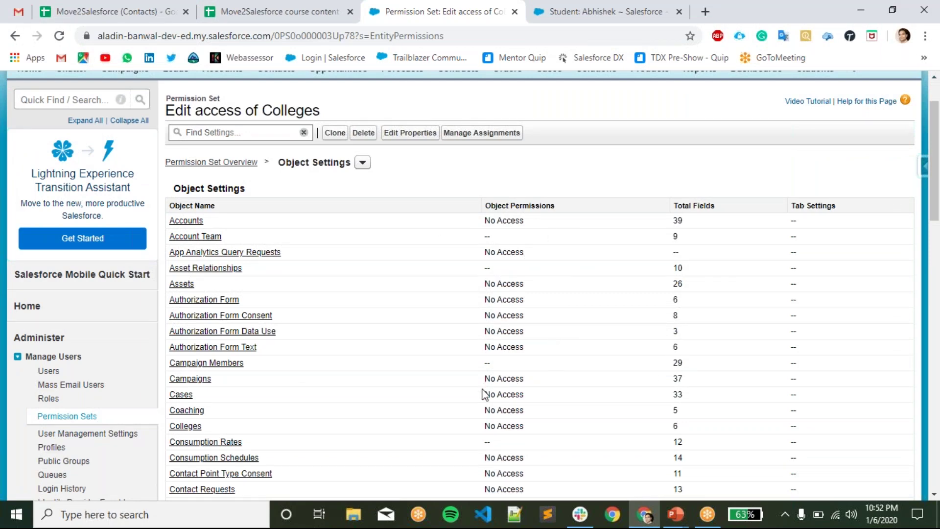
{"action": "scroll", "coordinate": [368, 278], "scroll_direction": "up", "scroll_amount": 1}
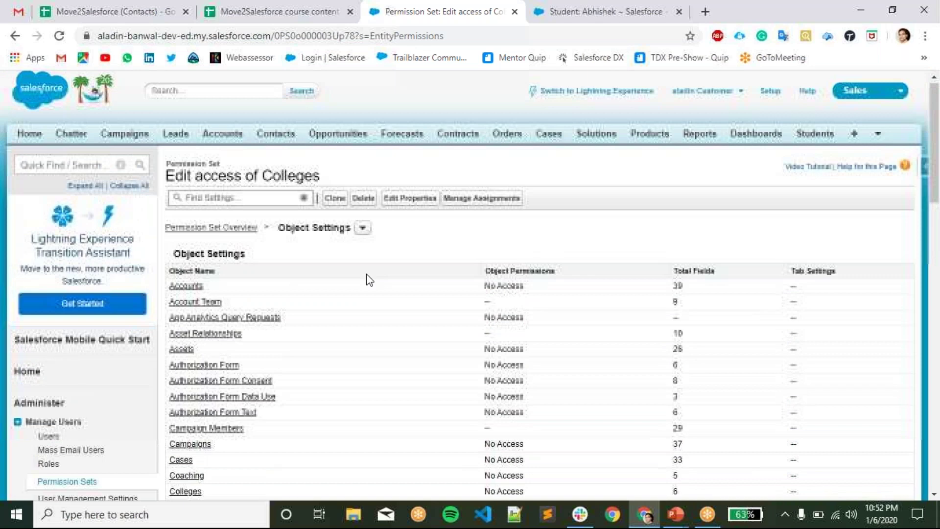
{"action": "left_click", "coordinate": [362, 232]}
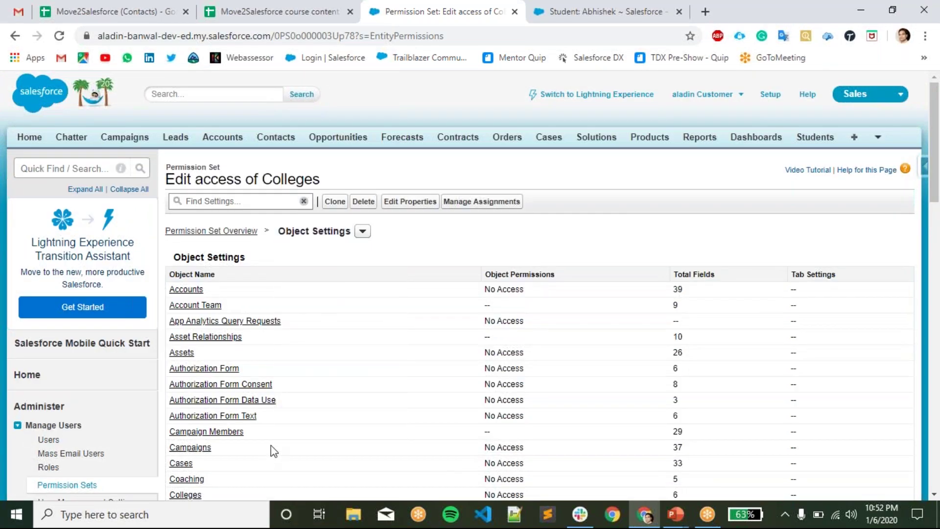
{"action": "scroll", "coordinate": [273, 439], "scroll_direction": "down", "scroll_amount": 10}
{"action": "scroll", "coordinate": [293, 427], "scroll_direction": "up", "scroll_amount": 2}
{"action": "scroll", "coordinate": [293, 427], "scroll_direction": "up", "scroll_amount": 1}
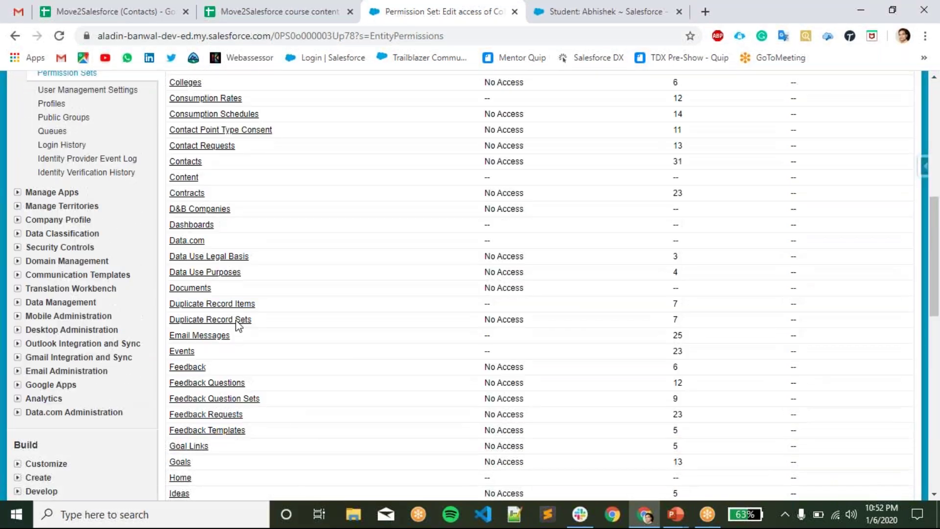
{"action": "scroll", "coordinate": [188, 138], "scroll_direction": "up", "scroll_amount": 1}
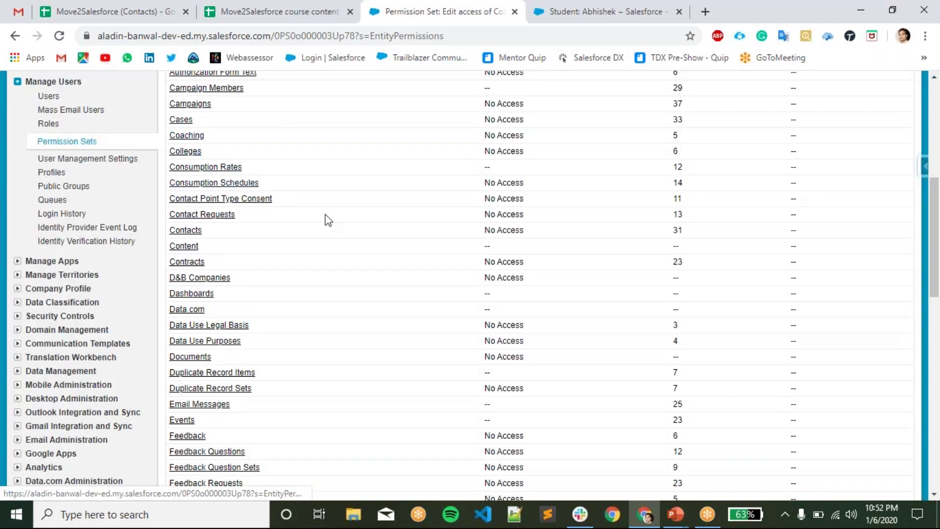
{"action": "scroll", "coordinate": [325, 215], "scroll_direction": "up", "scroll_amount": 5}
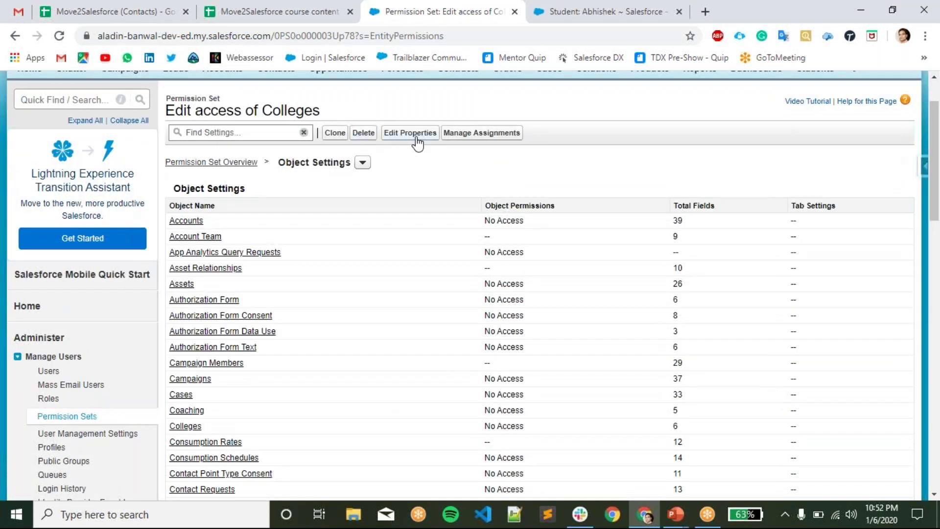
{"action": "left_click", "coordinate": [361, 164]}
{"action": "left_click", "coordinate": [517, 183]}
{"action": "scroll", "coordinate": [295, 330], "scroll_direction": "down", "scroll_amount": 4}
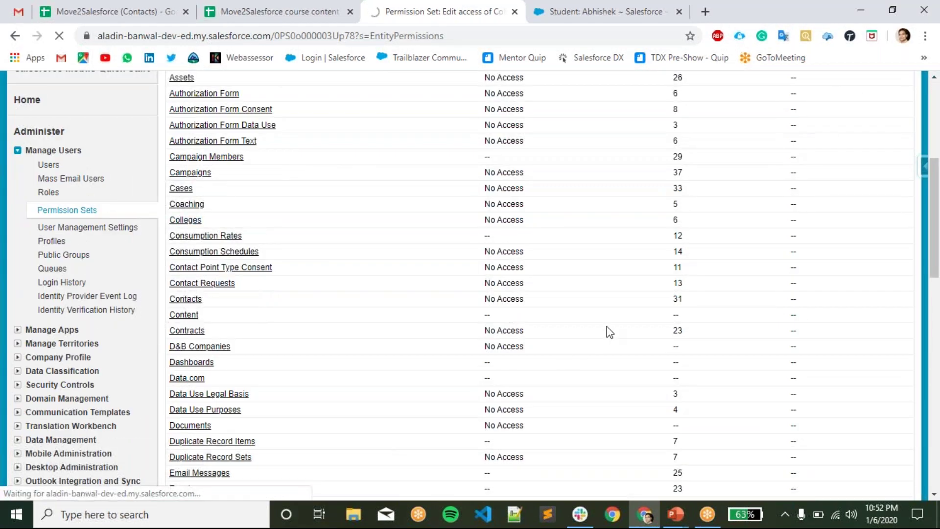
{"action": "scroll", "coordinate": [621, 323], "scroll_direction": "up", "scroll_amount": 1}
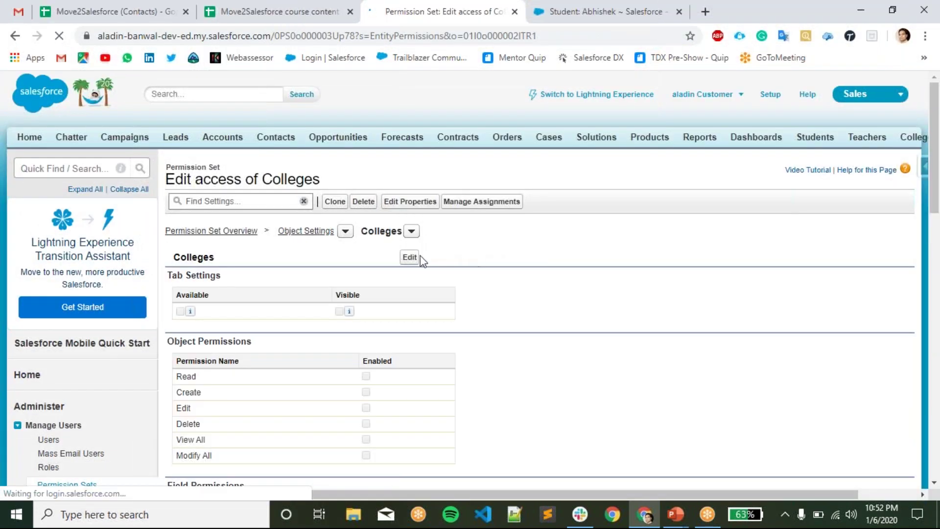
- Make the Colleges tab Available and grant Edit on Colleges, which auto-enables Read
{"action": "left_click", "coordinate": [410, 260]}
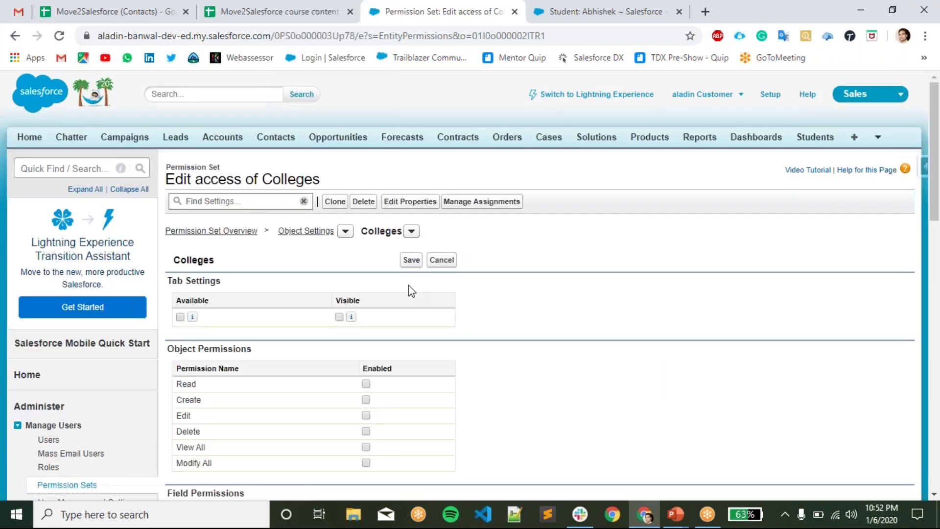
{"action": "scroll", "coordinate": [568, 306], "scroll_direction": "down", "scroll_amount": 3}
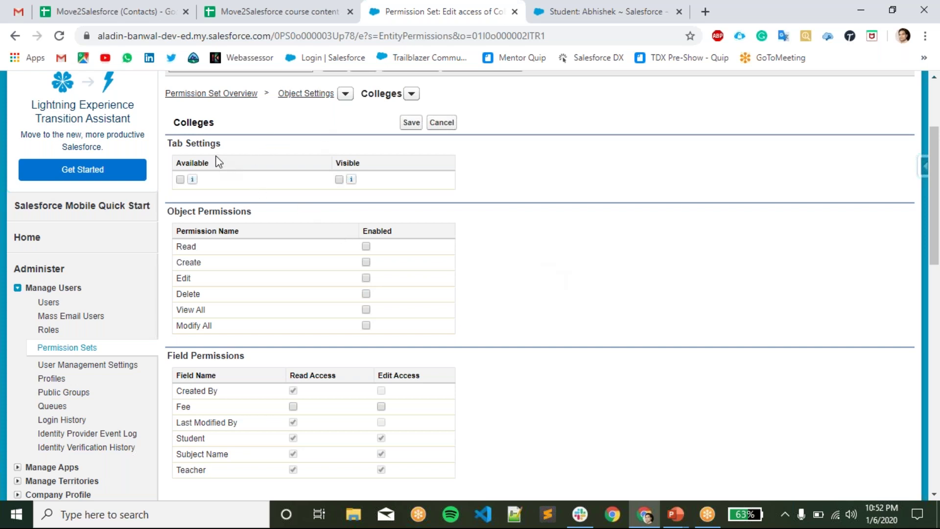
{"action": "left_click", "coordinate": [181, 180]}
{"action": "scroll", "coordinate": [506, 240], "scroll_direction": "down", "scroll_amount": 1}
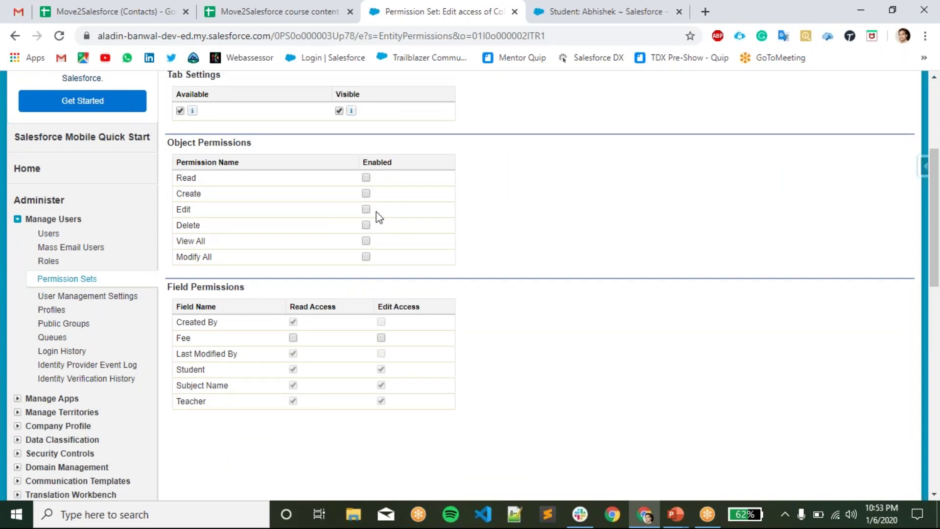
{"action": "left_click", "coordinate": [368, 210]}
{"action": "left_click_drag", "start_coordinate": [223, 413], "coordinate": [176, 304]}
{"action": "left_click", "coordinate": [471, 353]}
- Save the Colleges permission changes and open the set's Manage Assignments page
{"action": "left_click", "coordinate": [694, 21]}
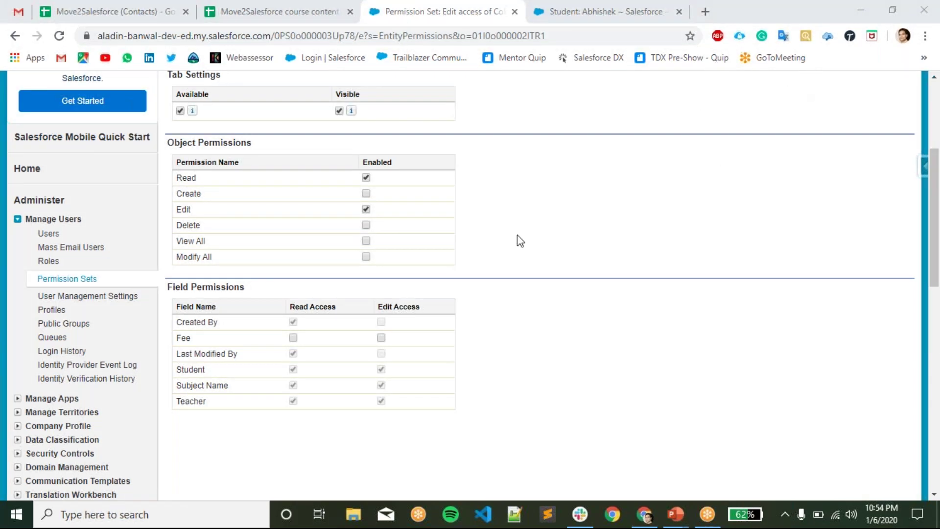
{"action": "left_click", "coordinate": [615, 308]}
{"action": "scroll", "coordinate": [479, 324], "scroll_direction": "up", "scroll_amount": 1}
{"action": "scroll", "coordinate": [482, 330], "scroll_direction": "up", "scroll_amount": 2}
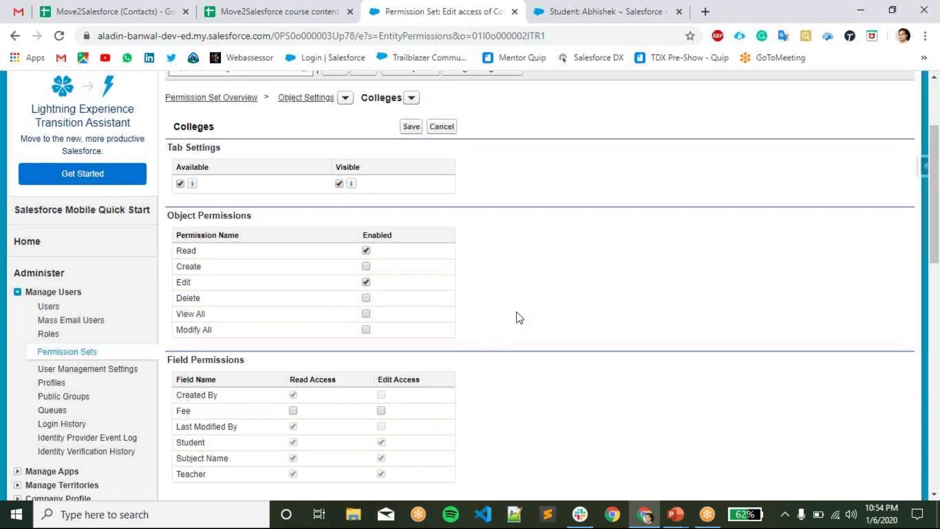
{"action": "scroll", "coordinate": [514, 313], "scroll_direction": "up", "scroll_amount": 3}
{"action": "left_click", "coordinate": [412, 264]}
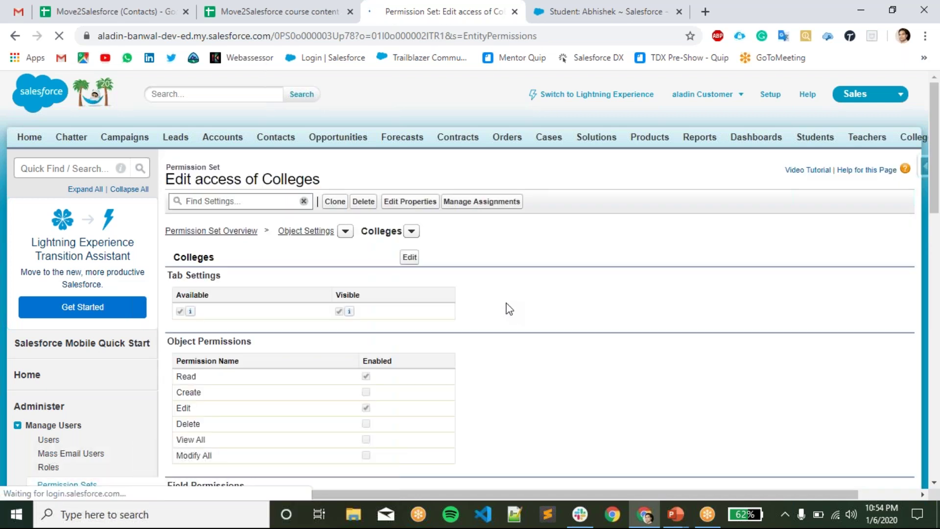
{"action": "left_click", "coordinate": [481, 202]}
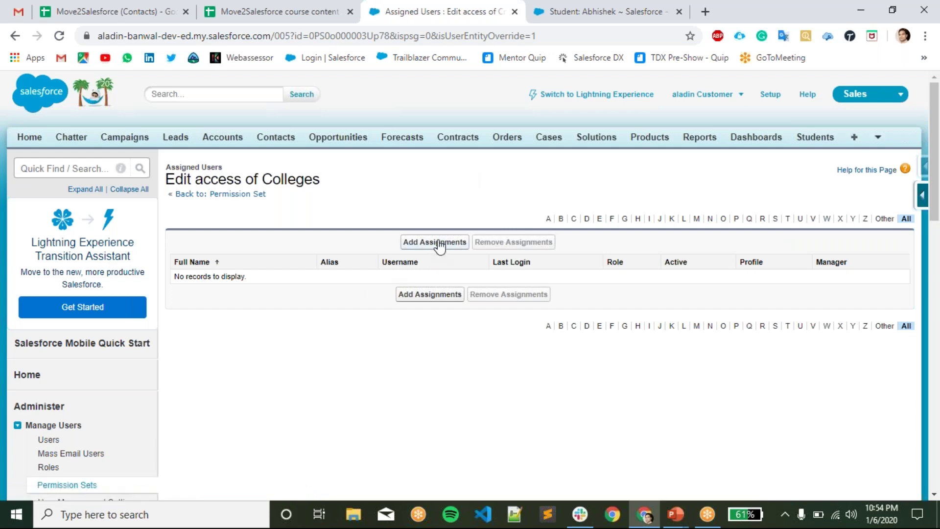
- Add Test User as an assignee of Edit access of Colleges and finish
{"action": "left_click", "coordinate": [458, 247]}
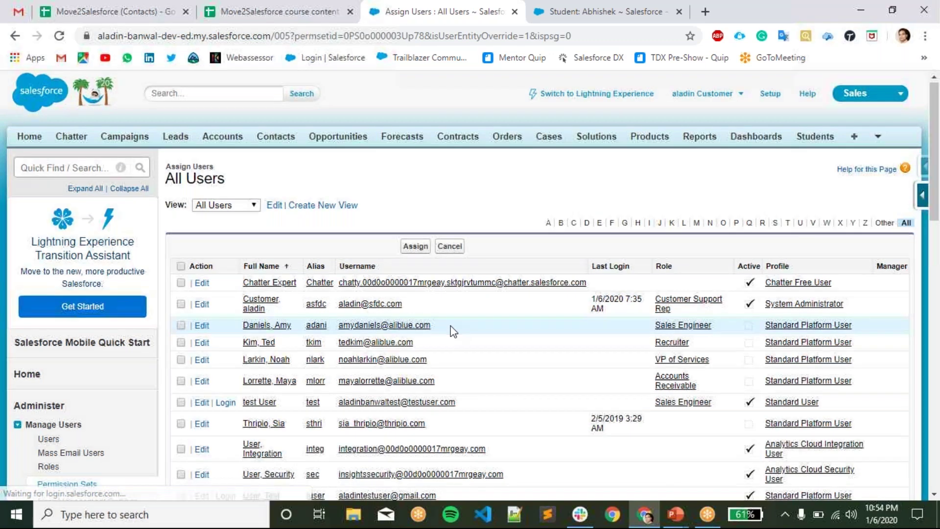
{"action": "scroll", "coordinate": [451, 329], "scroll_direction": "down", "scroll_amount": 3}
{"action": "scroll", "coordinate": [337, 344], "scroll_direction": "up", "scroll_amount": 2}
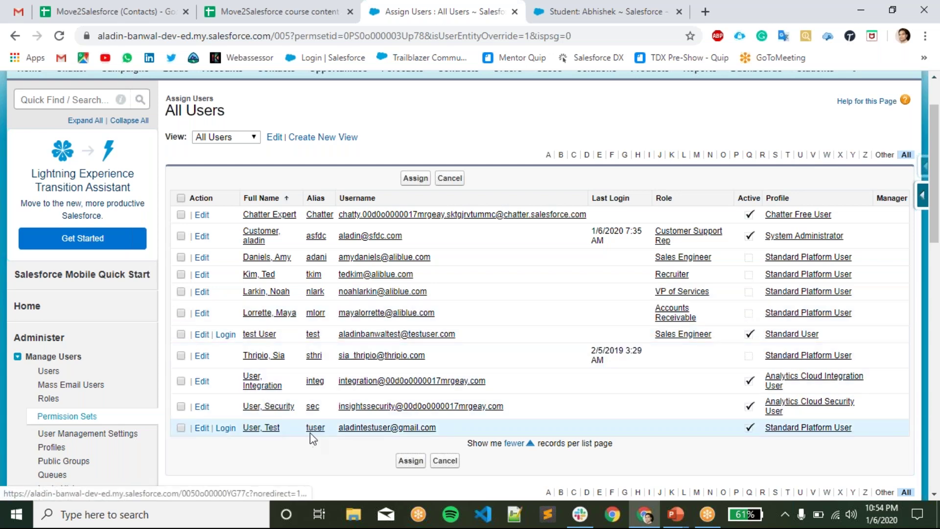
{"action": "left_click", "coordinate": [181, 428]}
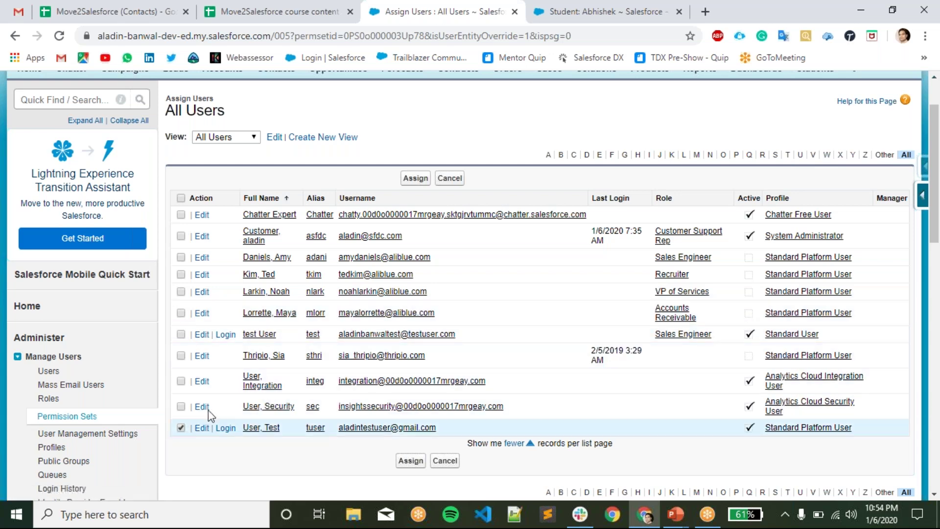
{"action": "left_click", "coordinate": [413, 181]}
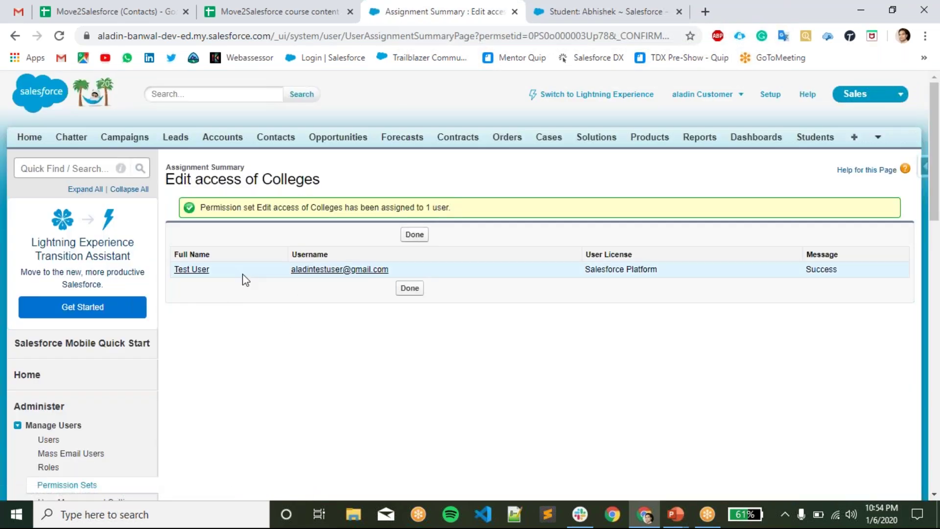
{"action": "left_click", "coordinate": [420, 235]}
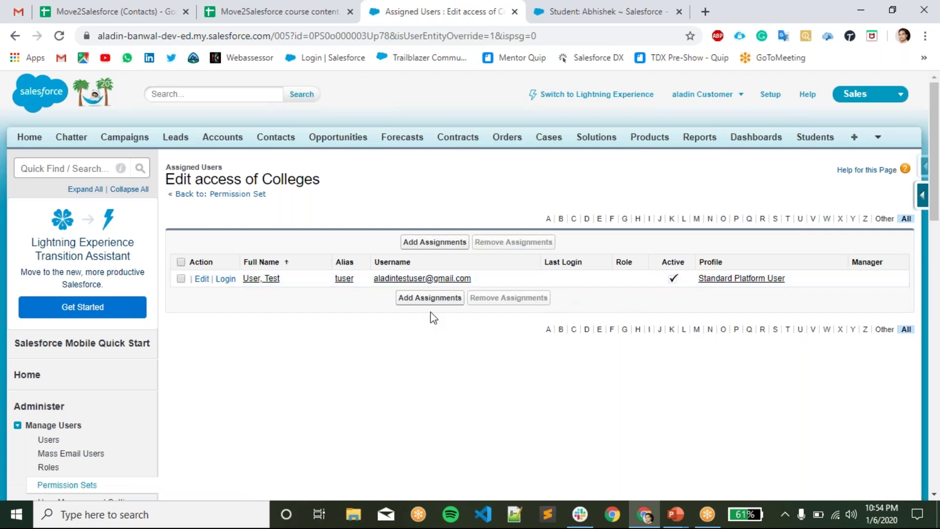
- Log in as Test User, switch to Salesforce Classic, and browse all Colleges records
{"action": "left_click", "coordinate": [225, 278]}
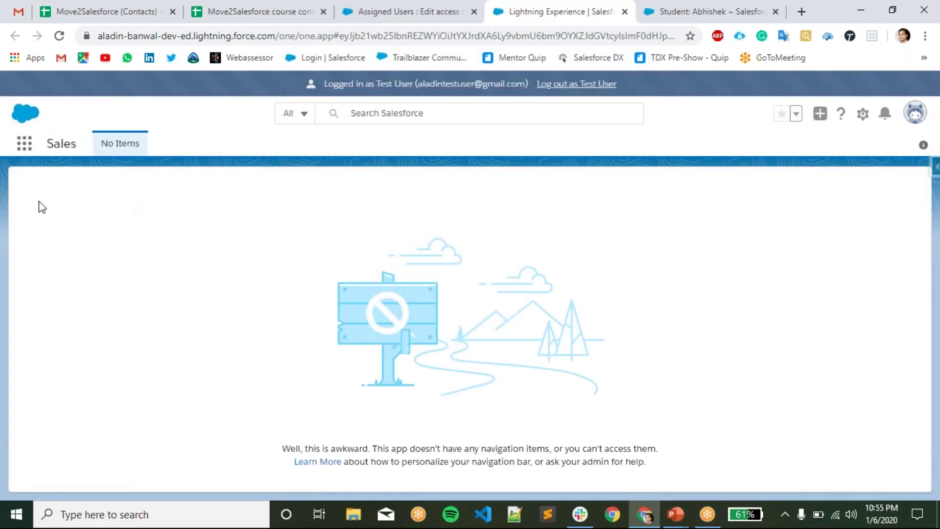
{"action": "left_click", "coordinate": [915, 112]}
{"action": "left_click", "coordinate": [759, 374]}
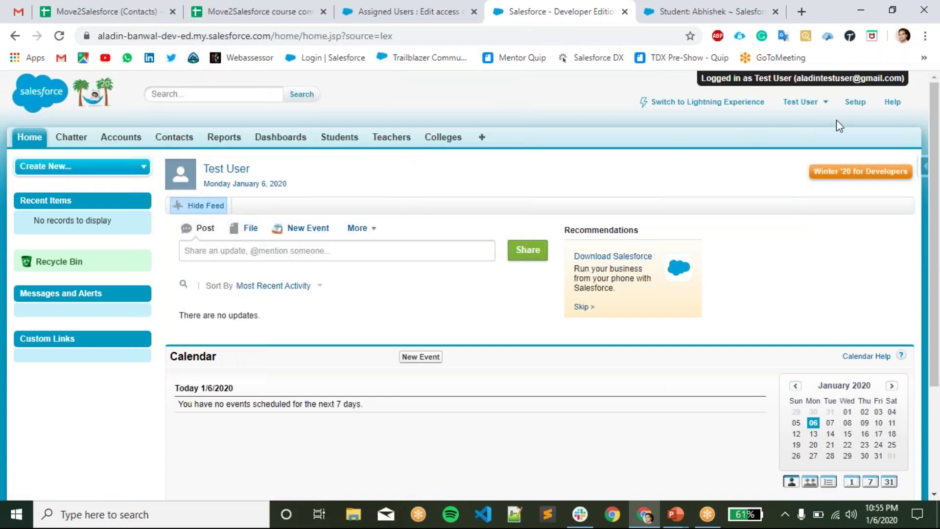
{"action": "left_click", "coordinate": [457, 140]}
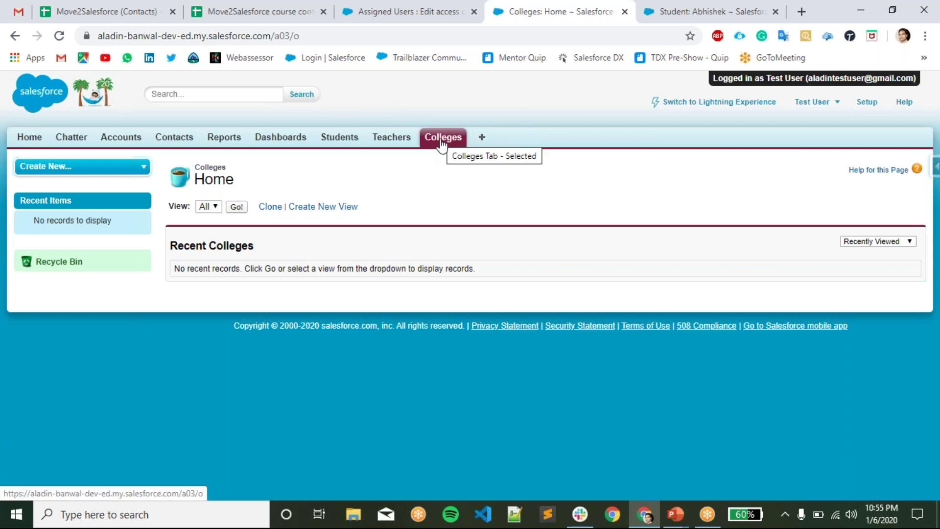
{"action": "left_click", "coordinate": [236, 207]}
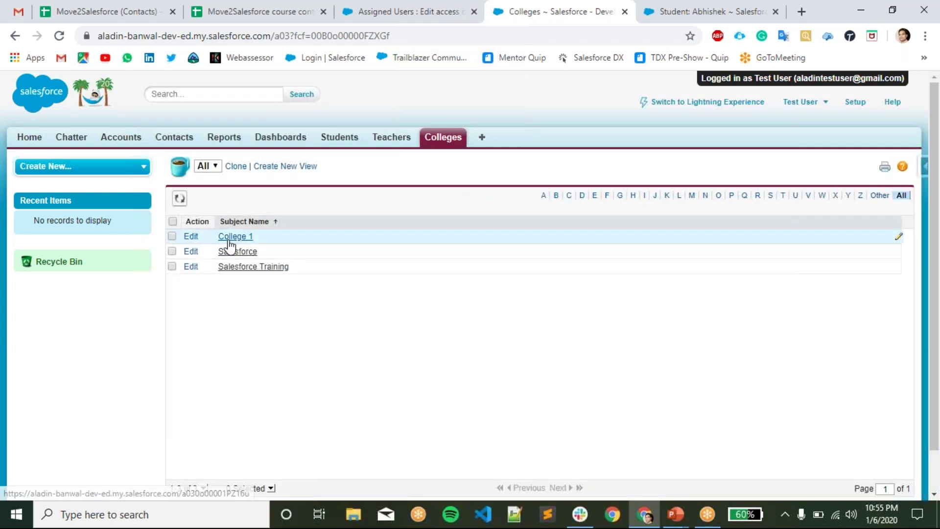
{"action": "left_click", "coordinate": [230, 237]}
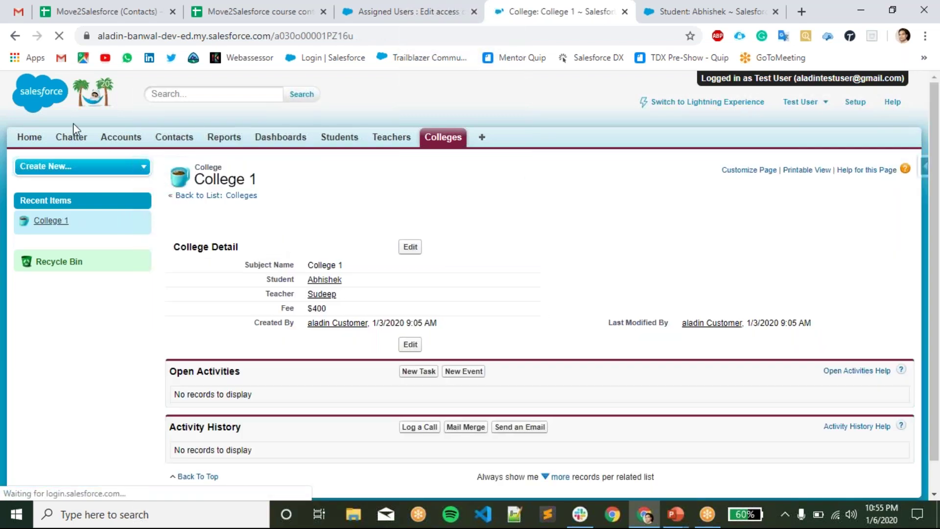
{"action": "left_click", "coordinate": [15, 36]}
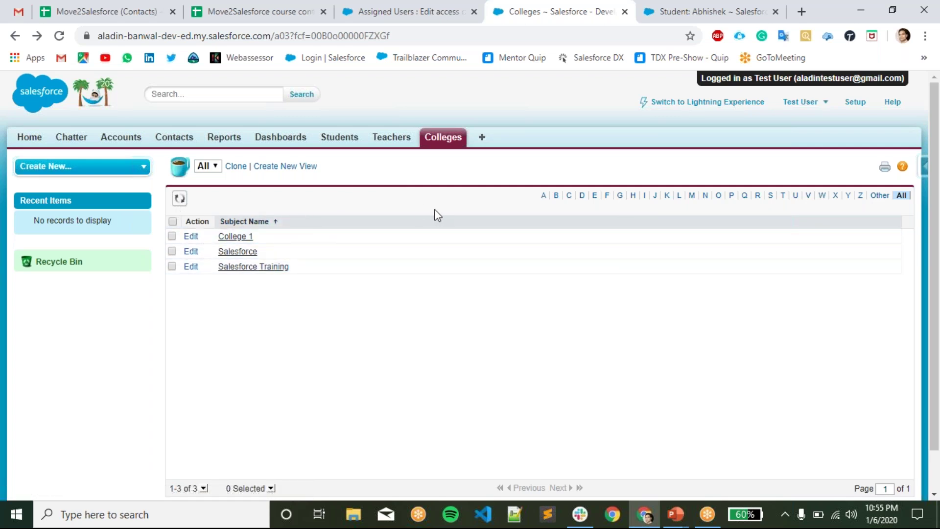
- Change College 1's Fee from 400 to 4008, save, and close the session tab
{"action": "left_click", "coordinate": [195, 239]}
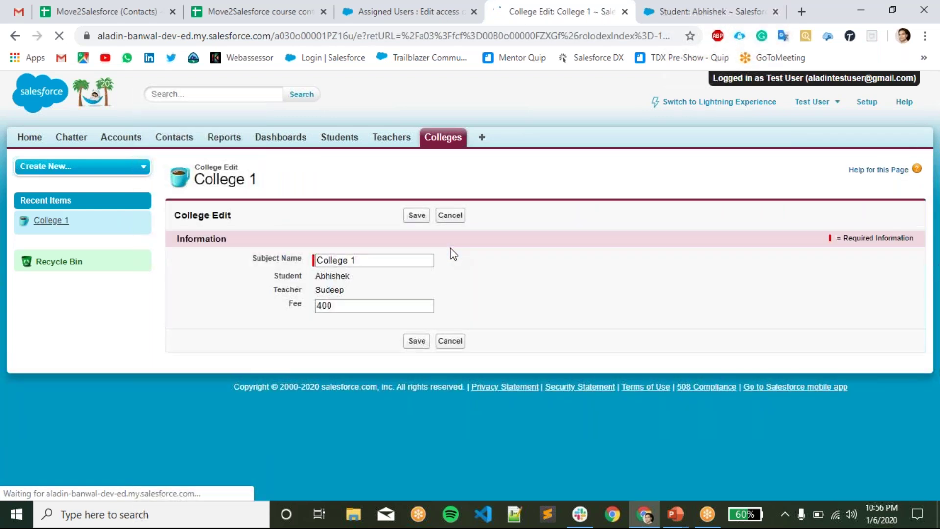
{"action": "left_click", "coordinate": [346, 306]}
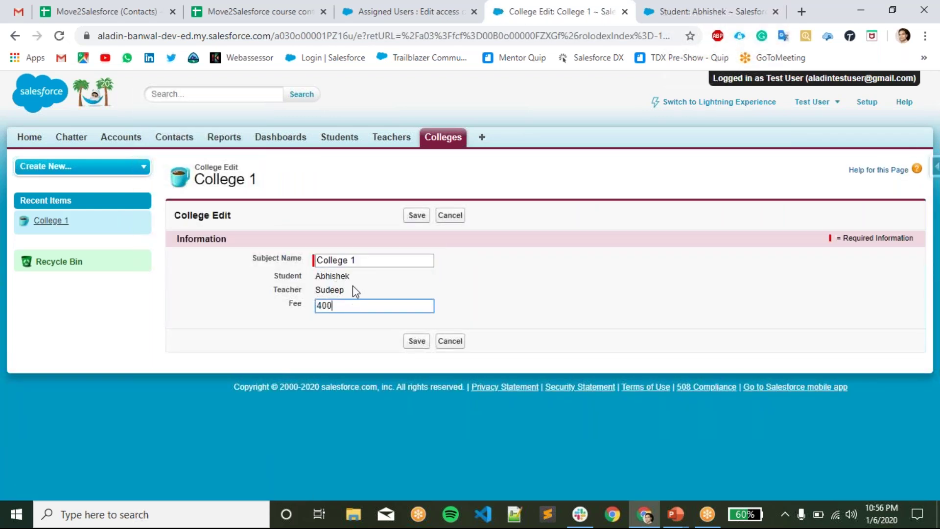
{"action": "left_click_drag", "start_coordinate": [273, 281], "coordinate": [305, 294]}
{"action": "left_click", "coordinate": [371, 286]}
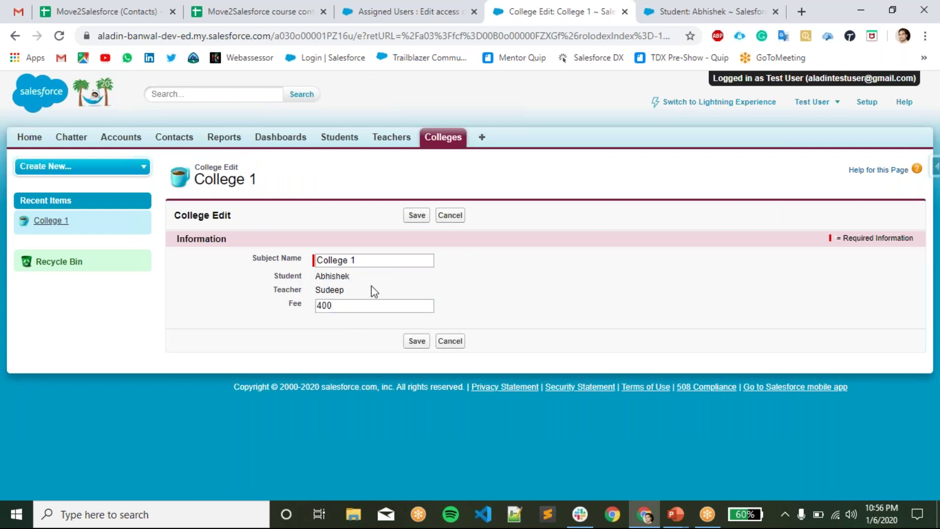
{"action": "left_click", "coordinate": [345, 308]}
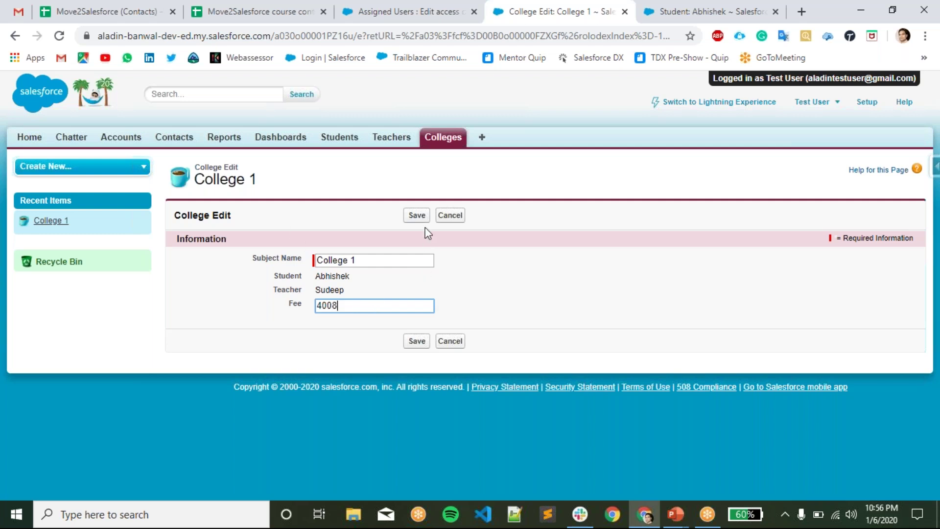
{"action": "left_click", "coordinate": [417, 215]}
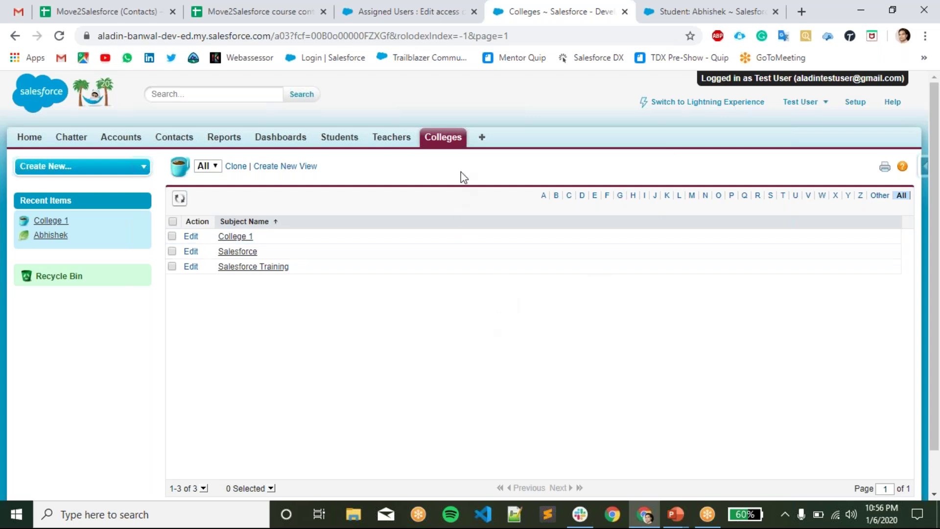
{"action": "left_click", "coordinate": [625, 11]}
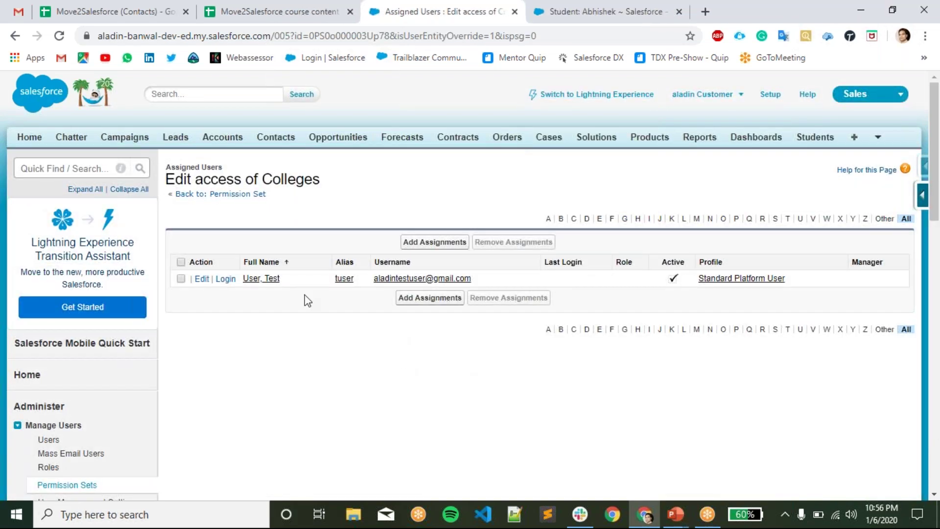
- Return to Edit access of Colleges and open the list of all six permission sets
{"action": "left_click", "coordinate": [254, 195]}
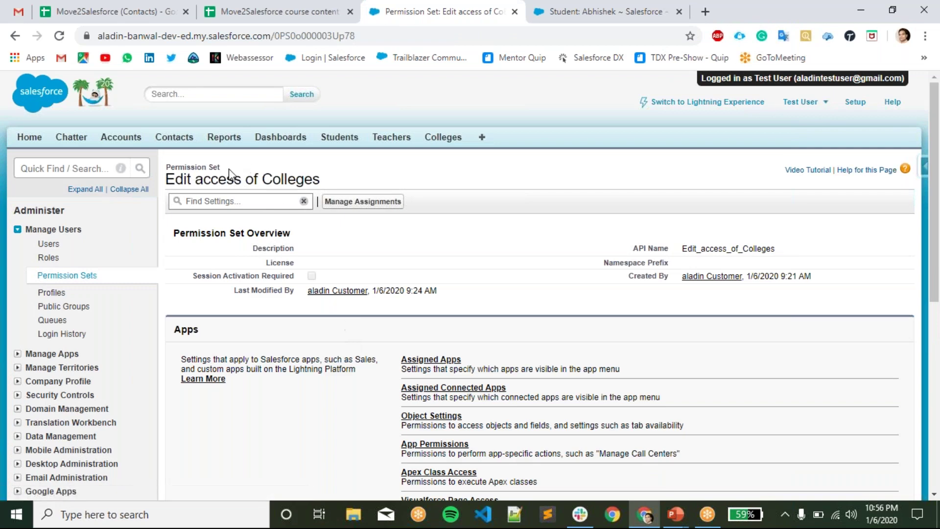
{"action": "left_click", "coordinate": [68, 275]}
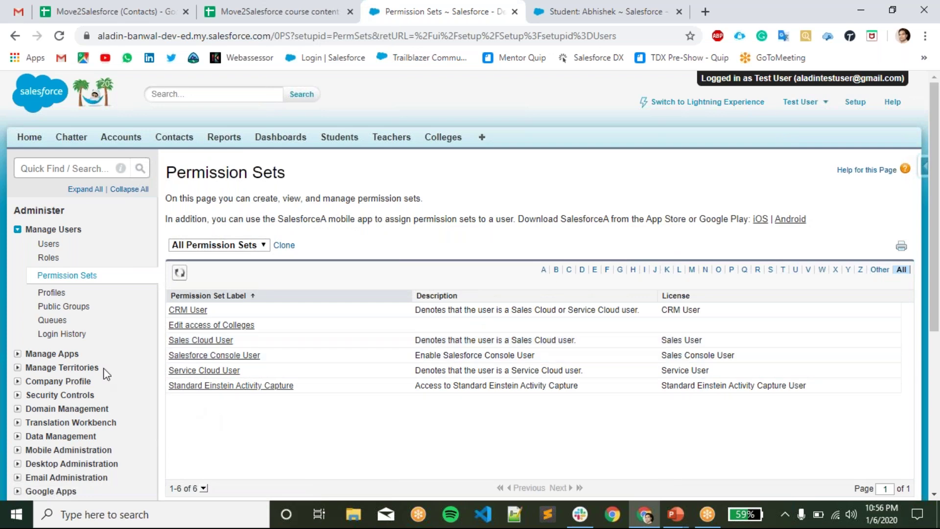
{"action": "scroll", "coordinate": [107, 375], "scroll_direction": "down", "scroll_amount": 1}
{"action": "scroll", "coordinate": [106, 313], "scroll_direction": "up", "scroll_amount": 1}
{"action": "left_click", "coordinate": [73, 167]}
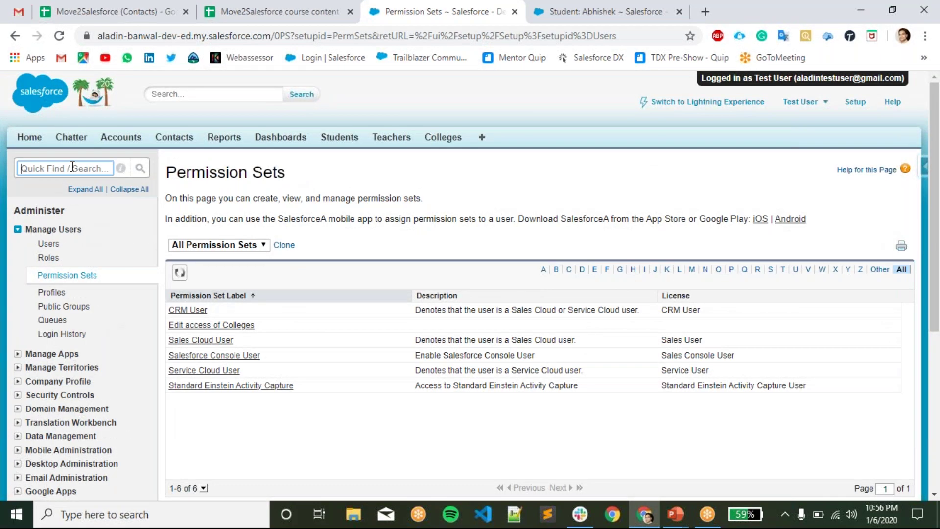
- Find Roles through a Quick Find search for 'role' and start setting up the role hierarchy
{"action": "type", "text": "role"}
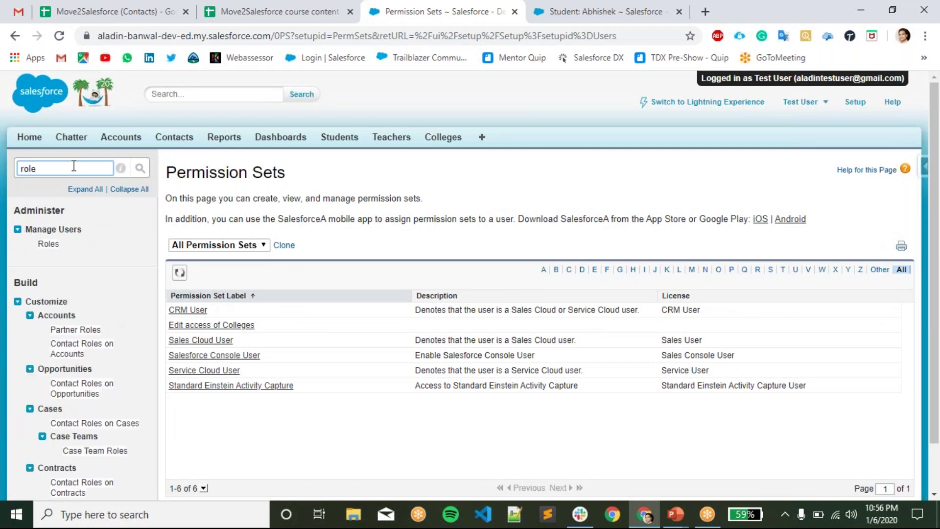
{"action": "left_click", "coordinate": [48, 244]}
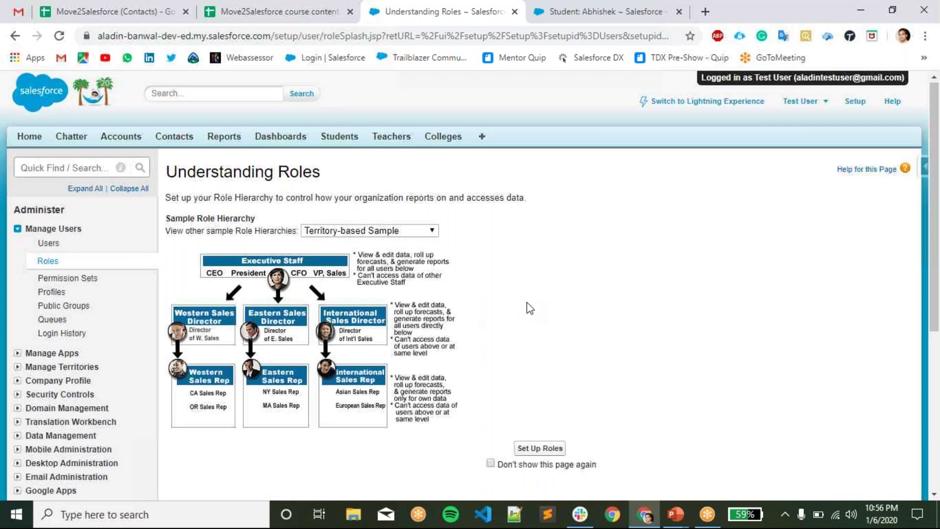
{"action": "scroll", "coordinate": [527, 308], "scroll_direction": "down", "scroll_amount": 2}
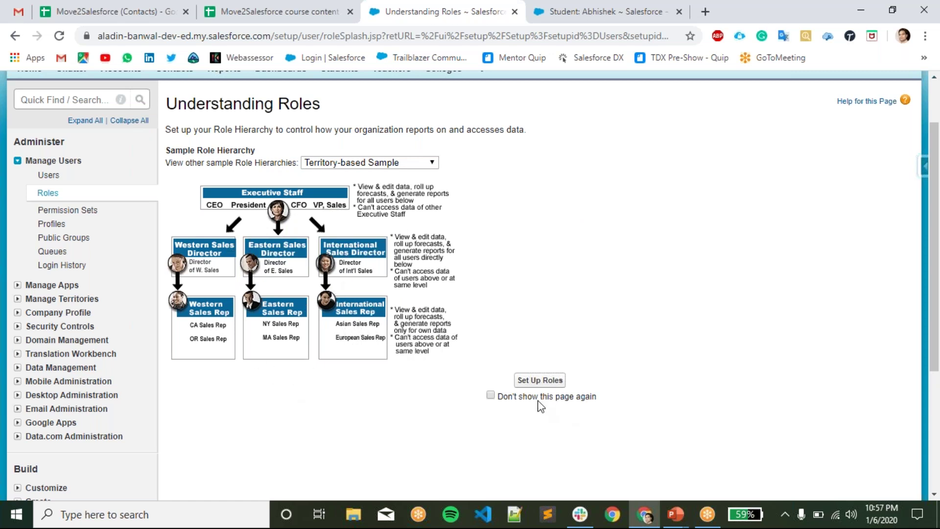
{"action": "left_click", "coordinate": [537, 380]}
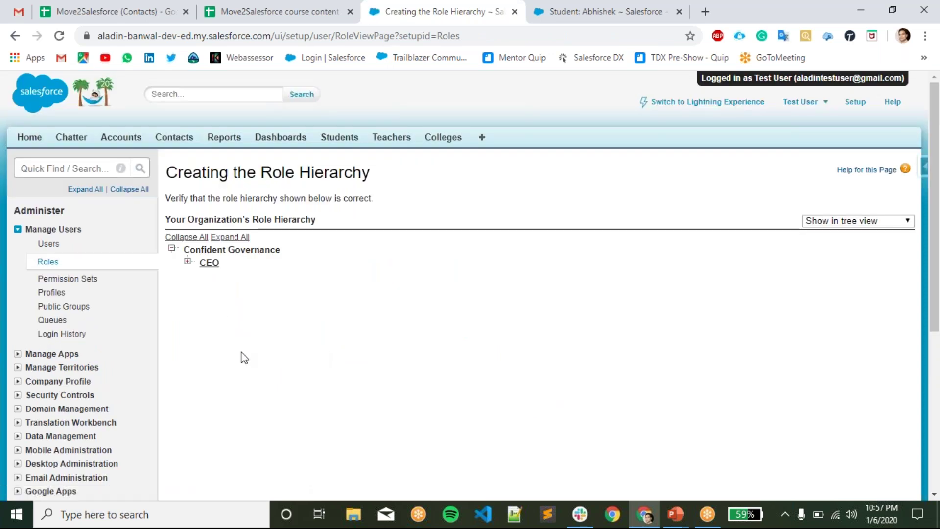
- Expand the CEO, CFO and VP of Services branches, then use Expand All to show the full tree
{"action": "left_click", "coordinate": [188, 261]}
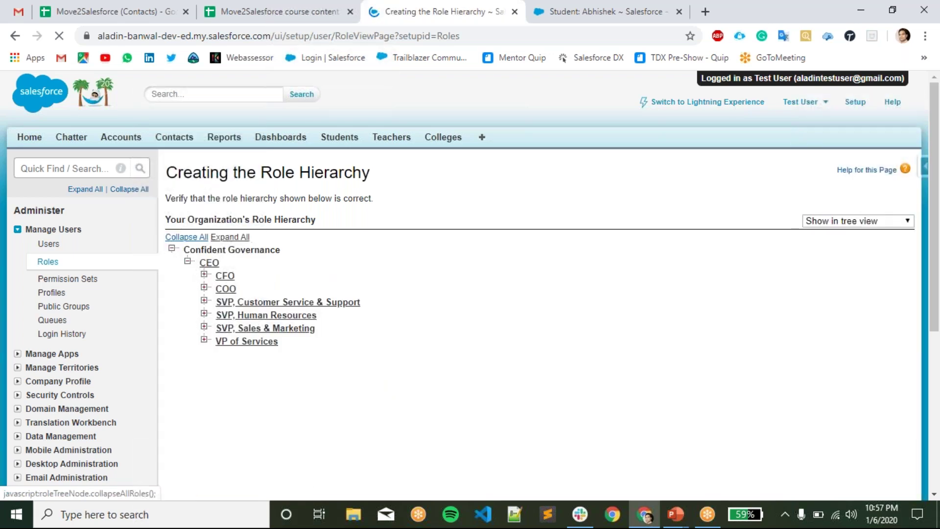
{"action": "left_click", "coordinate": [204, 274]}
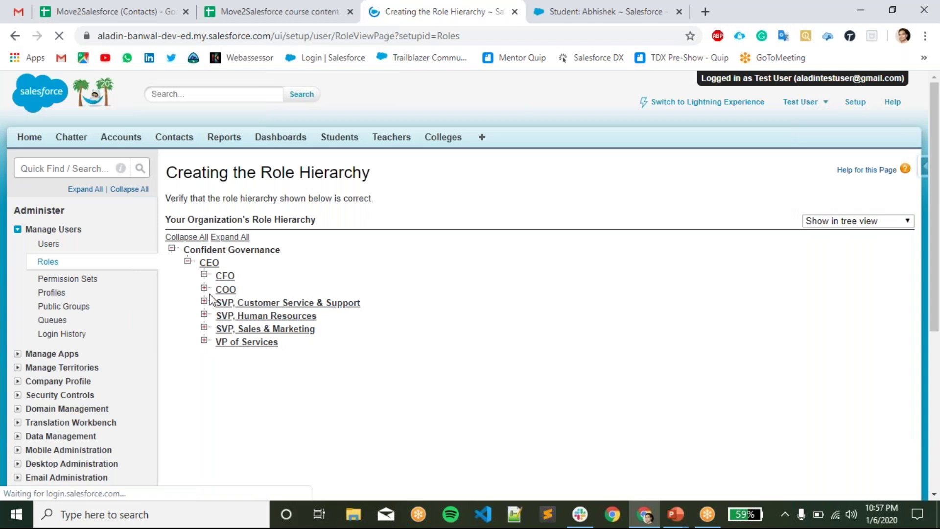
{"action": "left_click", "coordinate": [204, 274]}
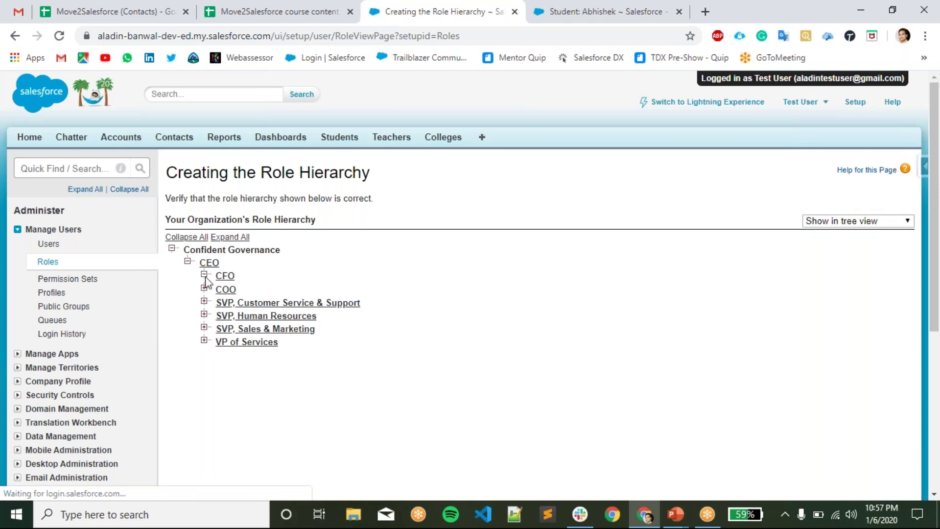
{"action": "left_click", "coordinate": [204, 340]}
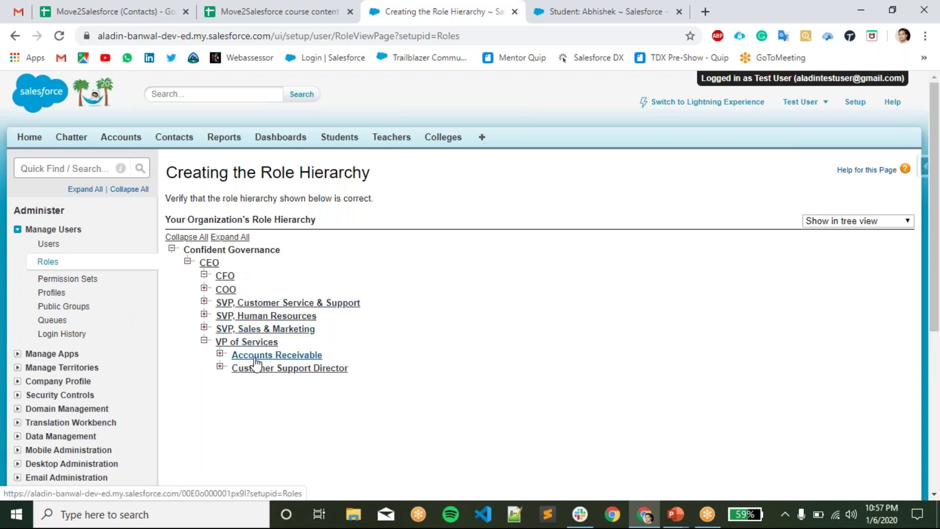
{"action": "scroll", "coordinate": [353, 326], "scroll_direction": "down", "scroll_amount": 5}
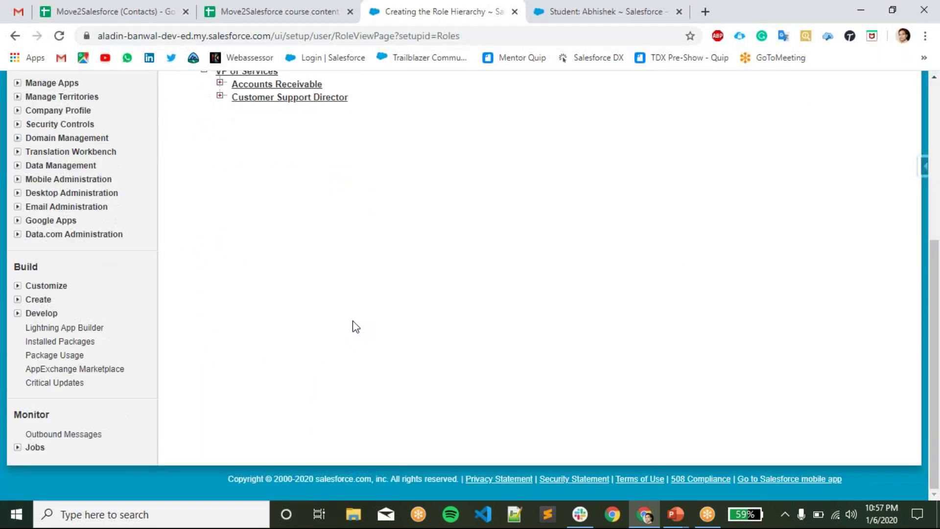
{"action": "scroll", "coordinate": [353, 326], "scroll_direction": "up", "scroll_amount": 5}
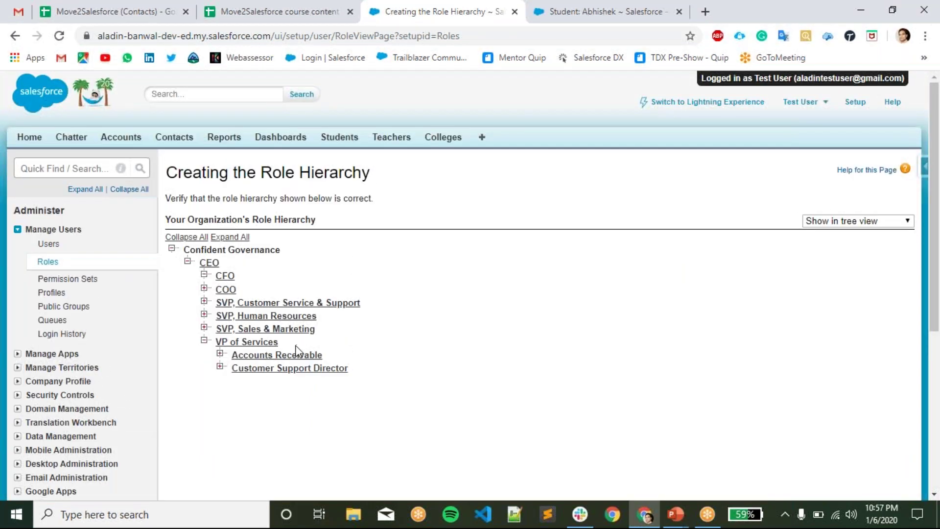
{"action": "left_click", "coordinate": [239, 237]}
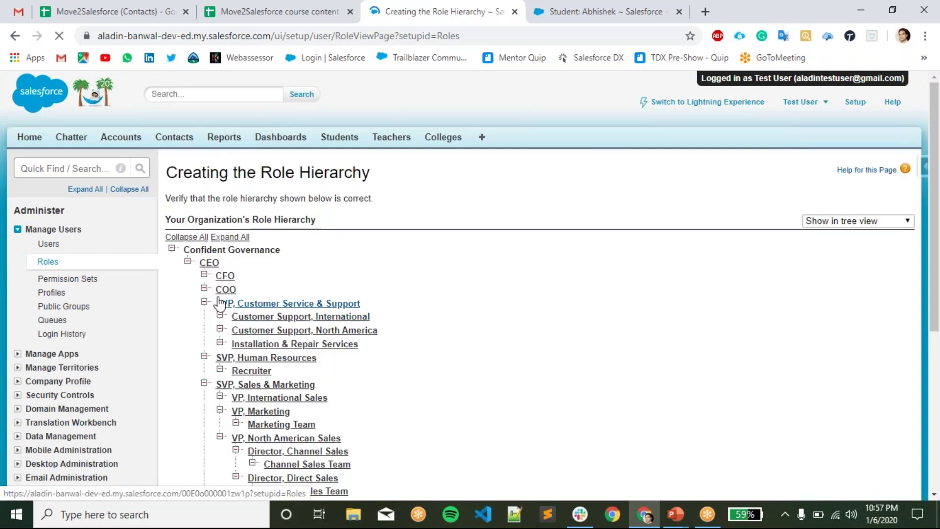
{"action": "scroll", "coordinate": [219, 296], "scroll_direction": "down", "scroll_amount": 1}
{"action": "scroll", "coordinate": [219, 296], "scroll_direction": "down", "scroll_amount": 3}
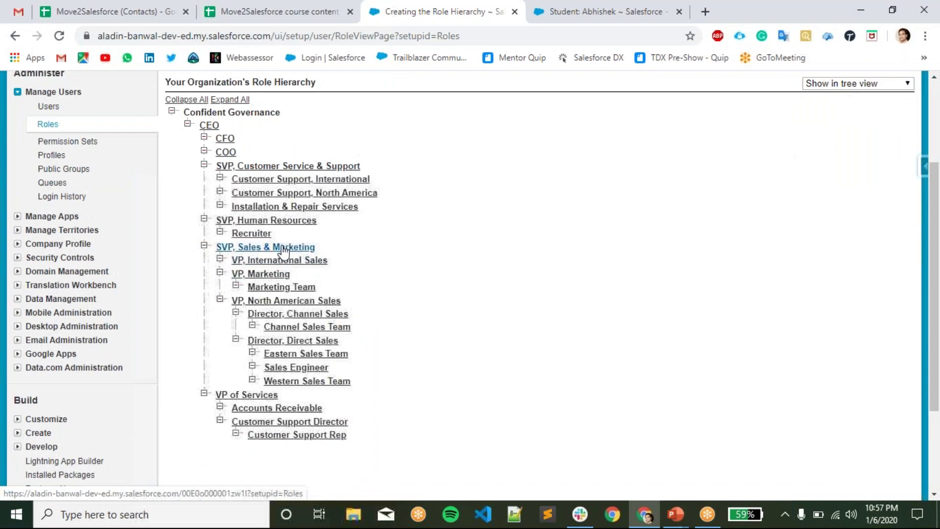
- Check the Recruiter role's one assigned user, then view all users with their roles and profiles
{"action": "left_click", "coordinate": [253, 239]}
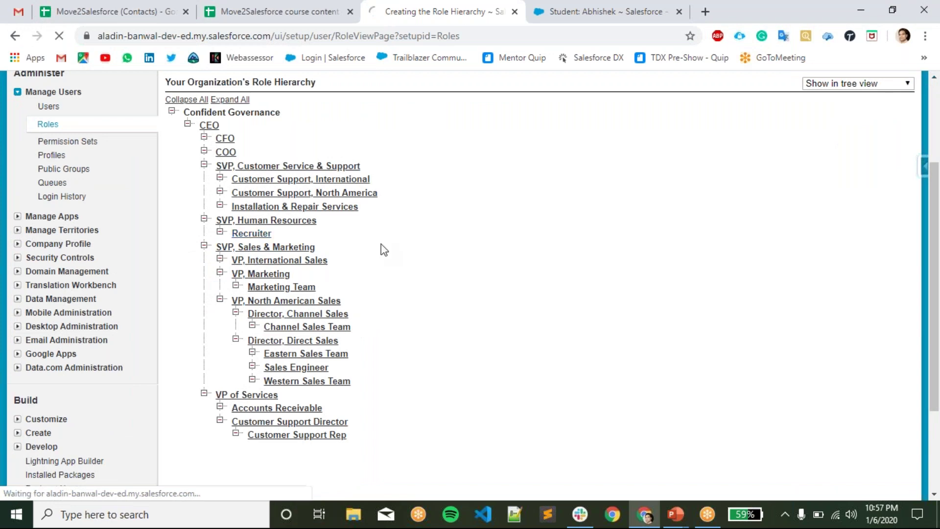
{"action": "scroll", "coordinate": [386, 263], "scroll_direction": "down", "scroll_amount": 2}
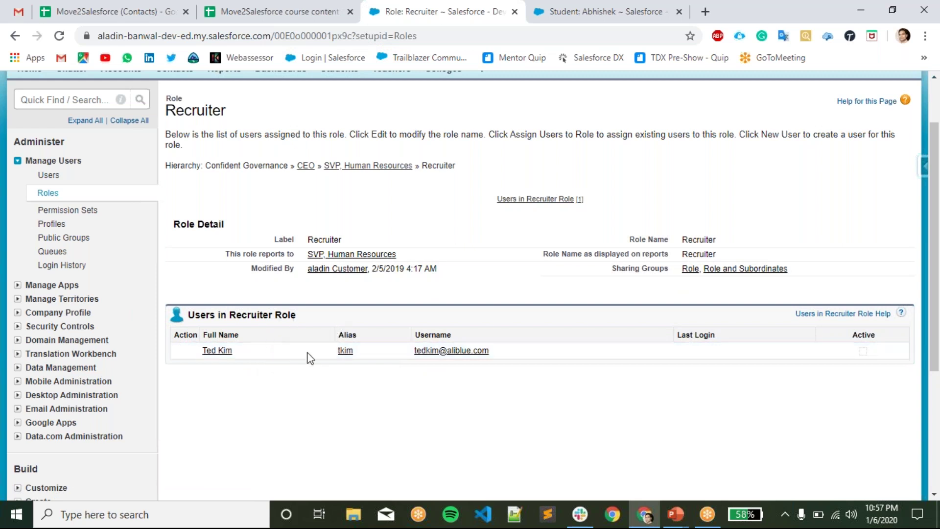
{"action": "left_click_drag", "start_coordinate": [298, 316], "coordinate": [288, 318]}
{"action": "left_click", "coordinate": [272, 395]}
{"action": "scroll", "coordinate": [289, 375], "scroll_direction": "up", "scroll_amount": 2}
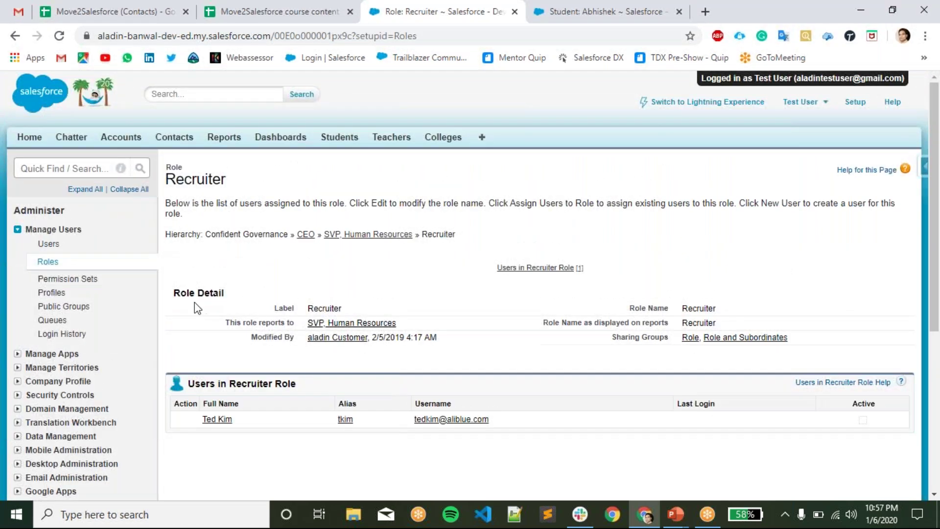
{"action": "left_click", "coordinate": [42, 247]}
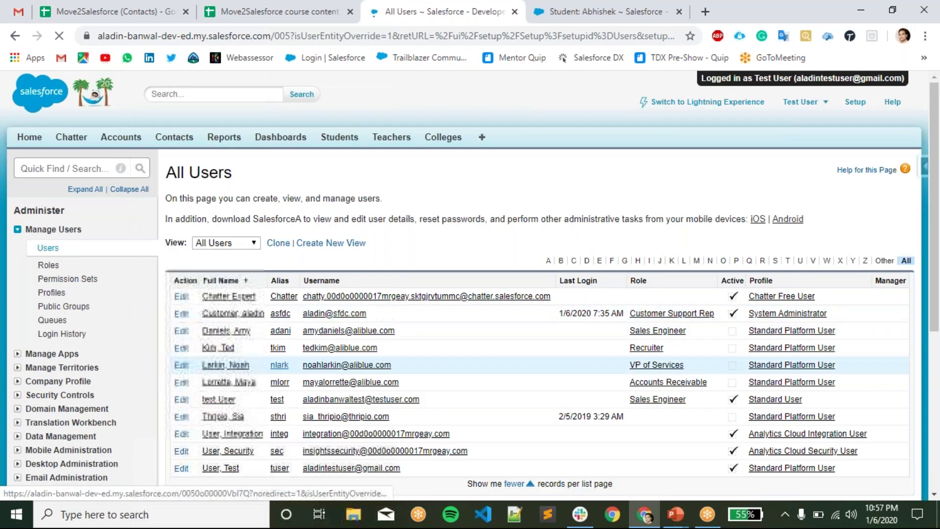
{"action": "scroll", "coordinate": [272, 371], "scroll_direction": "down", "scroll_amount": 1}
- Open Test User's record for editing (Role blank, Standard Platform User profile) and bring up the user menu
{"action": "scroll", "coordinate": [272, 370], "scroll_direction": "down", "scroll_amount": 2}
{"action": "left_click", "coordinate": [220, 331]}
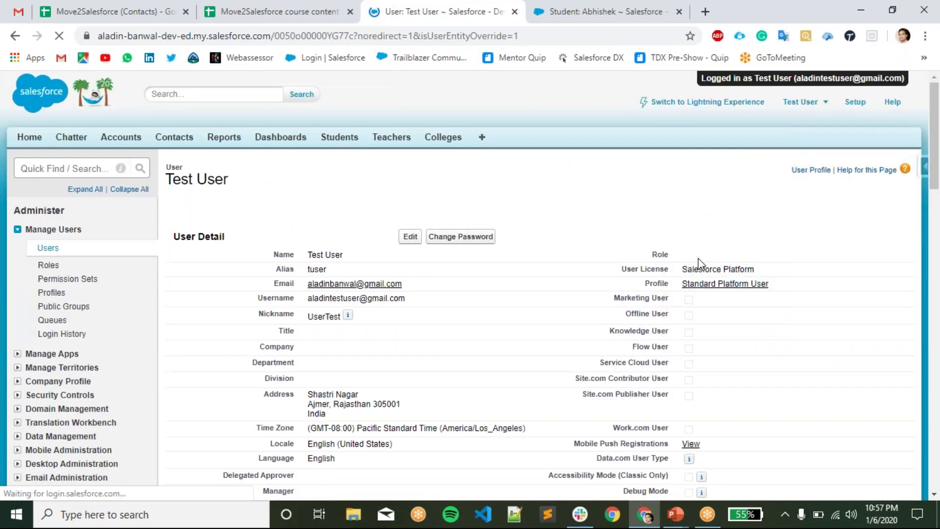
{"action": "left_click", "coordinate": [412, 259]}
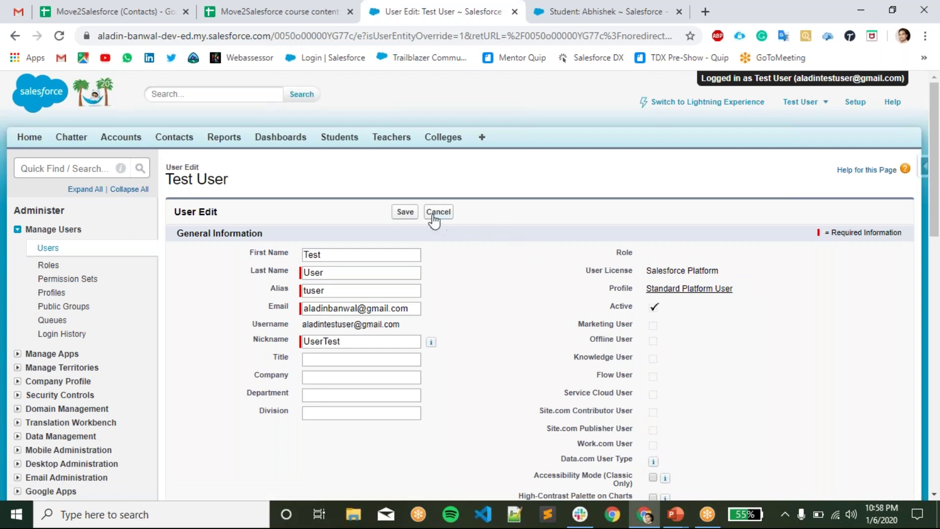
{"action": "left_click", "coordinate": [807, 102]}
{"action": "left_click", "coordinate": [807, 103]}
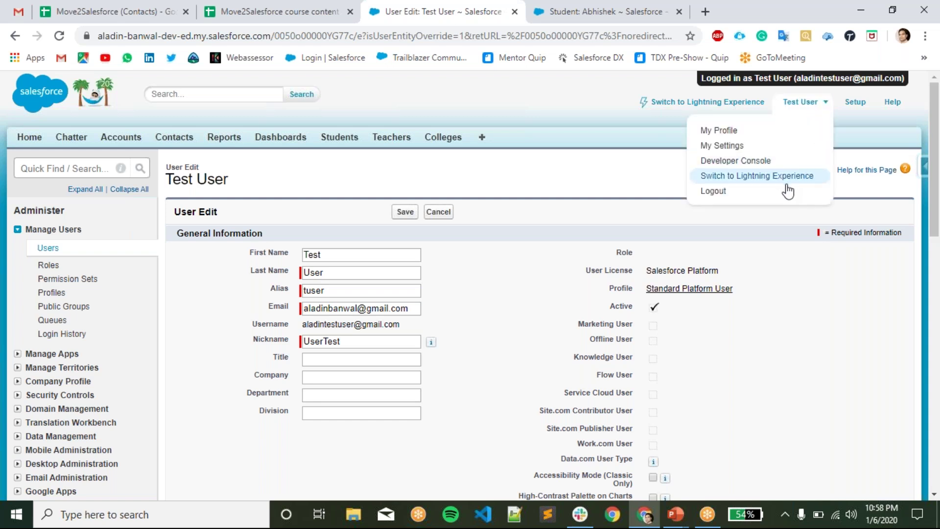
- Log out of the Test User session and close the leftover login page tab
{"action": "left_click", "coordinate": [774, 194]}
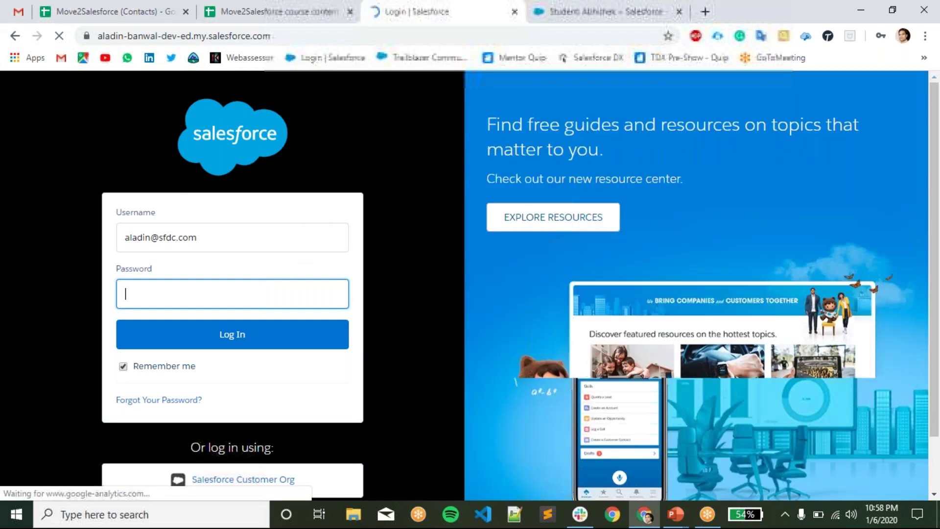
{"action": "left_click", "coordinate": [621, 10]}
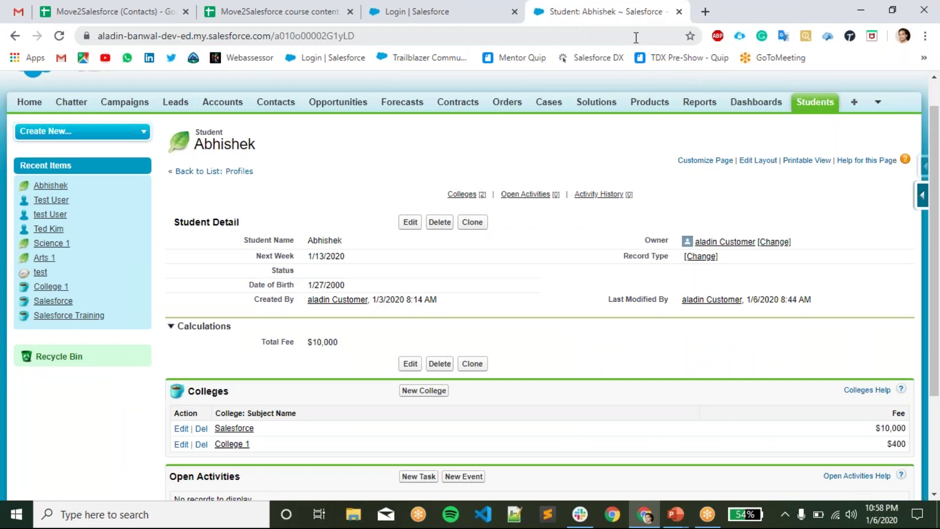
{"action": "right_click", "coordinate": [431, 23]}
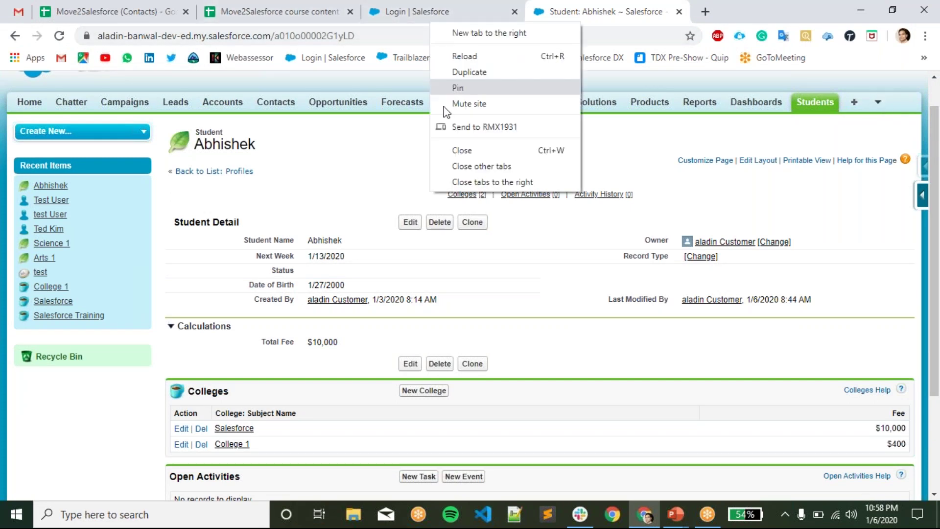
{"action": "left_click", "coordinate": [473, 150]}
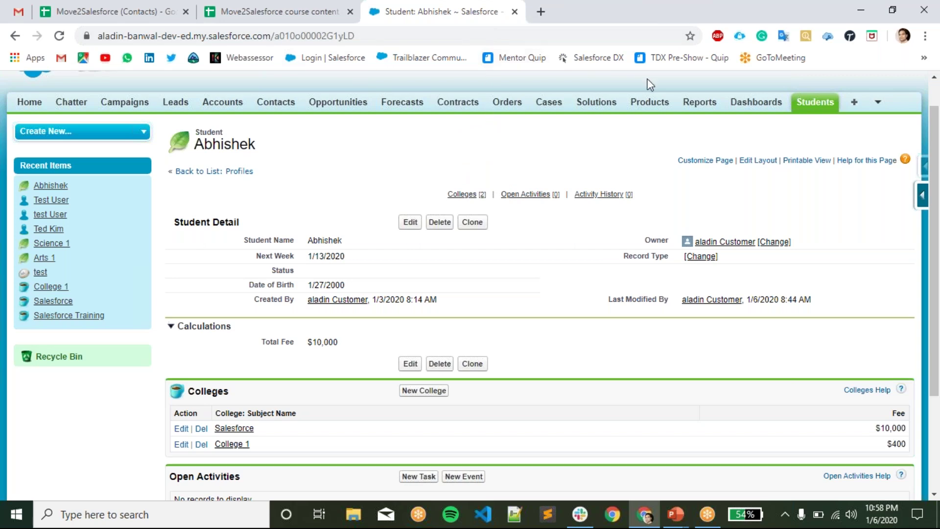
{"action": "left_click_drag", "start_coordinate": [630, 19], "coordinate": [677, 76]}
- Log in to the administrator org via the saved Salesforce Logins and close the old student record tab
{"action": "left_click", "coordinate": [741, 92]}
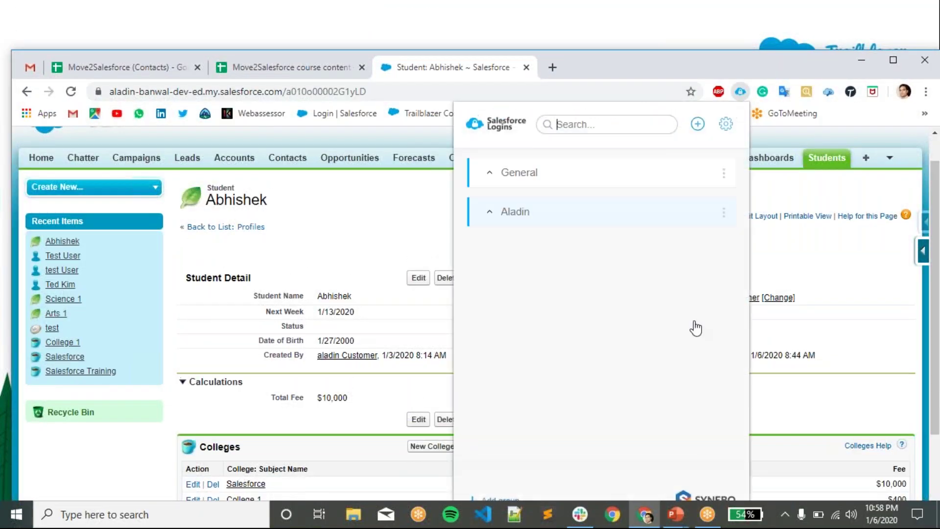
{"action": "scroll", "coordinate": [671, 421], "scroll_direction": "down", "scroll_amount": 5}
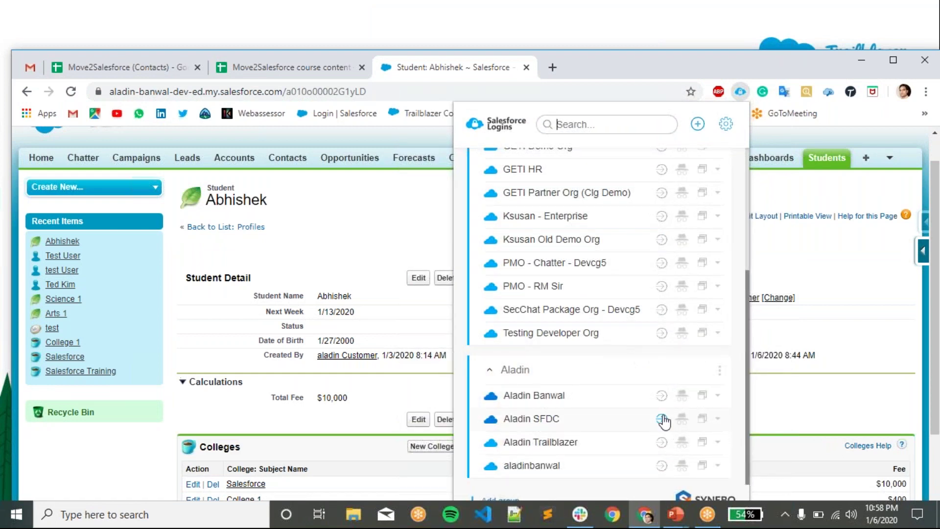
{"action": "left_click", "coordinate": [545, 73]}
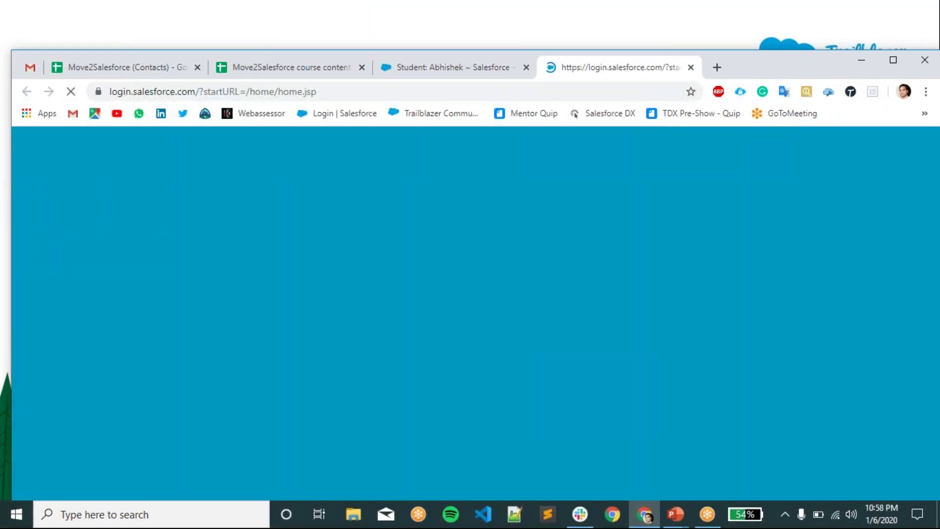
{"action": "left_click_drag", "start_coordinate": [749, 76], "coordinate": [739, 4]}
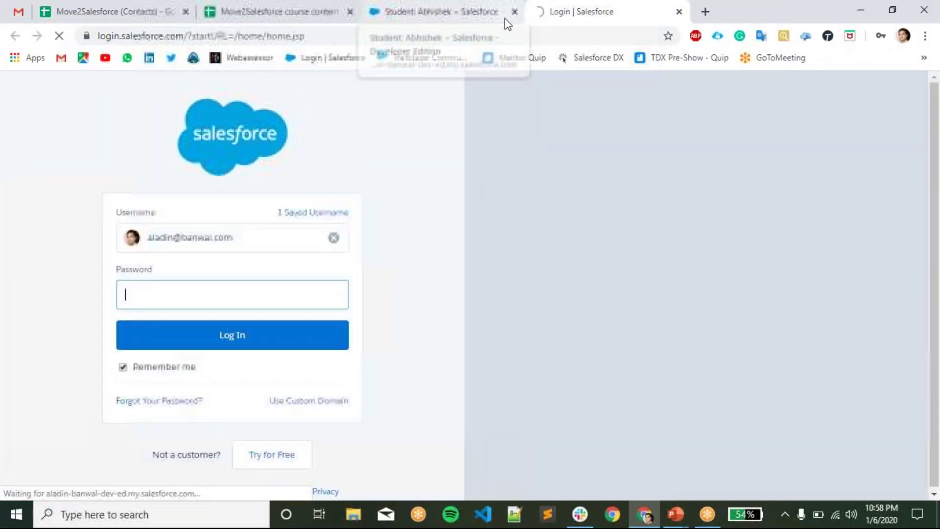
{"action": "right_click", "coordinate": [506, 20]}
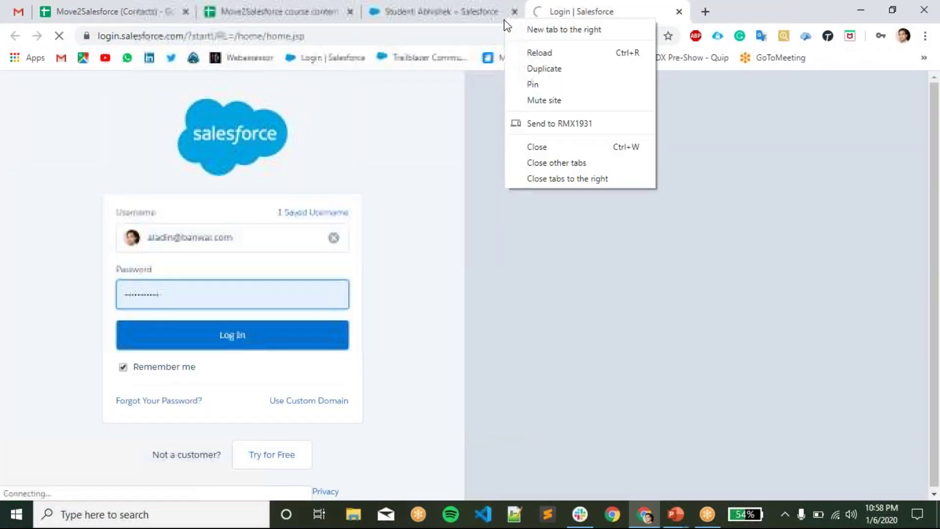
{"action": "left_click", "coordinate": [563, 150]}
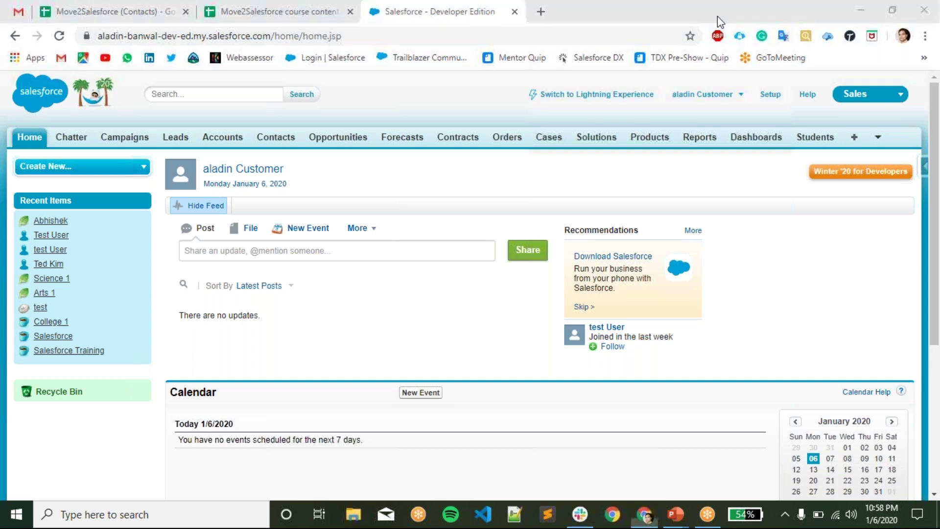
- Go to Setup and open the All Users list via a Quick Find search for 'user'
{"action": "left_click", "coordinate": [771, 94]}
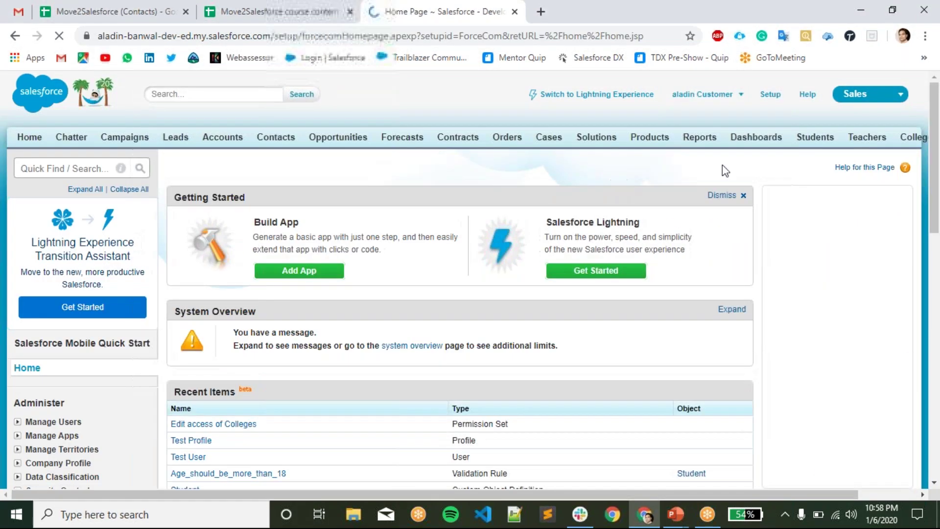
{"action": "left_click", "coordinate": [71, 166]}
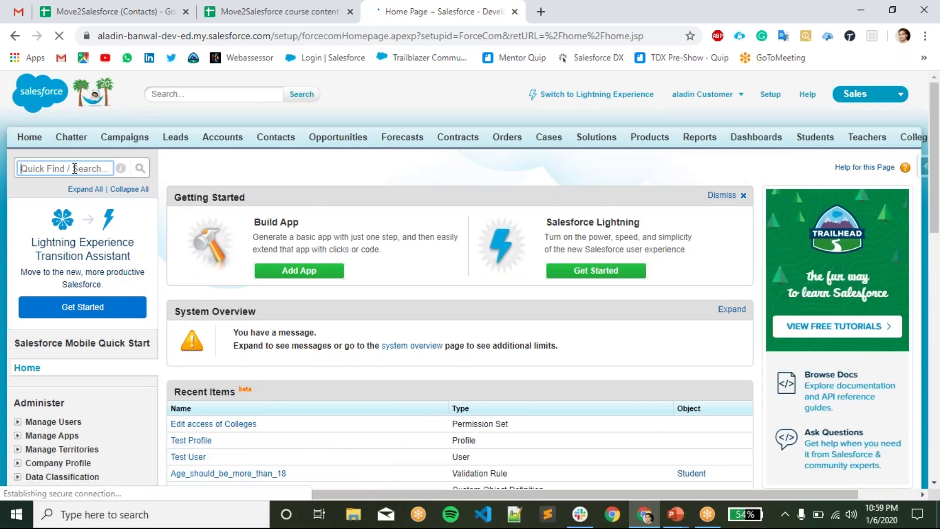
{"action": "type", "text": "us"}
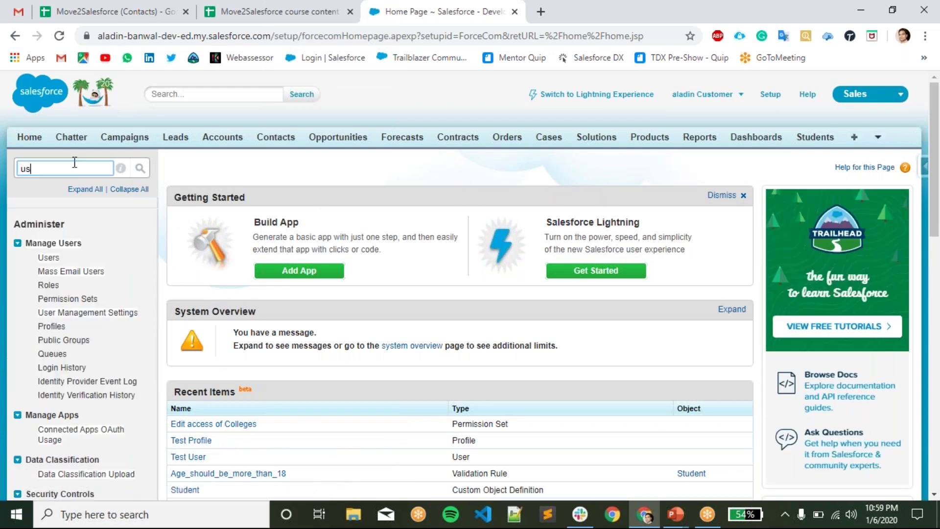
{"action": "type", "text": "er"}
{"action": "left_click", "coordinate": [46, 261]}
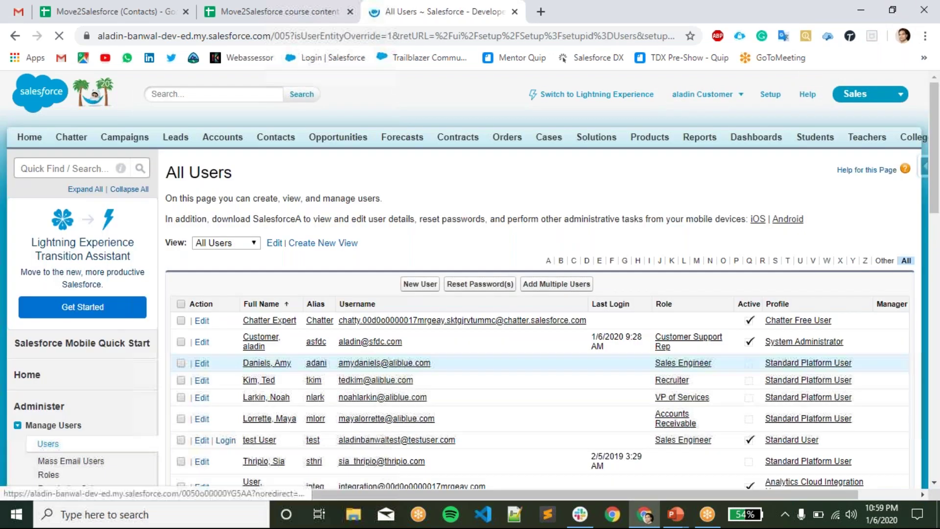
{"action": "scroll", "coordinate": [255, 448], "scroll_direction": "down", "scroll_amount": 1}
{"action": "scroll", "coordinate": [269, 333], "scroll_direction": "down", "scroll_amount": 4}
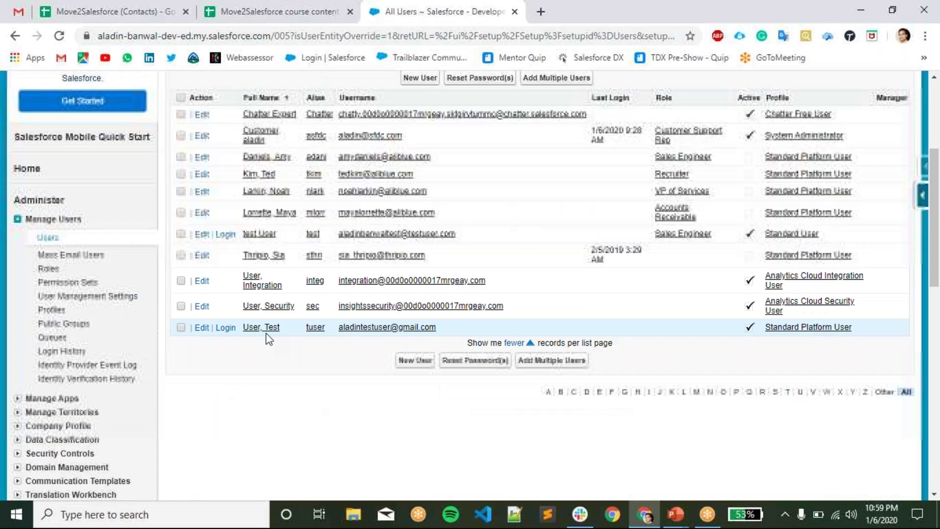
- Edit Test User, review the Role options, and cancel without assigning a role
{"action": "left_click", "coordinate": [269, 328]}
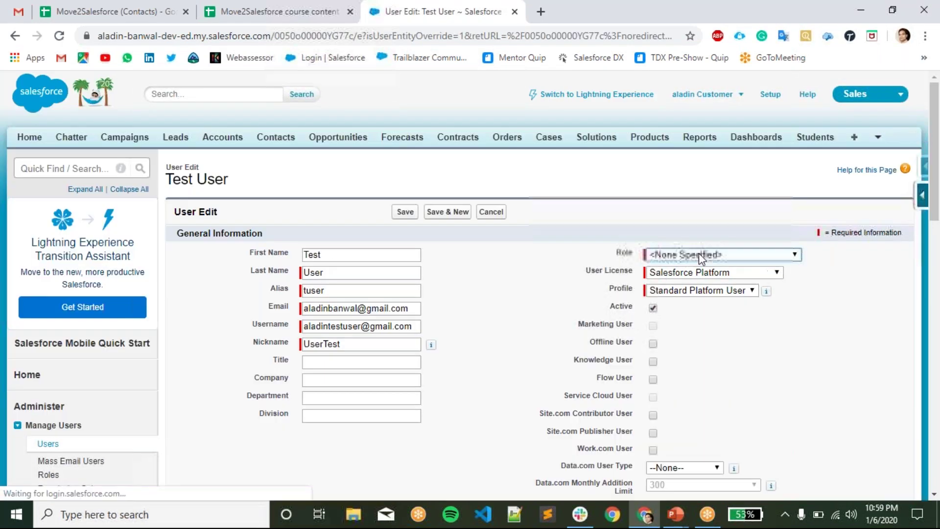
{"action": "left_click", "coordinate": [698, 253]}
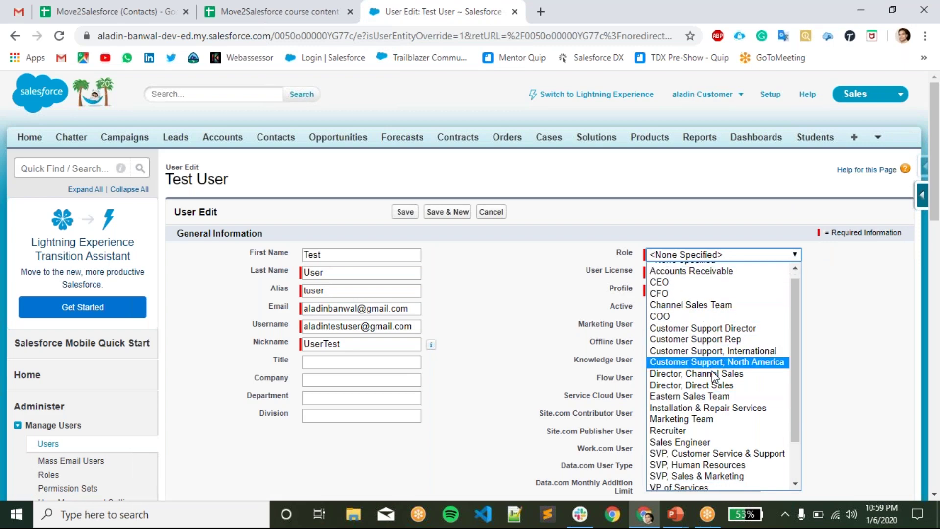
{"action": "left_click", "coordinate": [484, 230]}
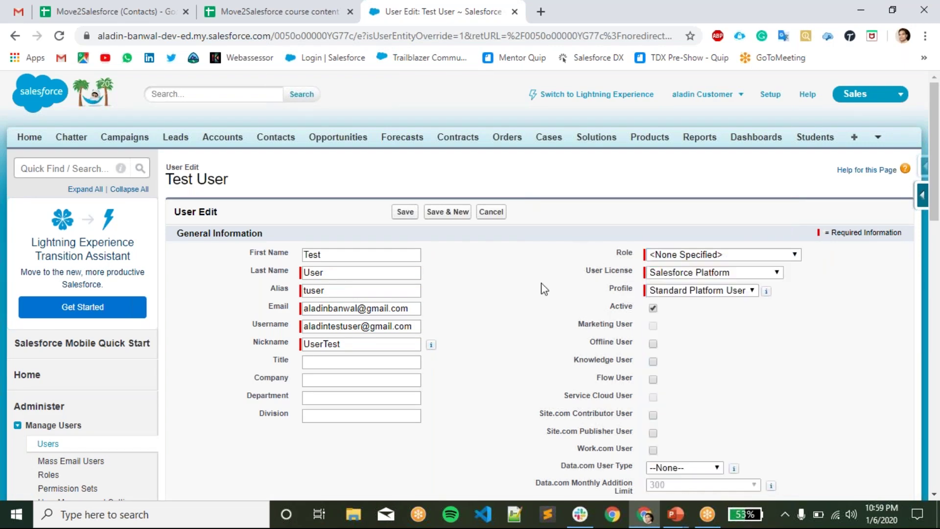
{"action": "left_click", "coordinate": [491, 212]}
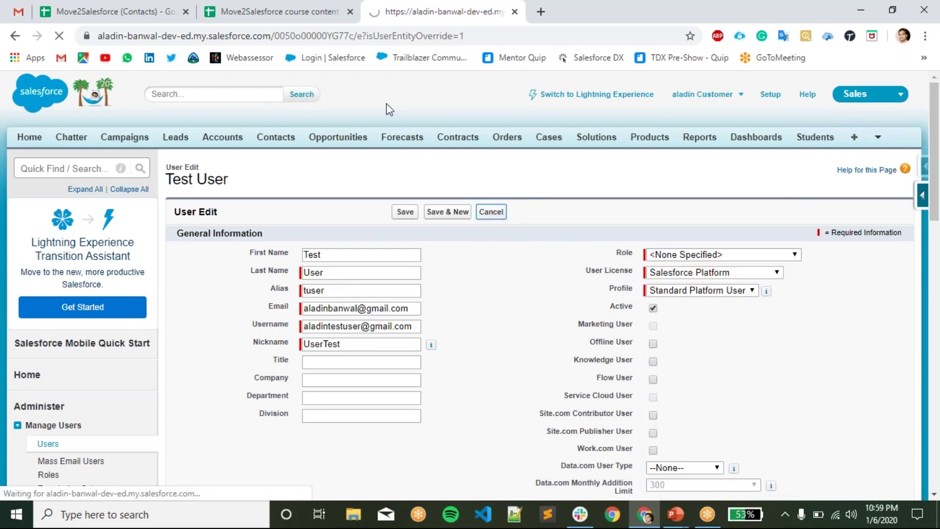